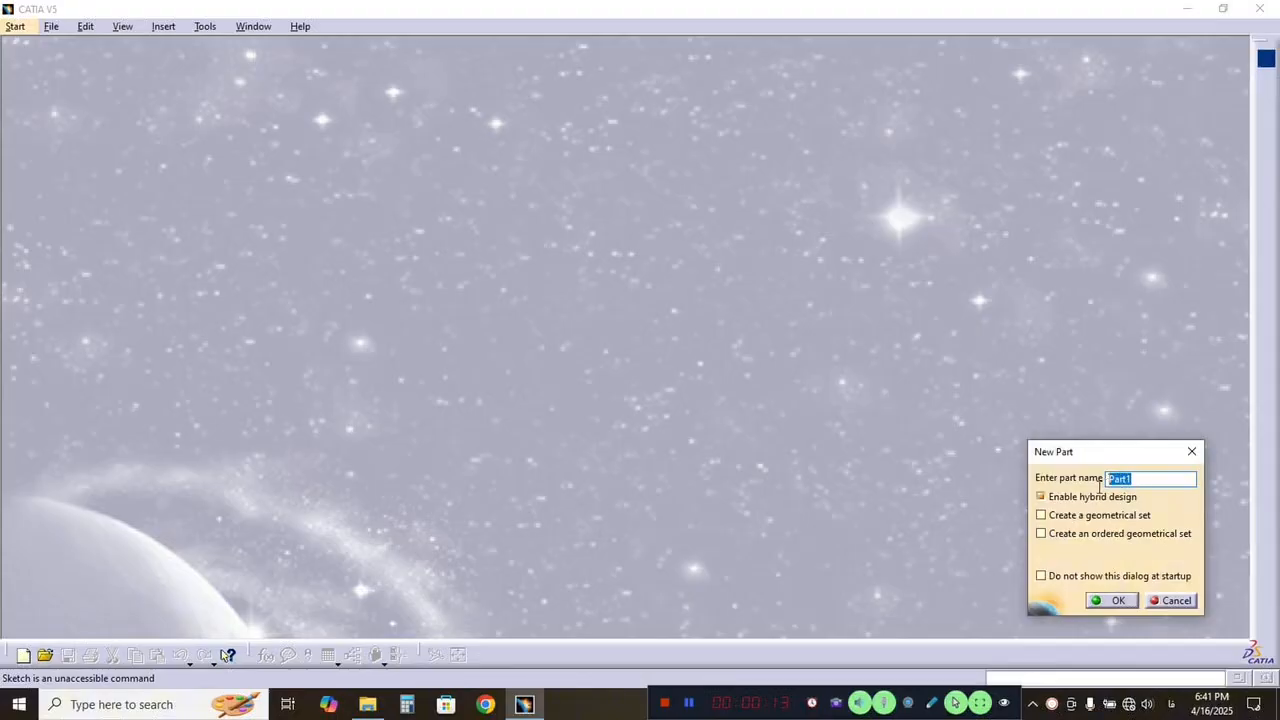
# Create a new part named Part1 with hybrid design enabled, start a sketch on the yz plane, and reposition the Constraint toolbar.
pyautogui.click(1117, 601)
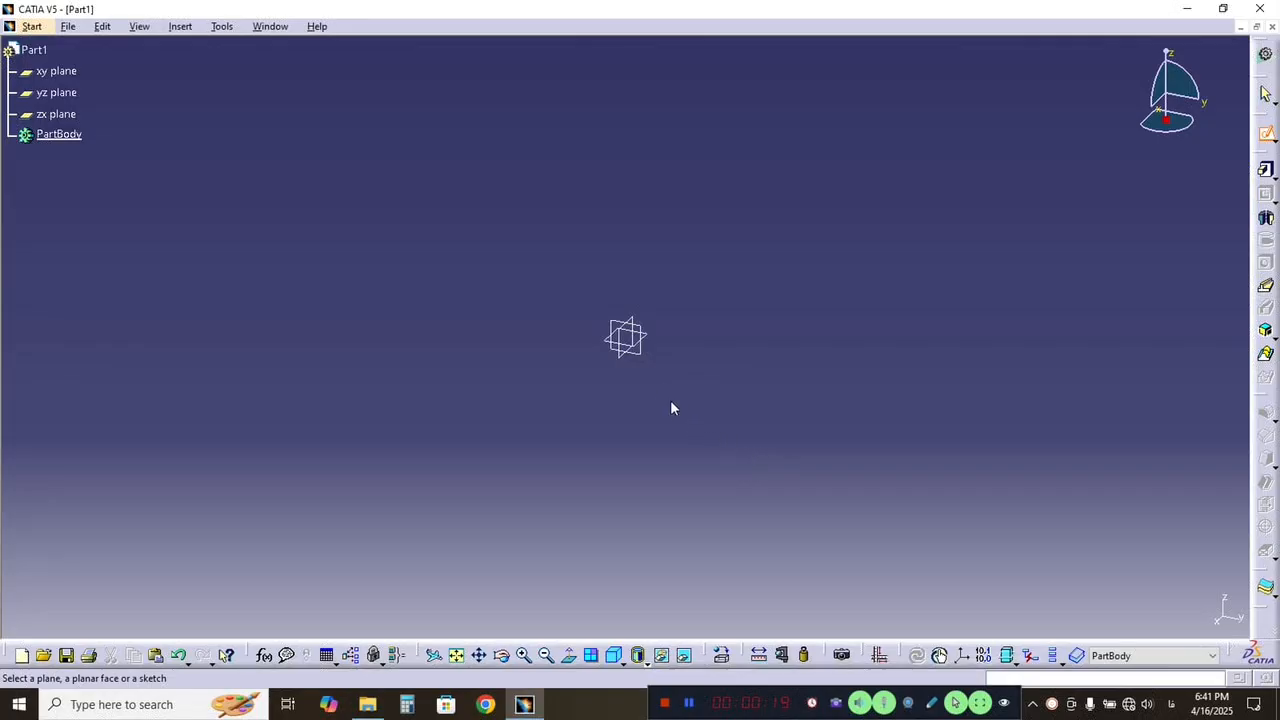
pyautogui.click(628, 345)
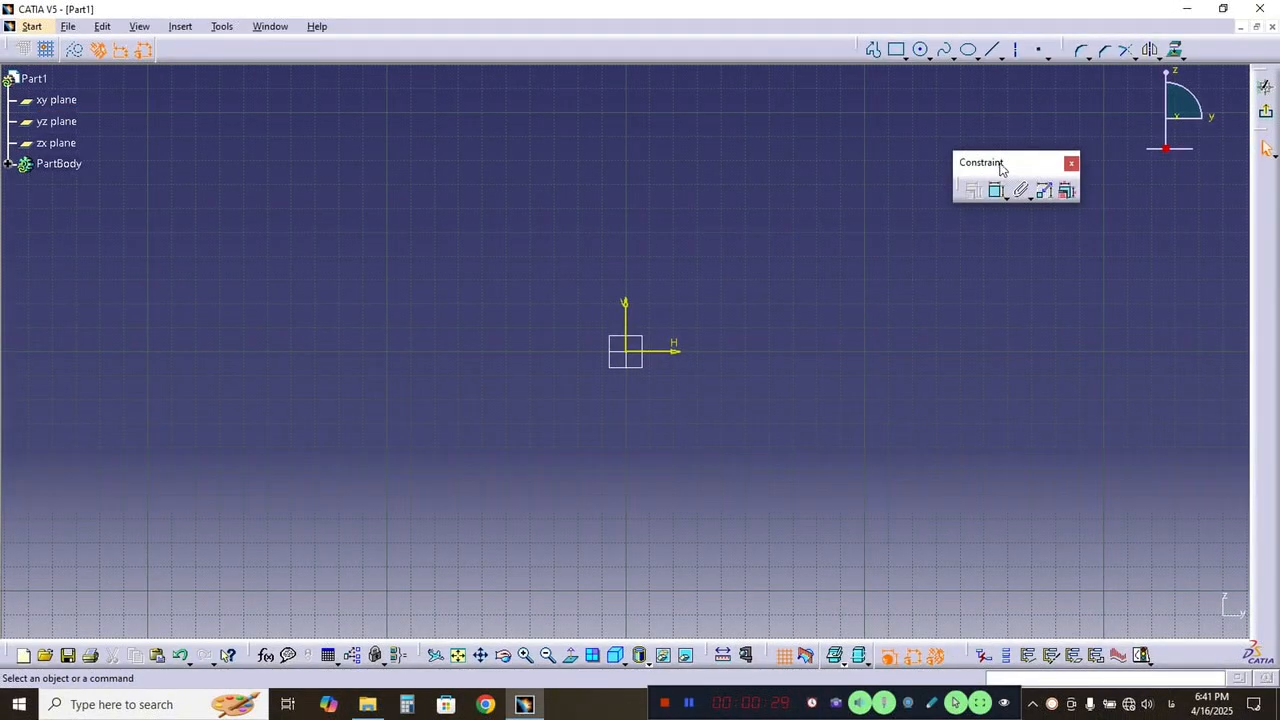
pyautogui.moveTo(968, 156); pyautogui.dragTo(937, 135)
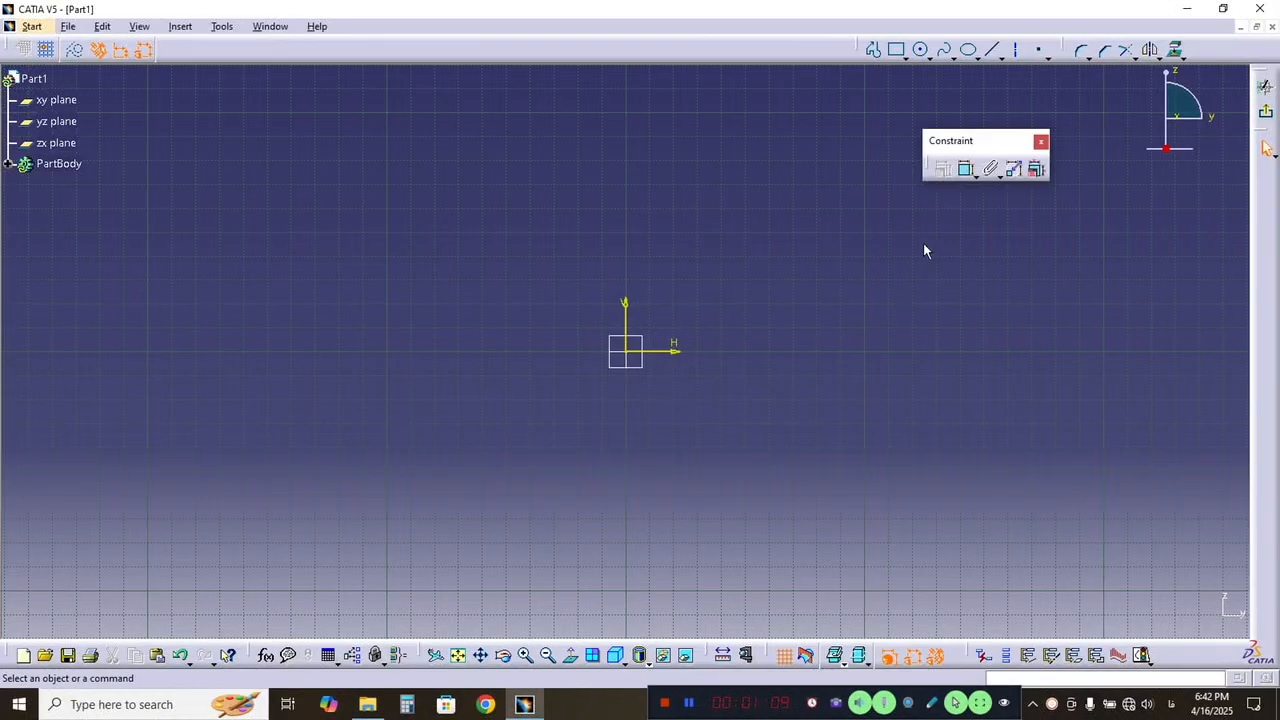
# Draw a slanted line about 125 mm long on the negative H side of the sketch origin.
pyautogui.click(992, 50)
pyautogui.click(517, 177)
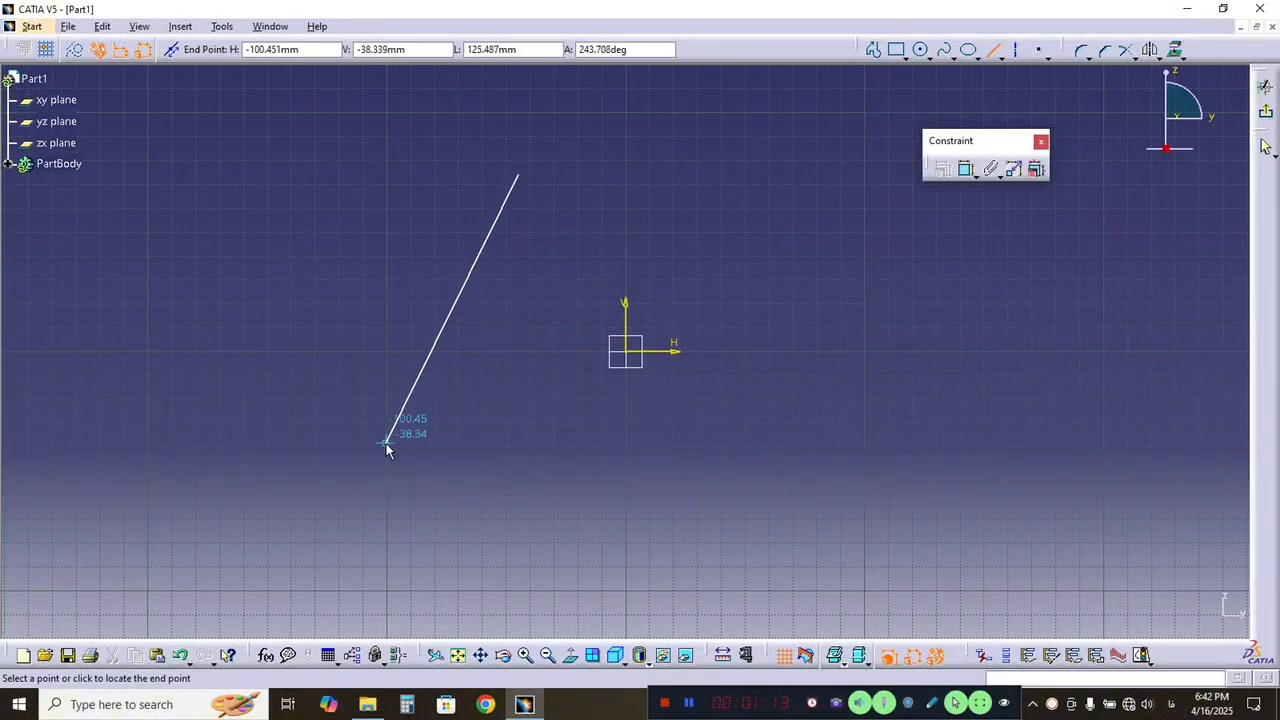
pyautogui.click(387, 442)
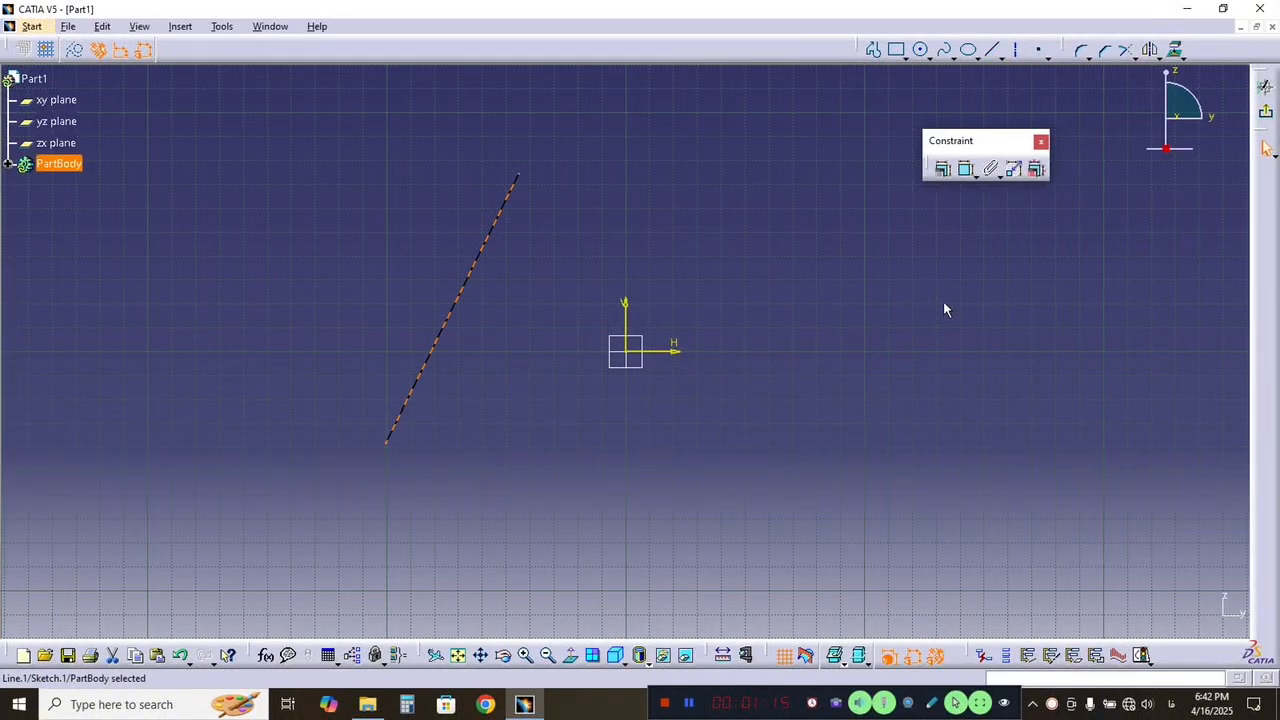
pyautogui.click(553, 244)
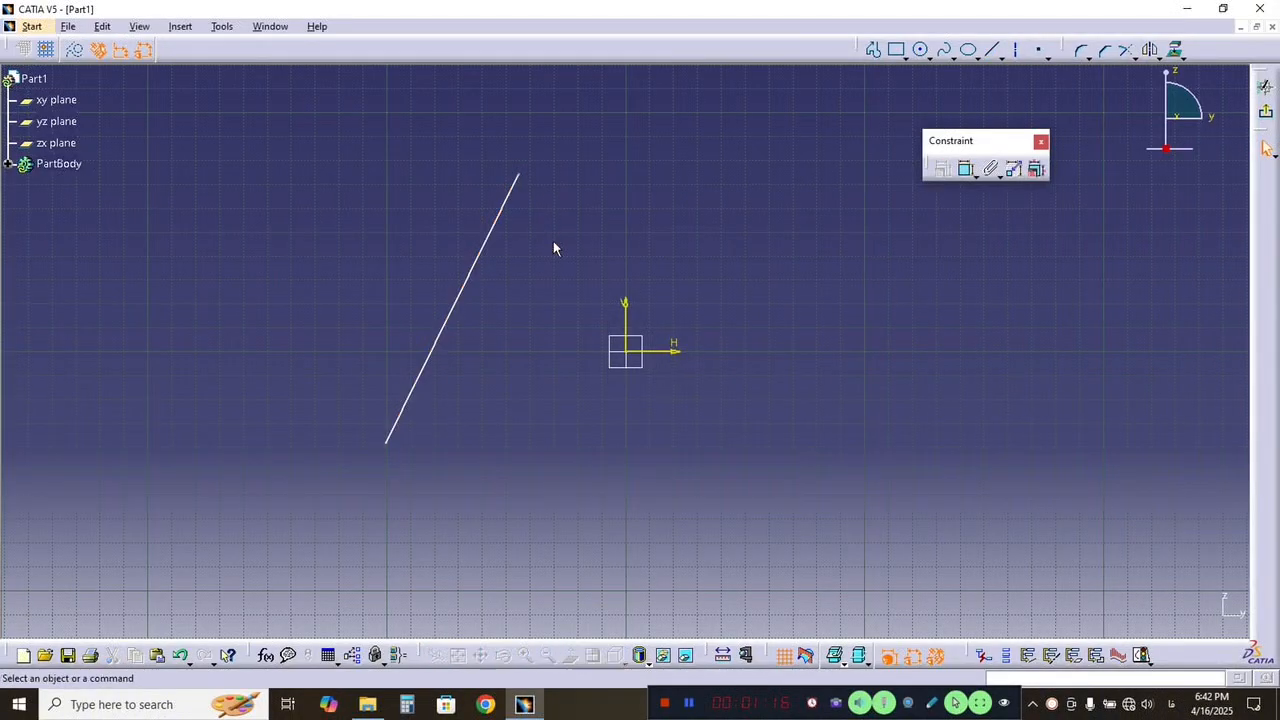
pyautogui.click(501, 240)
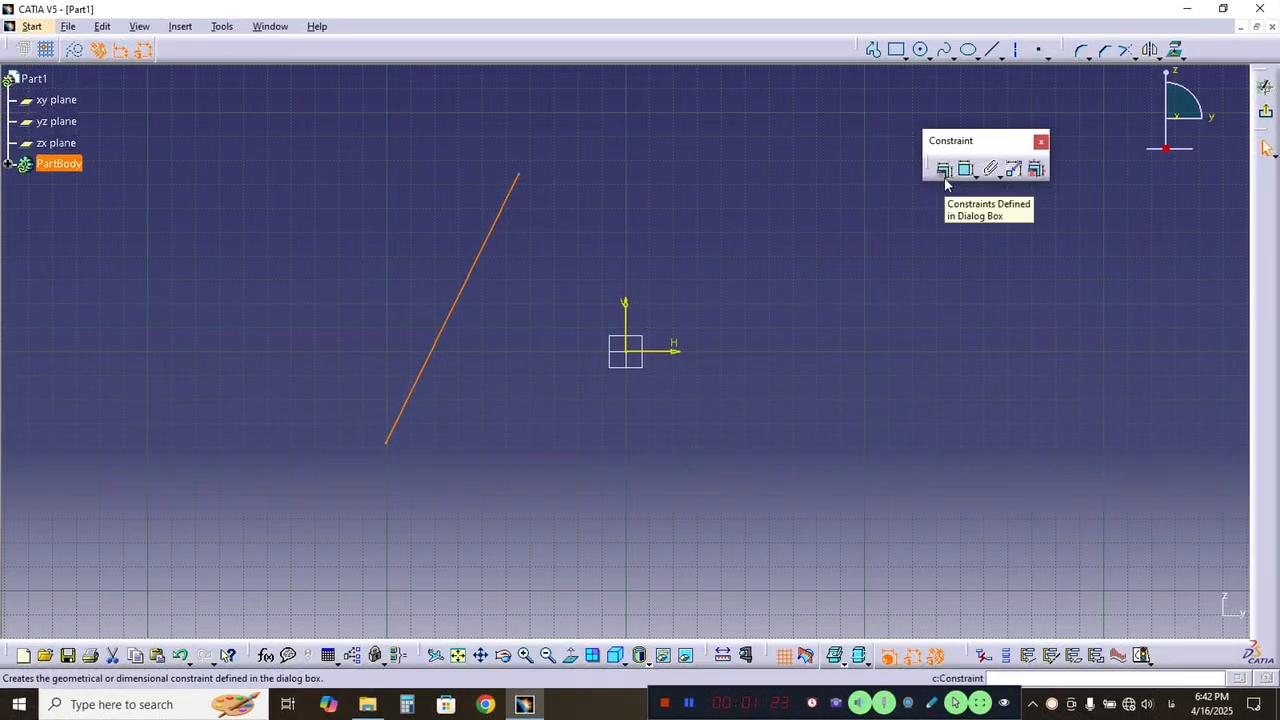
pyautogui.click(574, 274)
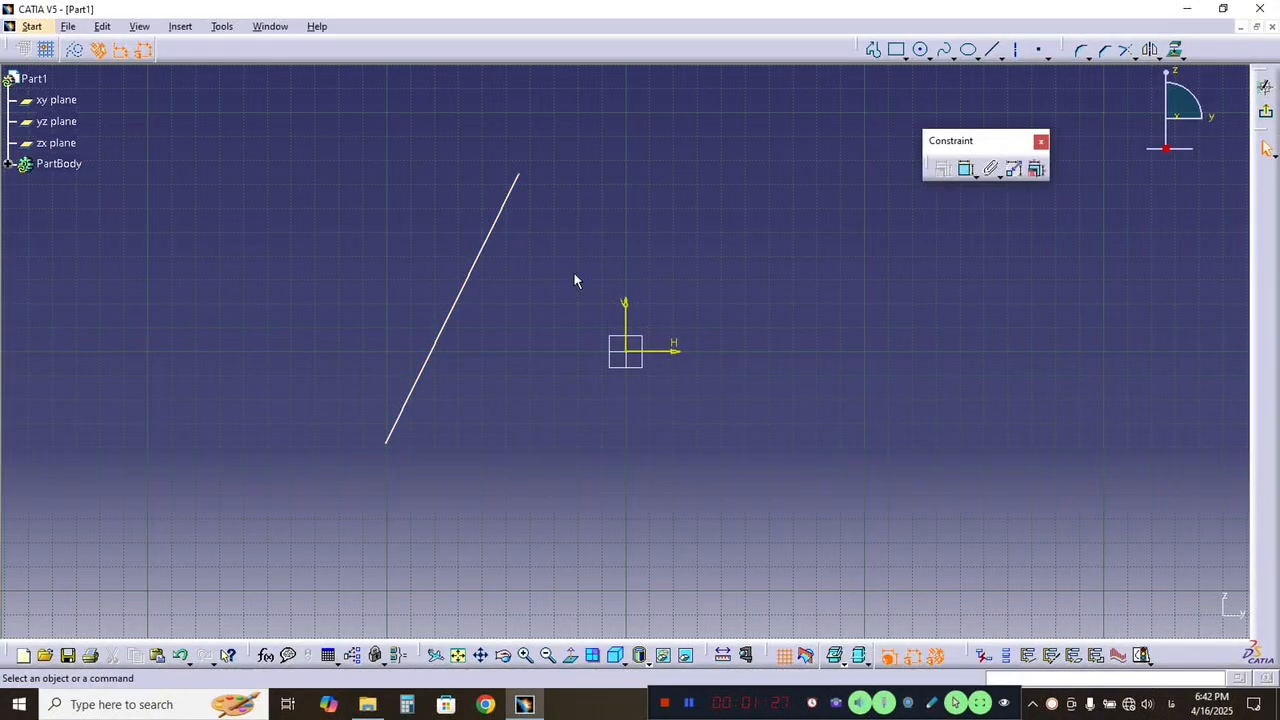
pyautogui.click(498, 244)
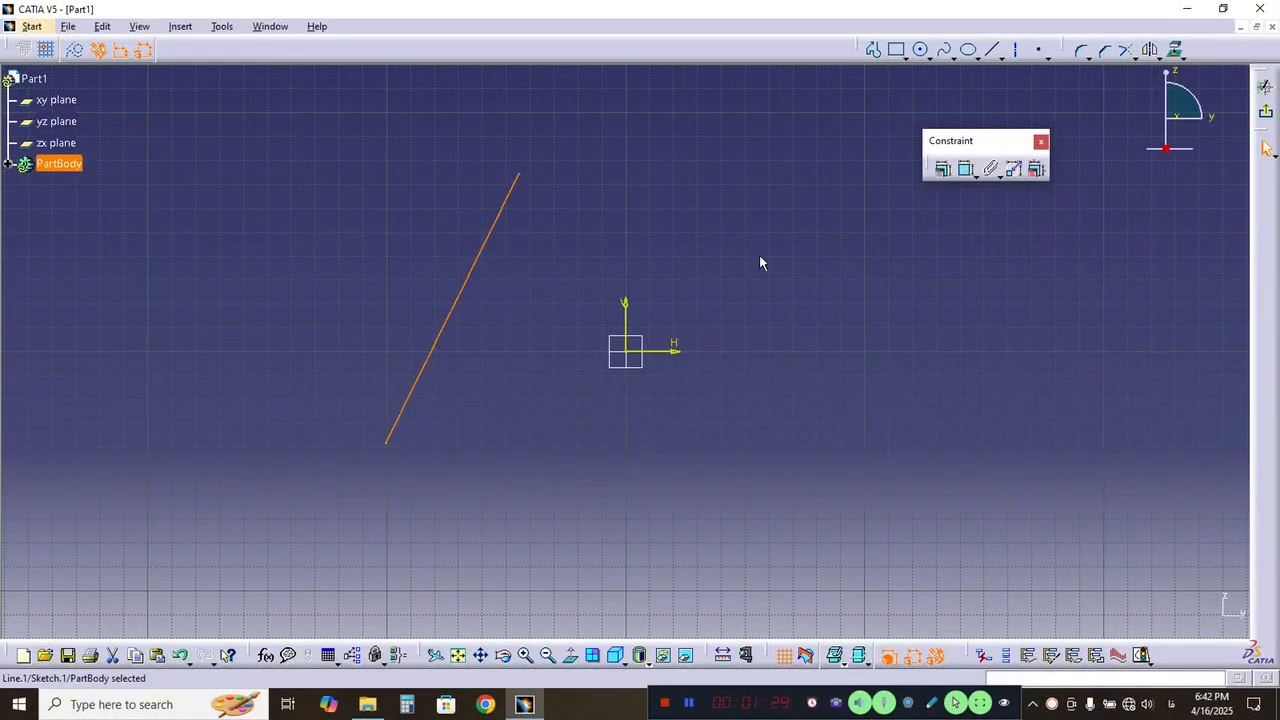
pyautogui.click(942, 169)
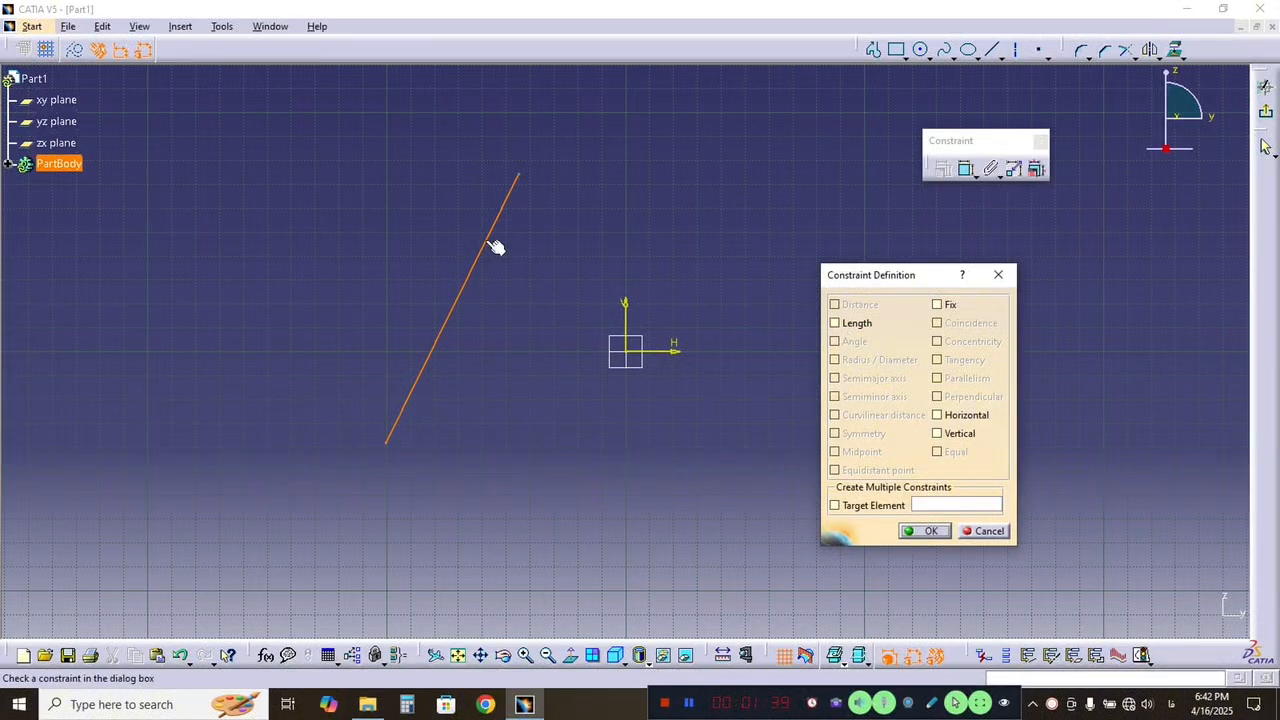
pyautogui.click(836, 325)
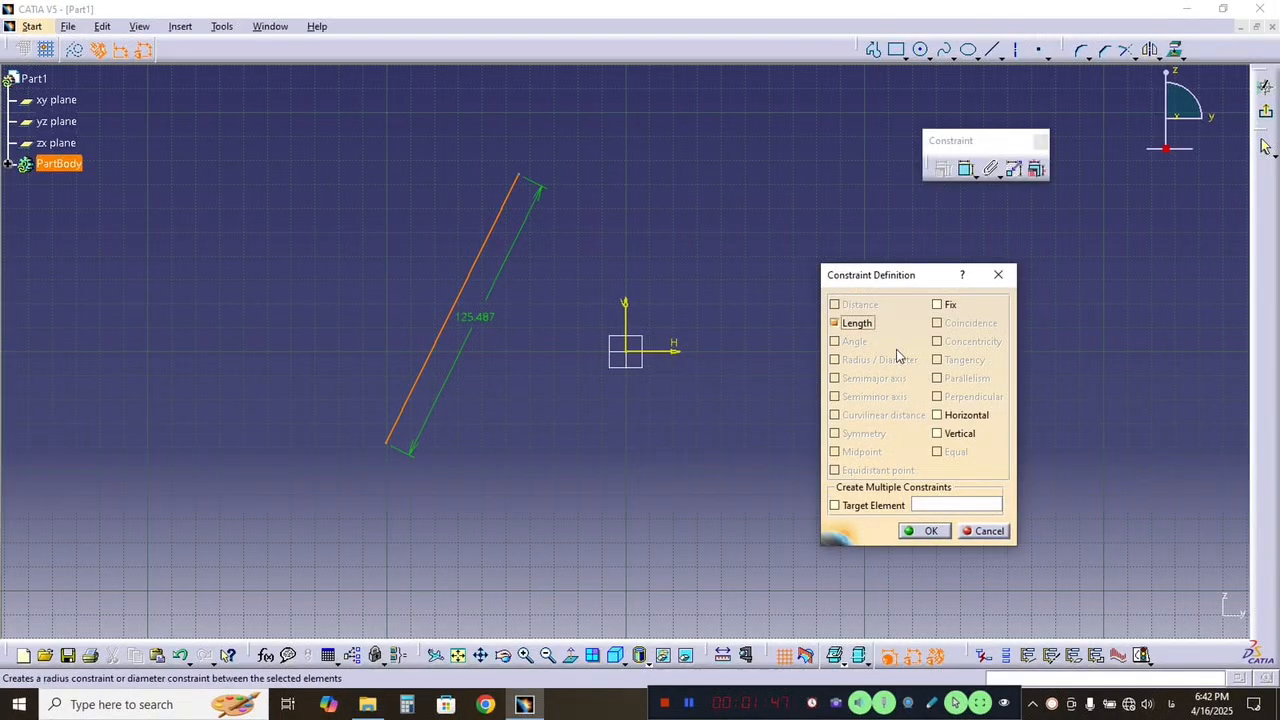
pyautogui.click(835, 323)
pyautogui.click(998, 275)
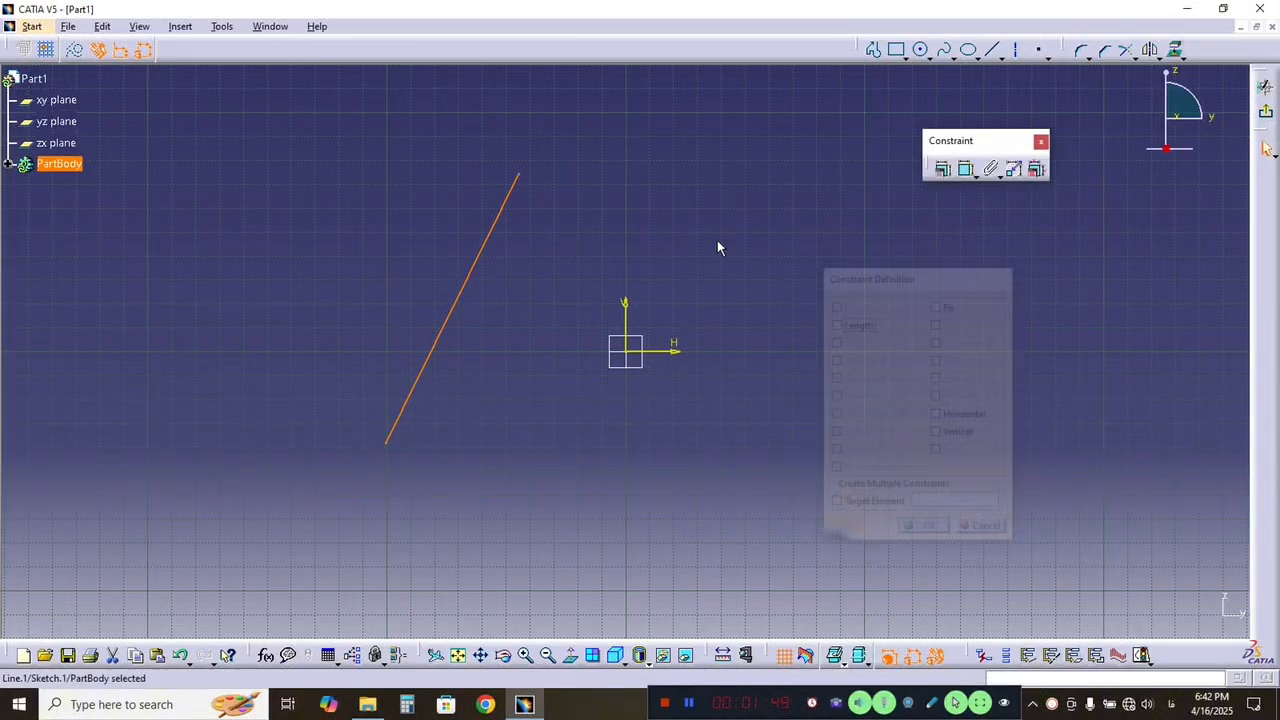
# Move the slanted line toward the origin and reshape it freehand to about 105 mm long.
pyautogui.moveTo(509, 223)
pyautogui.mouseDown()
pyautogui.moveTo(565, 262)
pyautogui.moveTo(529, 230)
pyautogui.mouseUp()
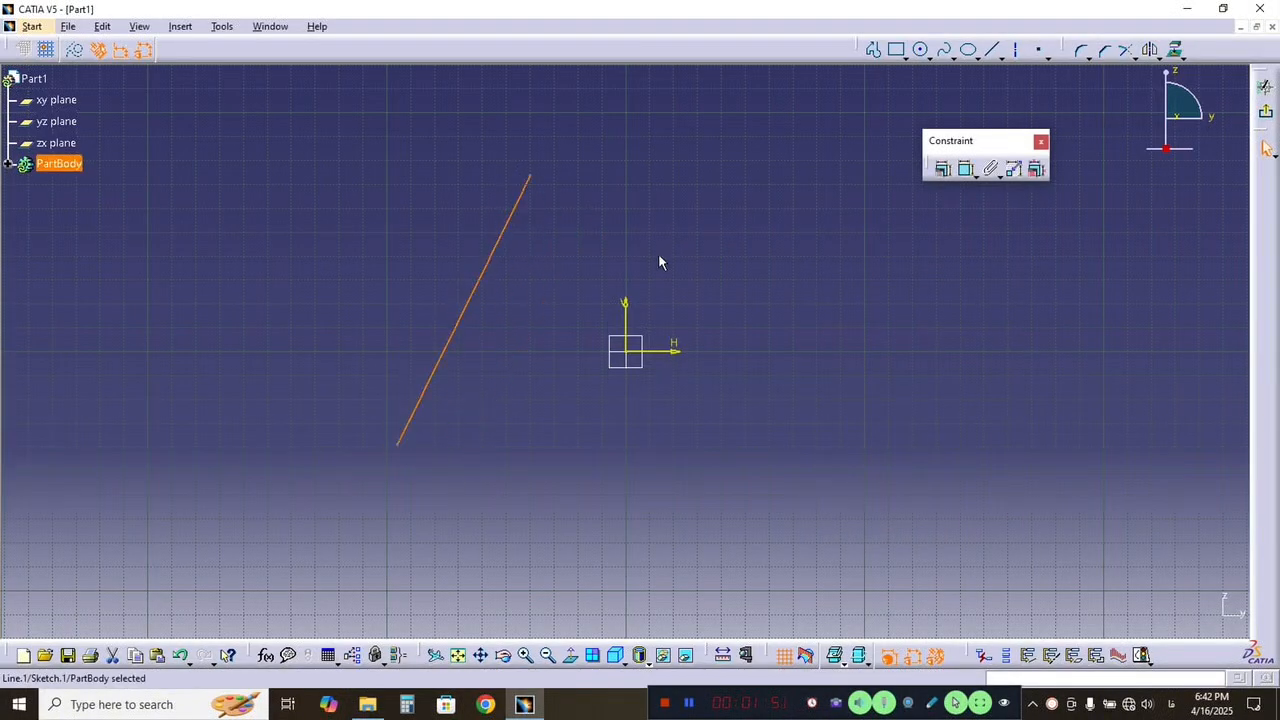
pyautogui.click(662, 265)
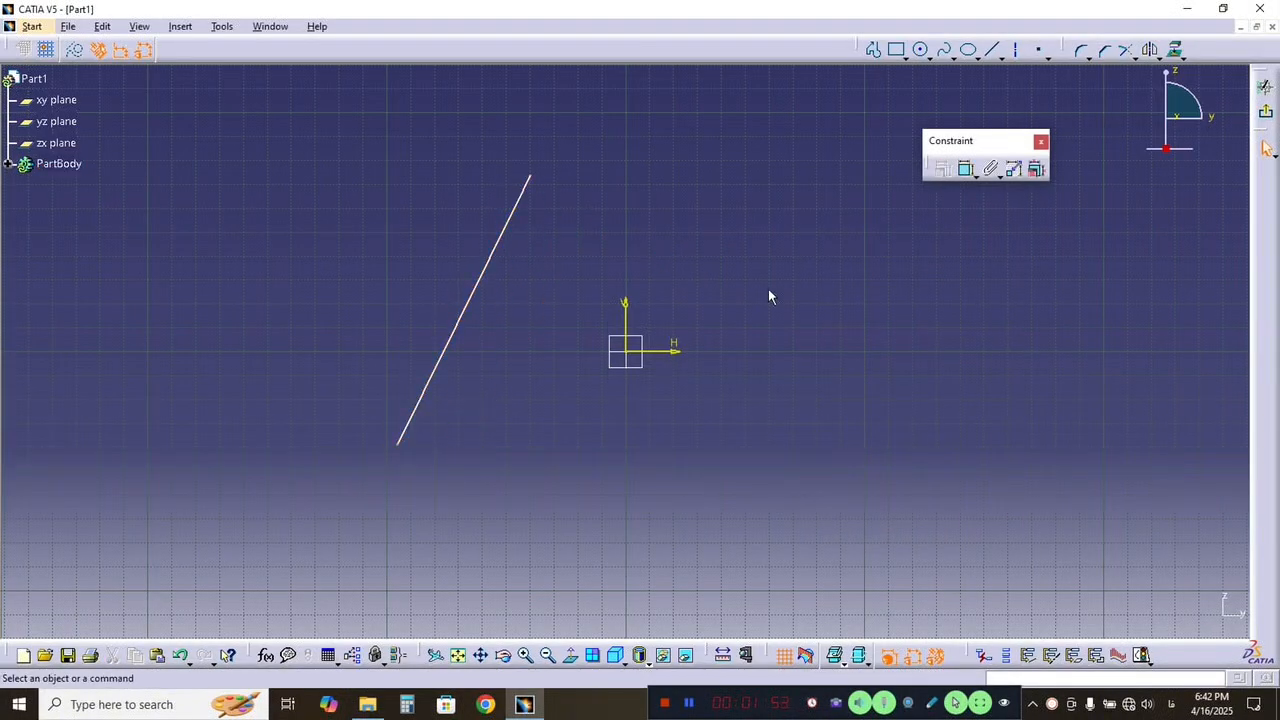
pyautogui.moveTo(491, 289)
pyautogui.mouseDown()
pyautogui.moveTo(463, 300)
pyautogui.moveTo(386, 229)
pyautogui.moveTo(753, 362)
pyautogui.moveTo(480, 351)
pyautogui.moveTo(594, 134)
pyautogui.moveTo(519, 327)
pyautogui.moveTo(429, 205)
pyautogui.moveTo(531, 285)
pyautogui.moveTo(580, 172)
pyautogui.mouseUp()
pyautogui.click(598, 134)
# Apply a Length constraint to the slanted line through the Constraint Definition options.
pyautogui.click(552, 234)
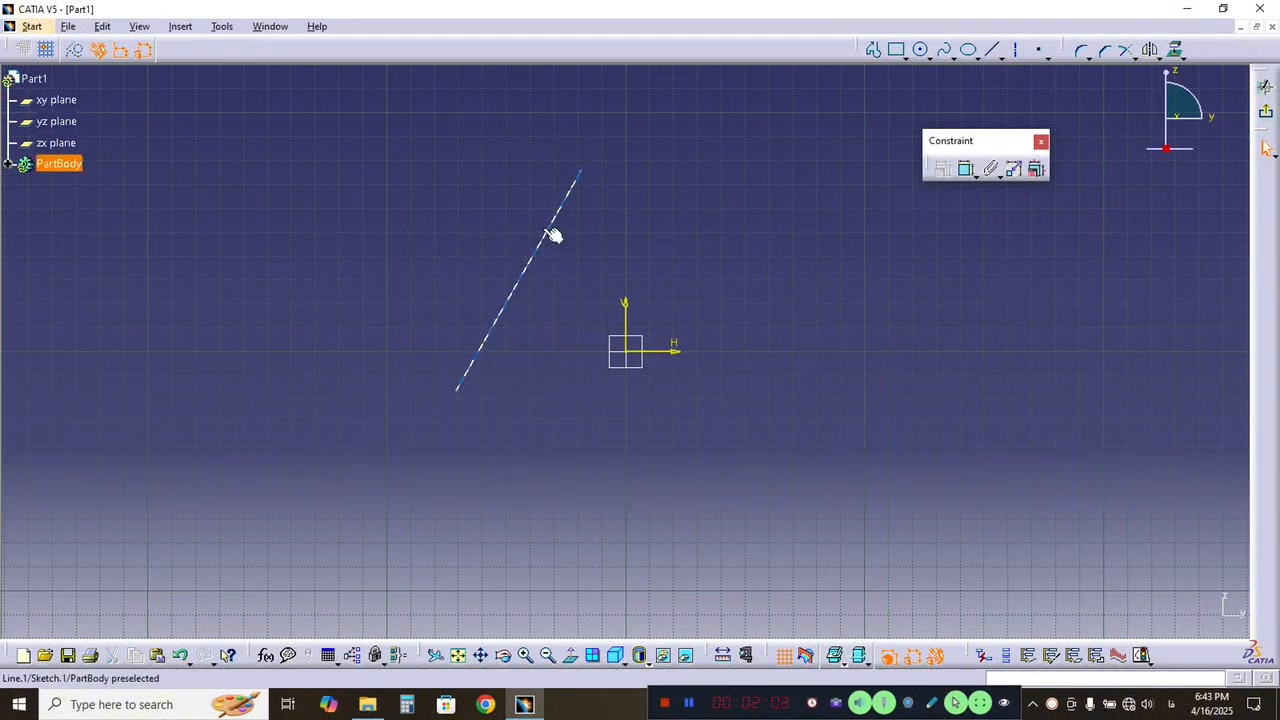
pyautogui.click(941, 169)
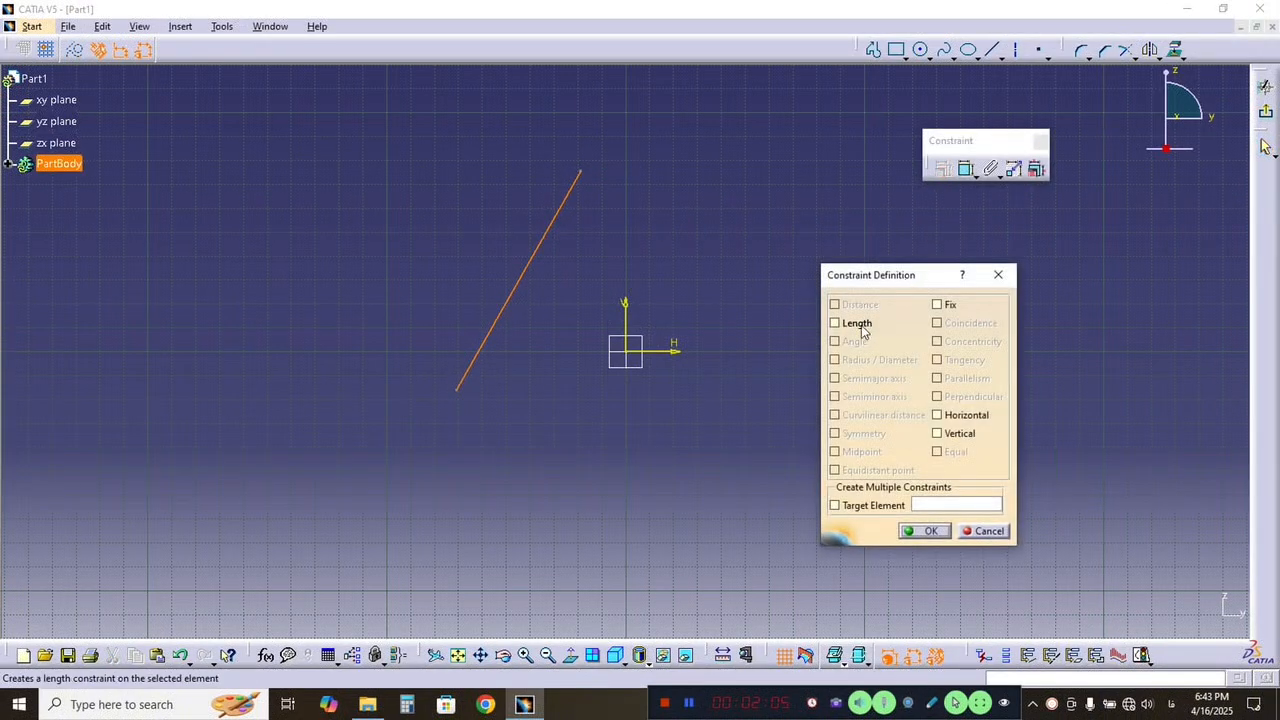
pyautogui.click(835, 323)
pyautogui.click(925, 531)
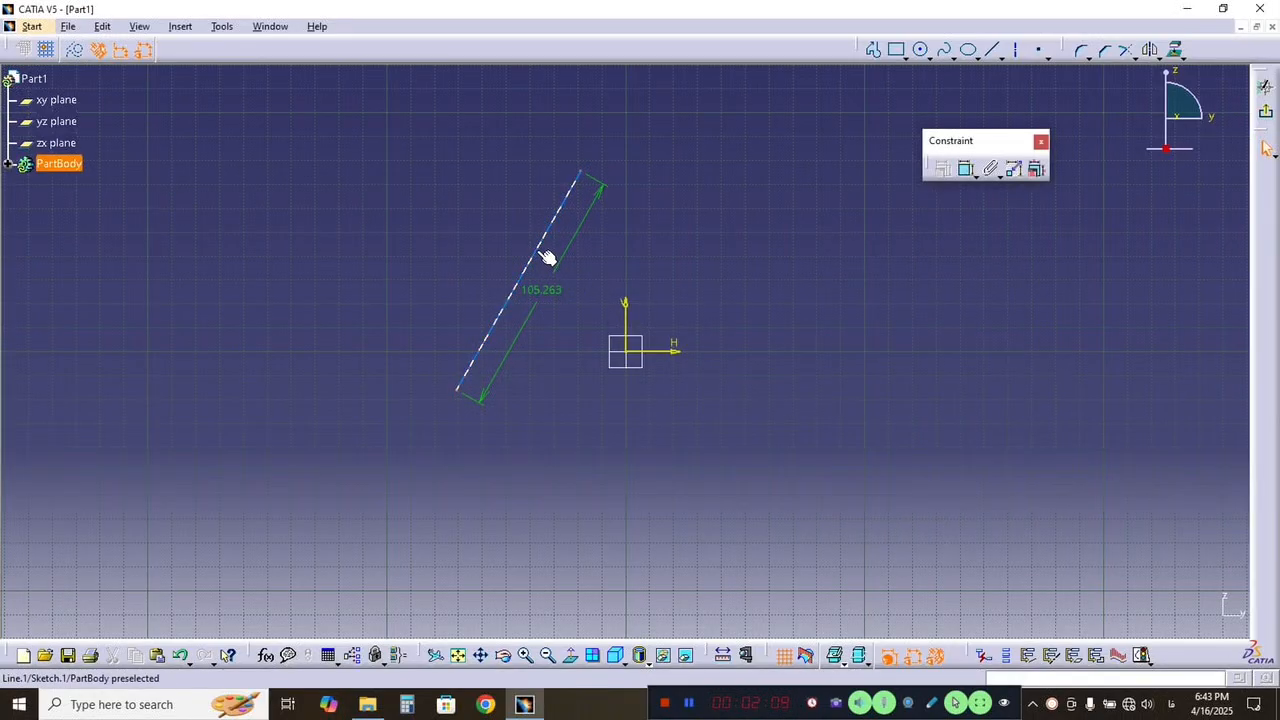
# Reposition the length-constrained line by moving its body and its upper endpoint, placing it close to the origin on the negative H side.
pyautogui.moveTo(548, 258)
pyautogui.mouseDown()
pyautogui.moveTo(651, 374)
pyautogui.moveTo(580, 306)
pyautogui.moveTo(593, 340)
pyautogui.moveTo(611, 251)
pyautogui.moveTo(469, 226)
pyautogui.moveTo(529, 221)
pyautogui.mouseUp()
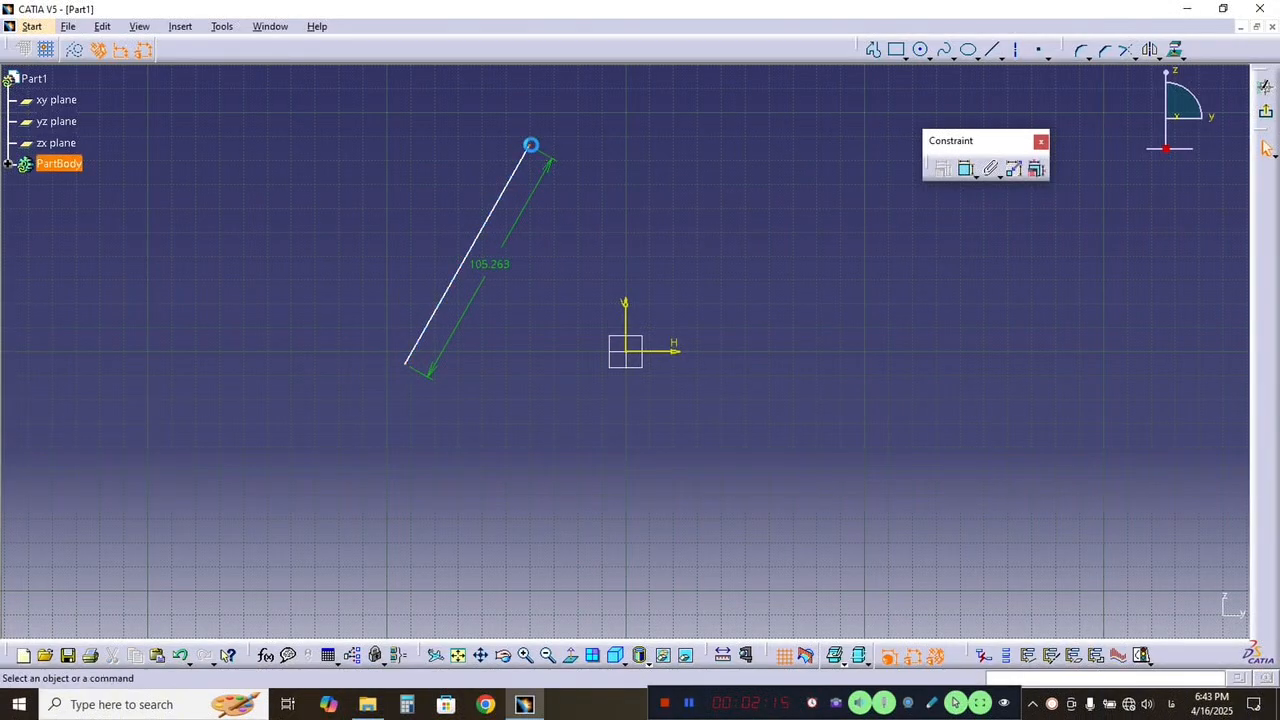
pyautogui.moveTo(529, 144); pyautogui.dragTo(528, 233)
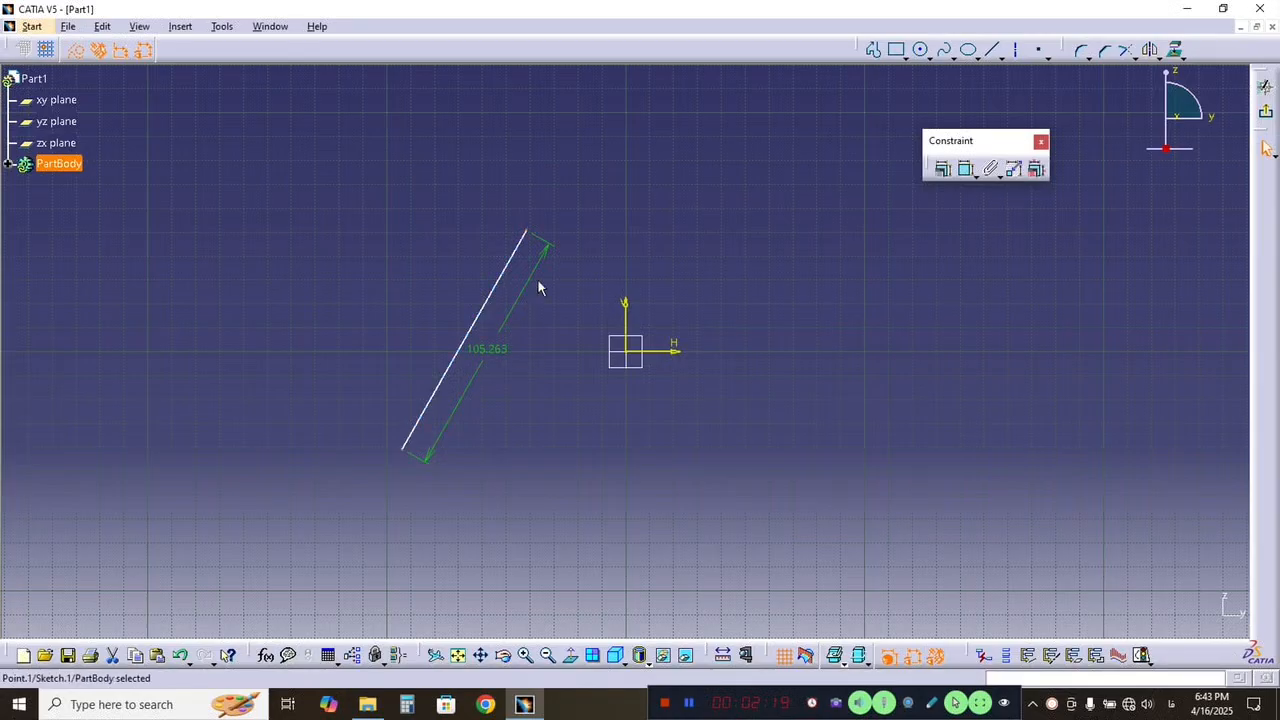
pyautogui.moveTo(511, 291); pyautogui.dragTo(556, 235)
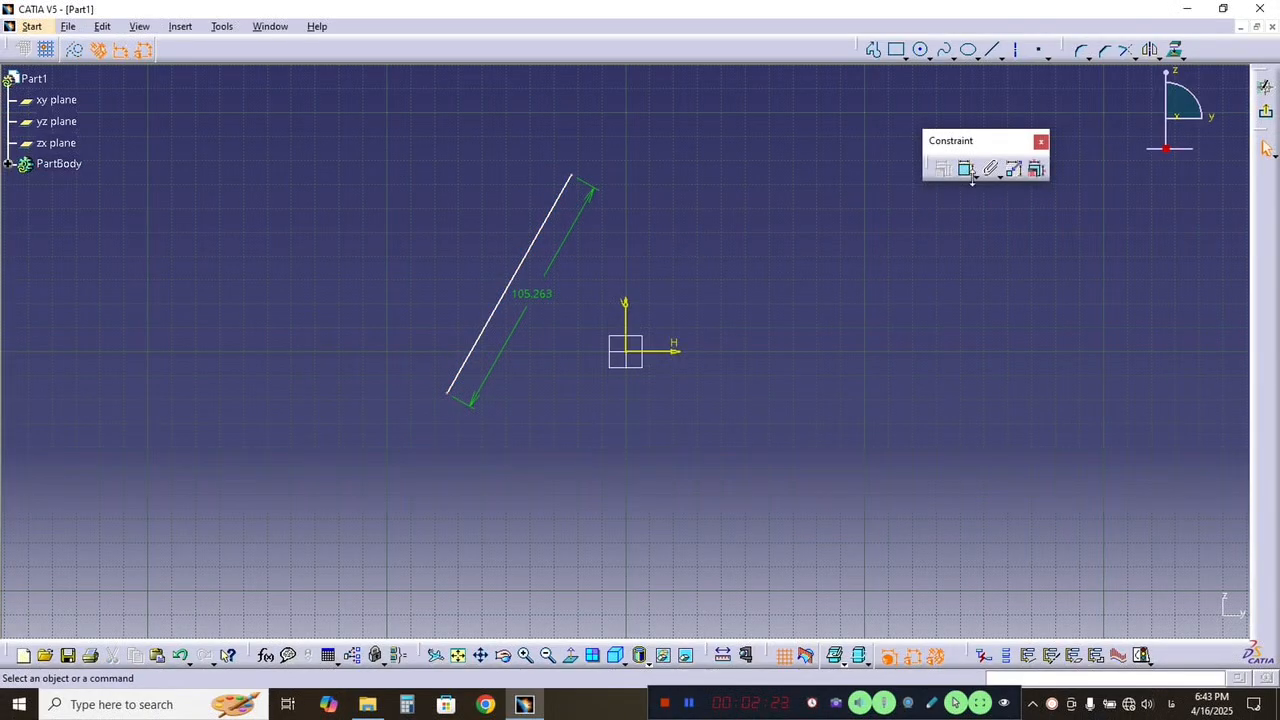
# Draw a second line on the positive H side of the origin, sloping downward at about 54° to the first line.
pyautogui.click(993, 49)
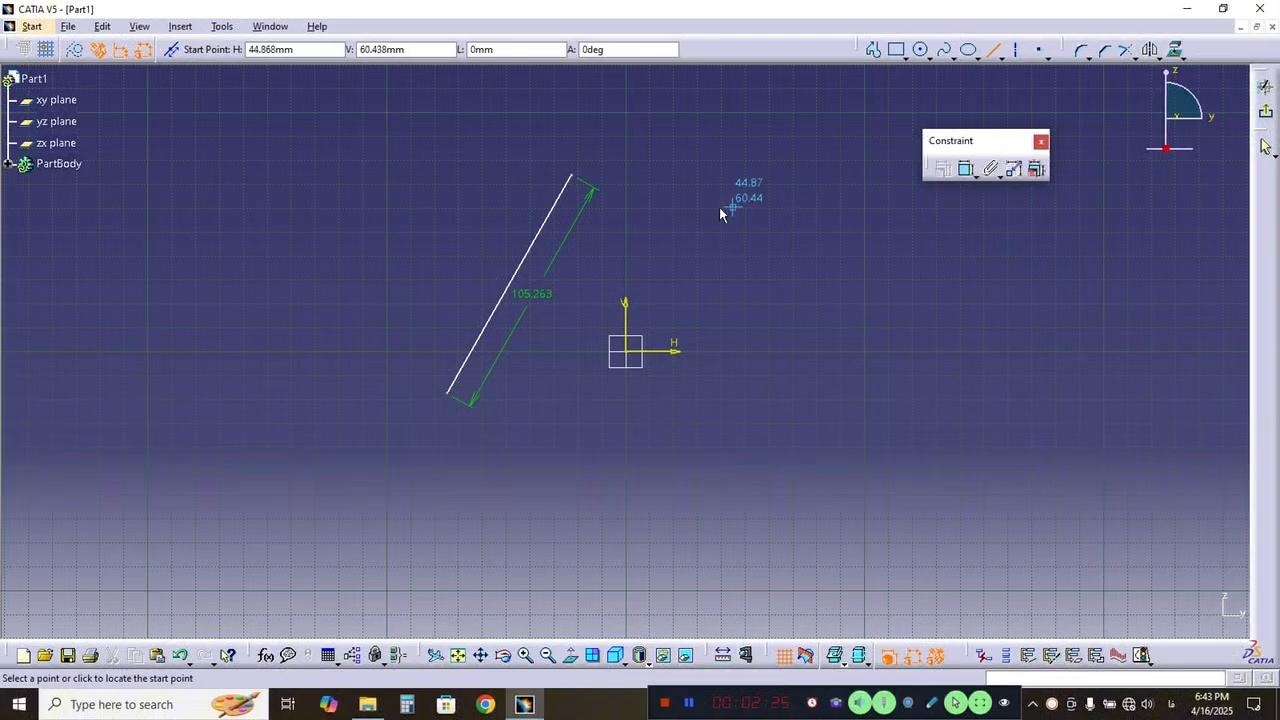
pyautogui.click(700, 212)
pyautogui.click(794, 426)
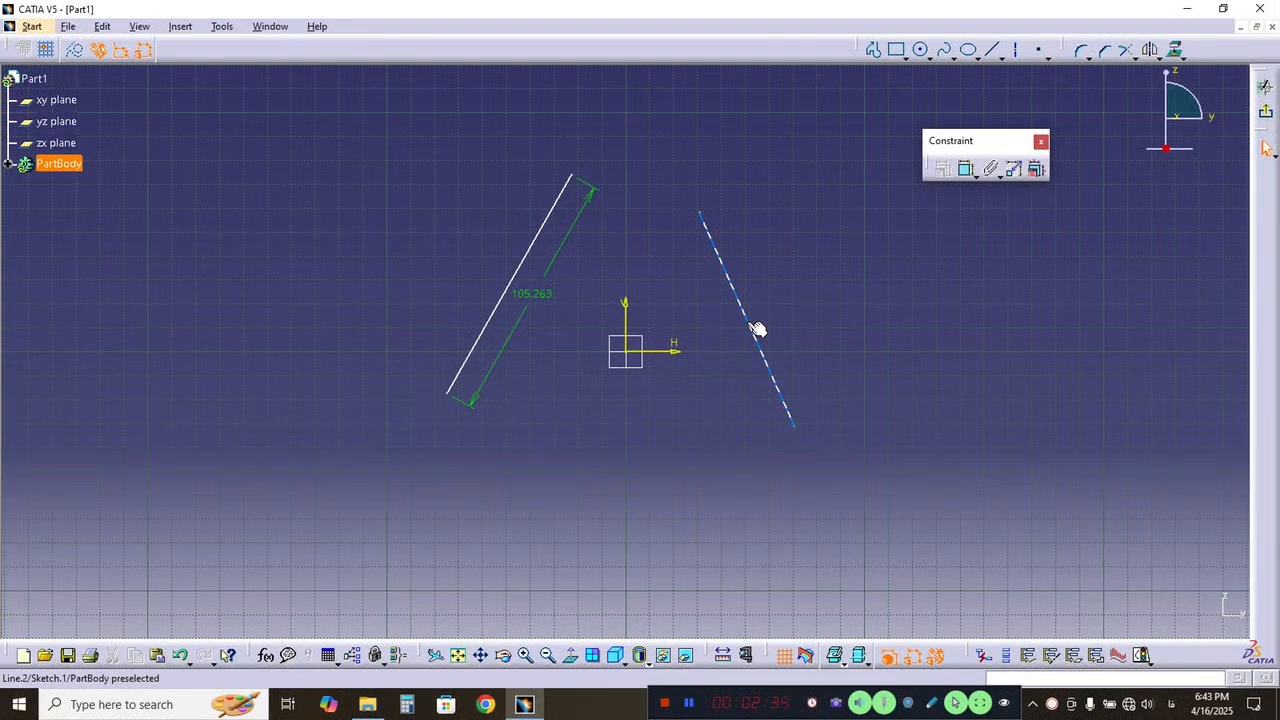
# Add an Angle constraint between the two slanted lines and move the second line down and closer to the origin.
pyautogui.click(747, 321)
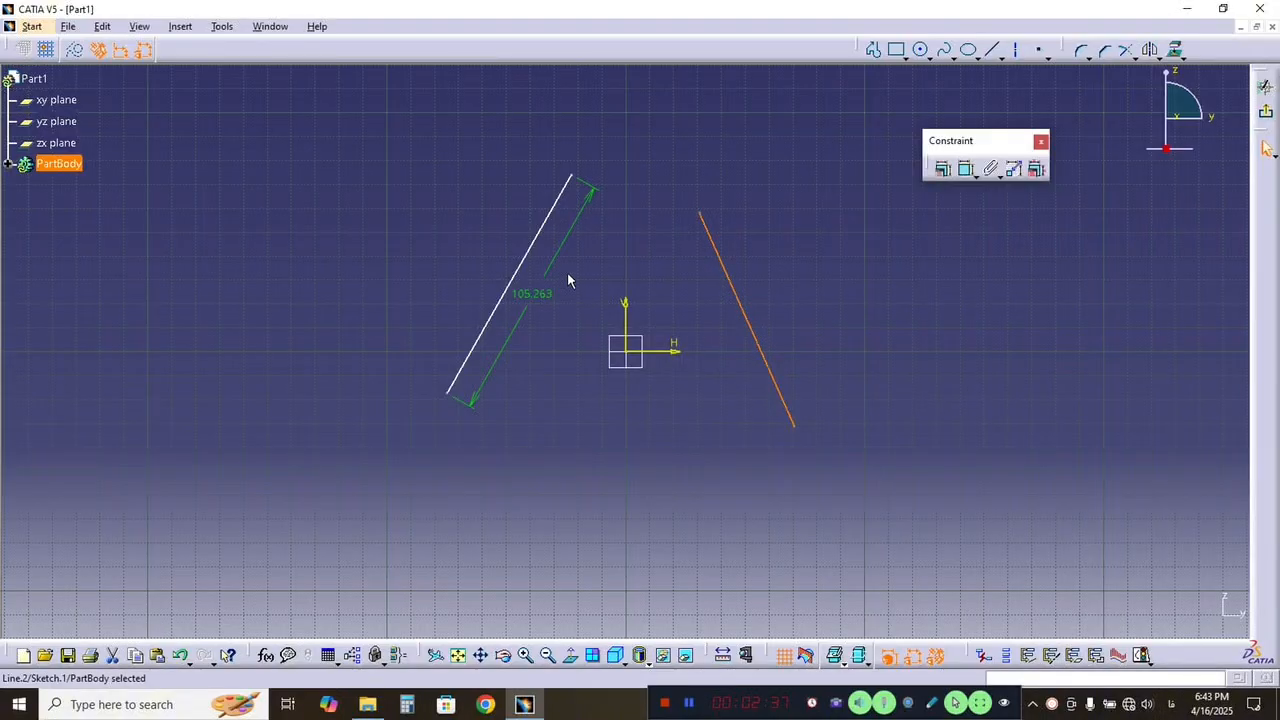
pyautogui.keyDown('ctrl'); pyautogui.click(530, 250); pyautogui.keyUp('ctrl')
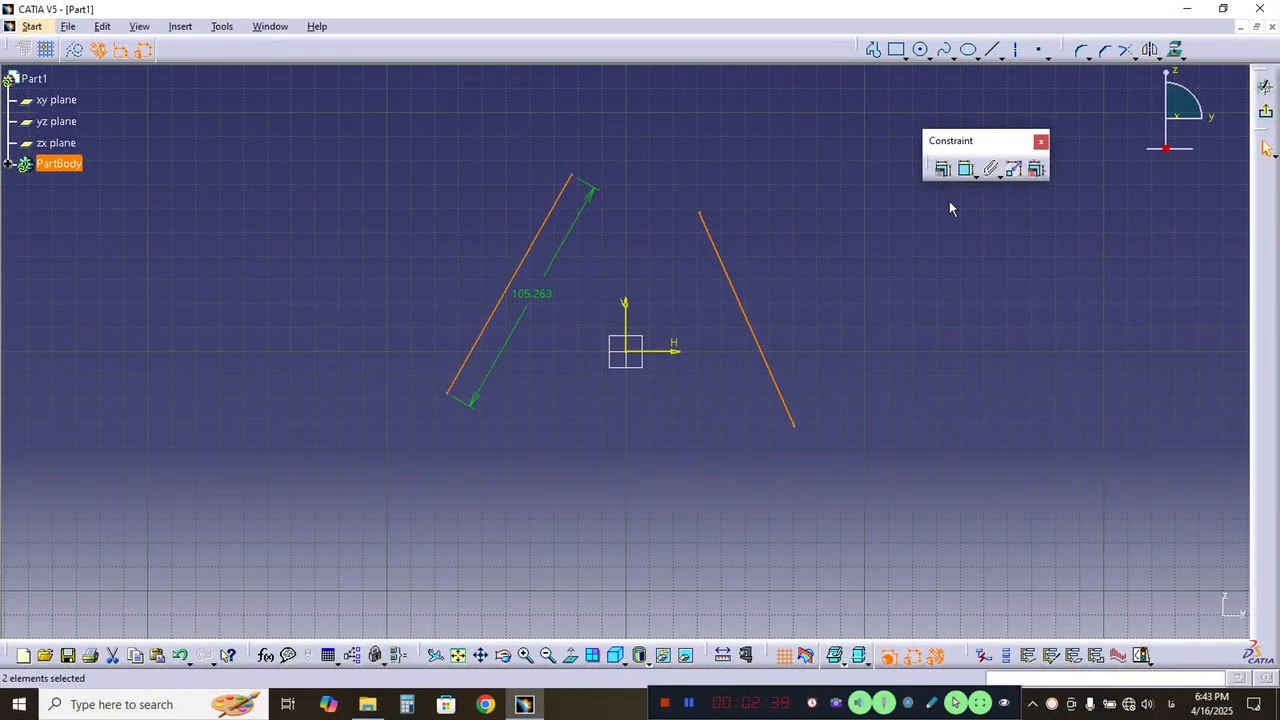
pyautogui.click(942, 168)
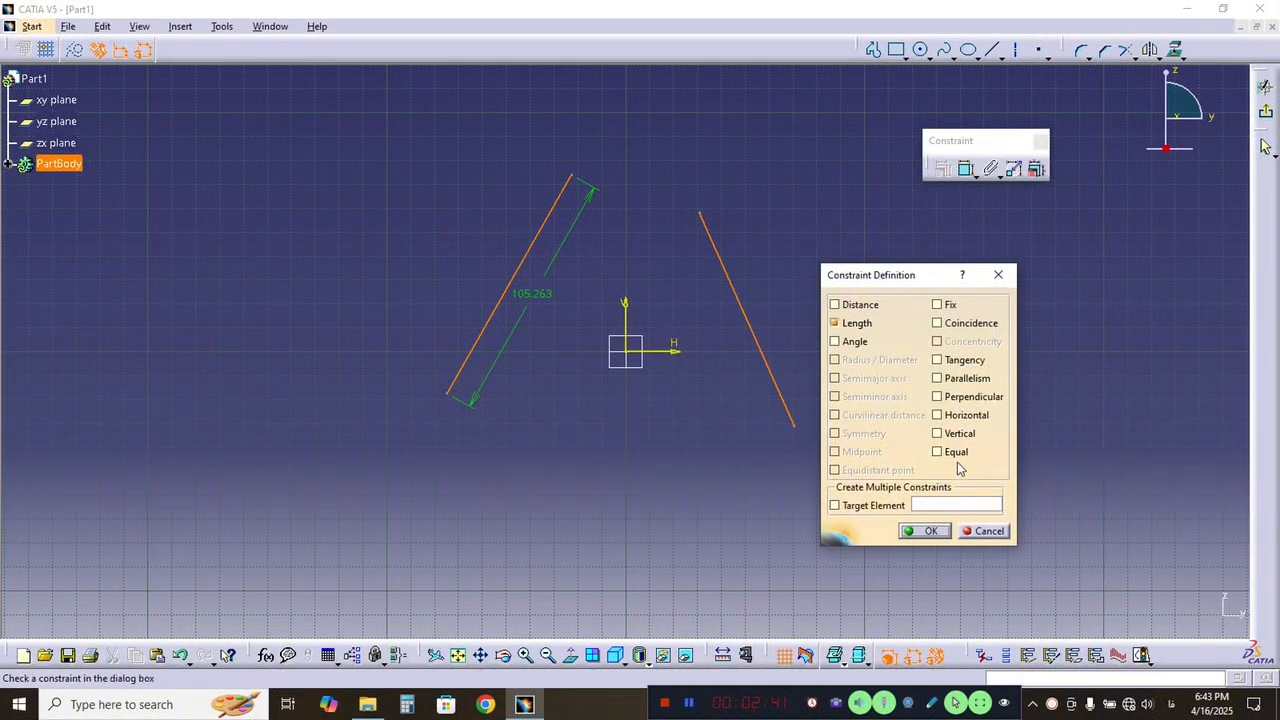
pyautogui.click(836, 342)
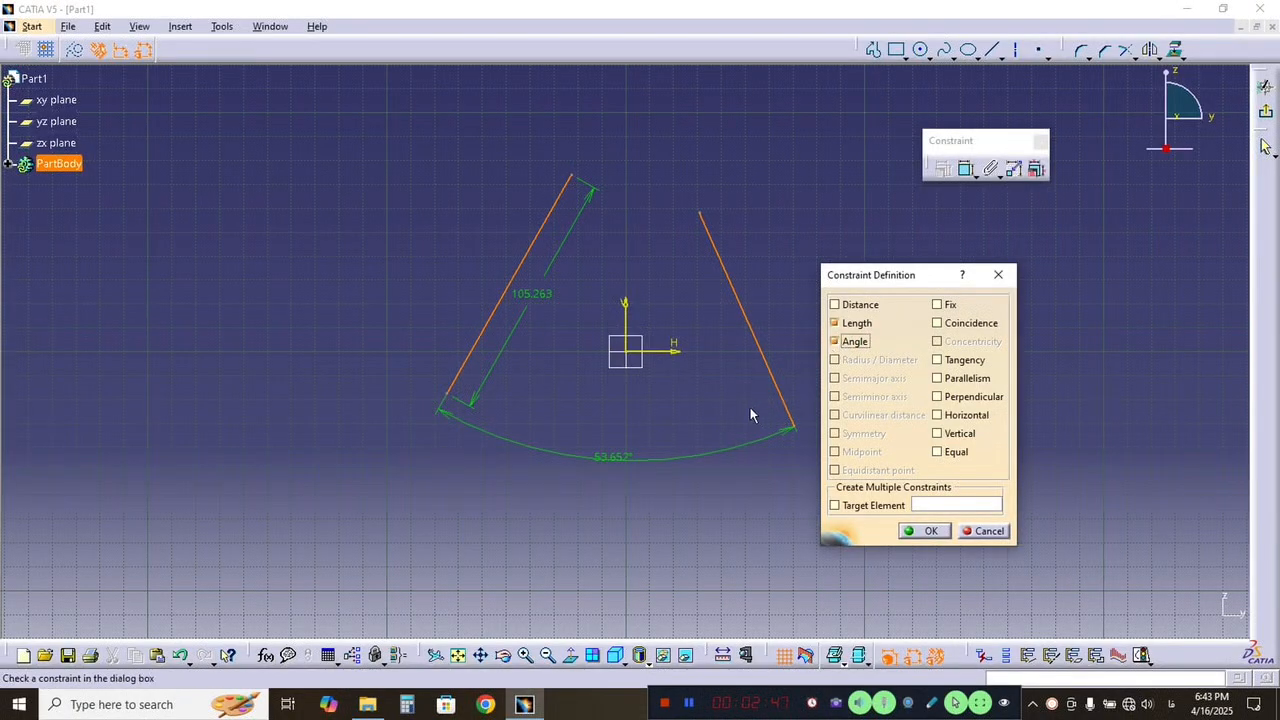
pyautogui.click(908, 531)
pyautogui.moveTo(778, 390)
pyautogui.mouseDown()
pyautogui.moveTo(849, 420)
pyautogui.moveTo(835, 435)
pyautogui.moveTo(720, 352)
pyautogui.moveTo(805, 424)
pyautogui.moveTo(751, 374)
pyautogui.moveTo(820, 400)
pyautogui.moveTo(854, 309)
pyautogui.moveTo(741, 424)
pyautogui.moveTo(767, 395)
pyautogui.moveTo(772, 415)
pyautogui.moveTo(737, 416)
pyautogui.mouseUp()
pyautogui.click(844, 452)
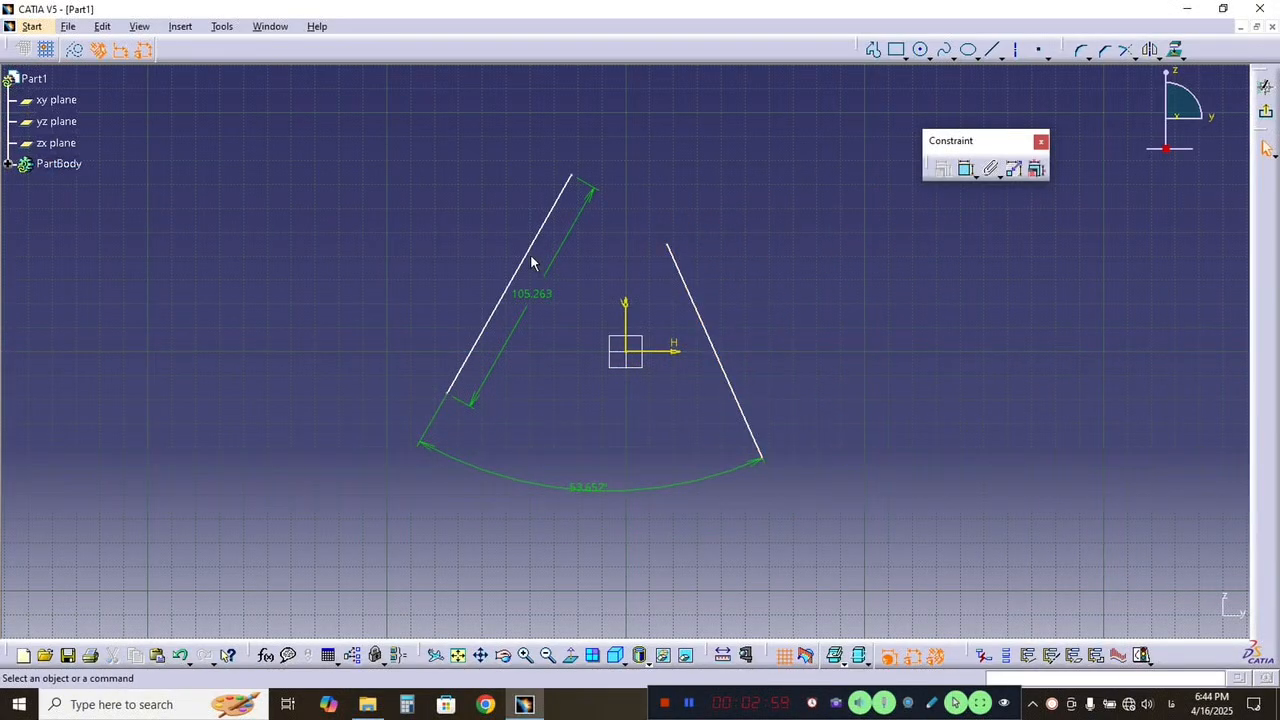
# Try to add a Distance constraint between the two lines alongside their existing angle constraint.
pyautogui.click(698, 297)
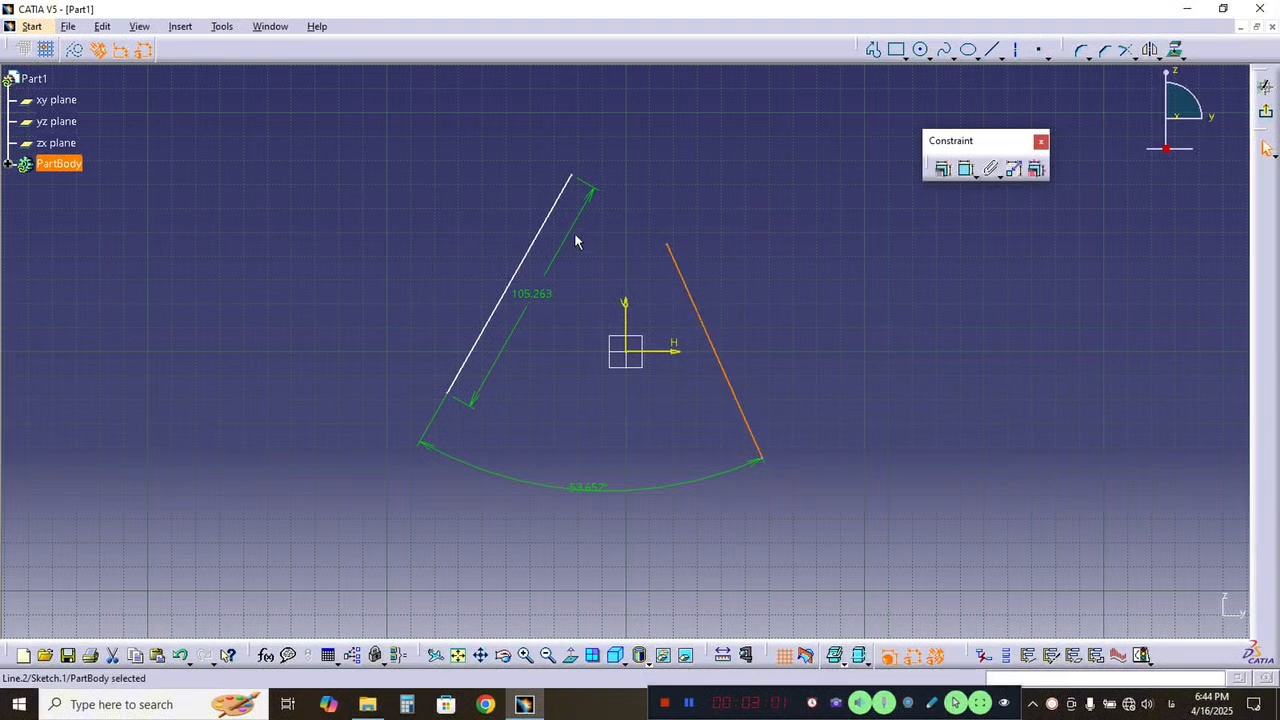
pyautogui.keyDown('ctrl'); pyautogui.click(549, 230); pyautogui.keyUp('ctrl')
pyautogui.click(942, 168)
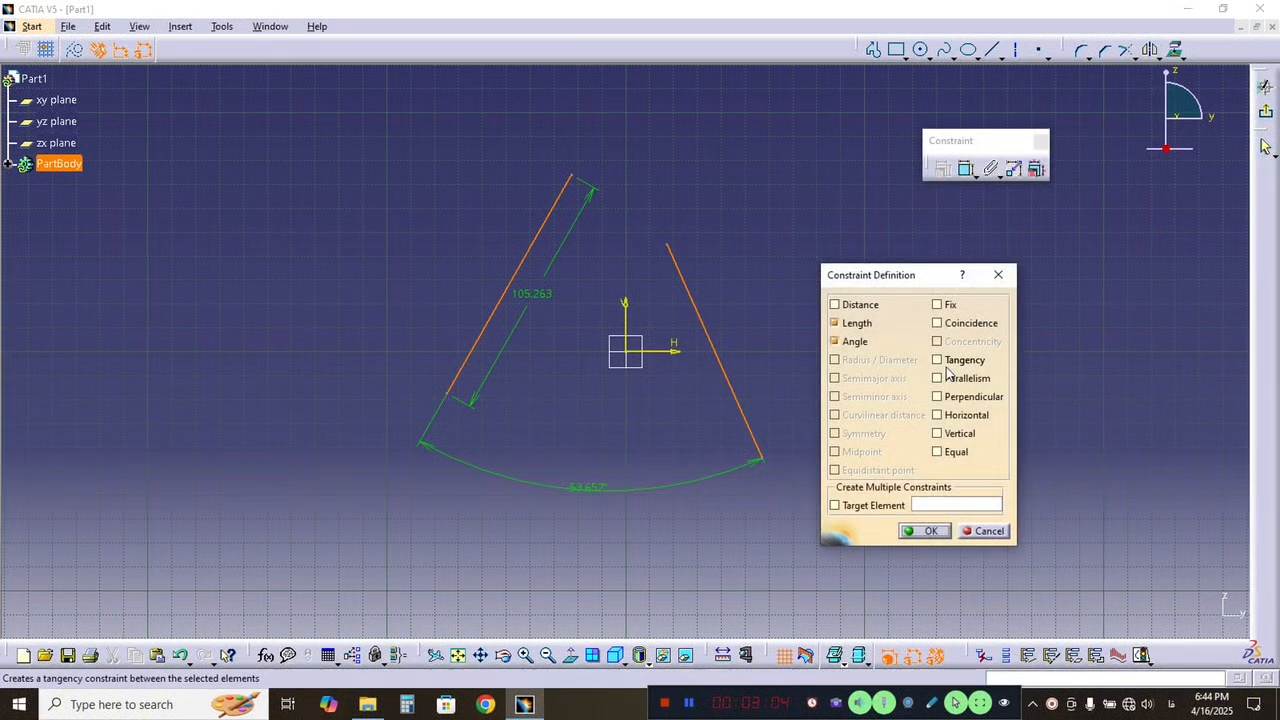
pyautogui.click(835, 305)
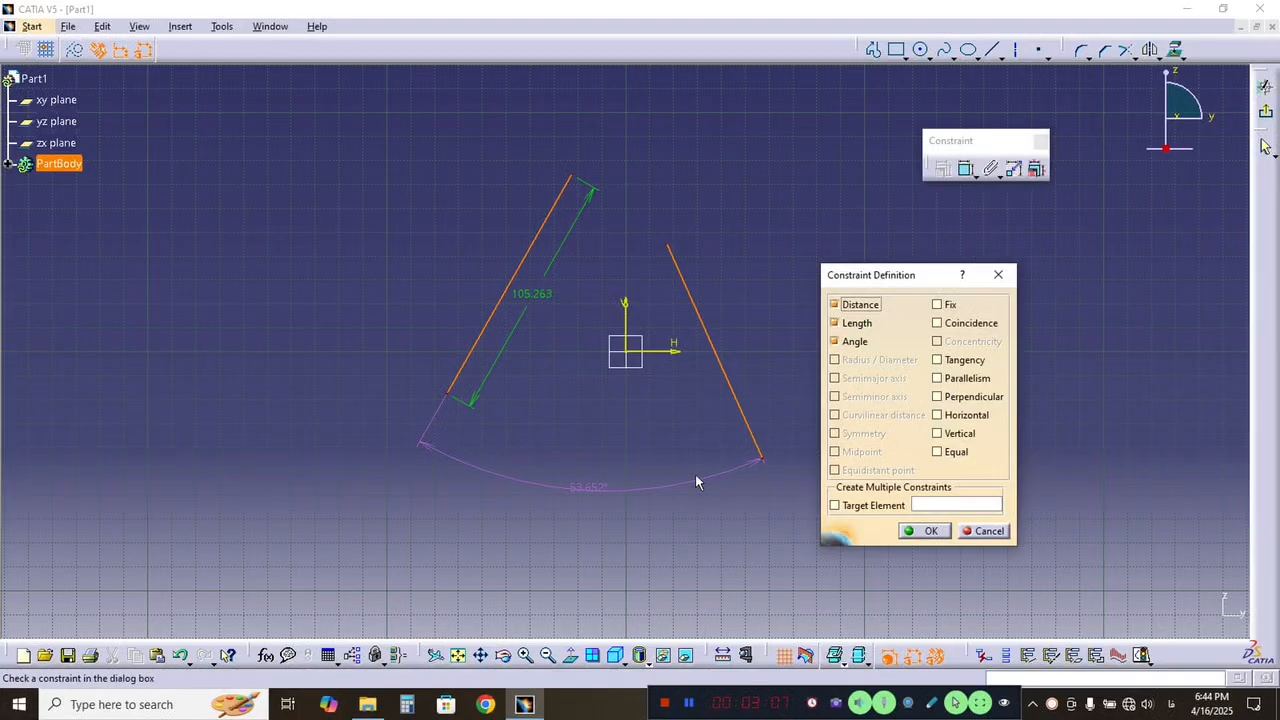
pyautogui.click(910, 531)
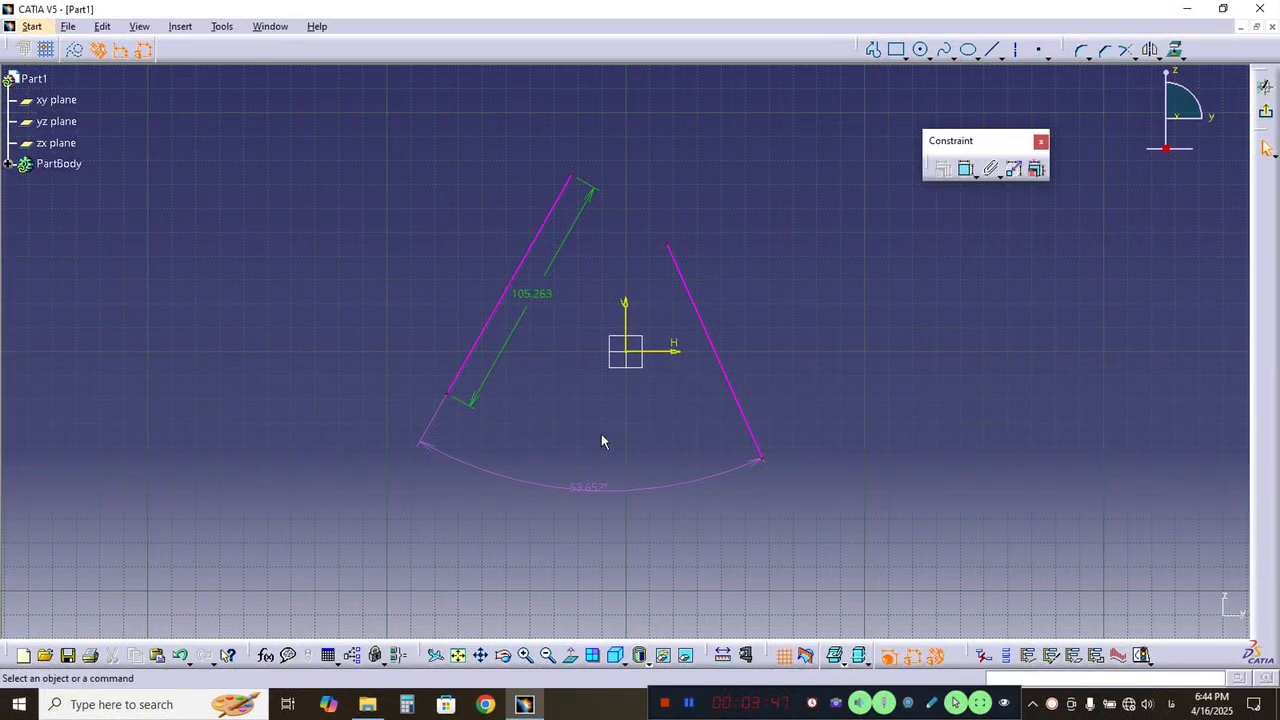
# Remove the angle dimension while the distance constraint is applied, and revert the sketch to its state before the distance constraint.
pyautogui.click(606, 490)
pyautogui.hotkey('ctrl', 'z')
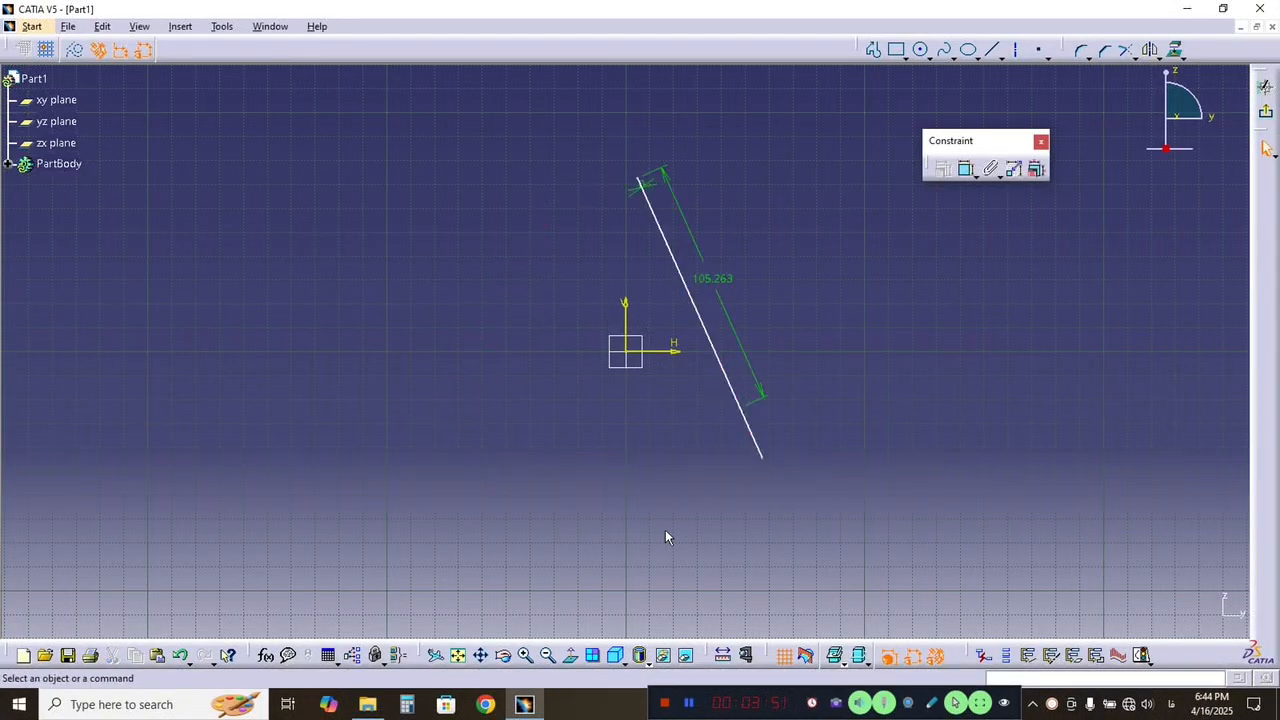
pyautogui.hotkey('ctrl', 'y')
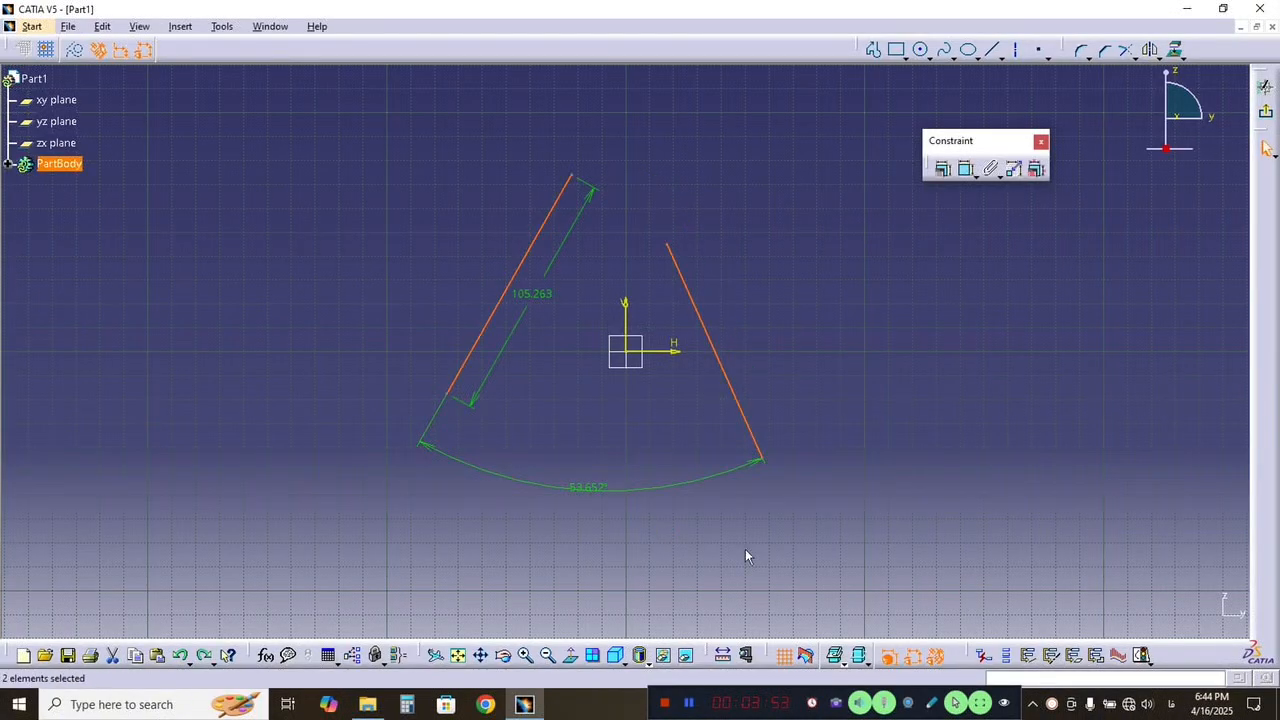
# Delete the angle constraint between the two slanted lines.
pyautogui.click(915, 334)
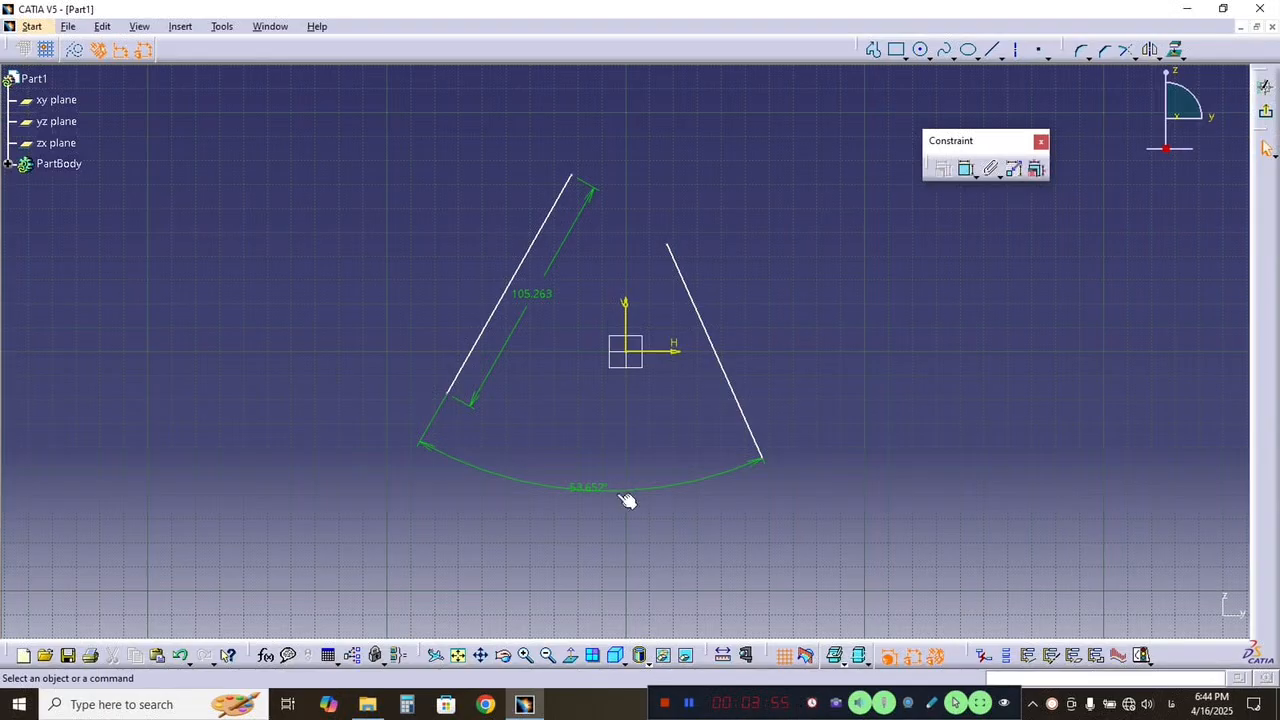
pyautogui.click(619, 500)
pyautogui.press('Delete')
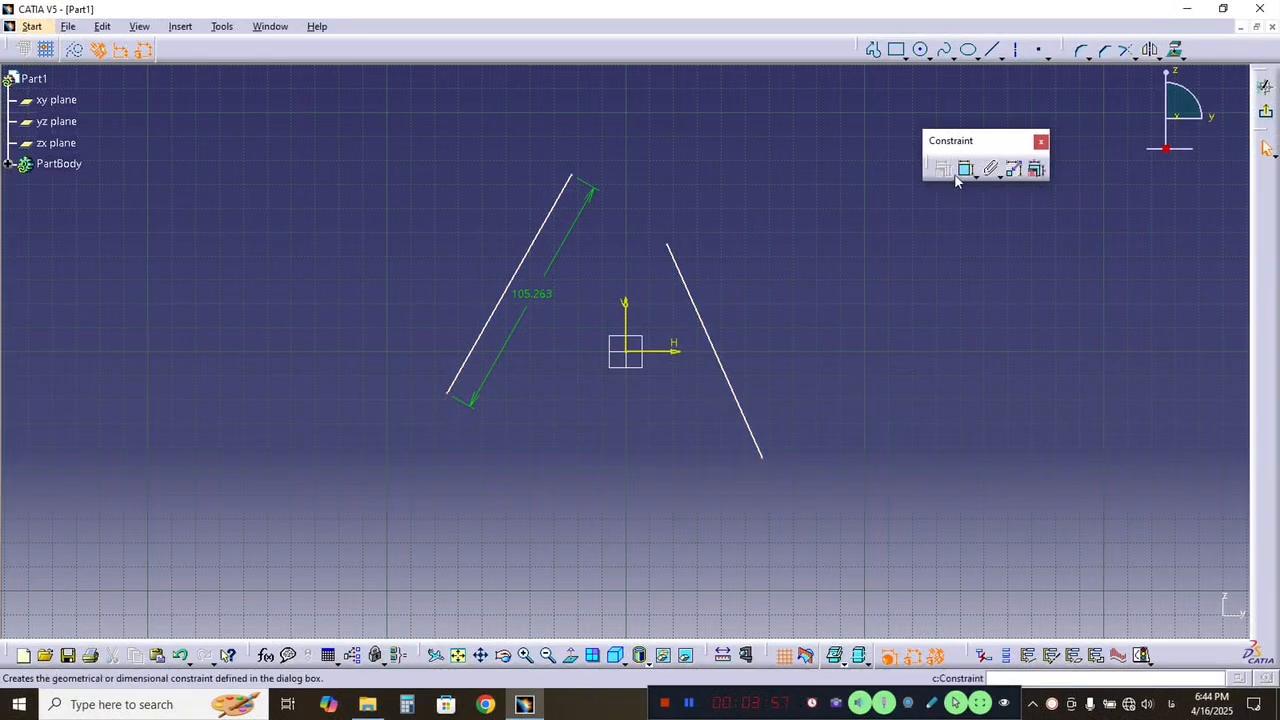
# Examine which constraint options are offered when both slanted lines and the sketch axes are selected together.
pyautogui.moveTo(809, 137); pyautogui.dragTo(323, 529)
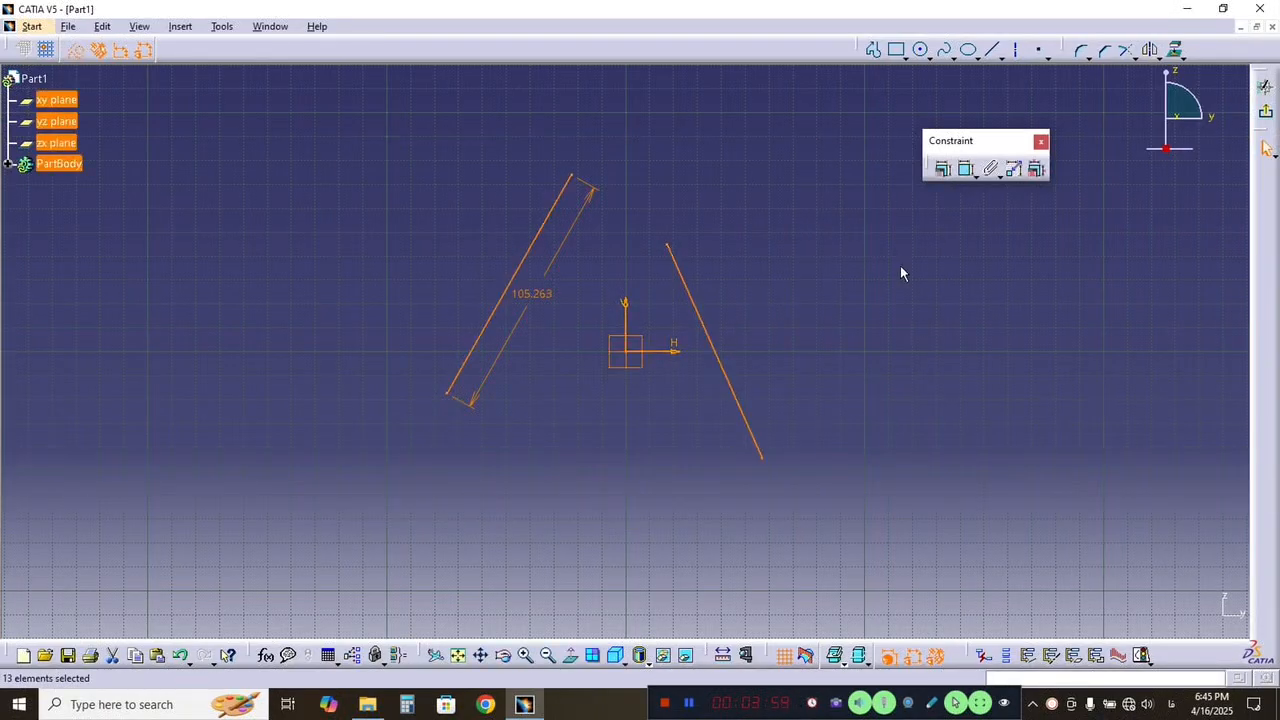
pyautogui.click(943, 169)
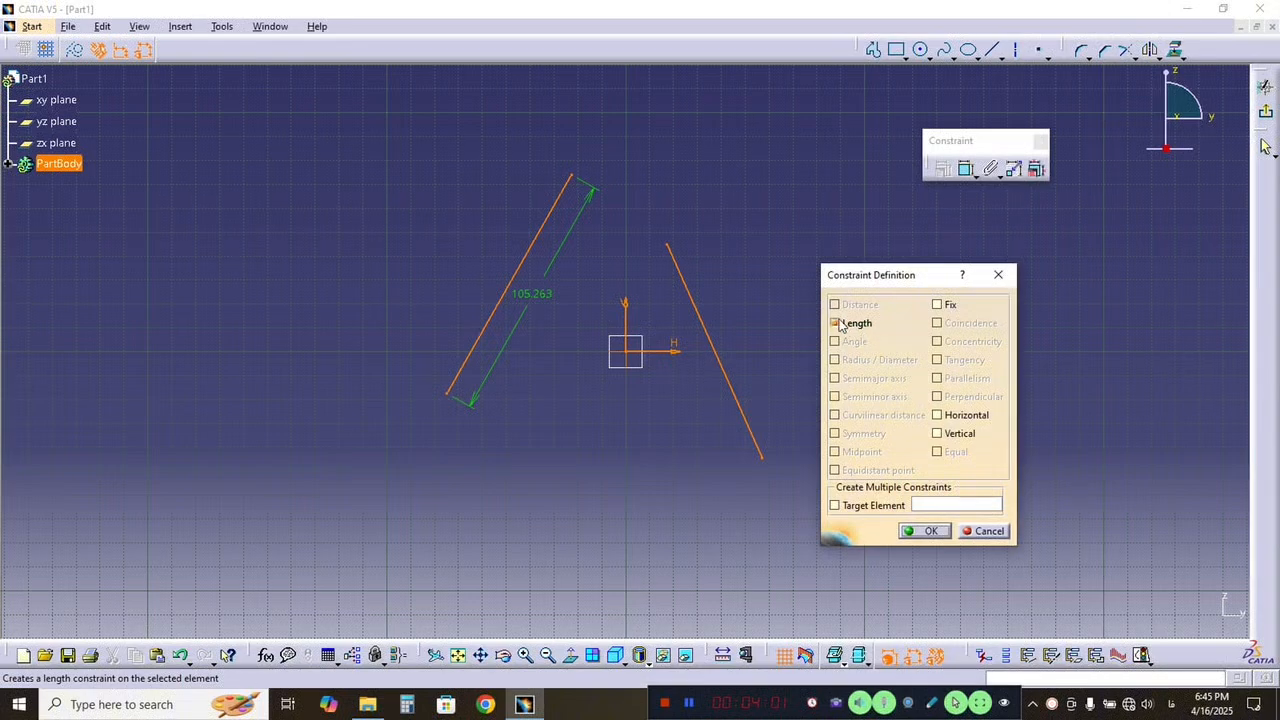
pyautogui.click(947, 533)
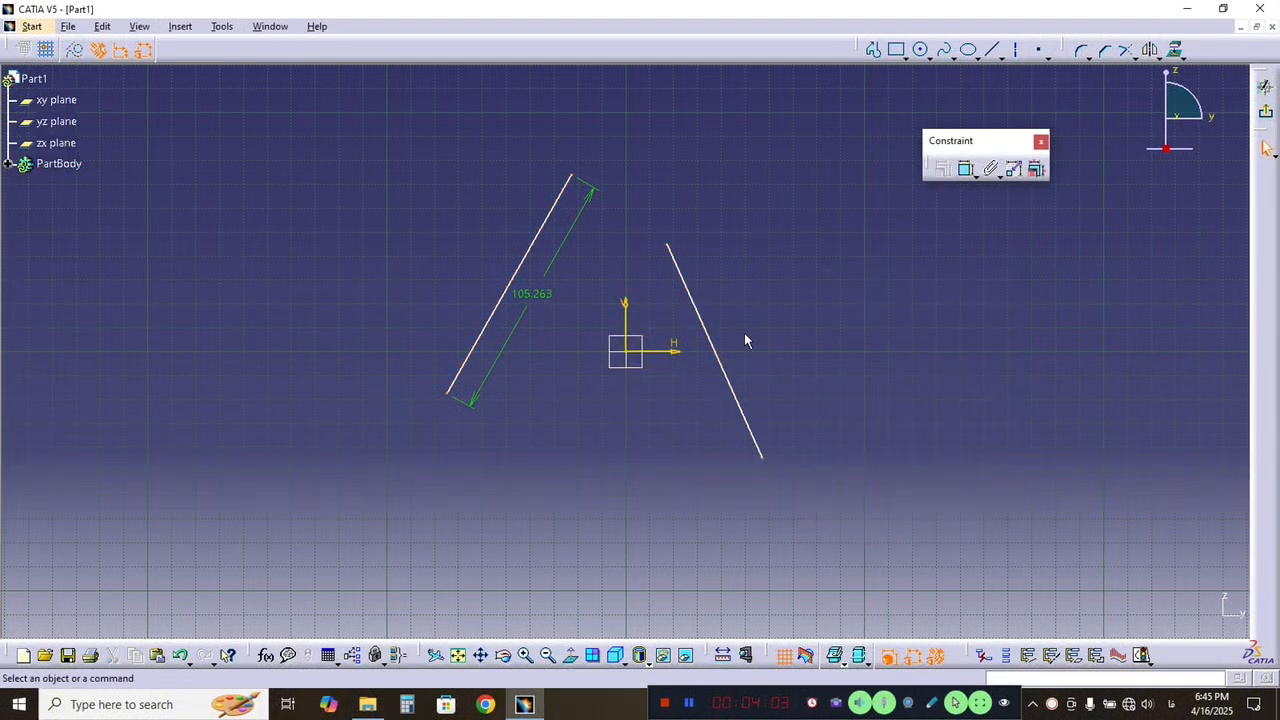
# Add a Distance constraint between the two slanted lines and inspect the distance dimension.
pyautogui.click(716, 349)
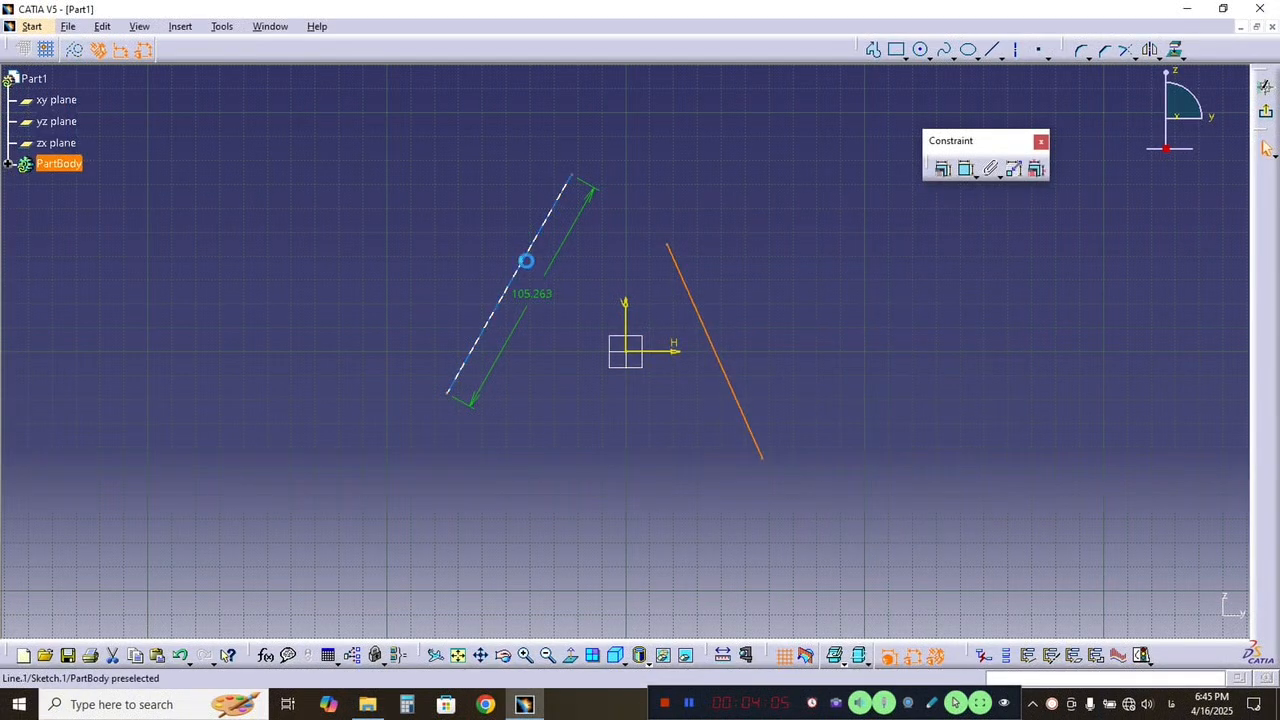
pyautogui.keyDown('ctrl'); pyautogui.click(523, 260); pyautogui.keyUp('ctrl')
pyautogui.click(942, 168)
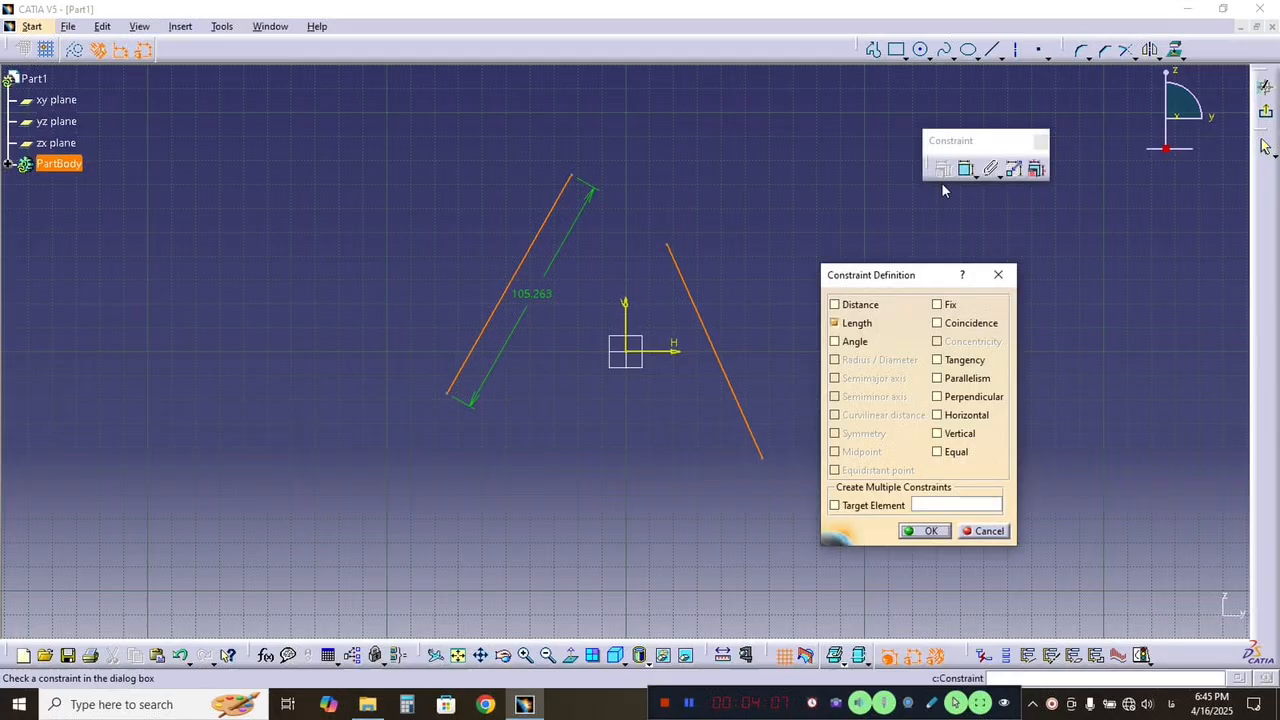
pyautogui.click(835, 306)
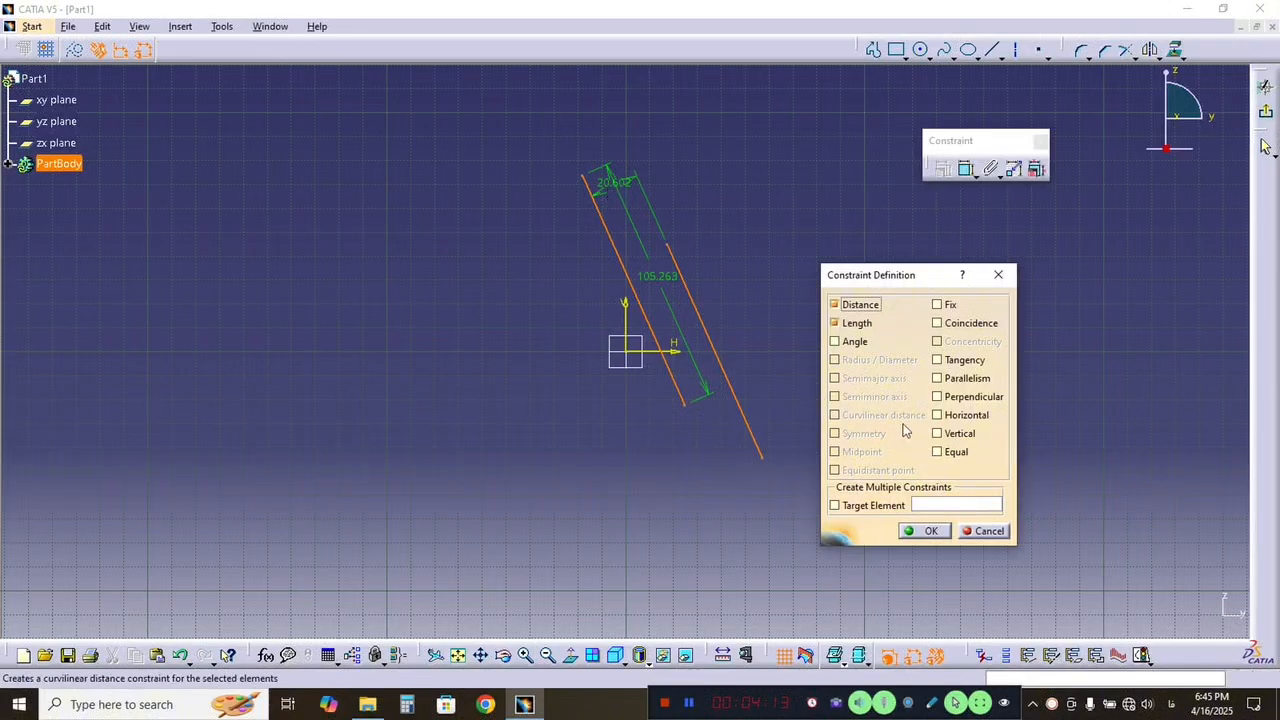
pyautogui.click(928, 531)
pyautogui.moveTo(822, 285)
pyautogui.mouseDown(button='middle')
pyautogui.moveTo(803, 249)
pyautogui.moveTo(831, 446)
pyautogui.moveTo(777, 244)
pyautogui.mouseUp(button='middle')
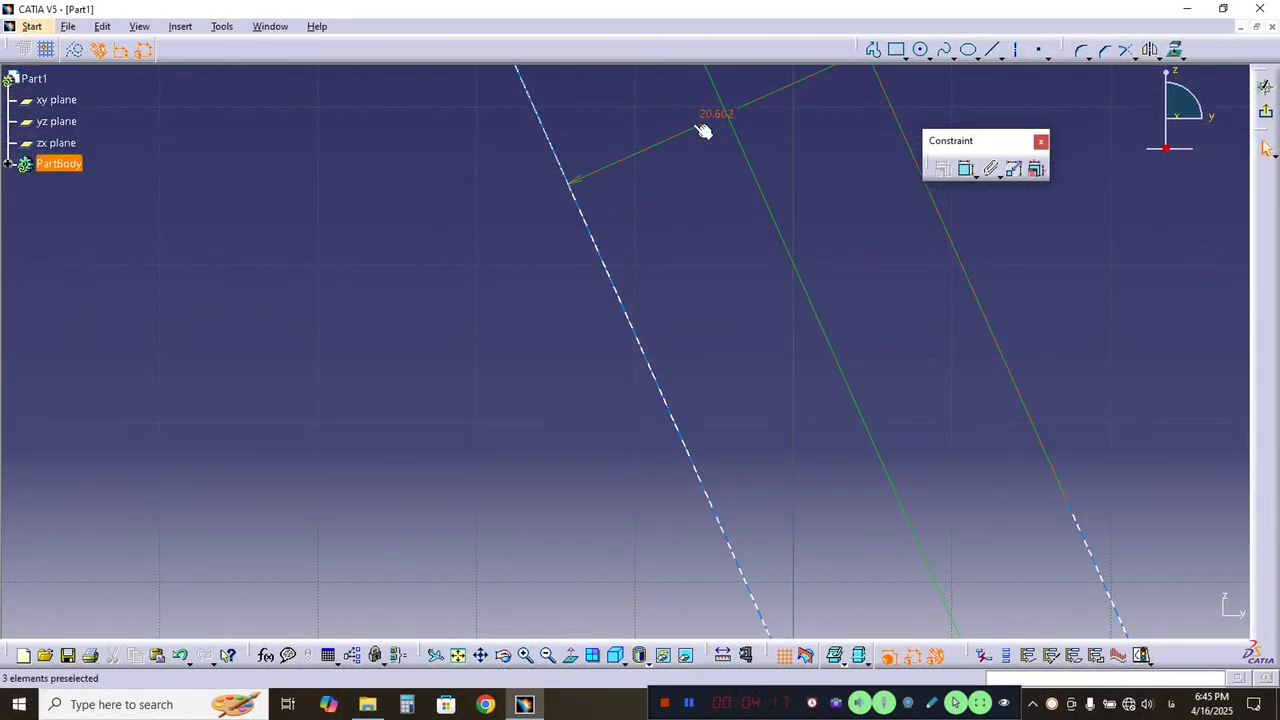
pyautogui.moveTo(709, 189)
pyautogui.mouseDown(button='middle')
pyautogui.moveTo(711, 237)
pyautogui.moveTo(760, 383)
pyautogui.moveTo(660, 273)
pyautogui.moveTo(668, 303)
pyautogui.mouseUp(button='middle')
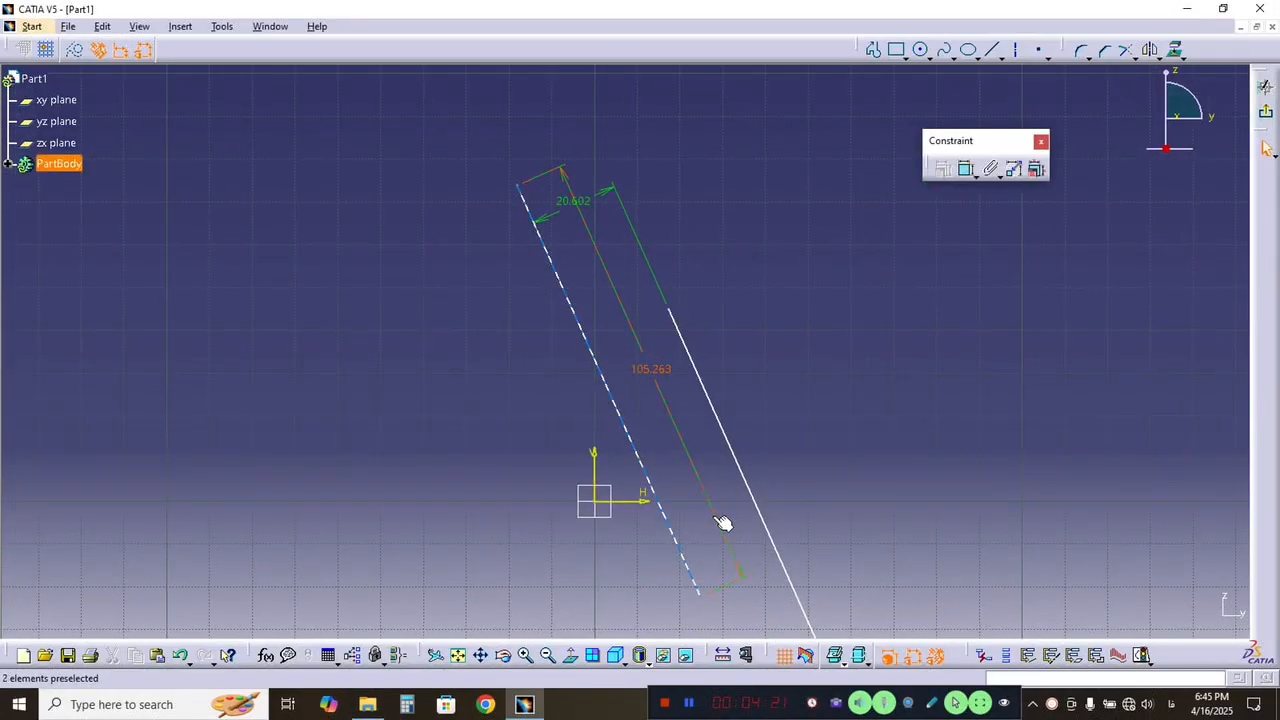
pyautogui.moveTo(654, 423)
pyautogui.mouseDown(button='middle')
pyautogui.moveTo(591, 363)
pyautogui.moveTo(596, 388)
pyautogui.mouseUp(button='middle')
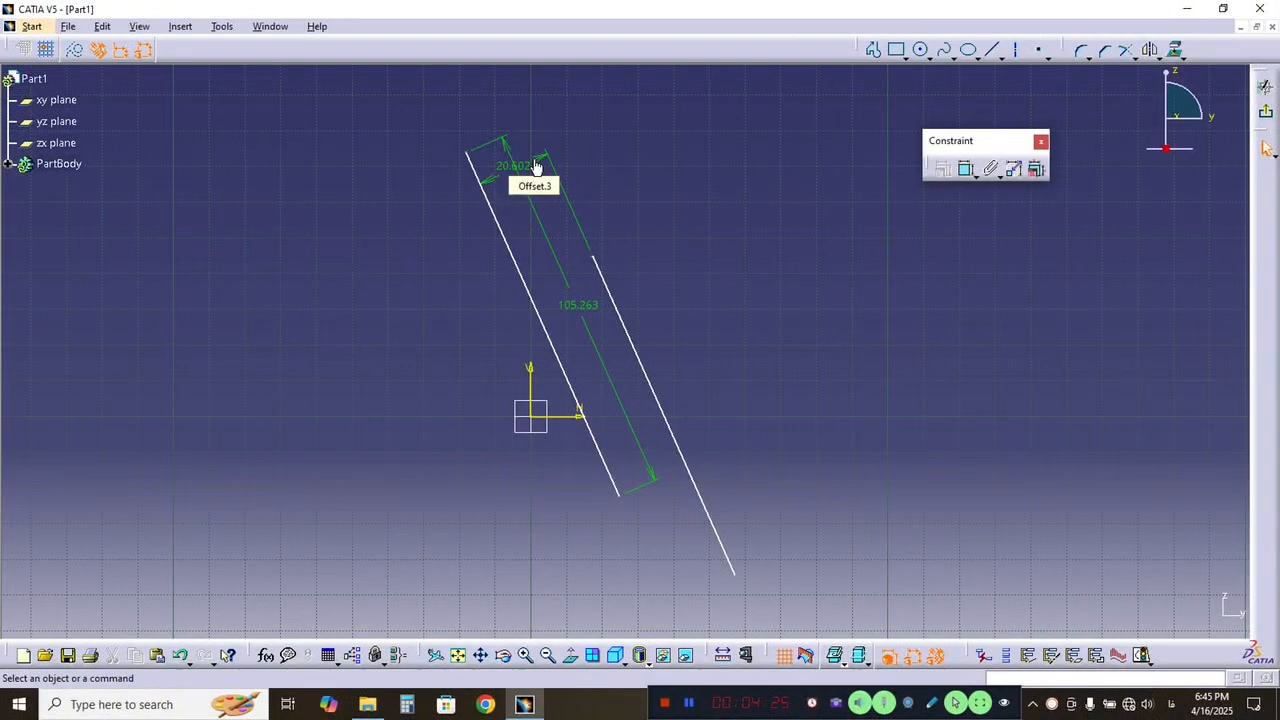
pyautogui.click(537, 168)
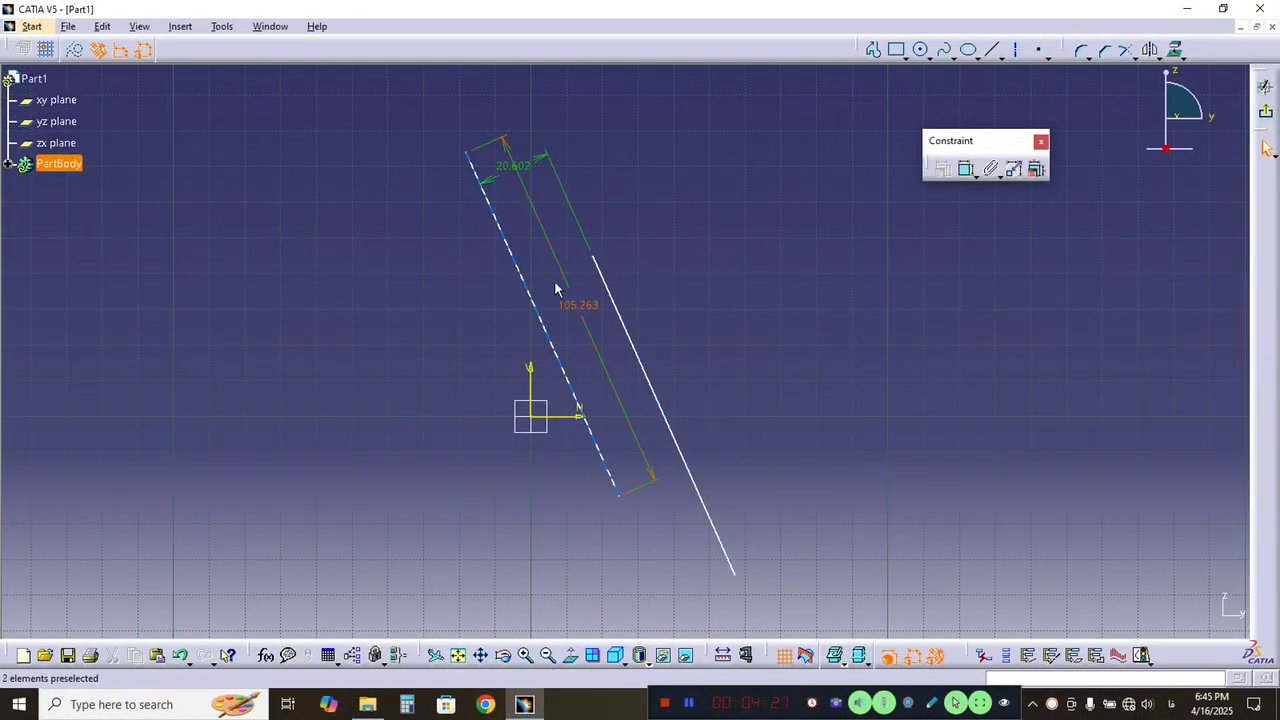
# Set the left line's length to 100 mm and the distance between the two lines to 100 mm.
pyautogui.doubleClick(578, 306)
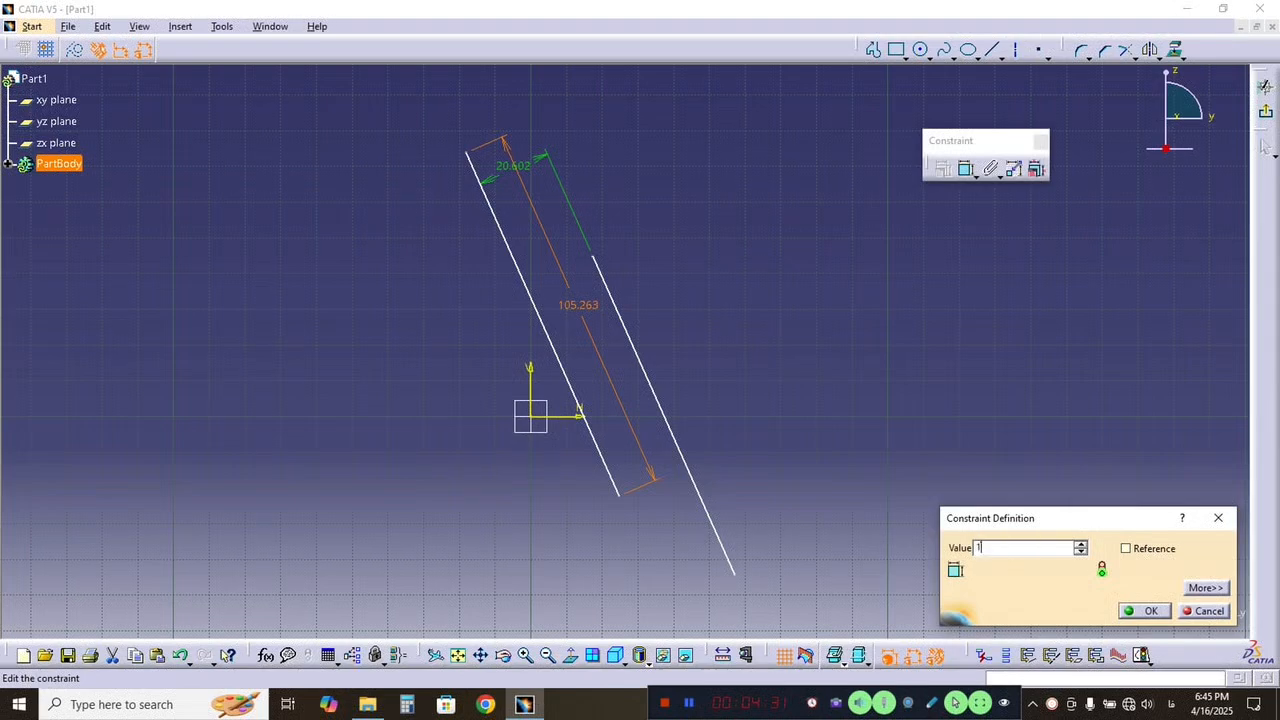
pyautogui.write('100')
pyautogui.press('Return')
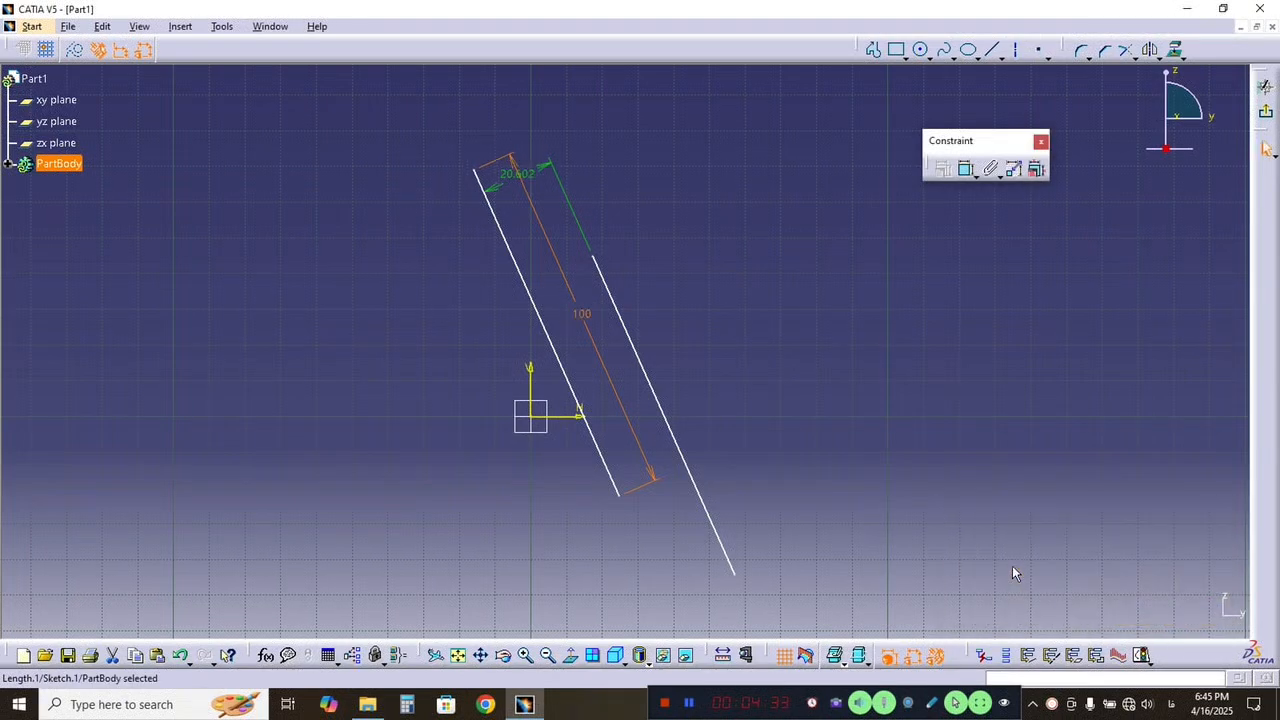
pyautogui.doubleClick(543, 176)
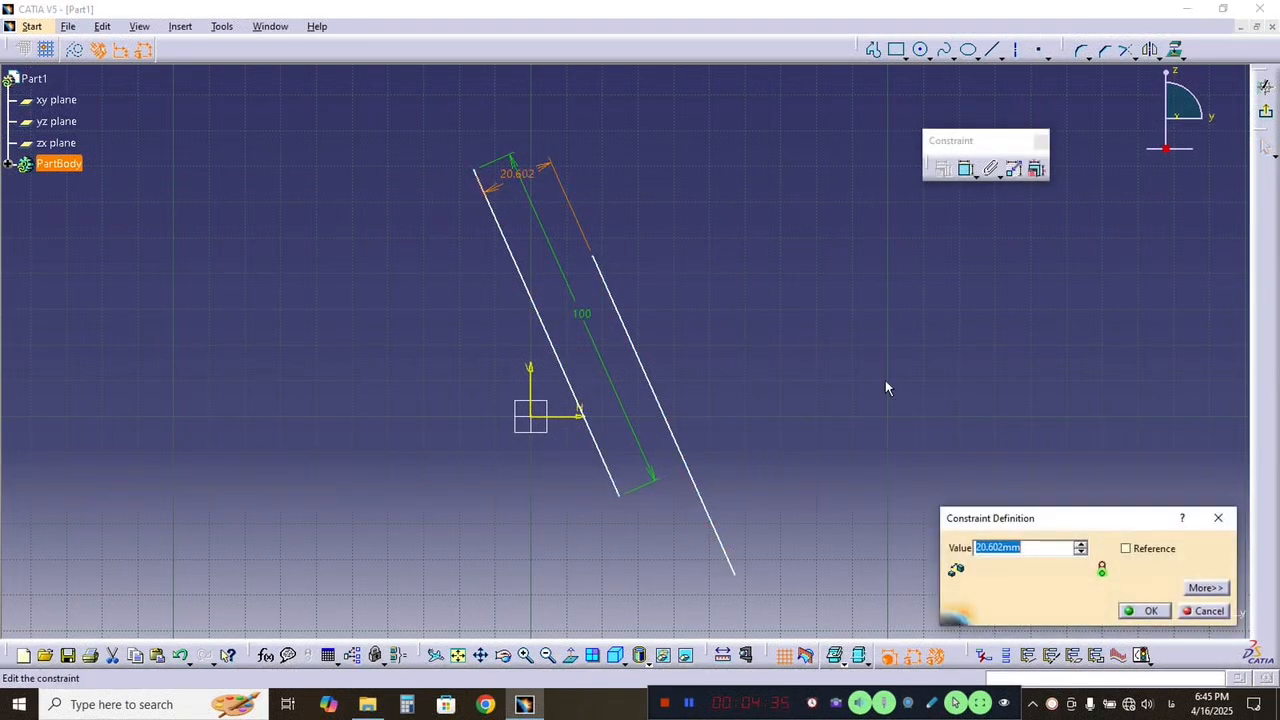
pyautogui.write('100')
pyautogui.press('Return')
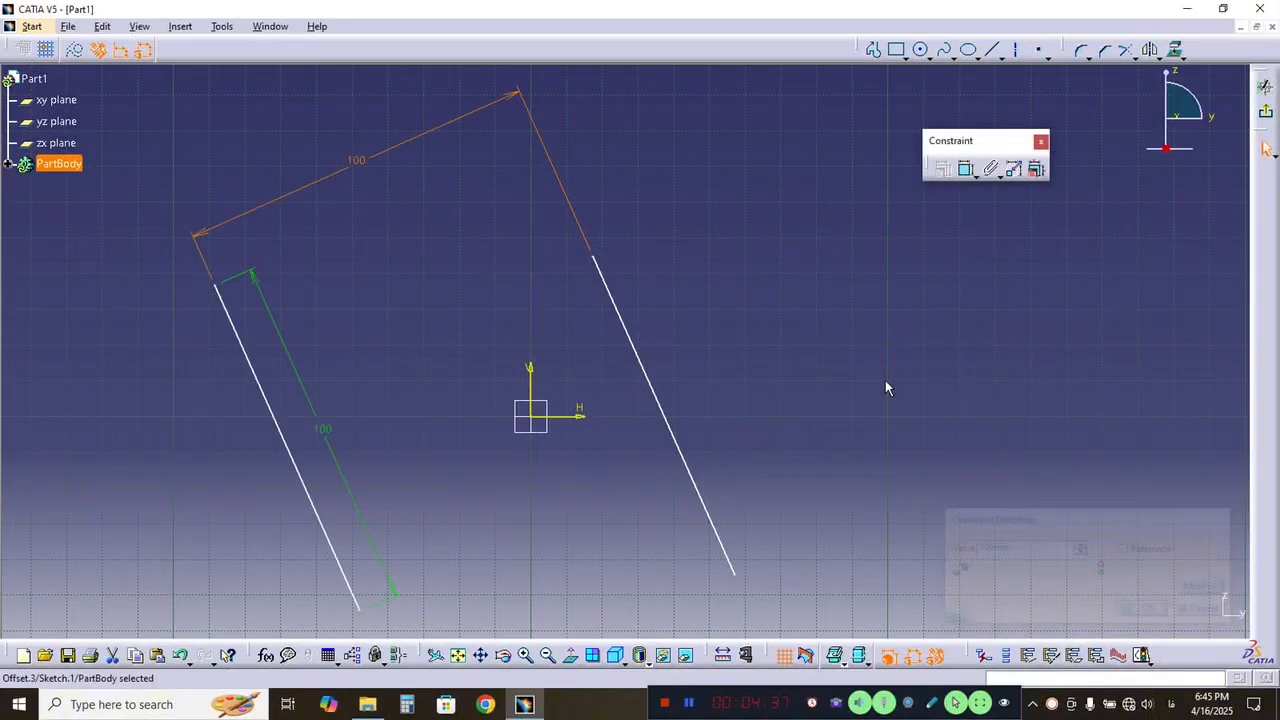
# Move the right line up and to the right while the length and distance constraints are applied.
pyautogui.click(850, 350)
pyautogui.moveTo(738, 254); pyautogui.dragTo(743, 301, button='middle')
pyautogui.moveTo(640, 357)
pyautogui.mouseDown()
pyautogui.moveTo(709, 337)
pyautogui.moveTo(575, 337)
pyautogui.moveTo(720, 350)
pyautogui.moveTo(560, 263)
pyautogui.moveTo(534, 380)
pyautogui.moveTo(683, 305)
pyautogui.mouseUp()
pyautogui.click(756, 313)
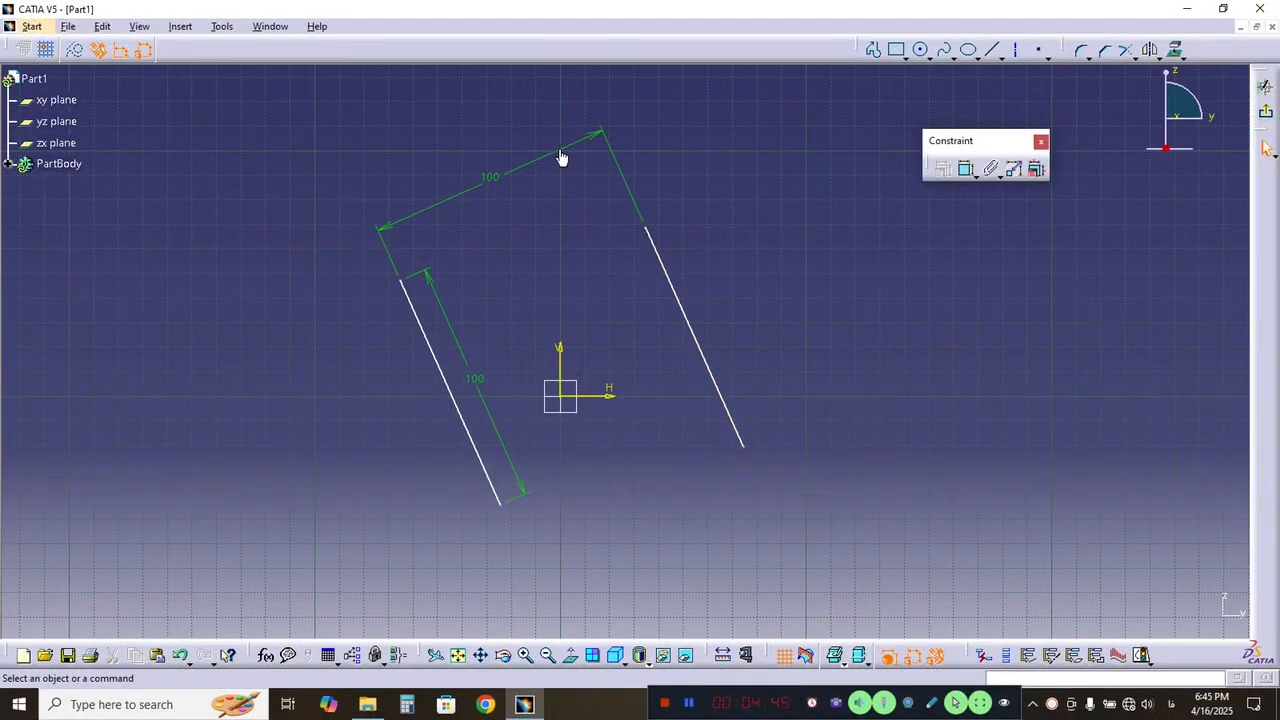
# Undo the line move, both 100 mm edits and the distance constraint between the two lines.
pyautogui.hotkey('ctrl', 'z')
pyautogui.hotkey('ctrl', 'z')
pyautogui.hotkey('ctrl', 'z')
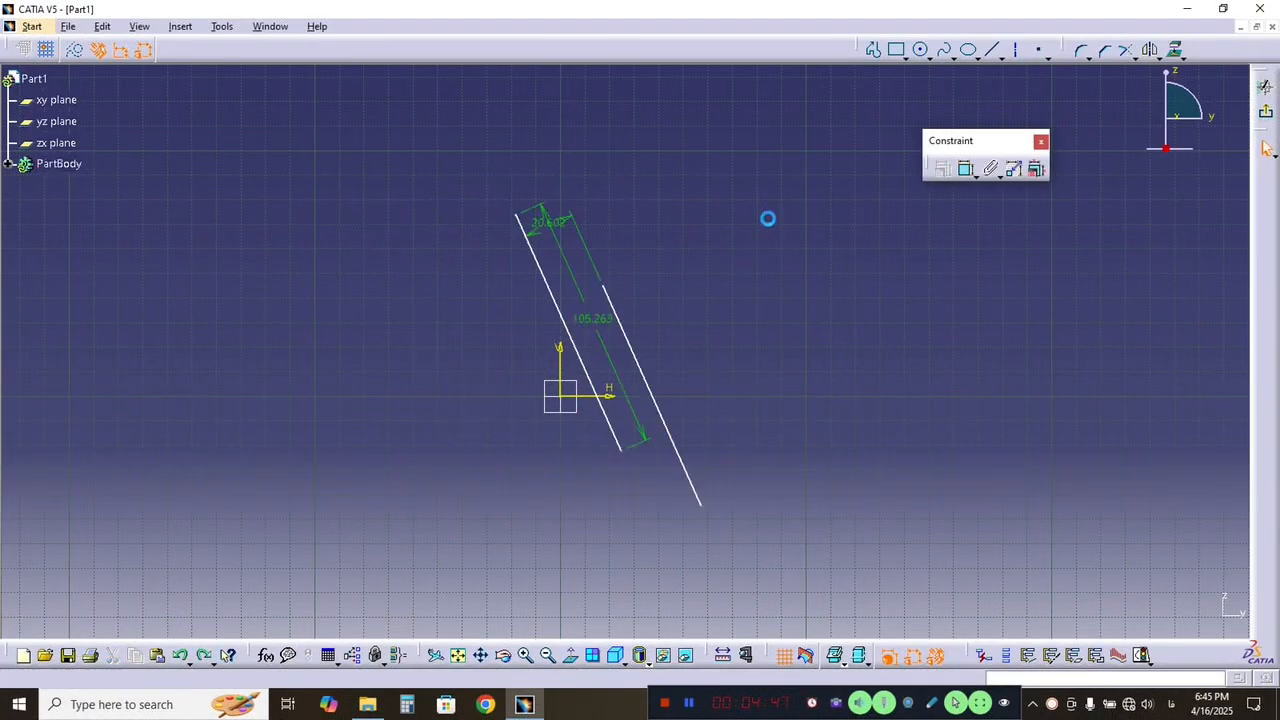
pyautogui.click(745, 278)
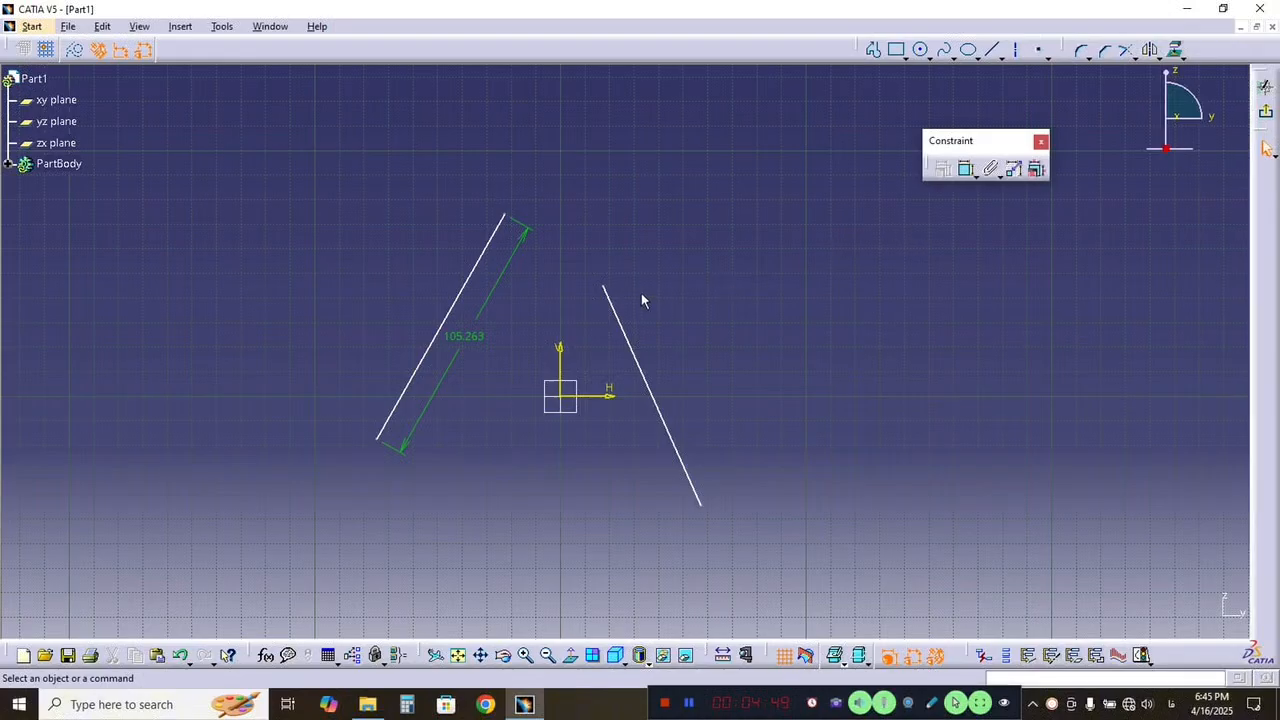
# Add a Parallelism constraint between the two slanted lines.
pyautogui.click(630, 338)
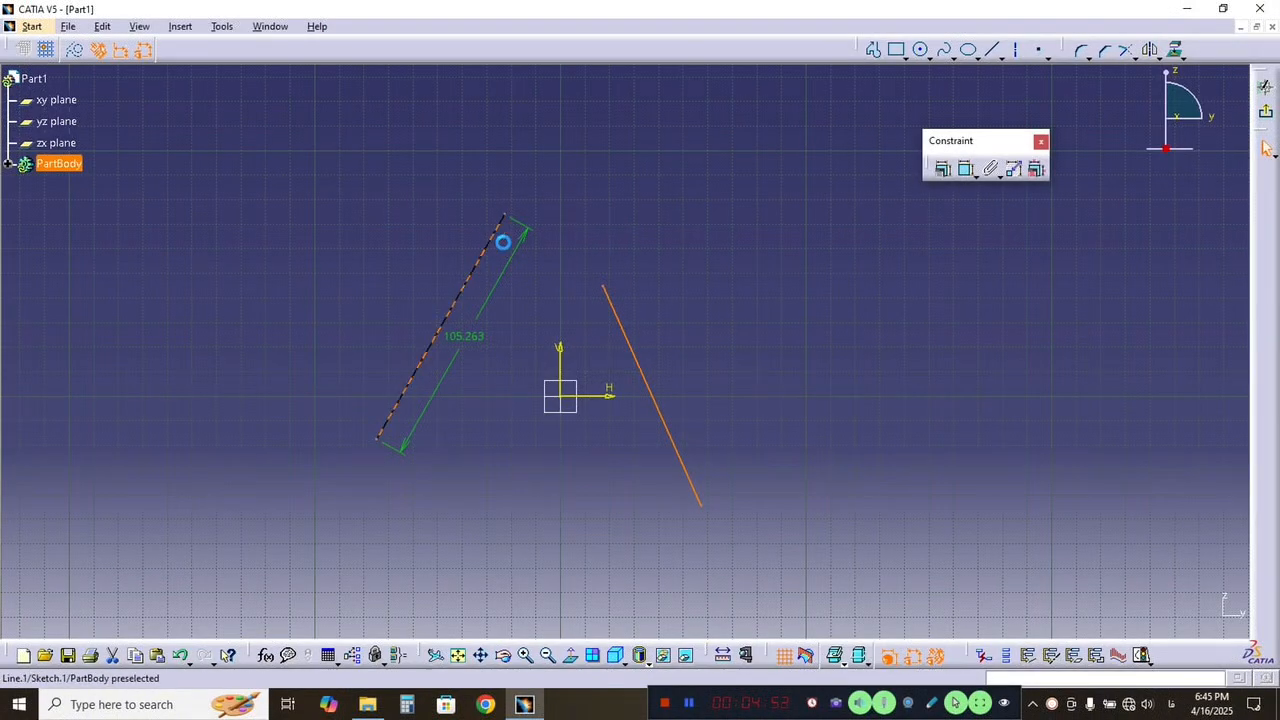
pyautogui.keyDown('ctrl'); pyautogui.click(496, 240); pyautogui.keyUp('ctrl')
pyautogui.click(941, 173)
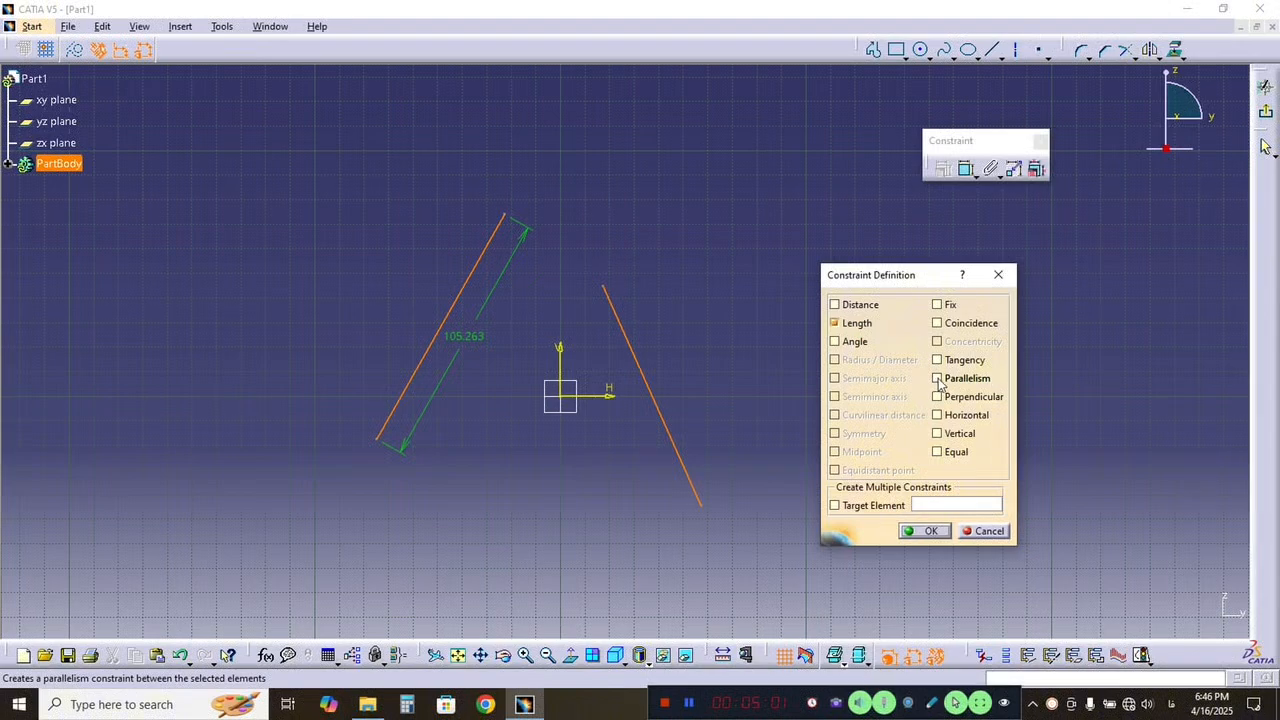
pyautogui.click(937, 379)
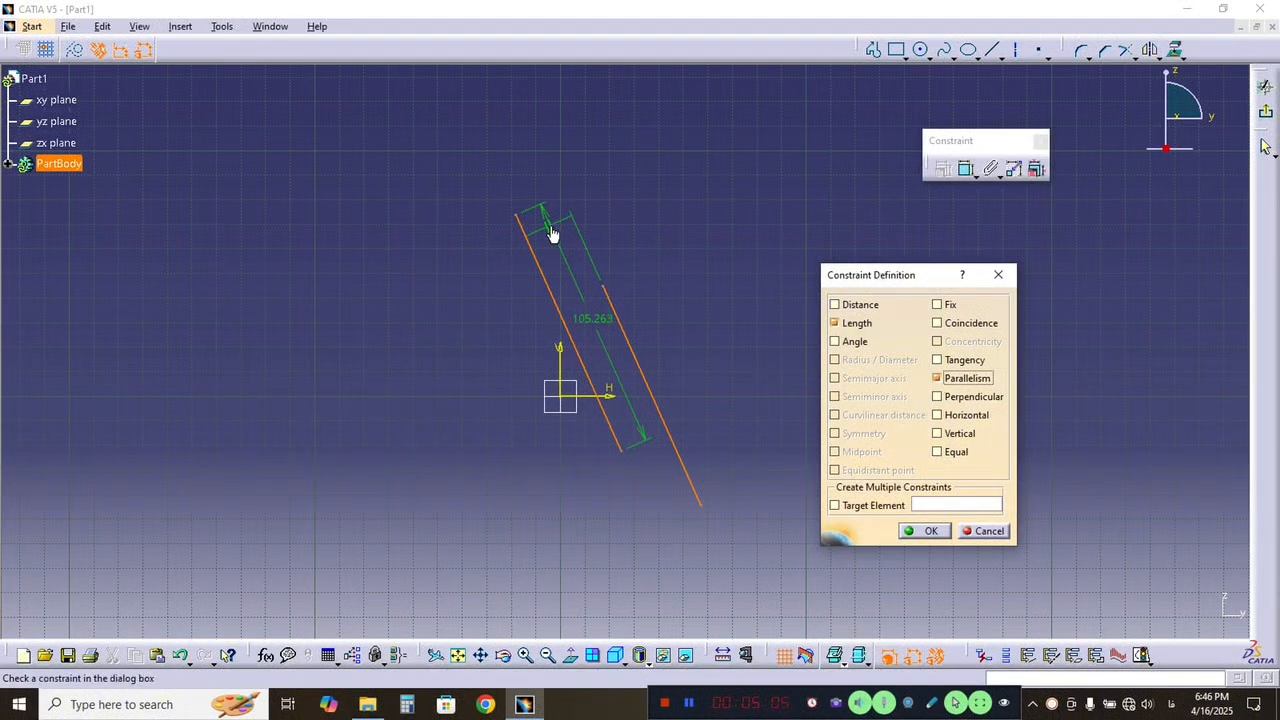
pyautogui.click(922, 531)
# Inspect the parallelism symbol and move the right line up and away from the left line.
pyautogui.moveTo(620, 194)
pyautogui.mouseDown(button='middle')
pyautogui.moveTo(530, 219)
pyautogui.moveTo(720, 371)
pyautogui.moveTo(680, 403)
pyautogui.moveTo(657, 314)
pyautogui.moveTo(655, 404)
pyautogui.mouseUp(button='middle')
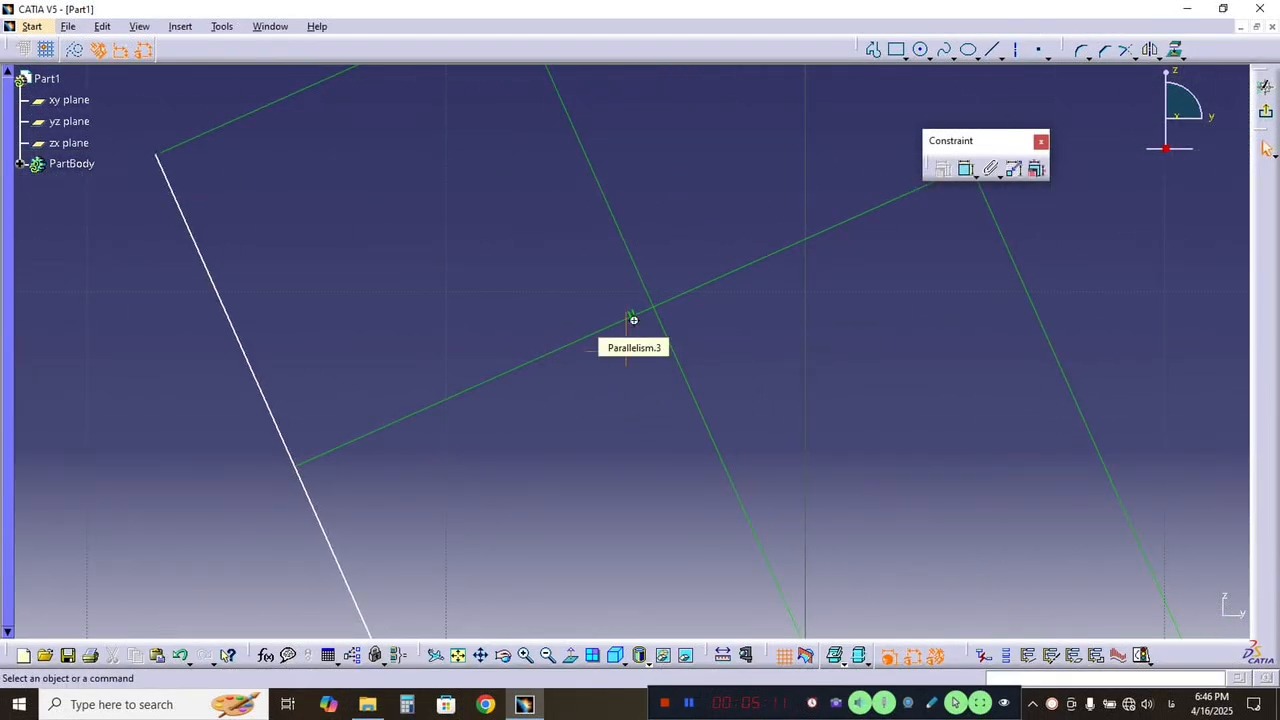
pyautogui.moveTo(633, 320)
pyautogui.mouseDown(button='middle')
pyautogui.moveTo(657, 437)
pyautogui.moveTo(650, 515)
pyautogui.mouseUp(button='middle')
pyautogui.moveTo(634, 391); pyautogui.dragTo(674, 463, button='middle')
pyautogui.moveTo(766, 357)
pyautogui.mouseDown(button='middle')
pyautogui.moveTo(768, 451)
pyautogui.moveTo(717, 466)
pyautogui.mouseUp(button='middle')
pyautogui.moveTo(717, 470); pyautogui.dragTo(790, 360)
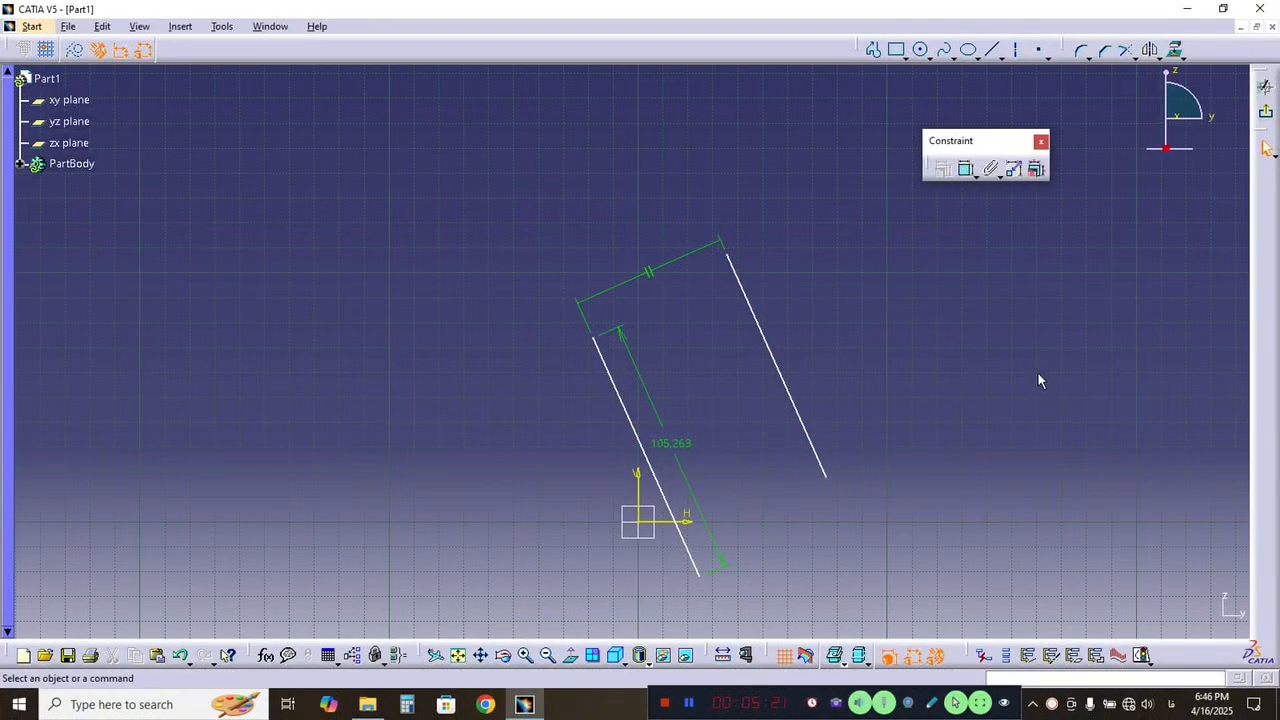
# Undo the right line's move, the parallelism constraint and the earlier deletion of the angle constraint.
pyautogui.hotkey('ctrl', 'z')
pyautogui.hotkey('ctrl', 'z')
pyautogui.hotkey('ctrl', 'z')
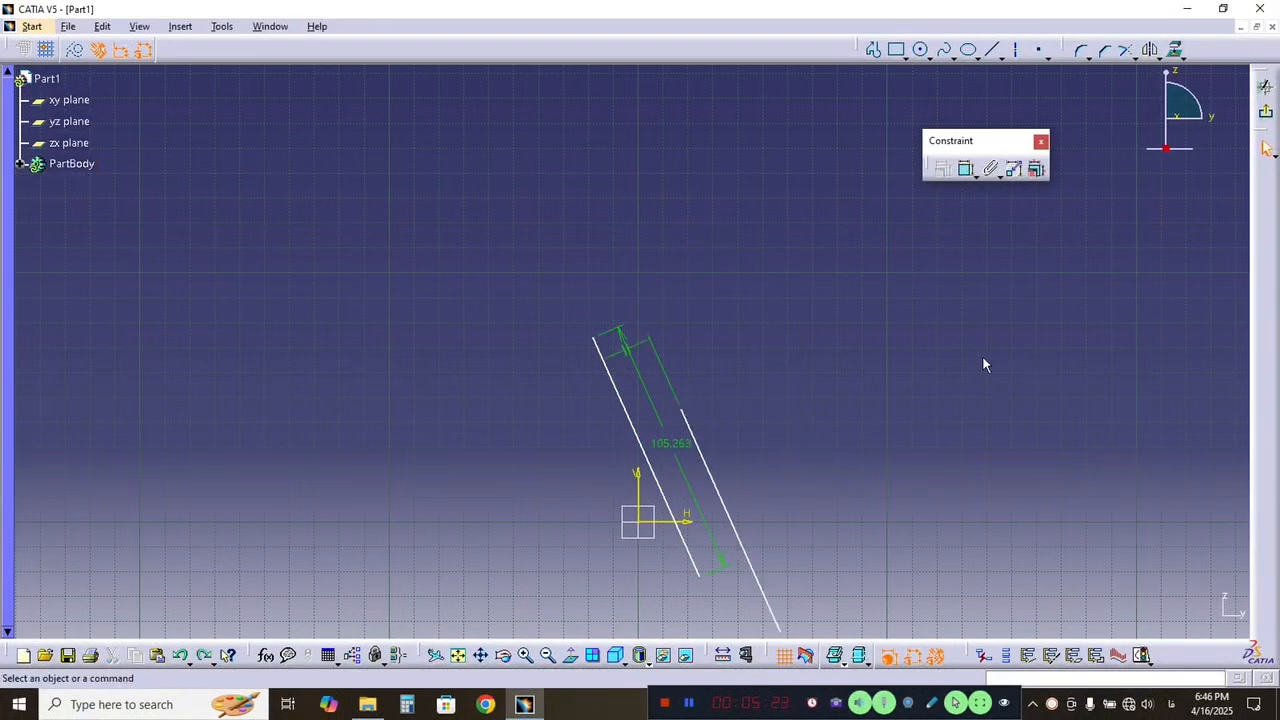
pyautogui.moveTo(966, 355); pyautogui.dragTo(767, 273, button='middle')
pyautogui.click(919, 427)
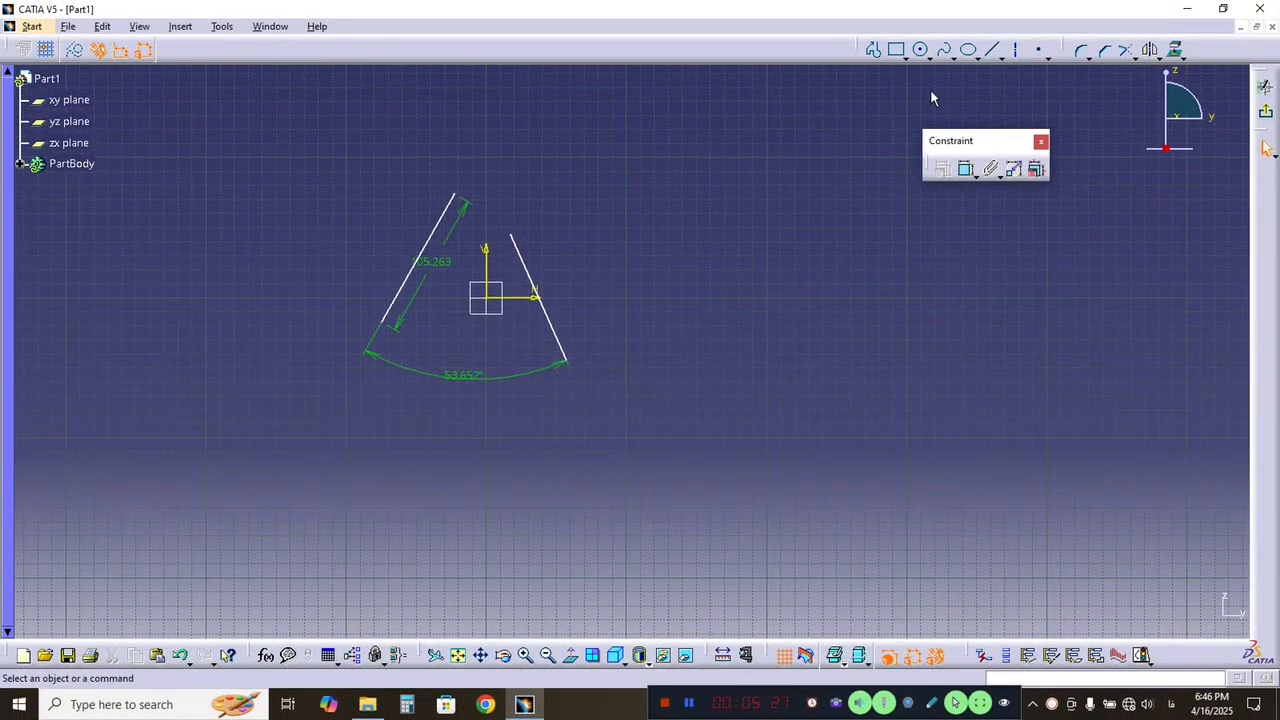
# Draw a circle of about 49.6 mm radius to the right of the lines and centre its diameter dimension.
pyautogui.click(920, 49)
pyautogui.click(690, 227)
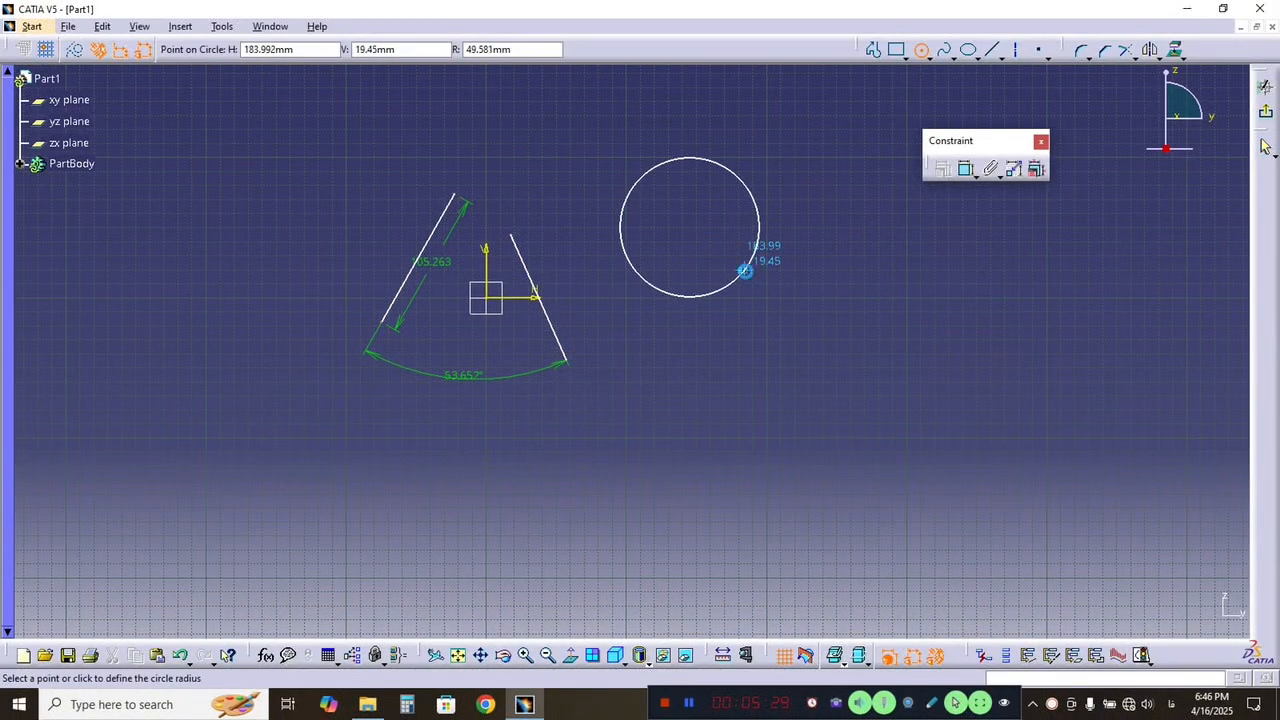
pyautogui.click(745, 271)
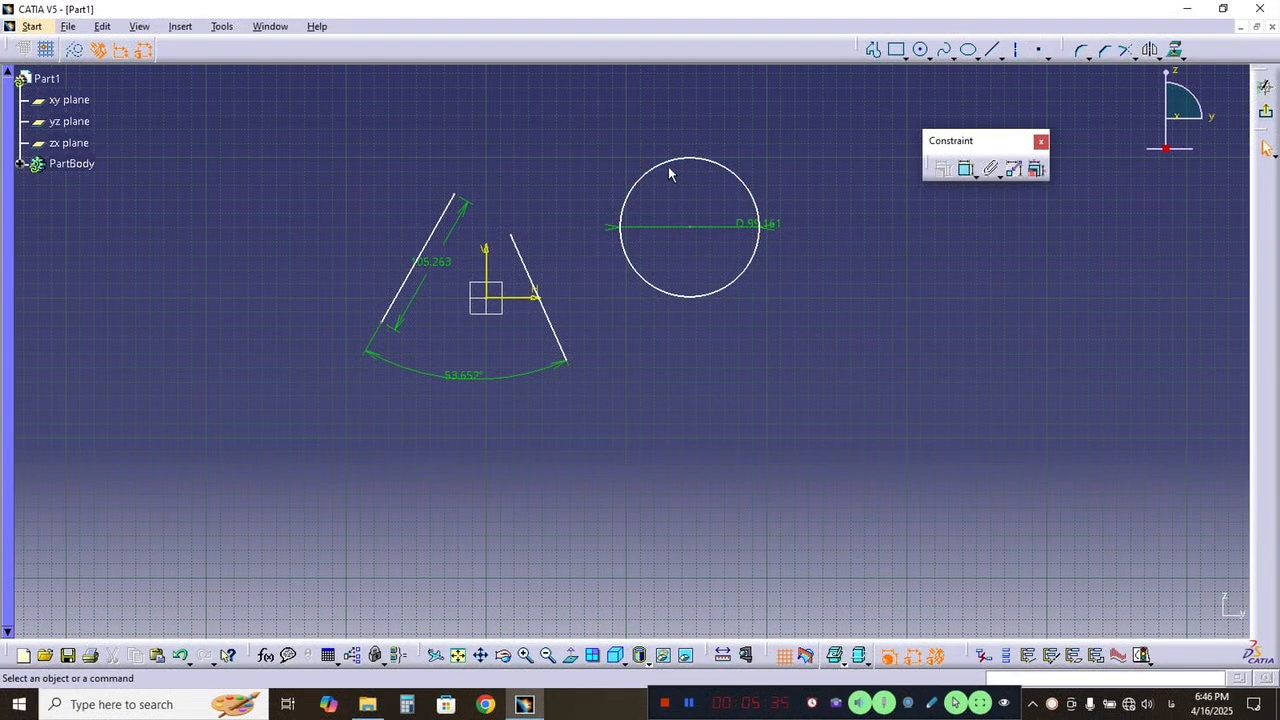
pyautogui.moveTo(708, 212)
pyautogui.mouseDown(button='middle')
pyautogui.moveTo(689, 280)
pyautogui.moveTo(692, 265)
pyautogui.mouseUp(button='middle')
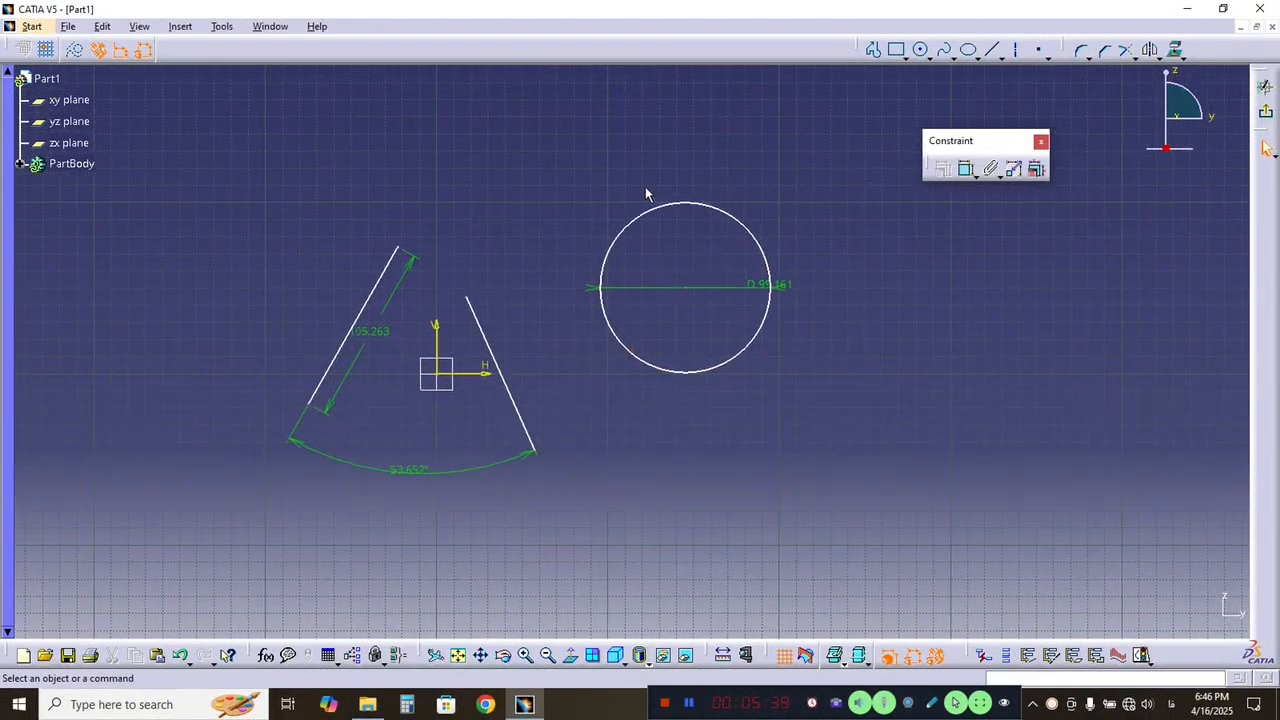
pyautogui.click(766, 290)
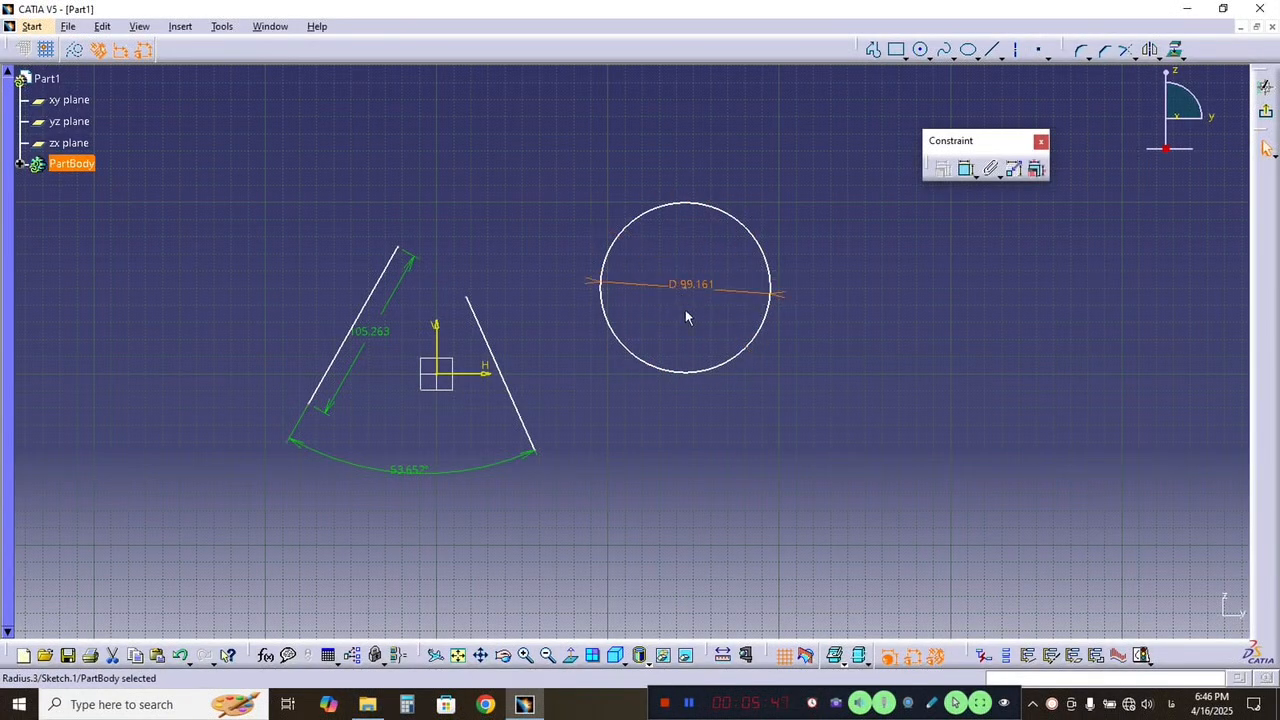
pyautogui.click(687, 310)
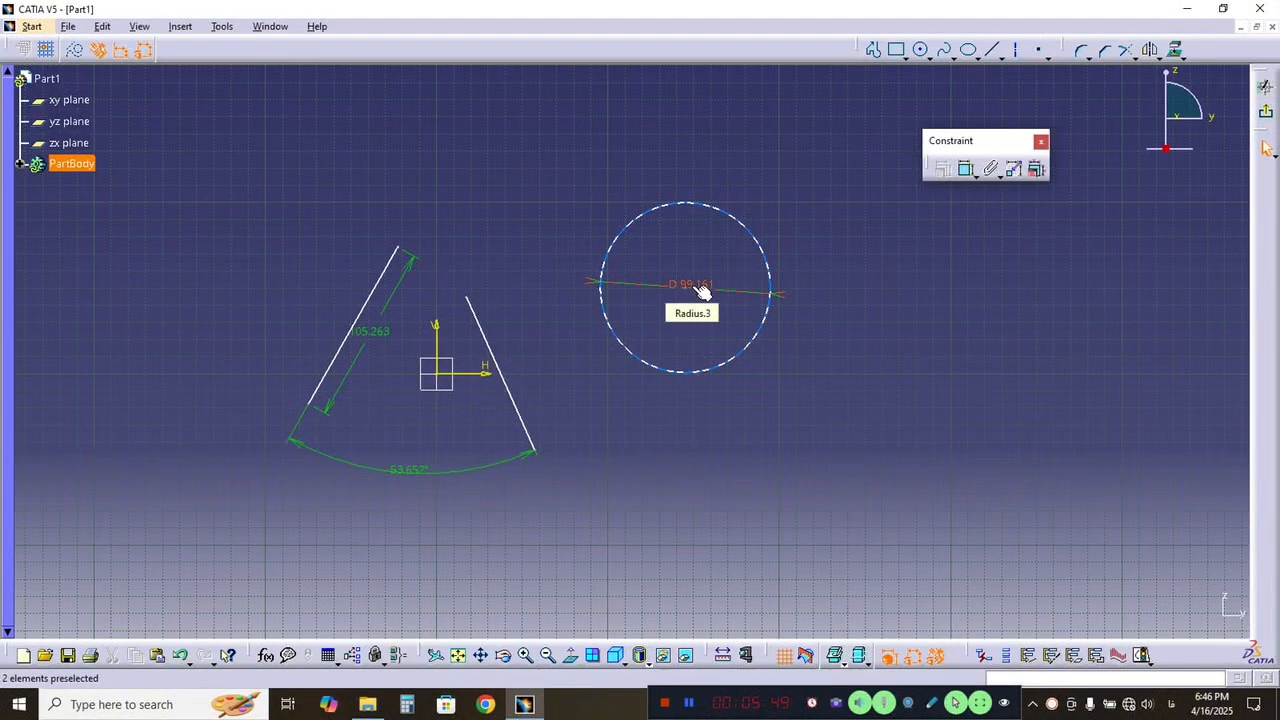
# Open the circle's diameter dimension for editing, leave its value as is, and delete the circle.
pyautogui.doubleClick(690, 285)
pyautogui.click(652, 254)
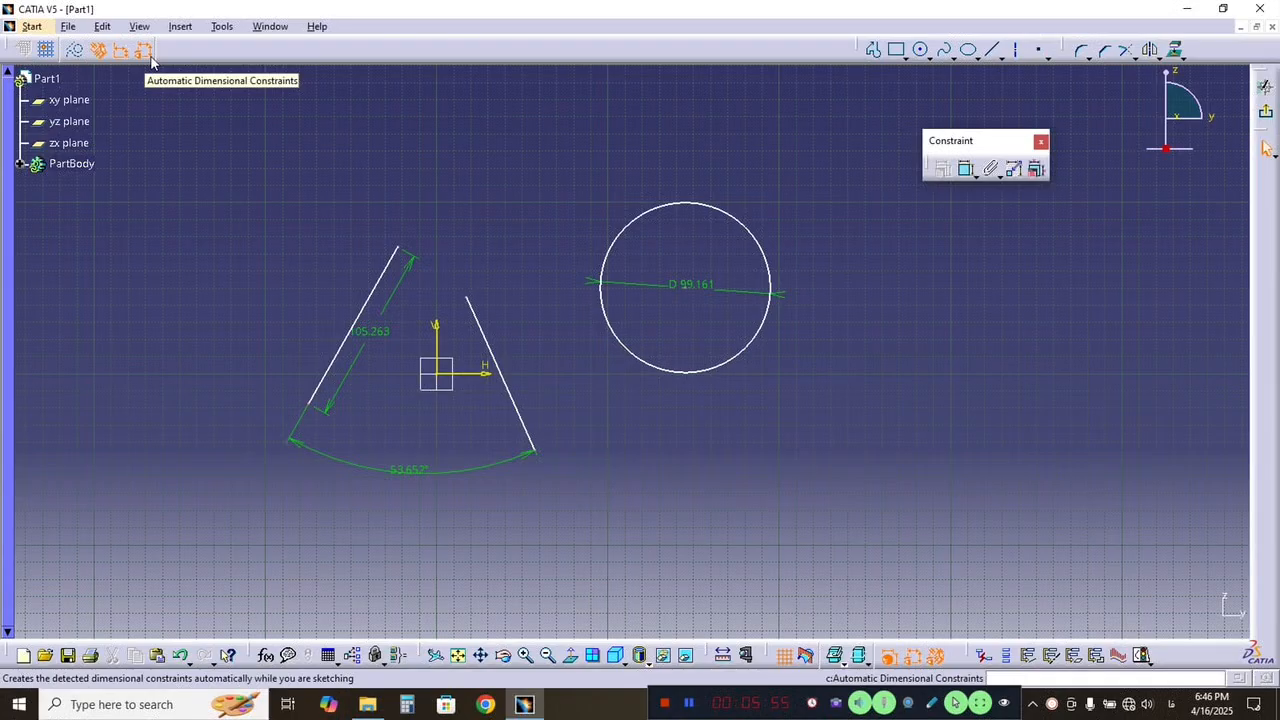
pyautogui.click(760, 238)
pyautogui.press('Delete')
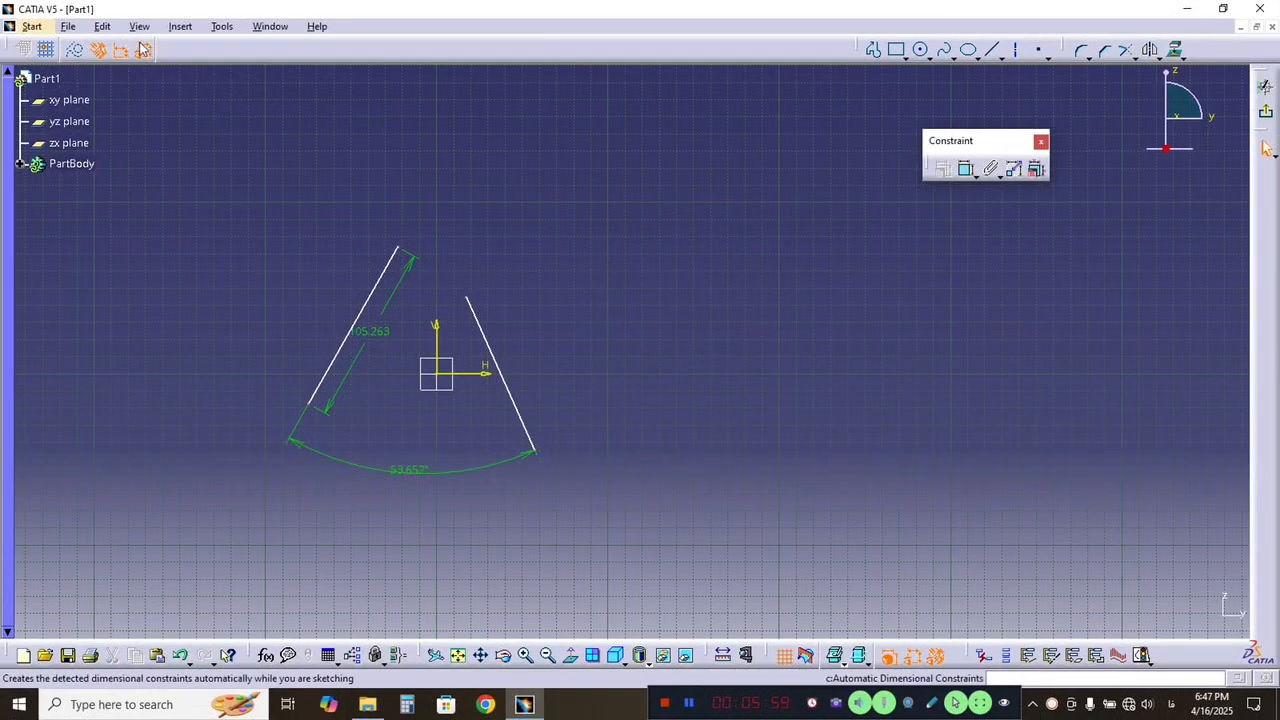
# Draw a circle above and to the right of the slanted lines with Automatic Dimensional Constraints turned off.
pyautogui.click(920, 49)
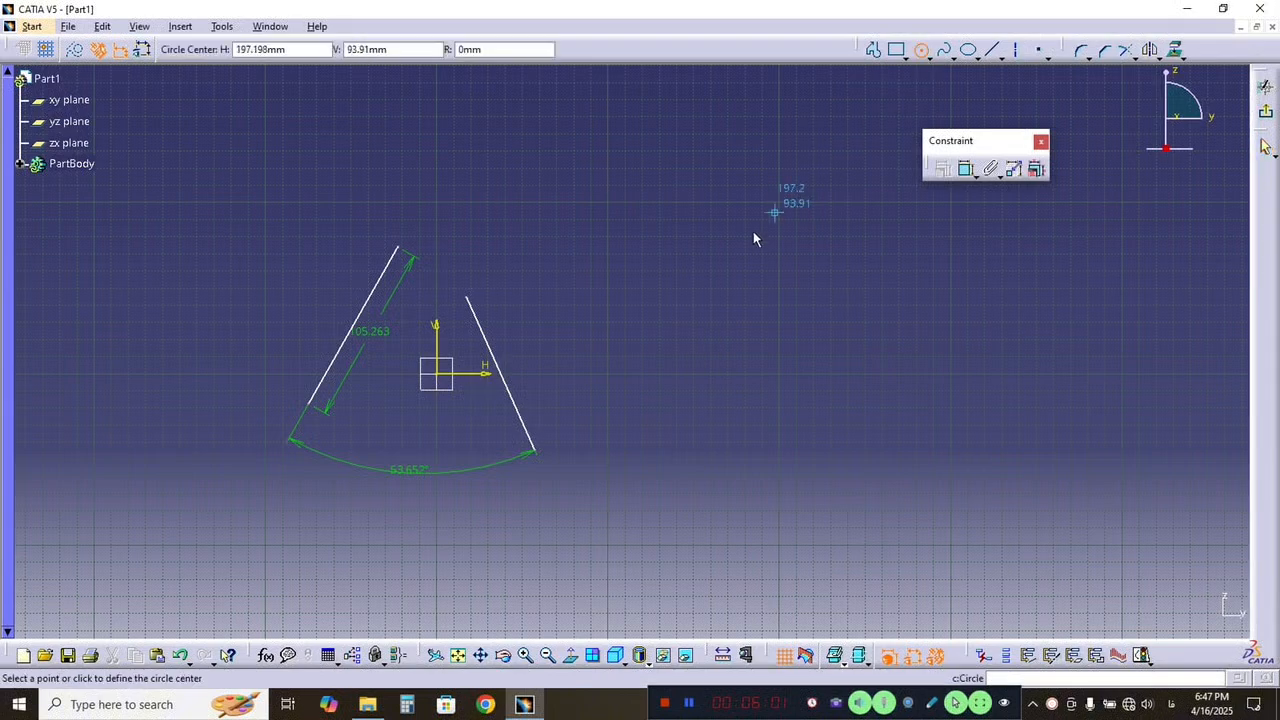
pyautogui.click(753, 231)
pyautogui.click(808, 280)
pyautogui.click(899, 357)
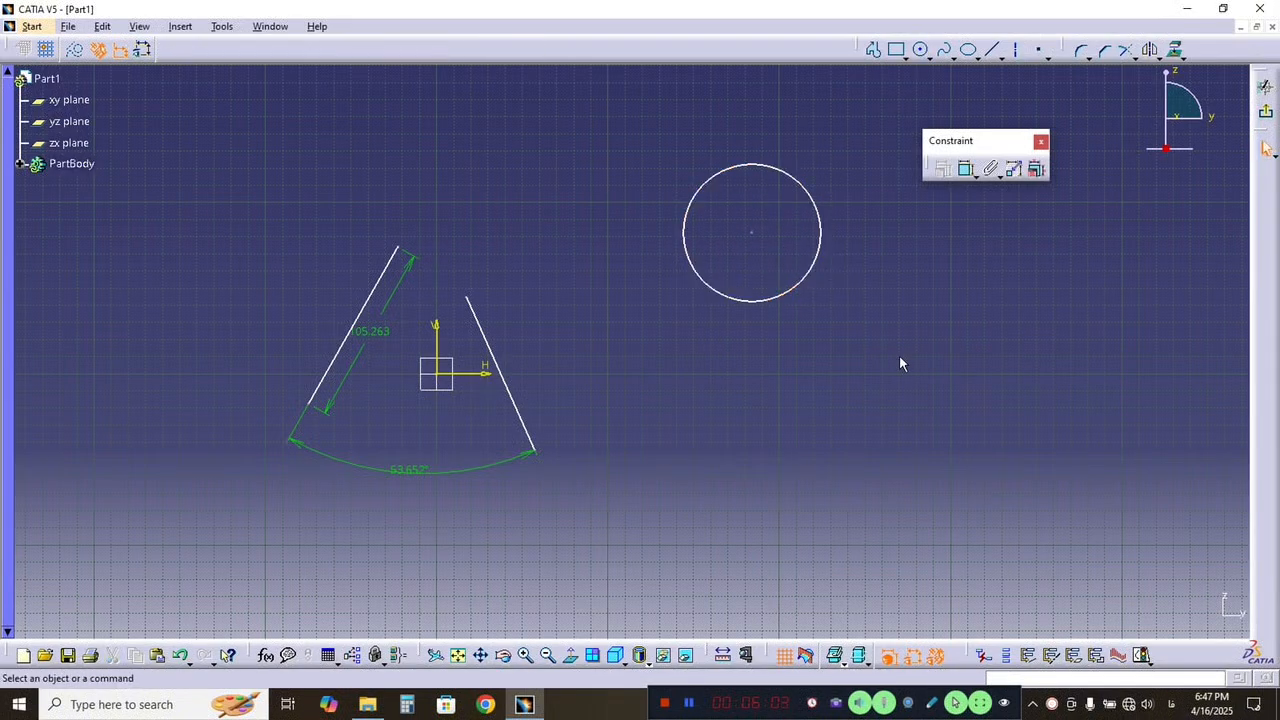
pyautogui.moveTo(894, 352)
pyautogui.mouseDown(button='middle')
pyautogui.moveTo(772, 342)
pyautogui.moveTo(772, 367)
pyautogui.mouseUp(button='middle')
pyautogui.click(772, 342)
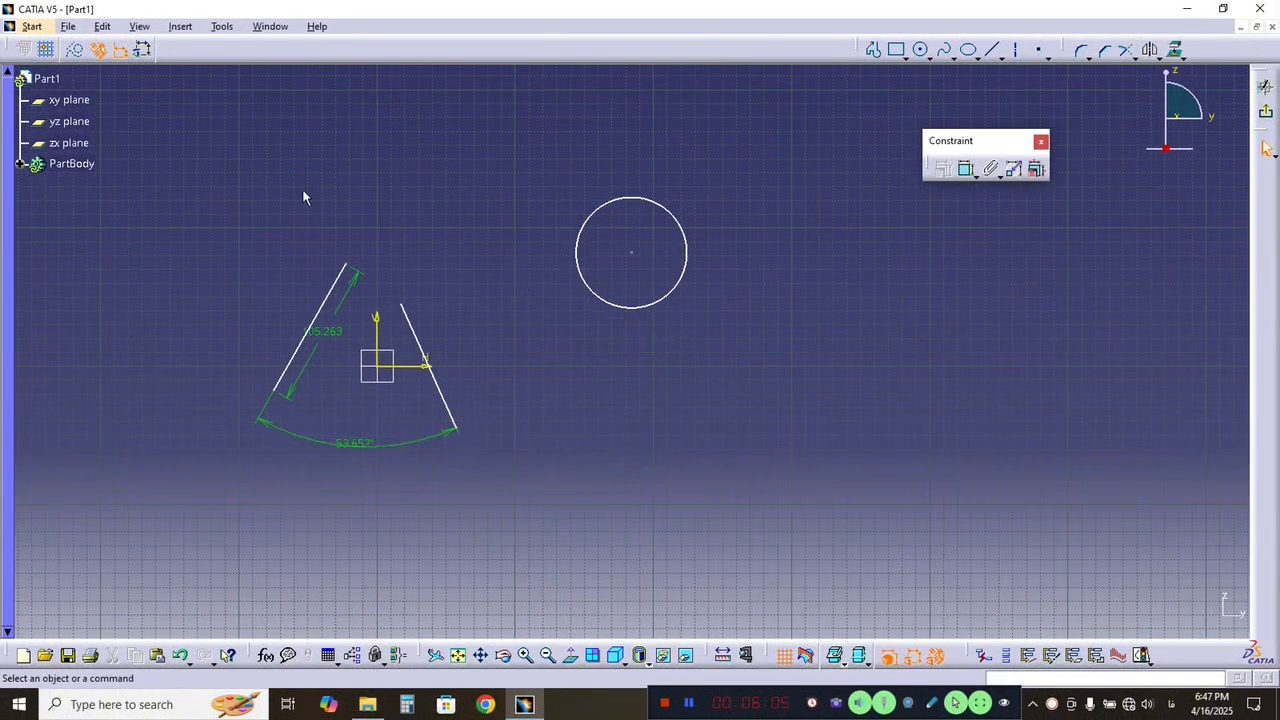
# Draw a horizontal rectangle about 84 mm high below and to the right of the circle.
pyautogui.click(897, 49)
pyautogui.click(802, 362)
pyautogui.click(1018, 478)
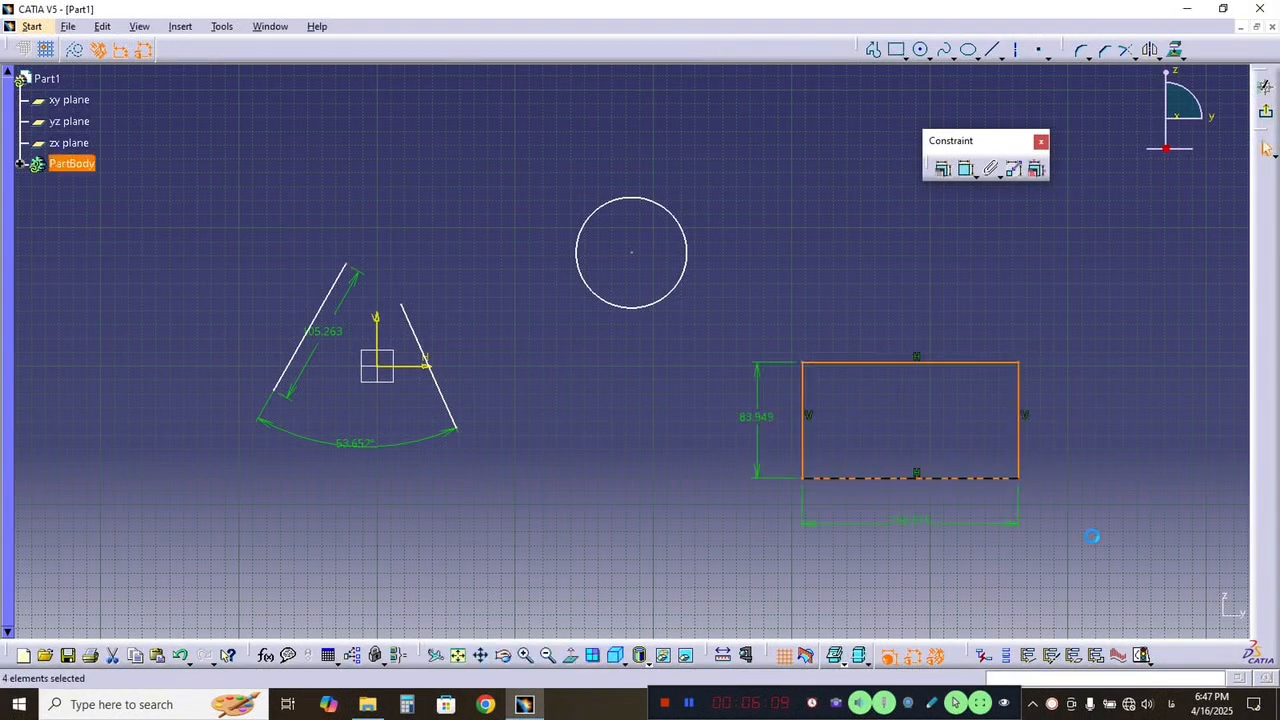
# Draw a circle about 96 mm in diameter above the rectangle and reposition its diameter dimension toward the centre.
pyautogui.moveTo(1063, 478)
pyautogui.mouseDown(button='middle')
pyautogui.moveTo(966, 431)
pyautogui.moveTo(961, 410)
pyautogui.mouseUp(button='middle')
pyautogui.click(966, 431)
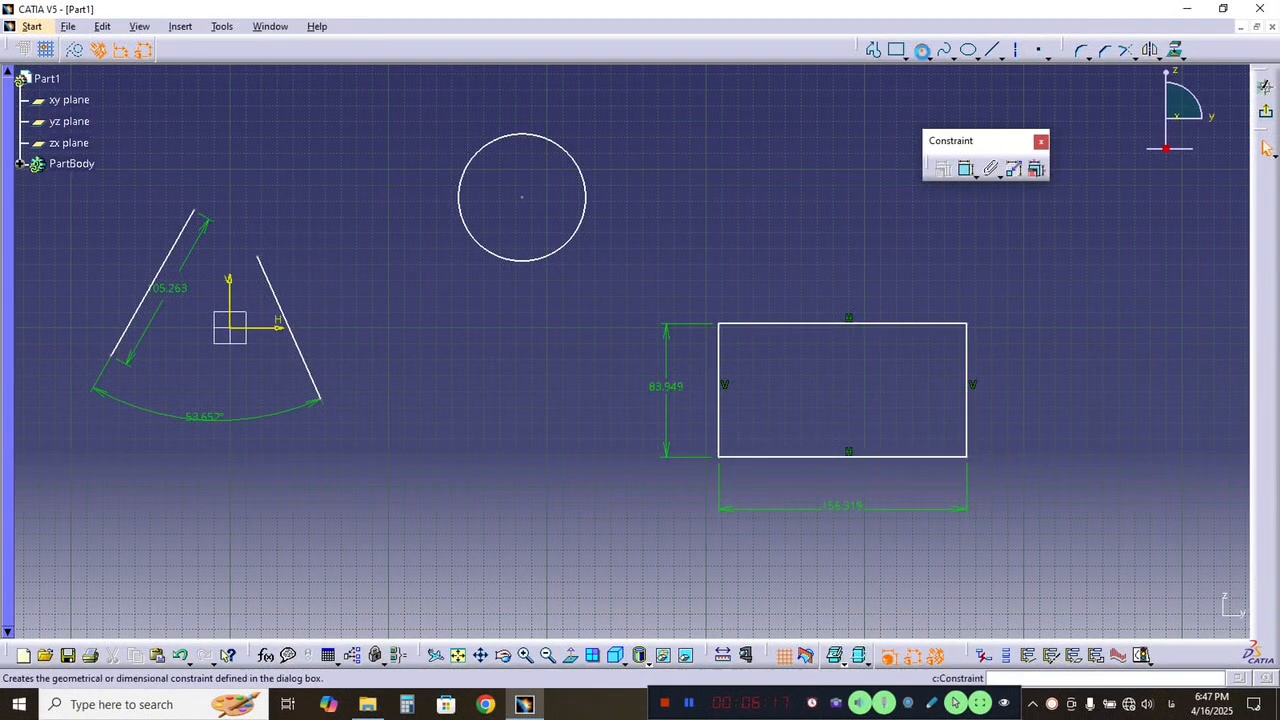
pyautogui.click(922, 50)
pyautogui.click(794, 117)
pyautogui.click(843, 176)
pyautogui.moveTo(912, 247); pyautogui.dragTo(826, 334, button='middle')
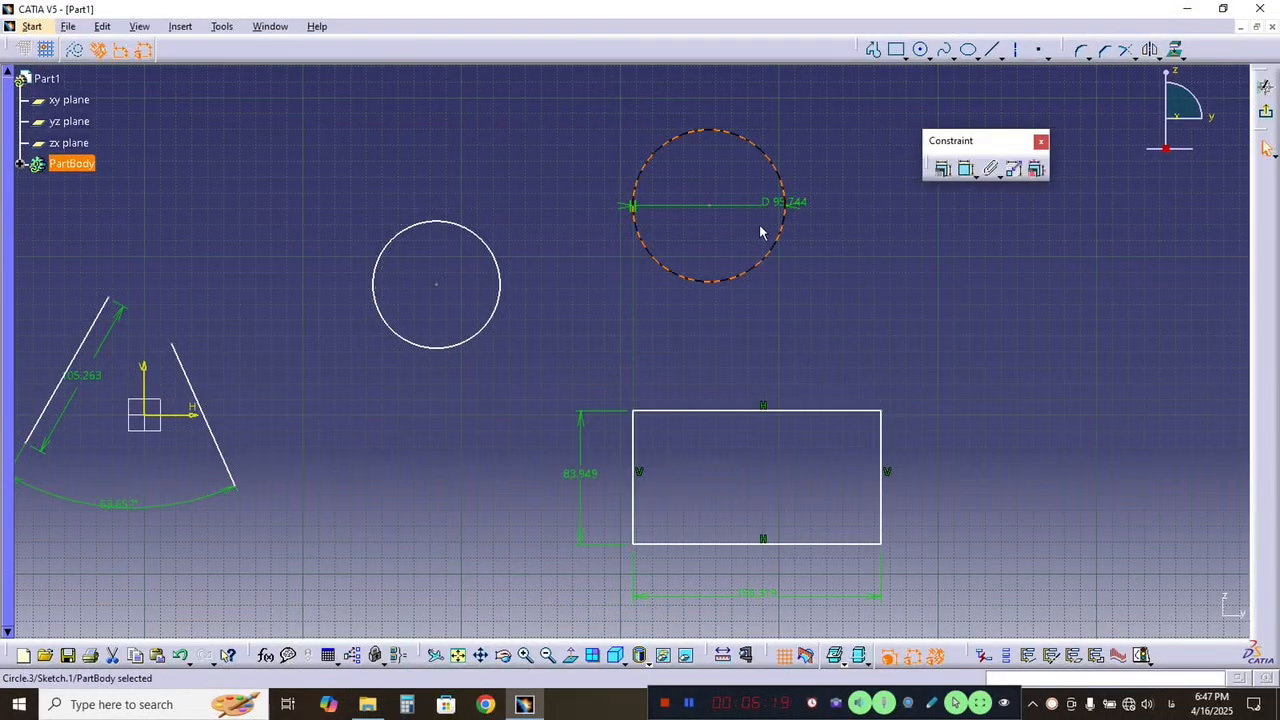
pyautogui.moveTo(770, 207); pyautogui.dragTo(729, 200)
pyautogui.click(865, 314)
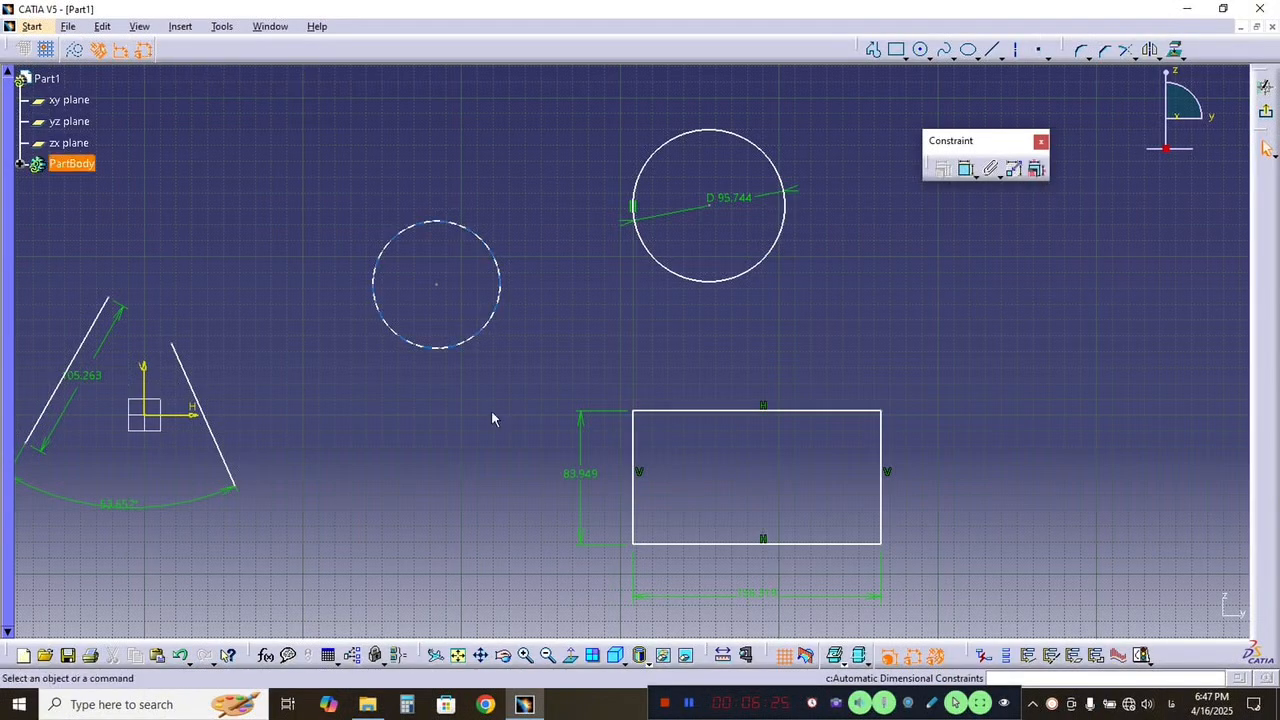
# Delete the dimensioned circle and the rectangle below it together with their constraints.
pyautogui.moveTo(594, 528)
pyautogui.mouseDown(button='middle')
pyautogui.moveTo(544, 421)
pyautogui.moveTo(540, 432)
pyautogui.moveTo(500, 420)
pyautogui.moveTo(544, 477)
pyautogui.mouseUp(button='middle')
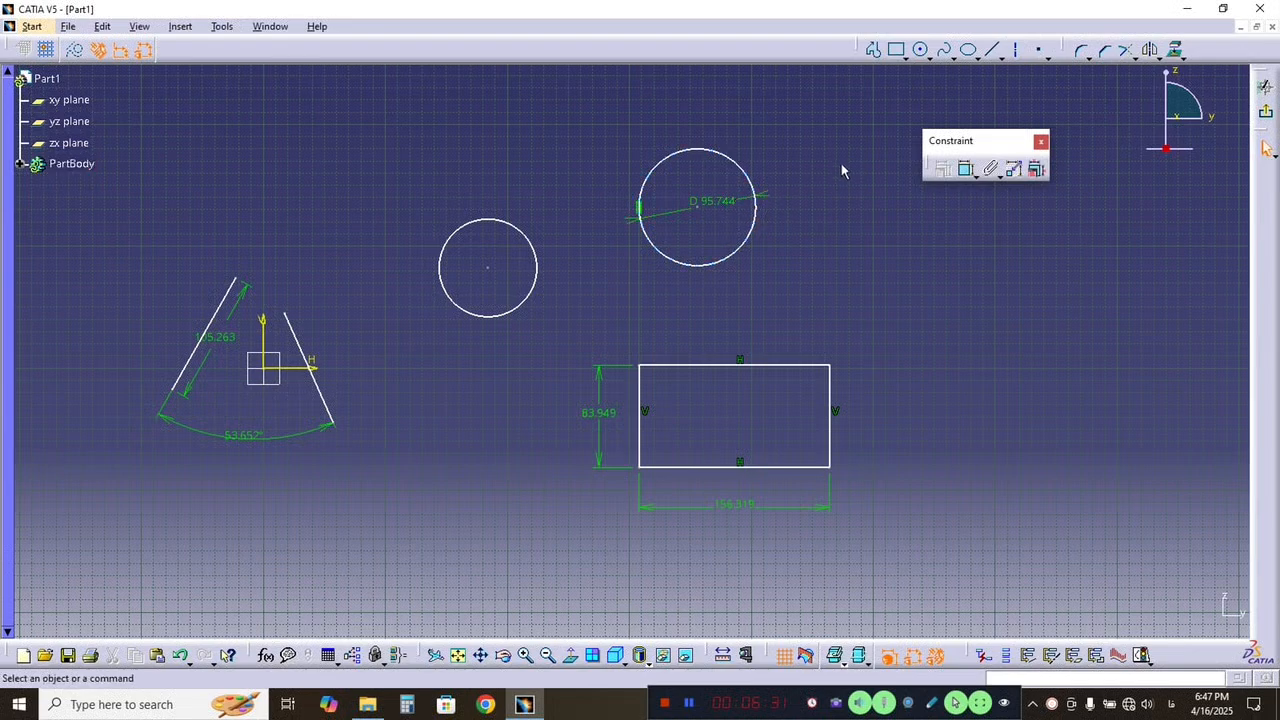
pyautogui.moveTo(864, 120); pyautogui.dragTo(593, 562)
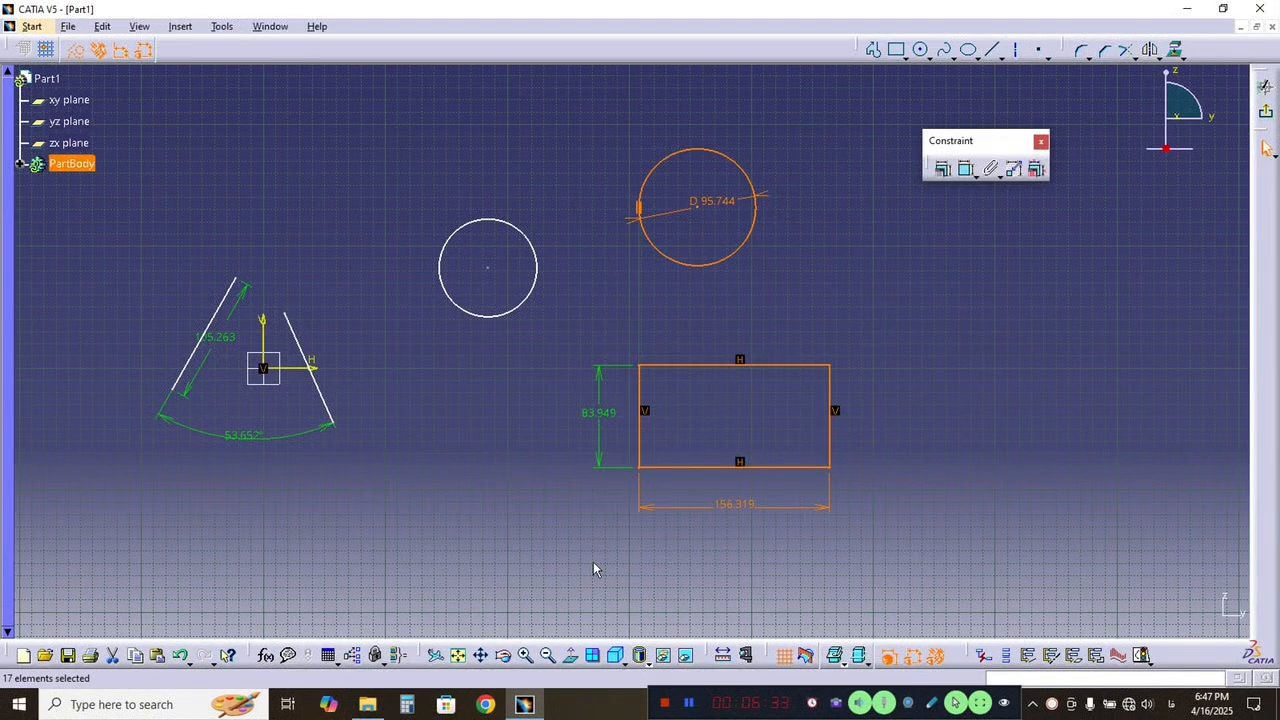
pyautogui.press('Delete')
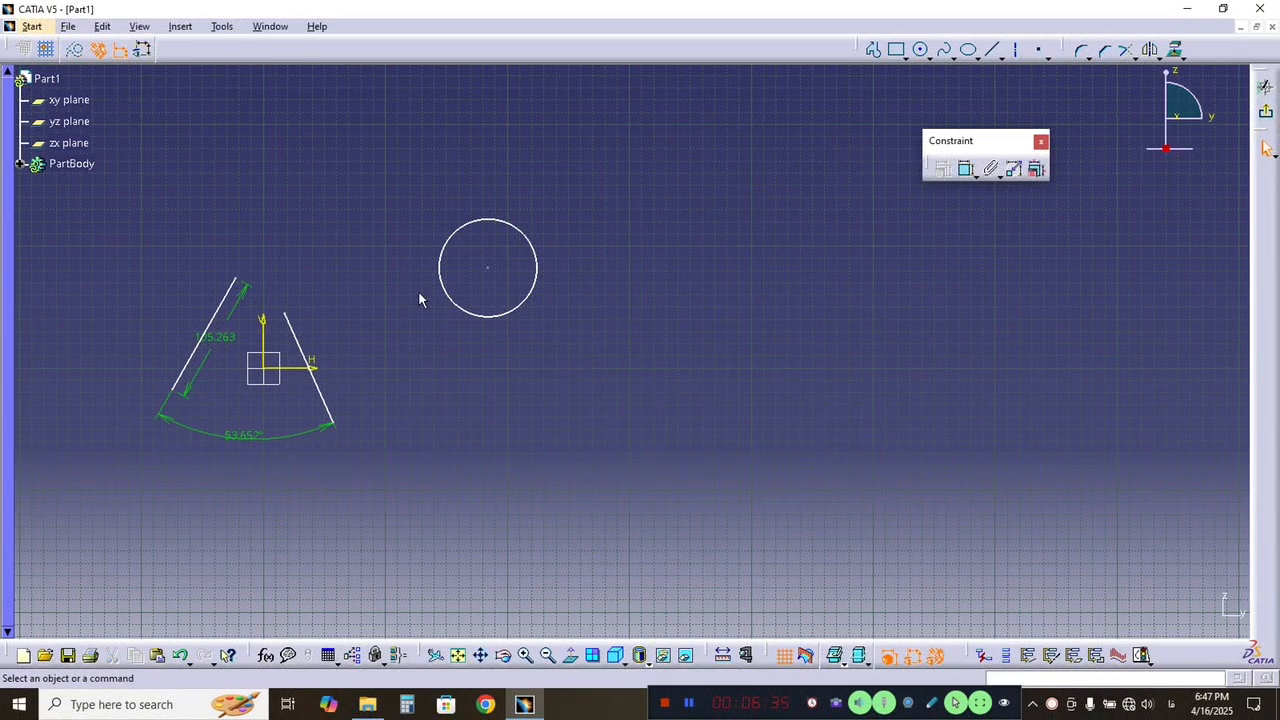
# Try a Tangency constraint between the circle and the right slanted line with the circle selected first, then cancel it.
pyautogui.moveTo(446, 377)
pyautogui.mouseDown(button='middle')
pyautogui.moveTo(646, 419)
pyautogui.moveTo(645, 455)
pyautogui.moveTo(601, 382)
pyautogui.mouseUp(button='middle')
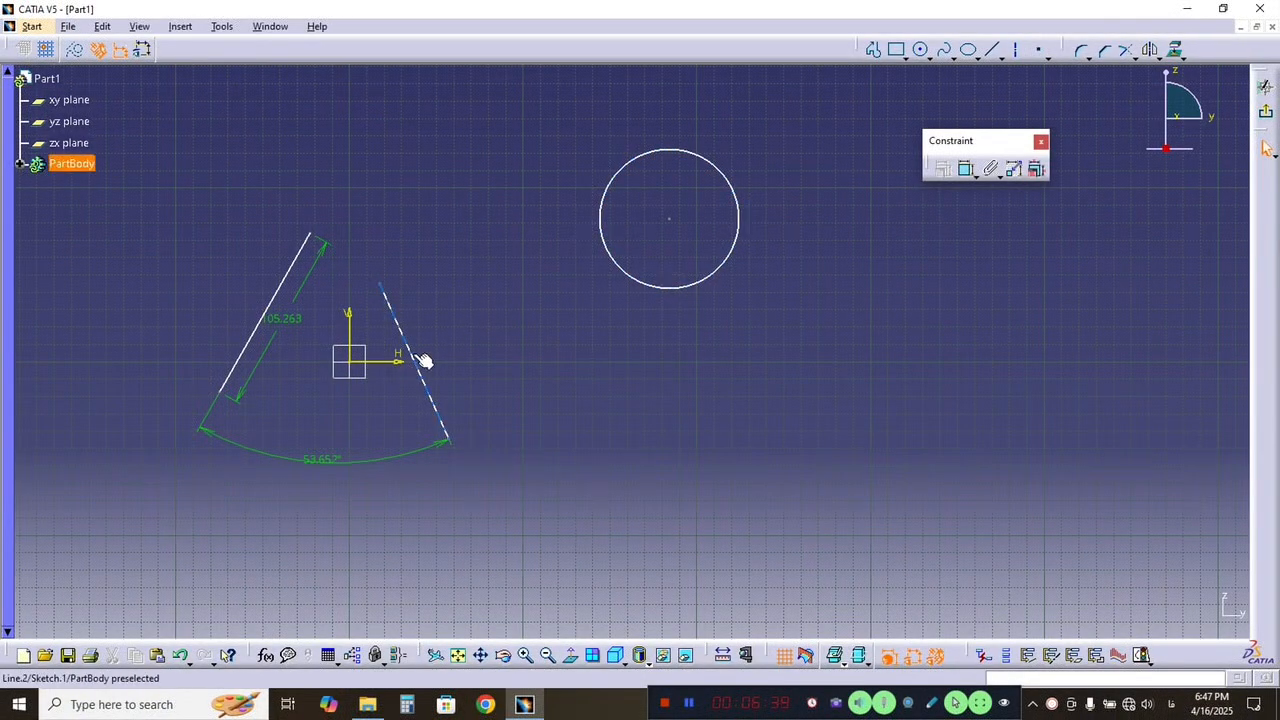
pyautogui.click(626, 267)
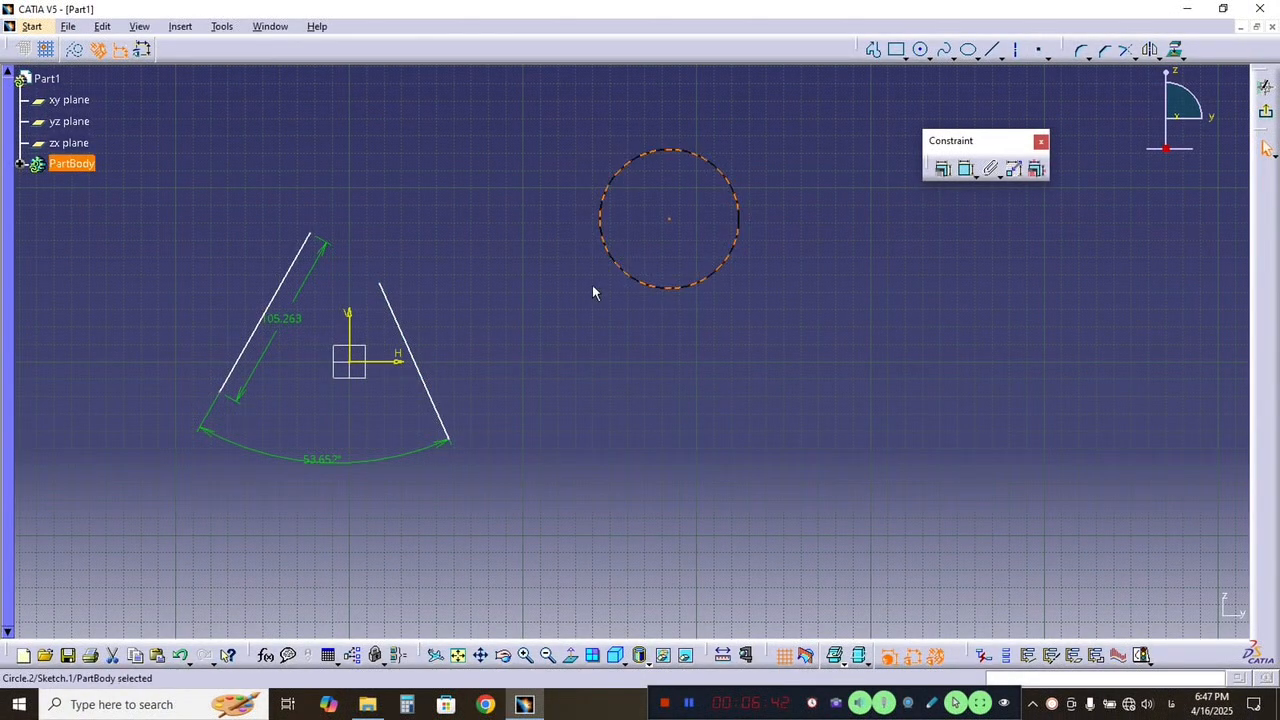
pyautogui.keyDown('ctrl'); pyautogui.click(424, 365); pyautogui.keyUp('ctrl')
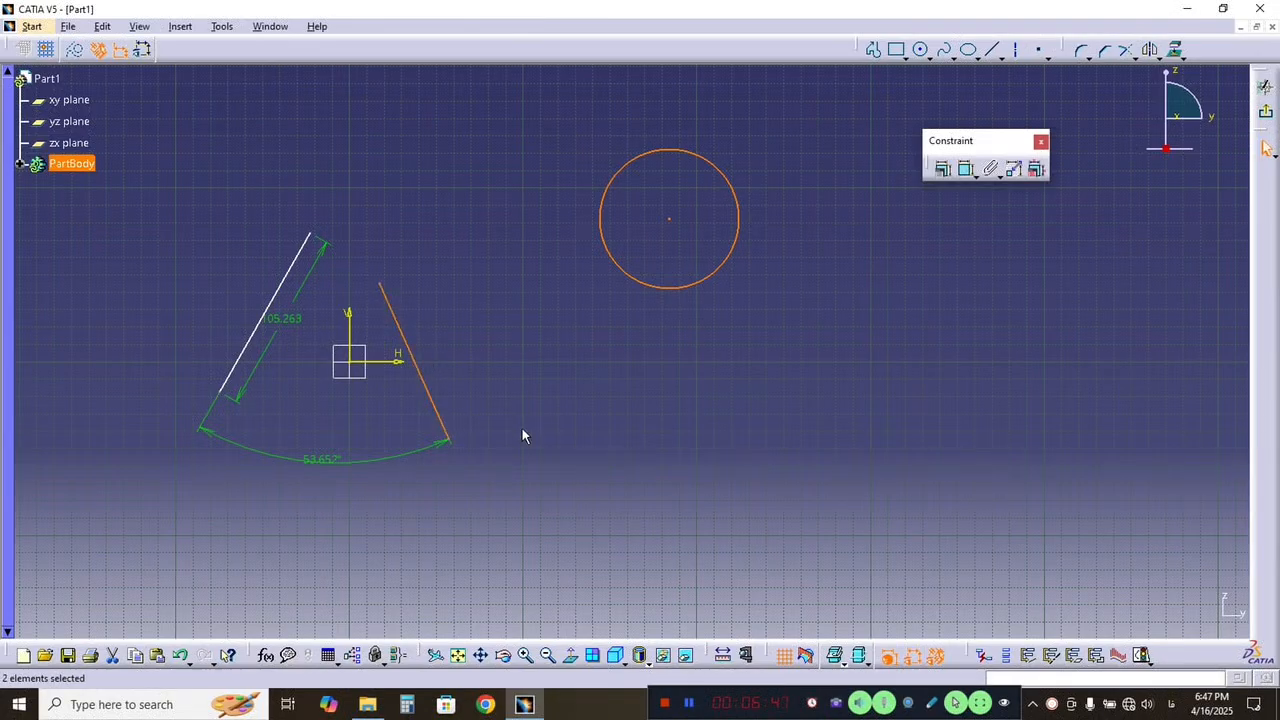
pyautogui.click(941, 172)
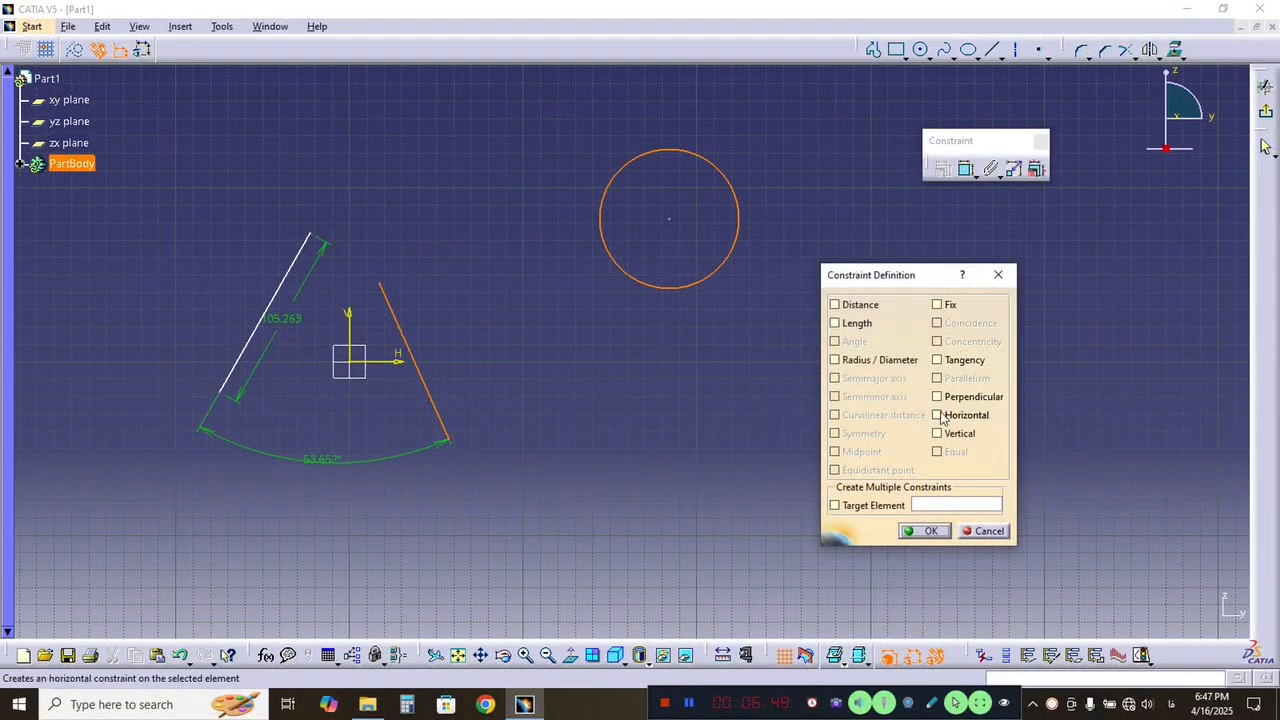
pyautogui.click(938, 360)
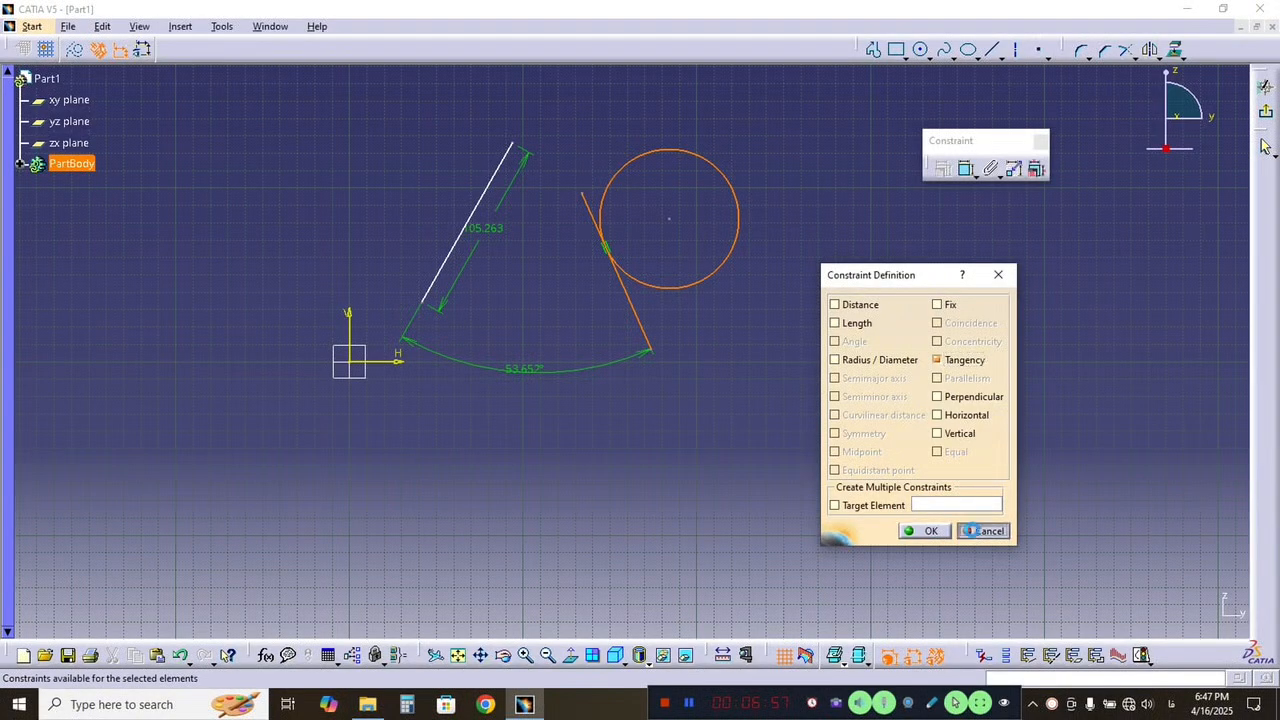
pyautogui.click(975, 533)
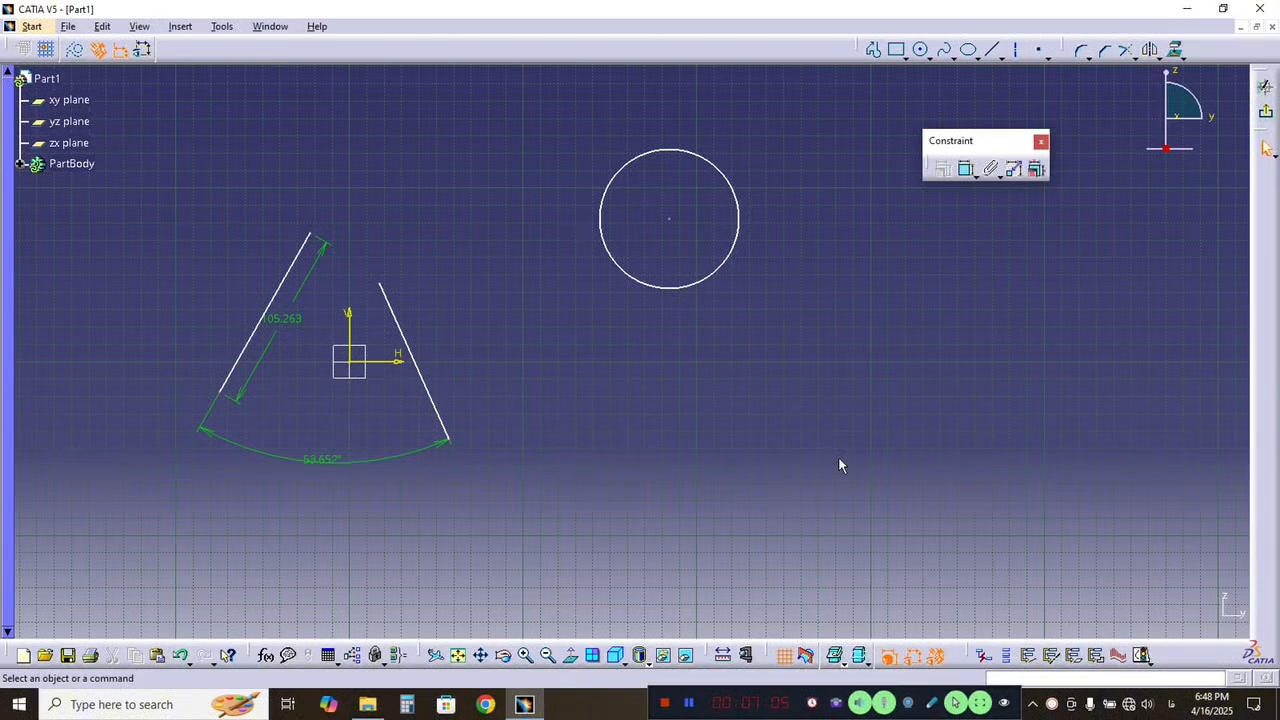
# Preview Tangency once more with the circle selected before the right slanted line, then discard the constraint.
pyautogui.click(624, 265)
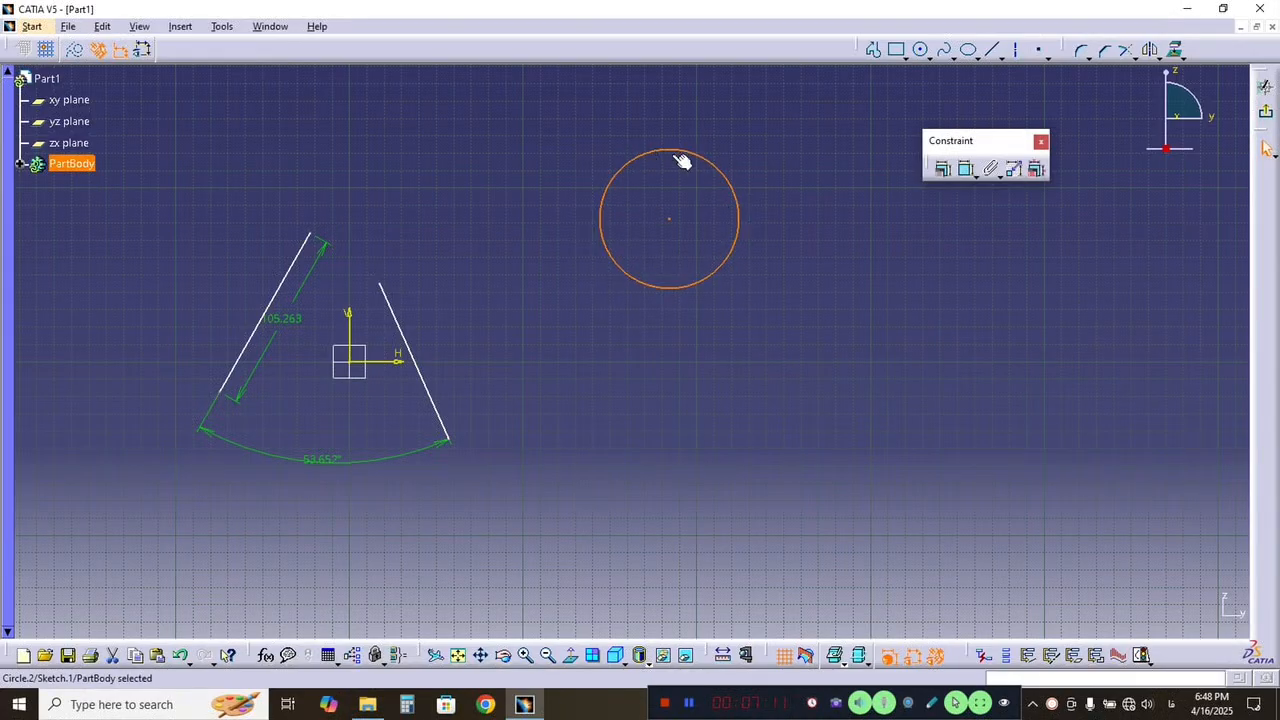
pyautogui.keyDown('ctrl'); pyautogui.click(425, 368); pyautogui.keyUp('ctrl')
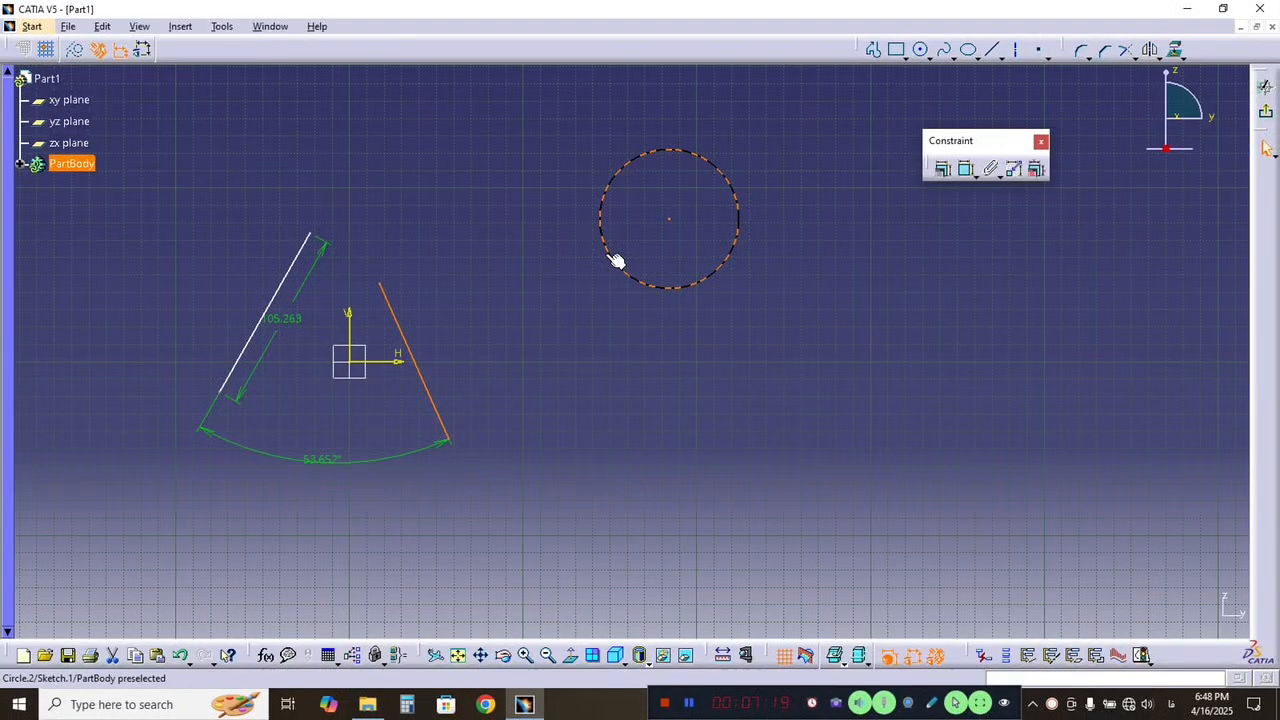
pyautogui.click(946, 170)
pyautogui.click(950, 362)
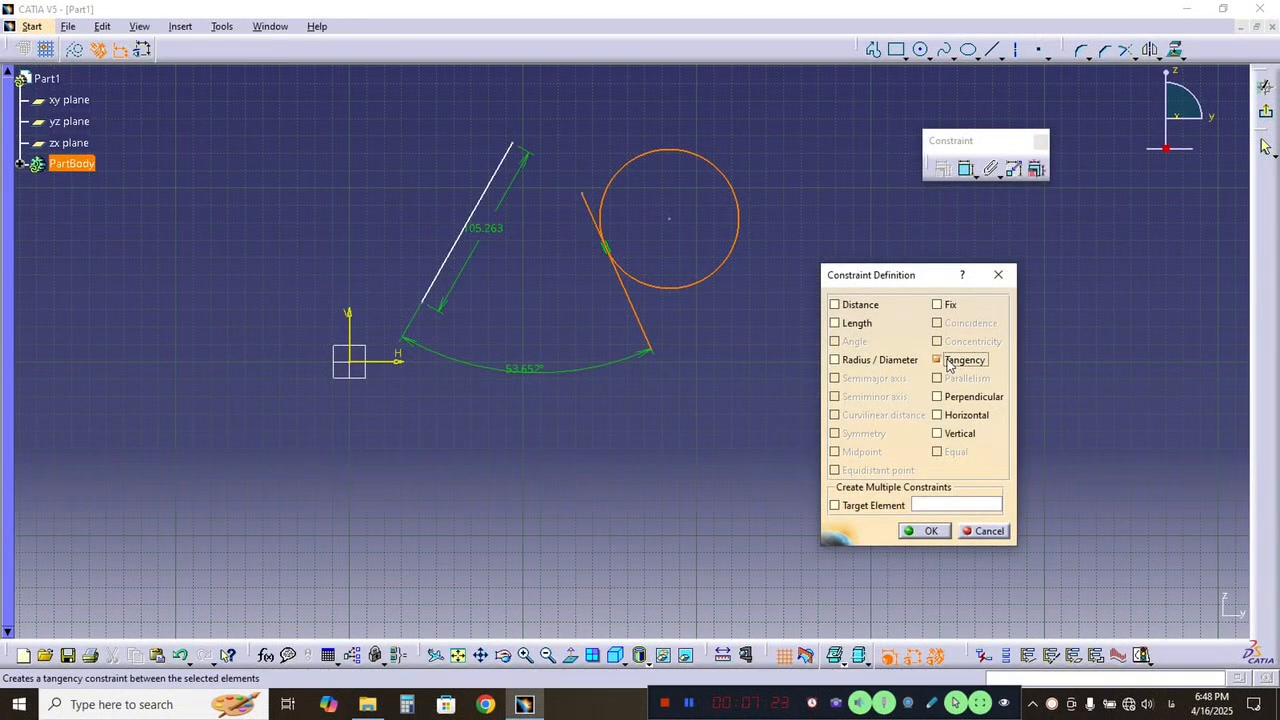
pyautogui.click(938, 531)
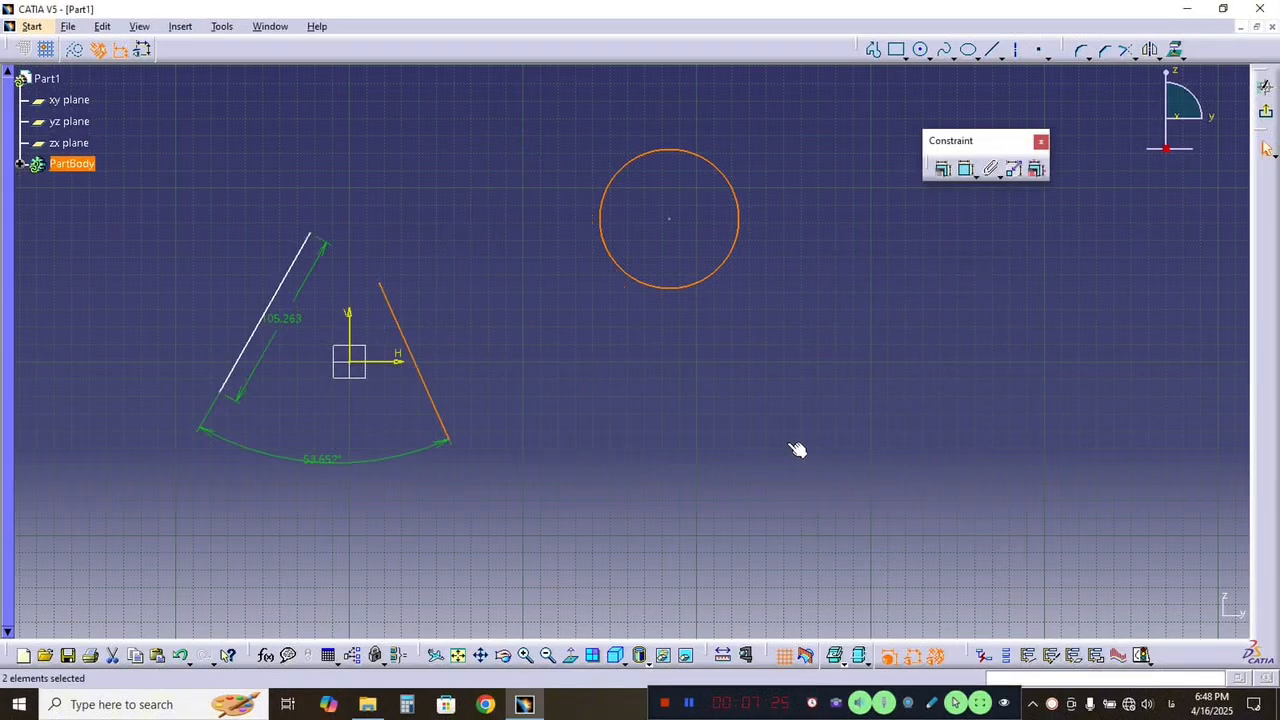
# Try Tangency with the right slanted line selected first and the circle second, then cancel the constraint.
pyautogui.click(418, 362)
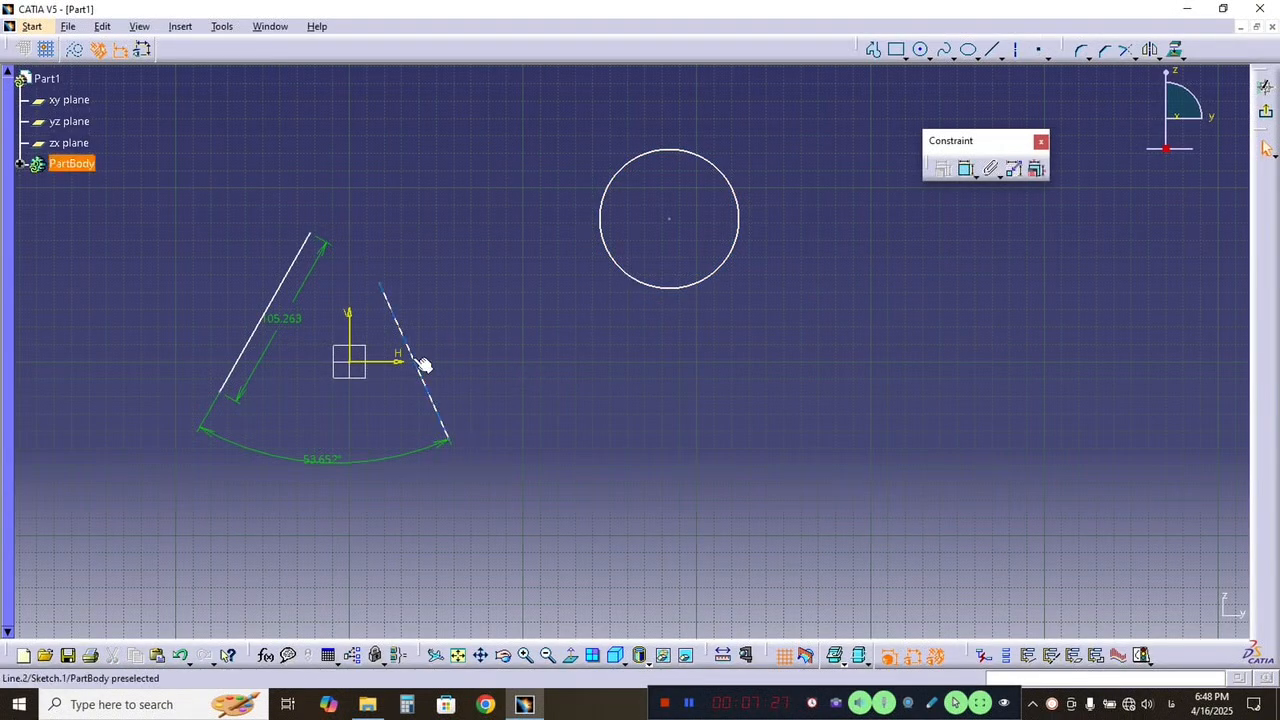
pyautogui.click(543, 340)
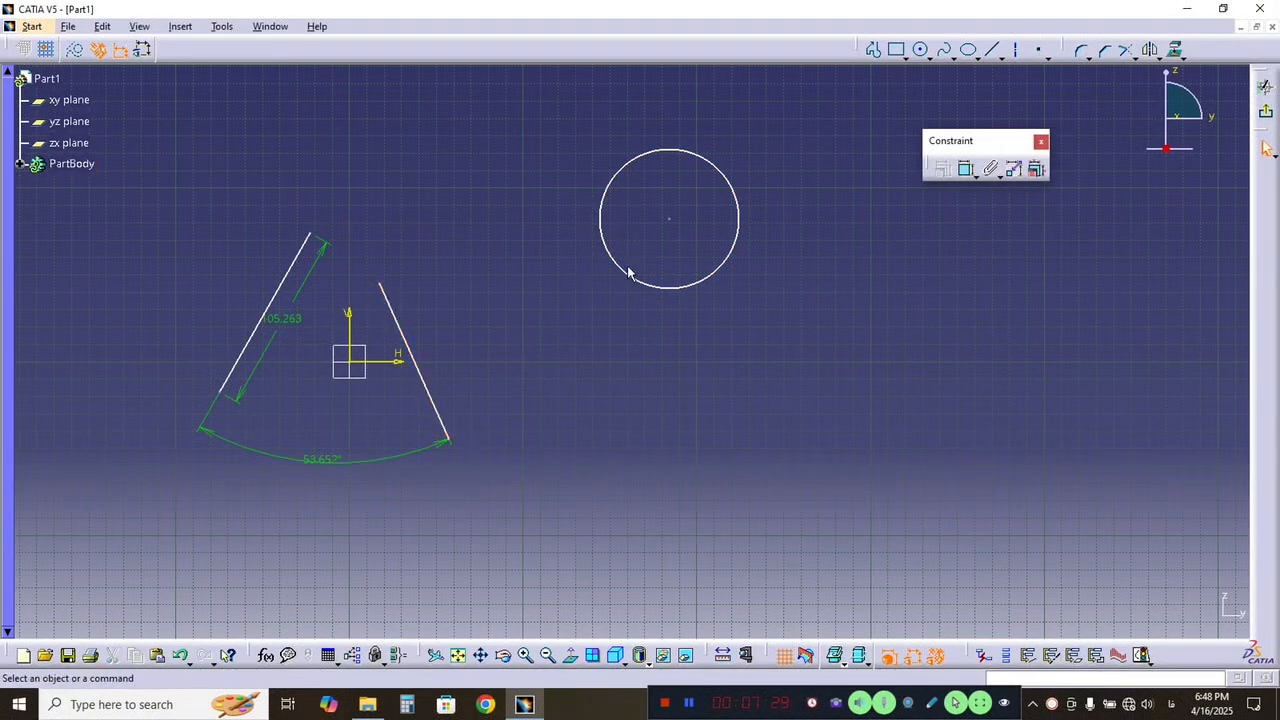
pyautogui.click(415, 366)
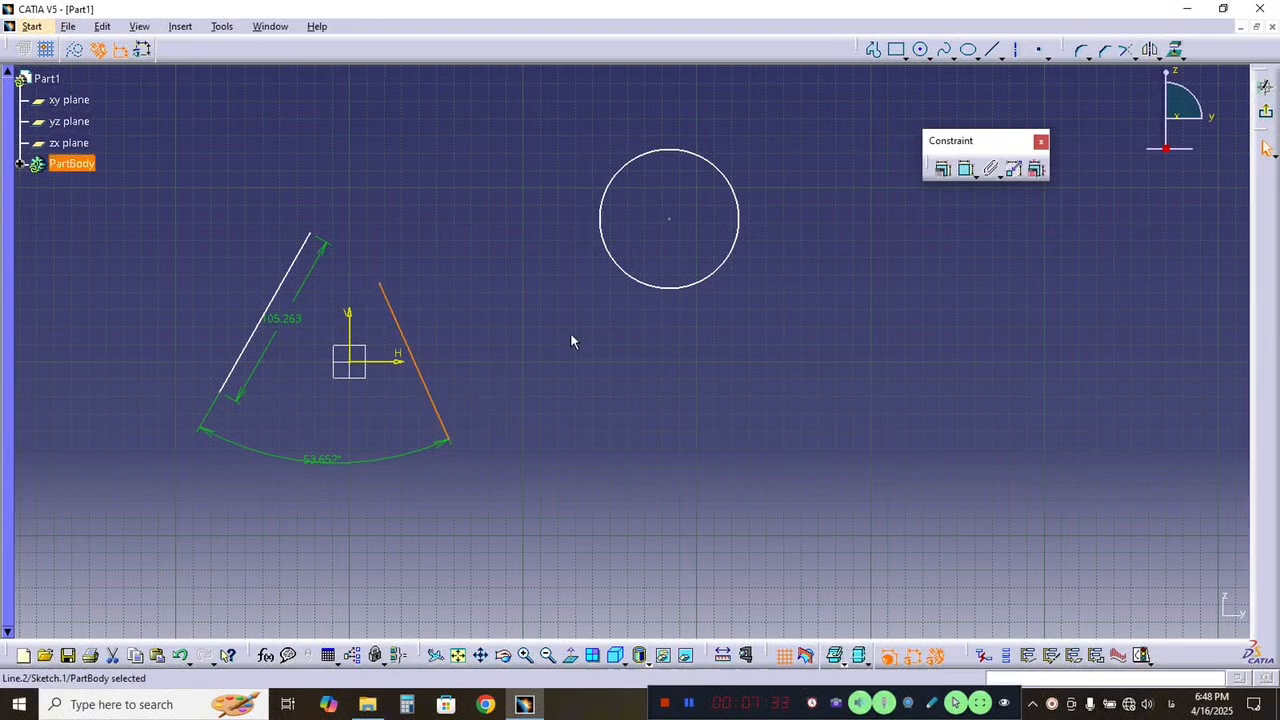
pyautogui.keyDown('ctrl'); pyautogui.click(625, 270); pyautogui.keyUp('ctrl')
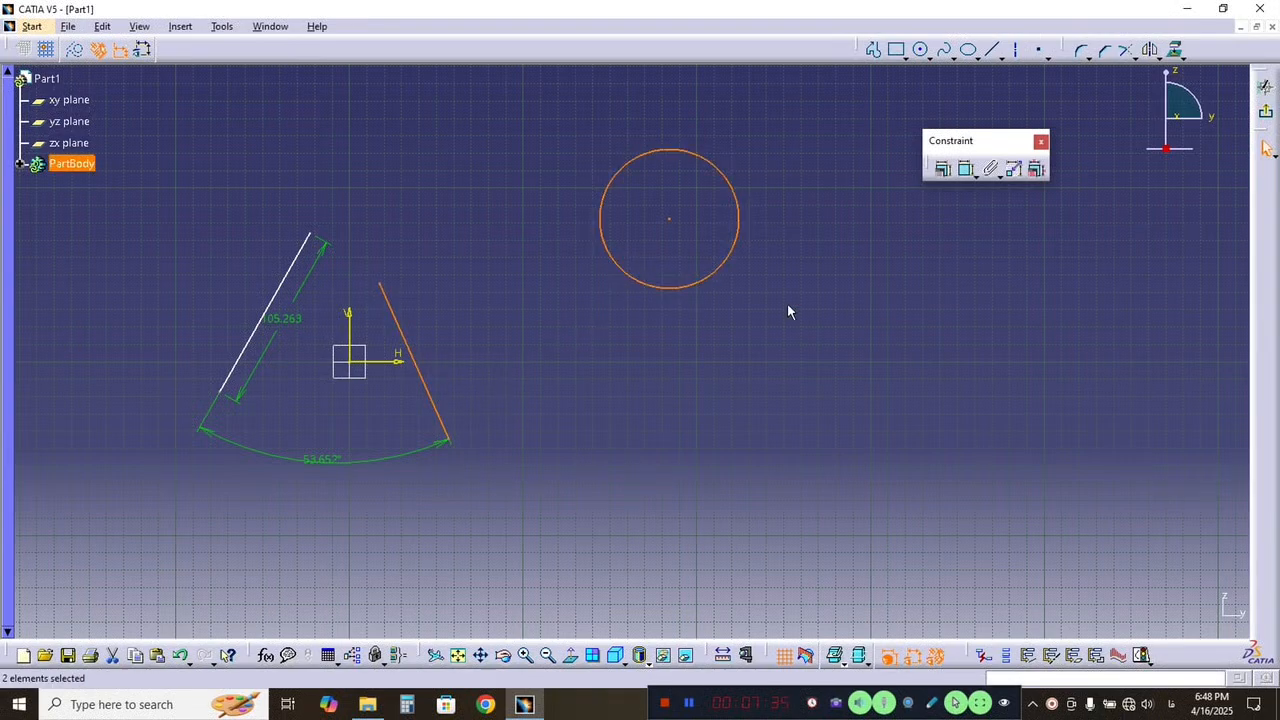
pyautogui.click(941, 170)
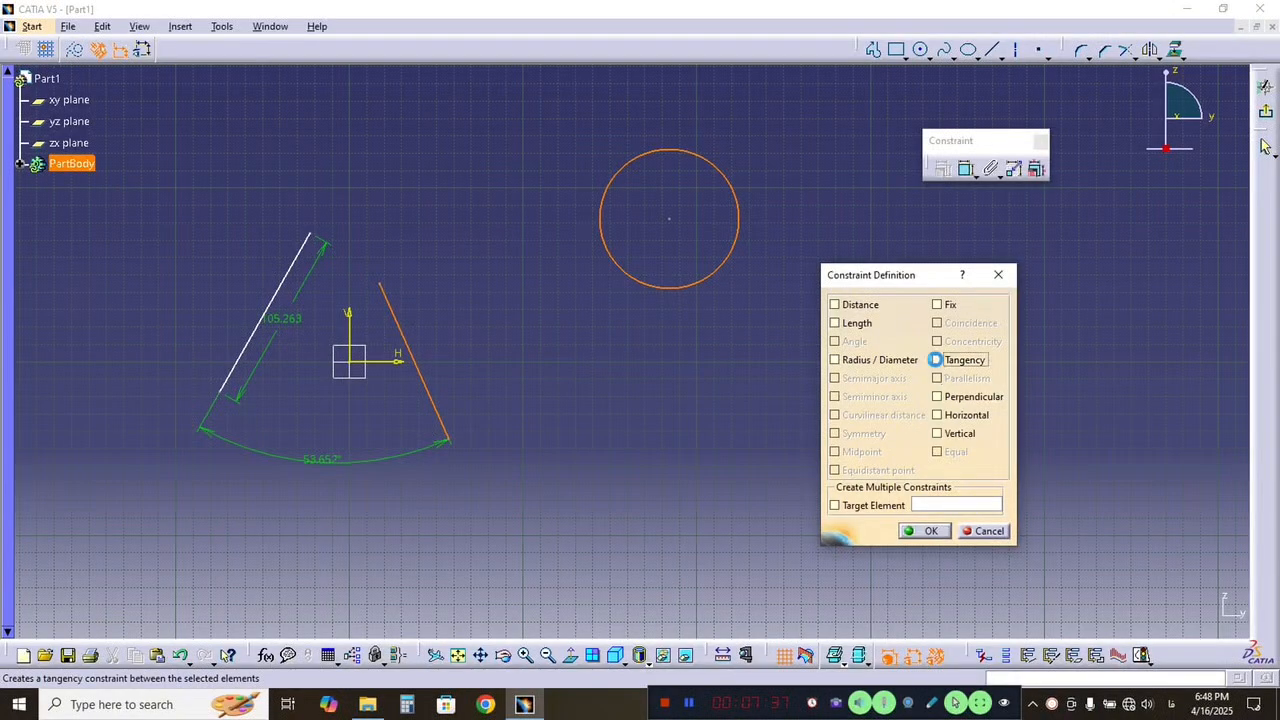
pyautogui.click(935, 360)
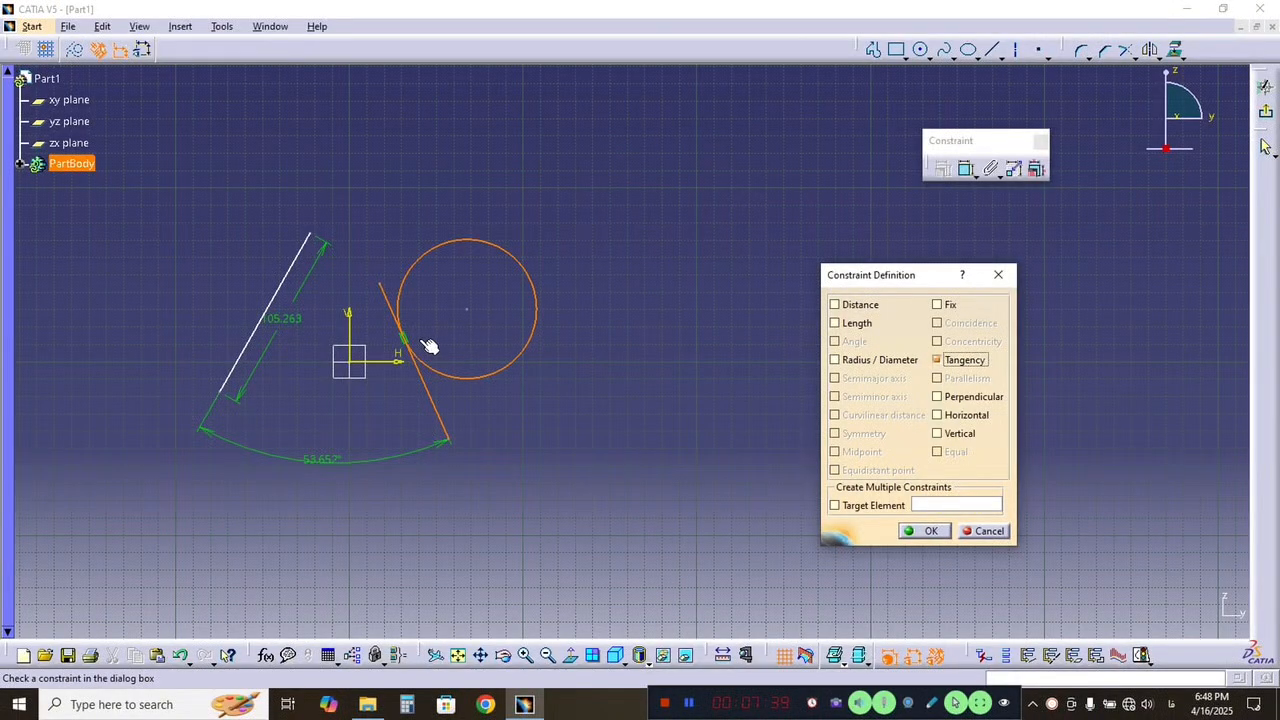
pyautogui.click(985, 531)
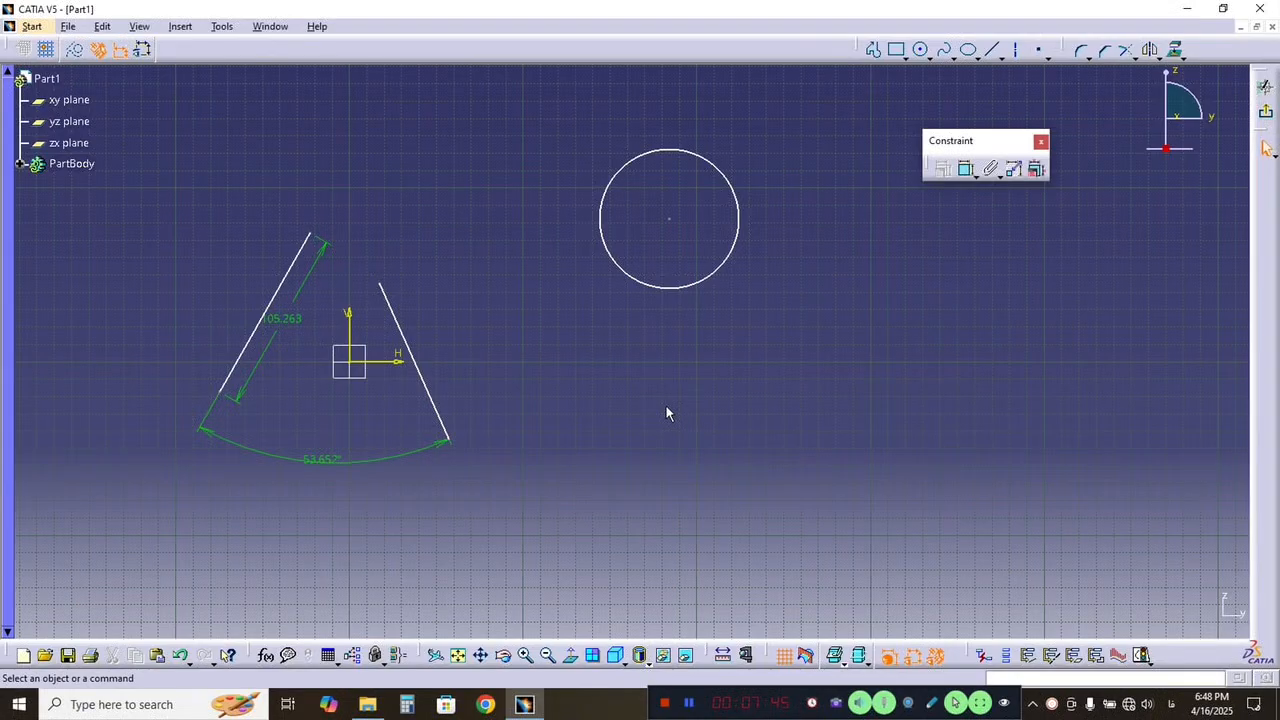
# Delete the left slanted line together with its length and angle constraints.
pyautogui.click(704, 285)
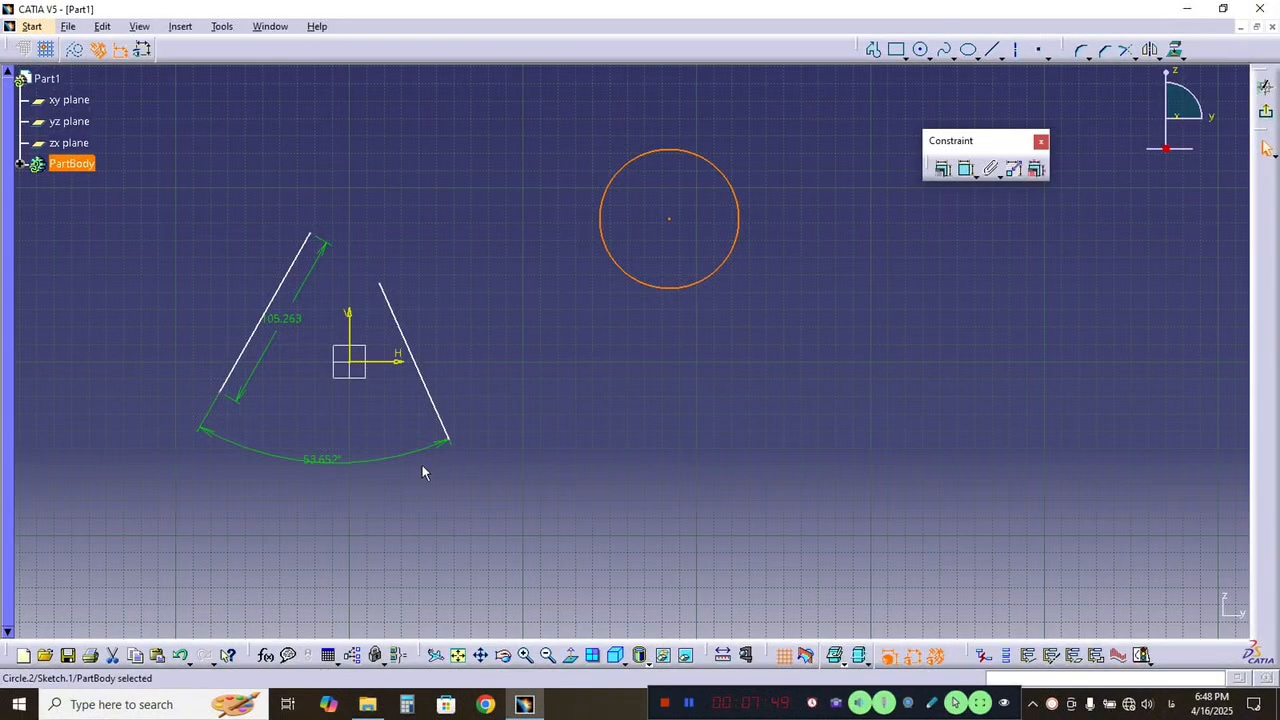
pyautogui.click(600, 457)
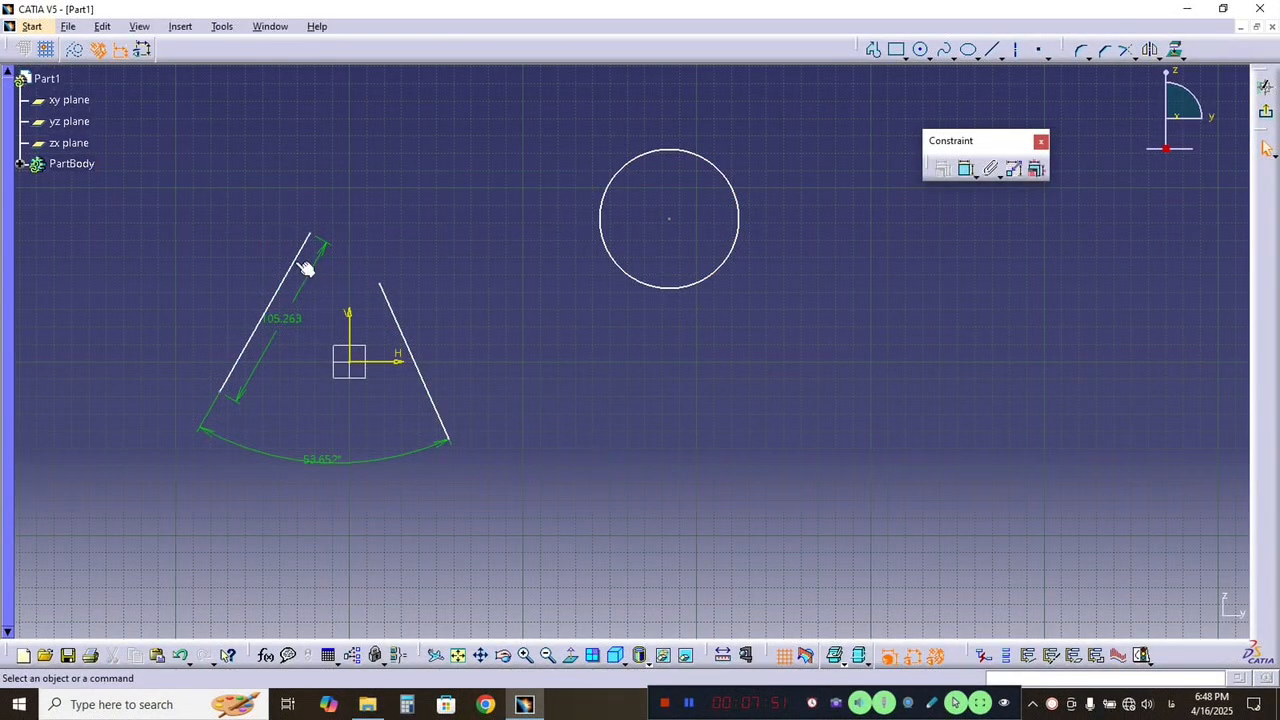
pyautogui.press('Delete')
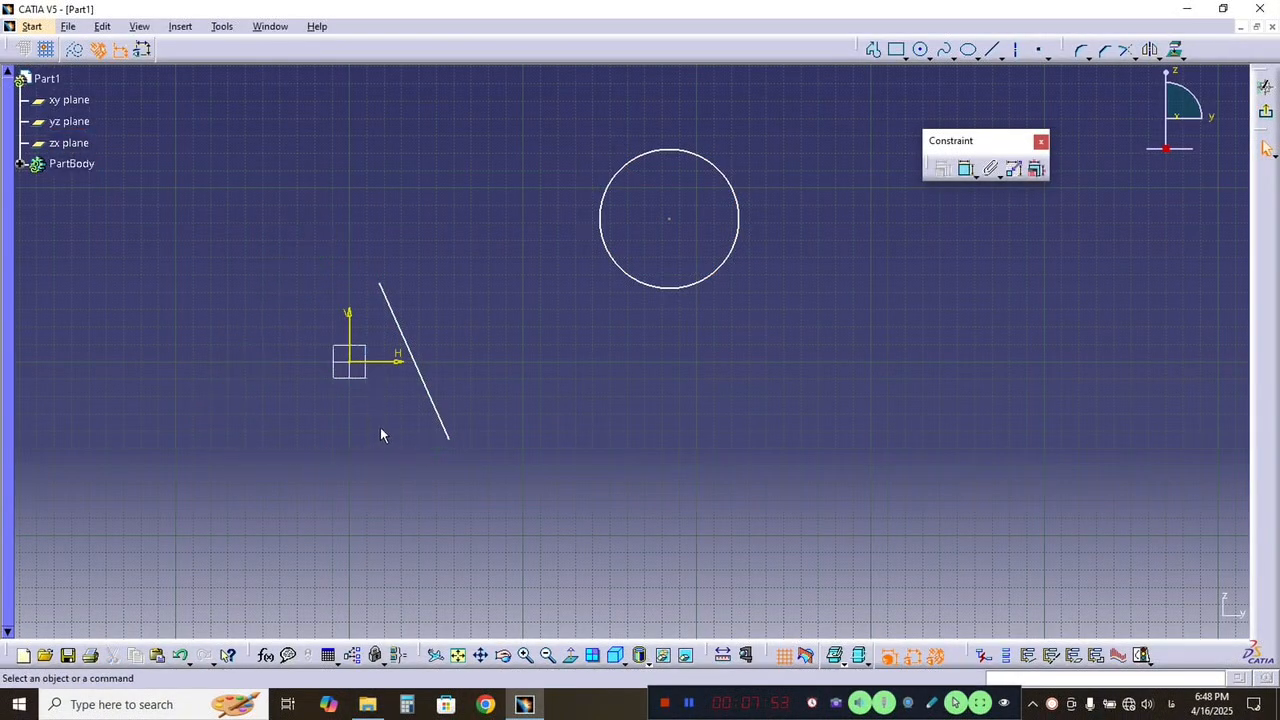
# Lengthen the remaining slanted line by pulling its upper endpoint upward, and move the line closer to the circle.
pyautogui.moveTo(381, 285); pyautogui.dragTo(374, 122)
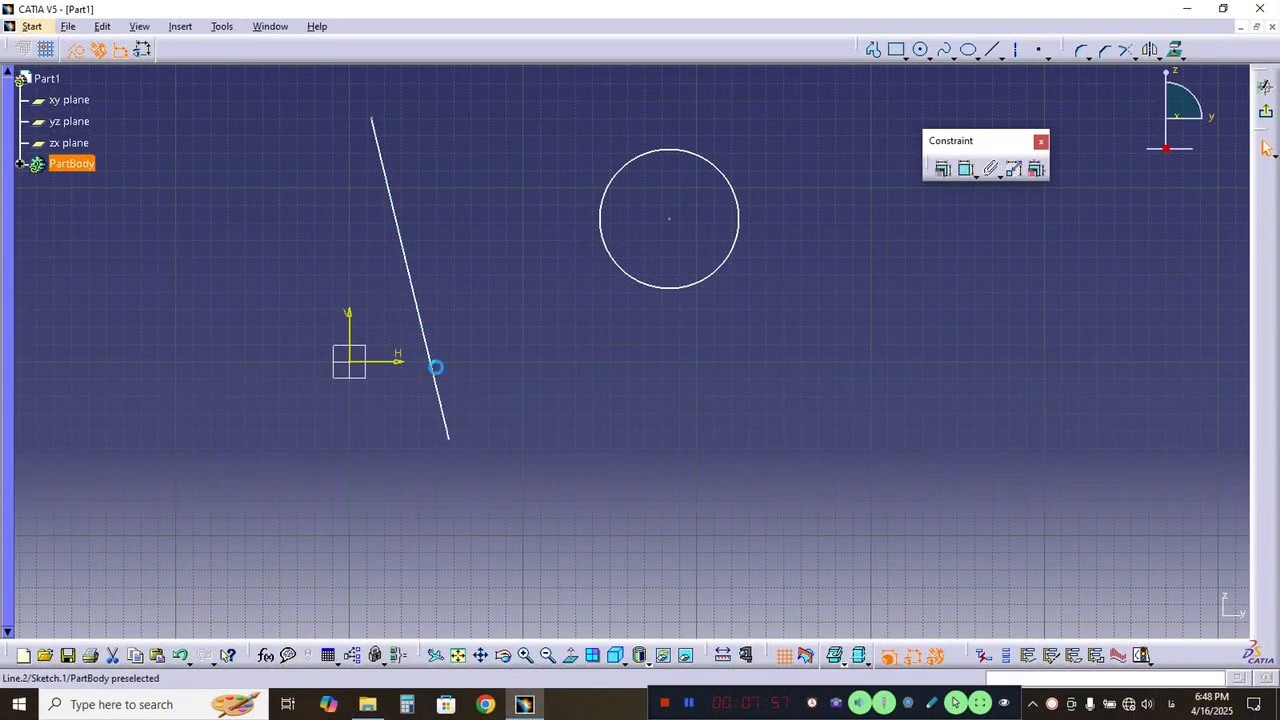
pyautogui.moveTo(434, 366); pyautogui.dragTo(536, 424)
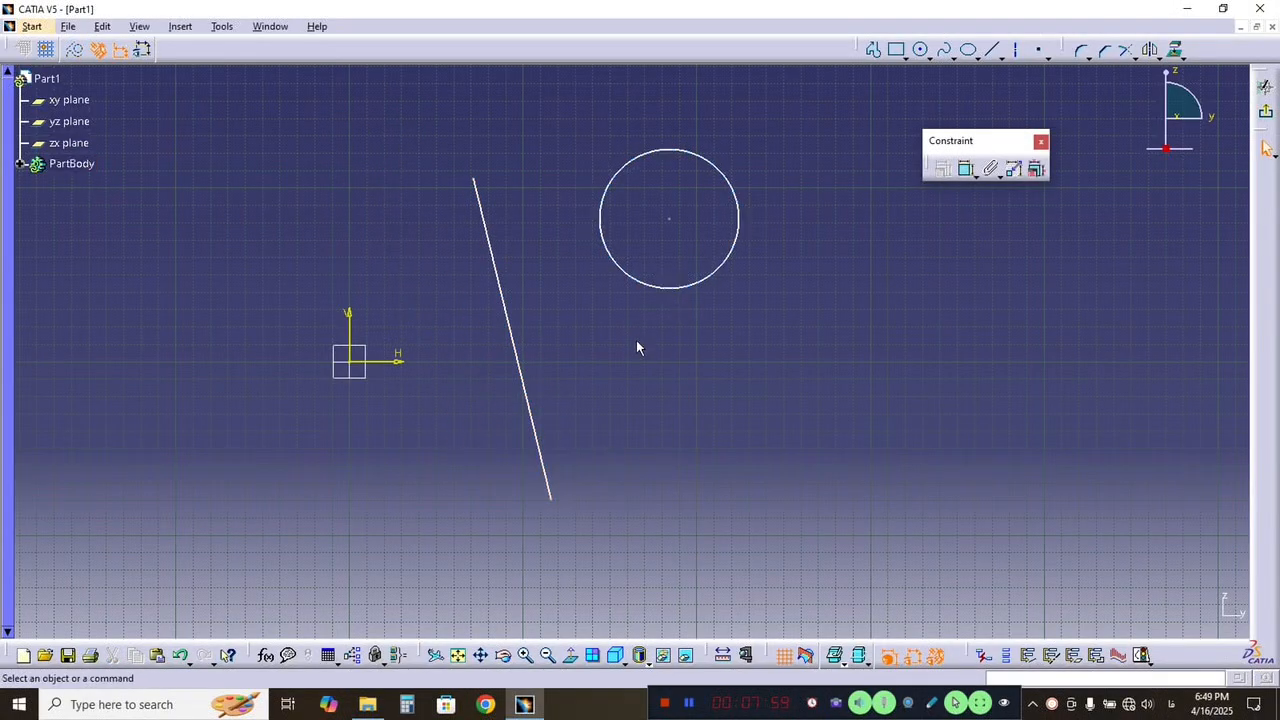
# Try a Tangency constraint between the lengthened line and the circle with the line selected first, then cancel it.
pyautogui.click(512, 318)
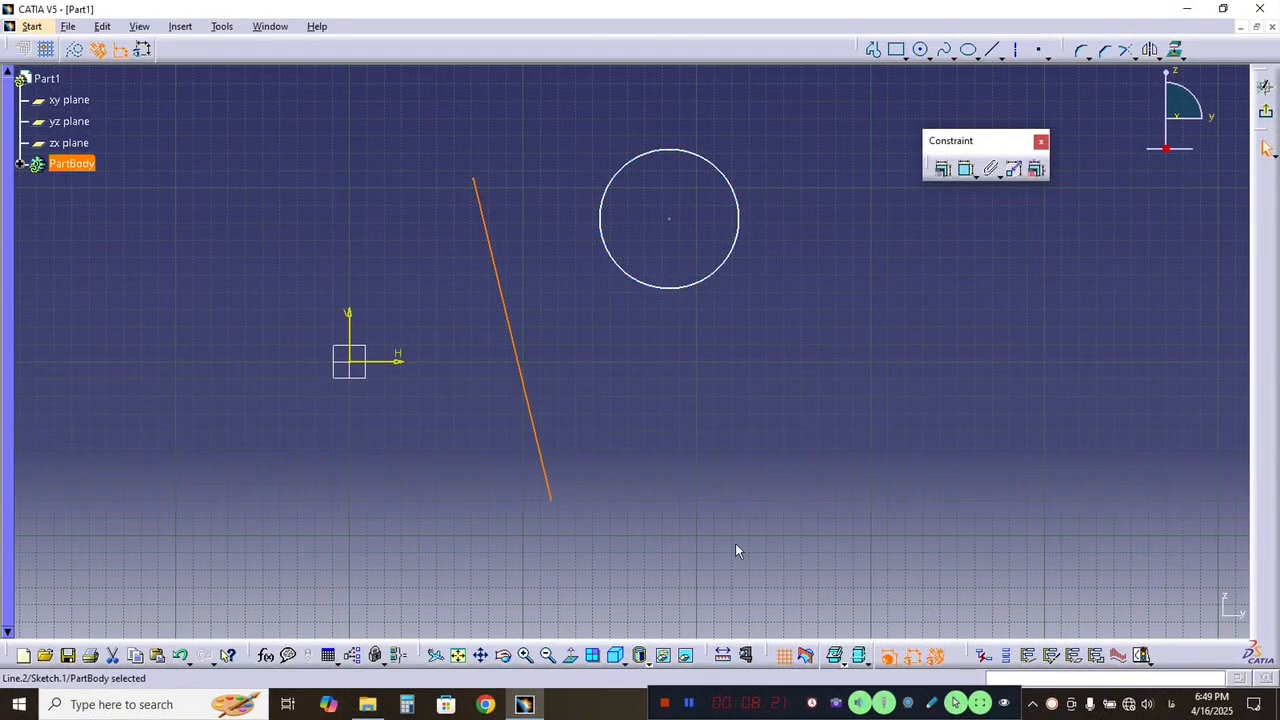
pyautogui.click(691, 706)
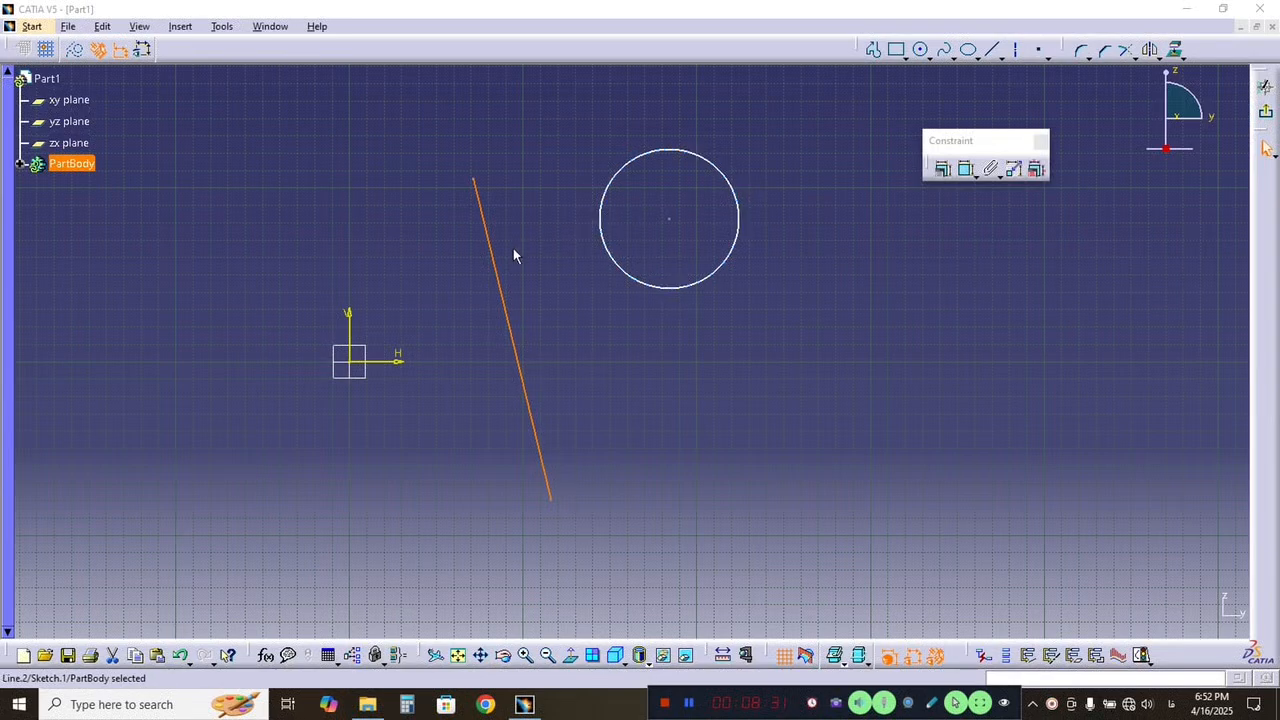
pyautogui.keyDown('ctrl'); pyautogui.click(738, 197); pyautogui.keyUp('ctrl')
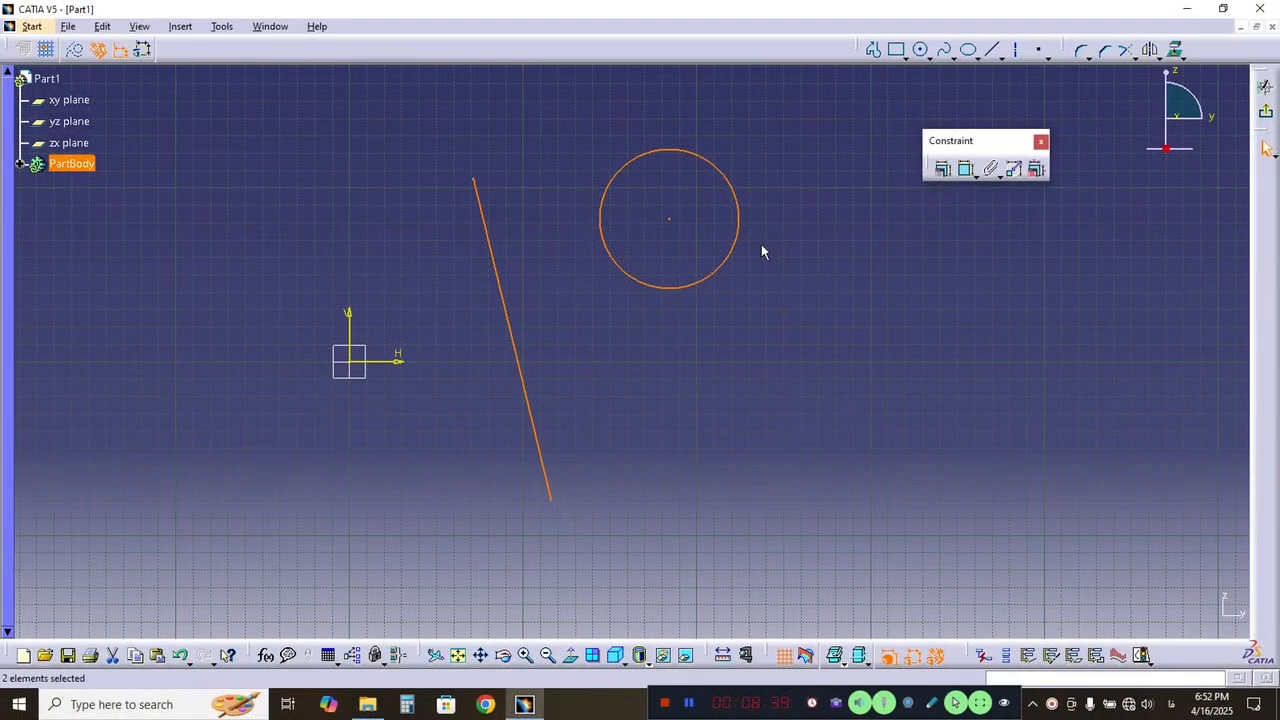
pyautogui.click(942, 168)
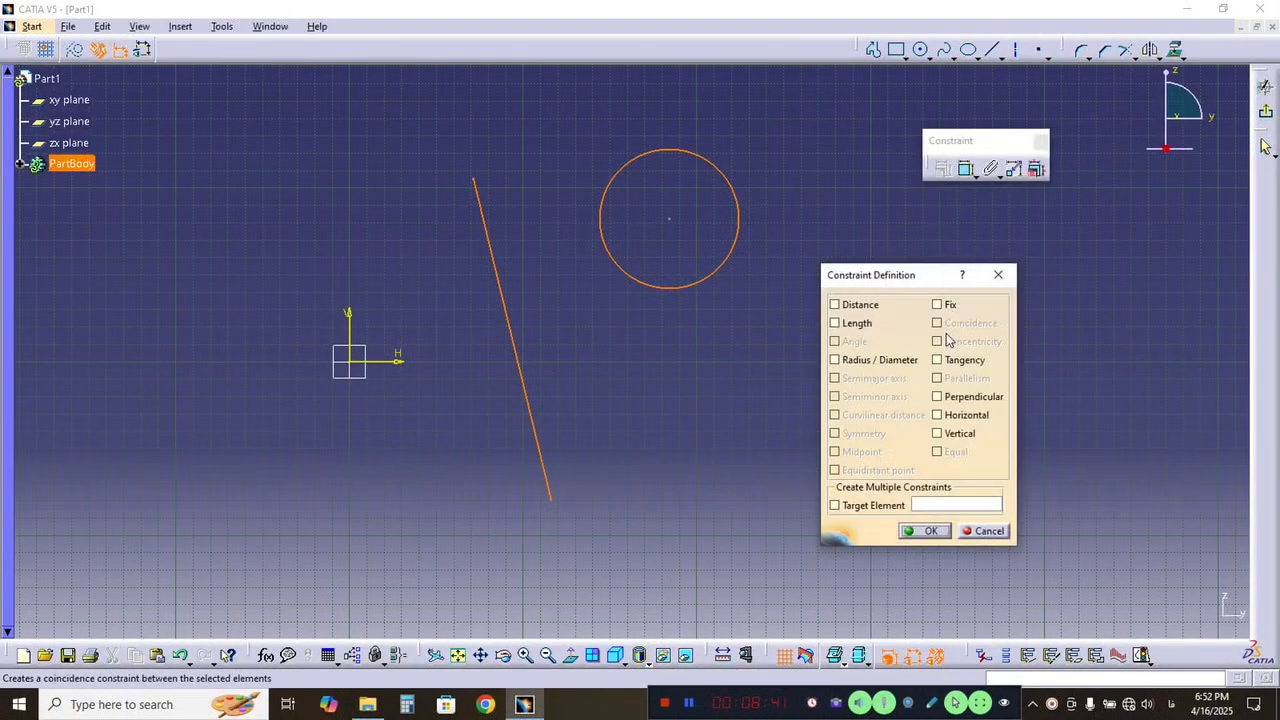
pyautogui.click(938, 361)
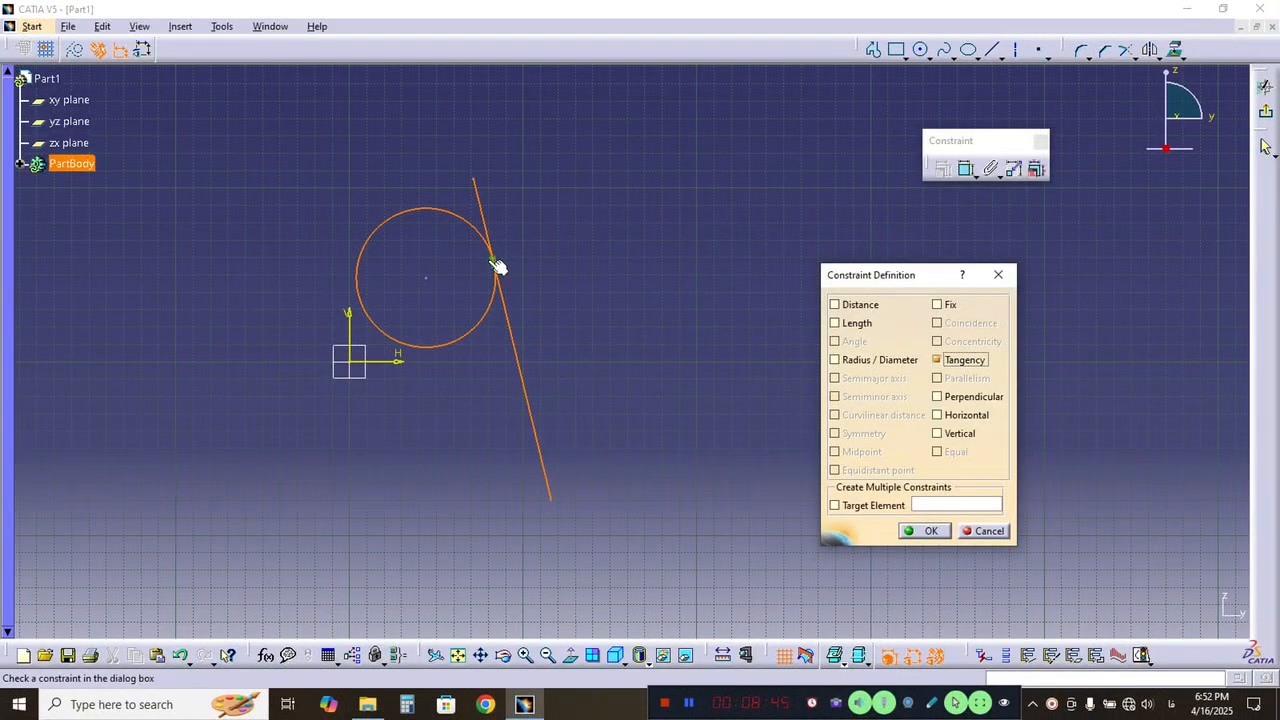
pyautogui.click(980, 538)
# Delete the circle beside the slanted line.
pyautogui.click(904, 482)
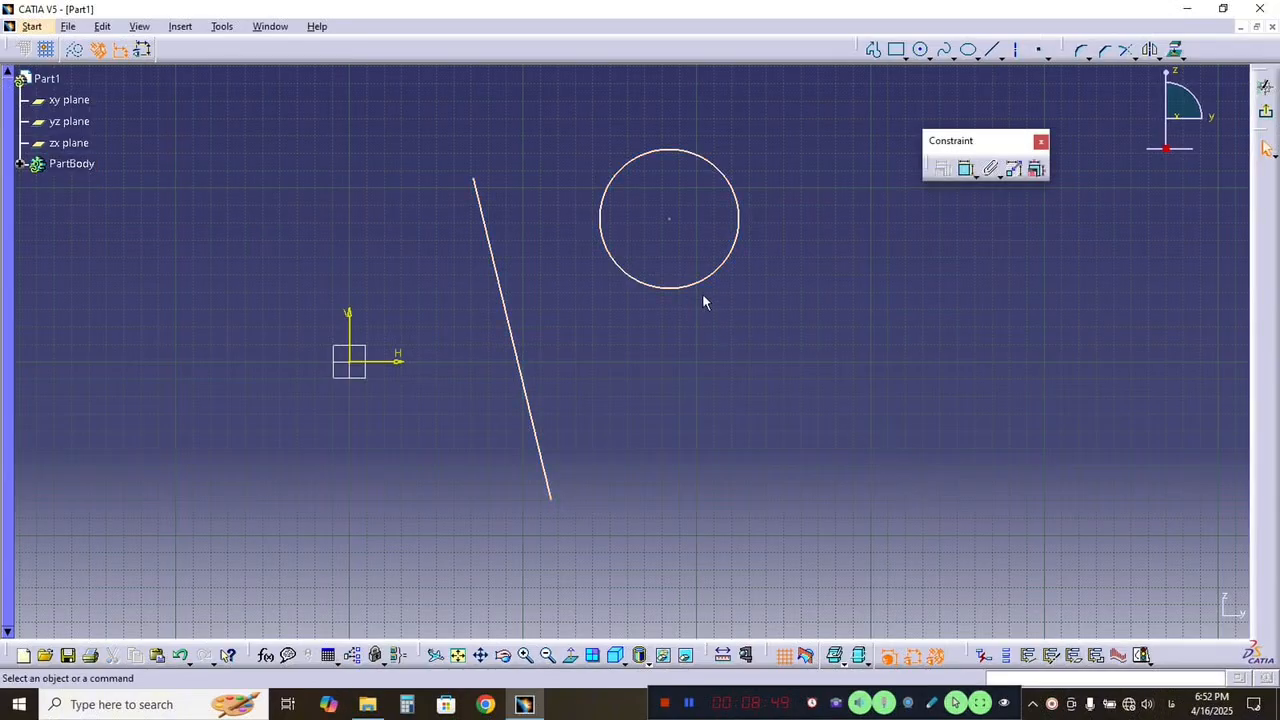
pyautogui.click(706, 289)
pyautogui.press('Delete')
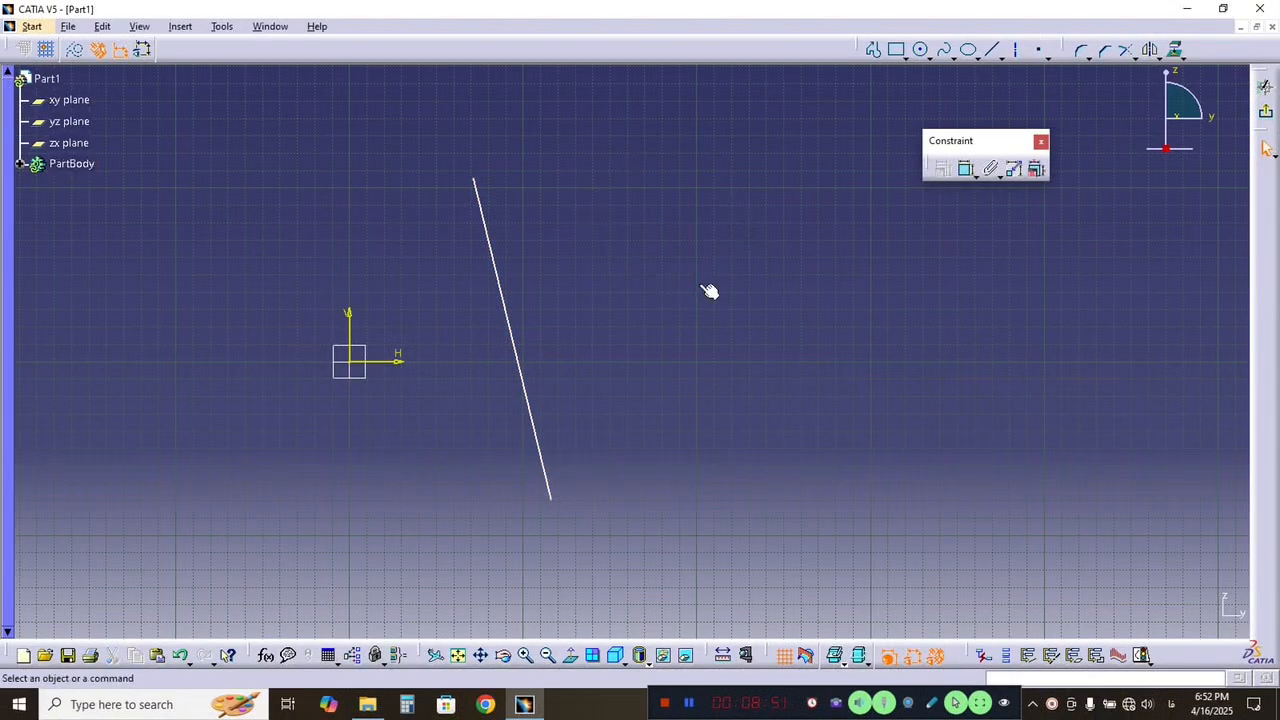
# Try a Horizontal and a Vertical constraint in turn on the slanted line, and cancel the constraint definition.
pyautogui.click(501, 289)
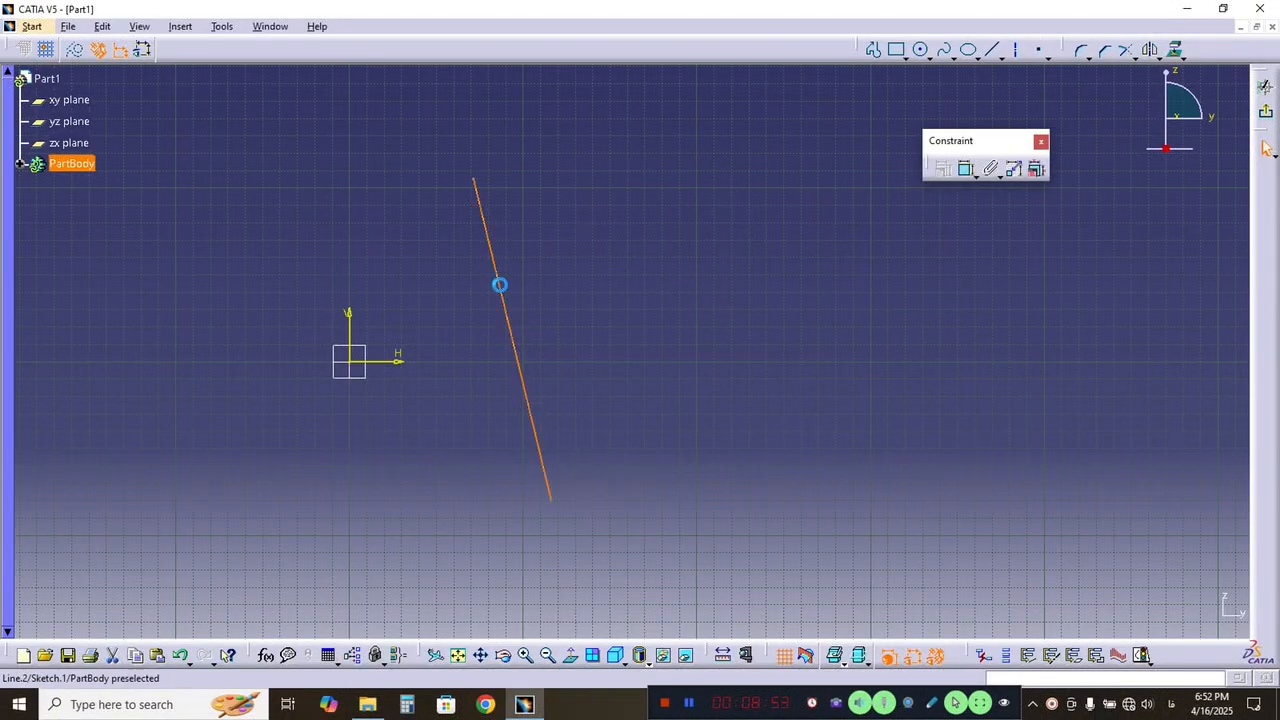
pyautogui.click(942, 168)
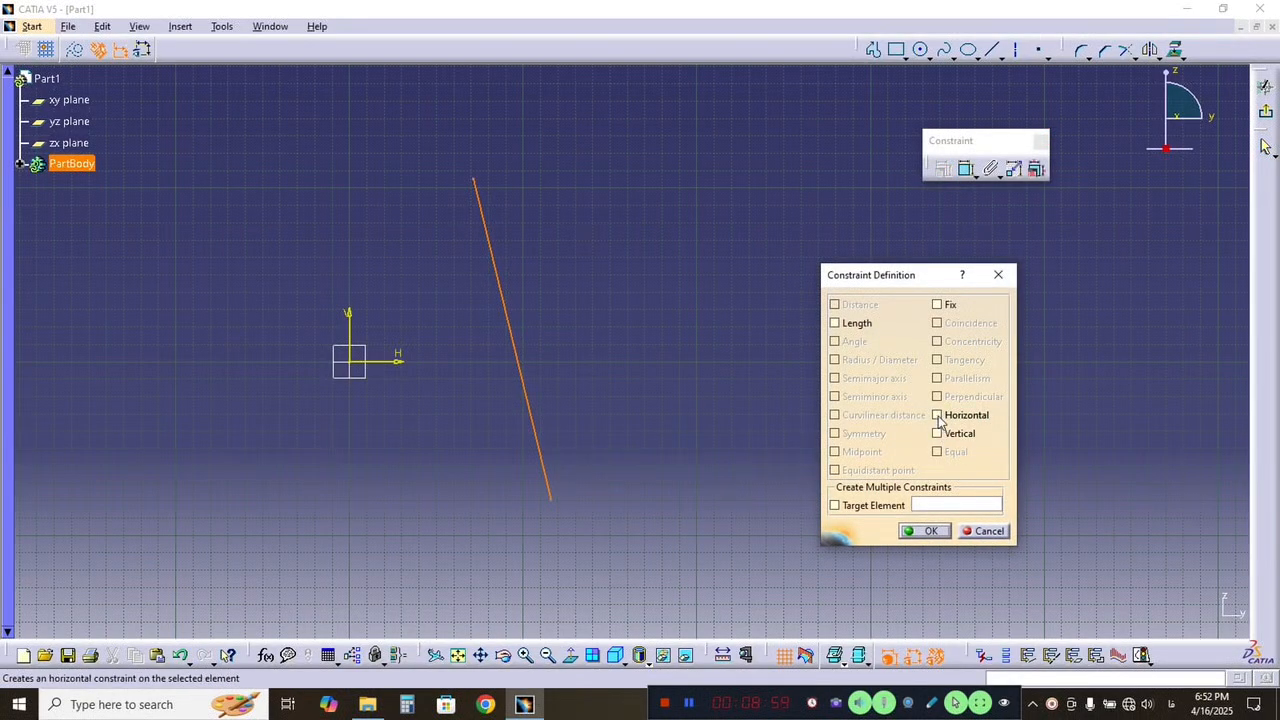
pyautogui.click(939, 417)
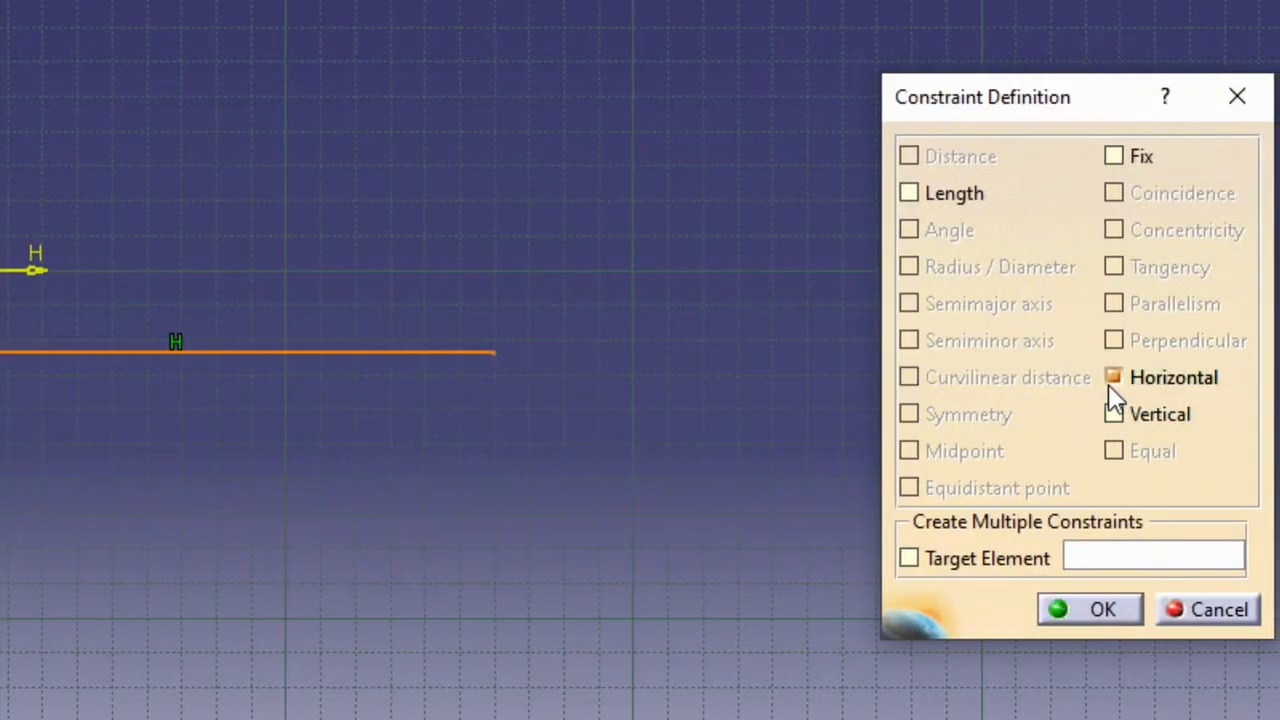
pyautogui.click(1113, 377)
pyautogui.click(1113, 414)
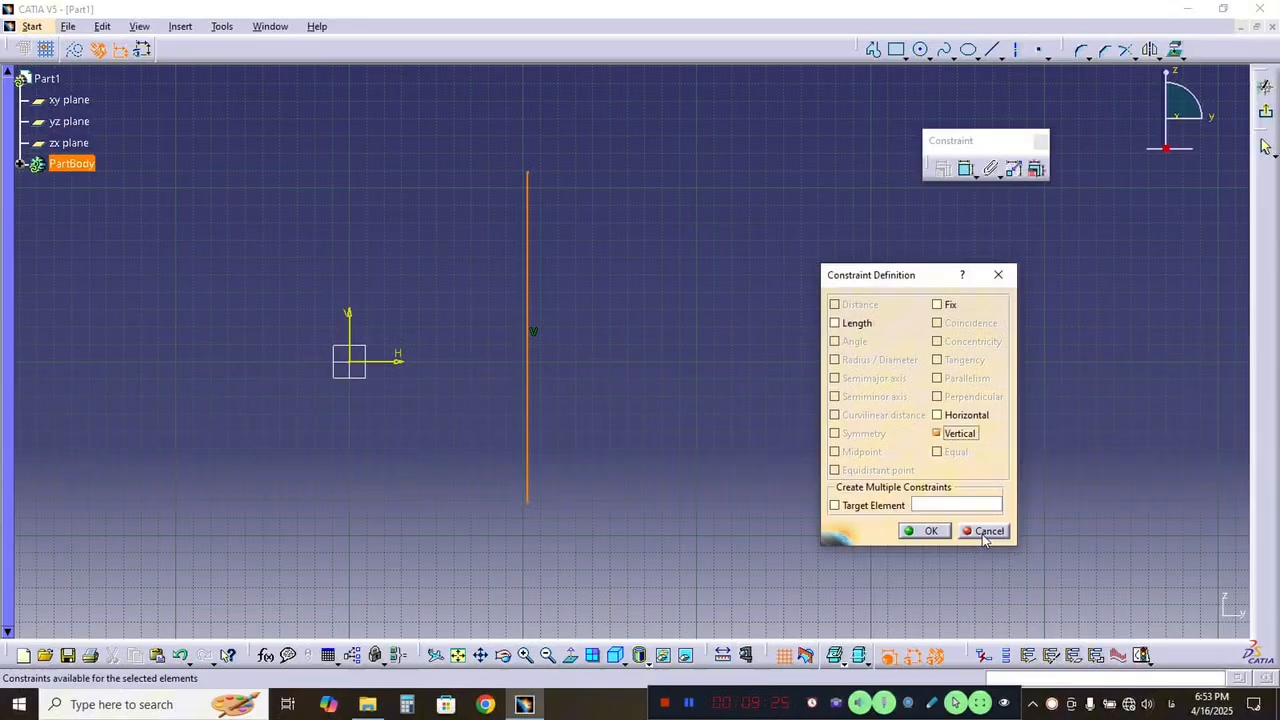
pyautogui.click(984, 531)
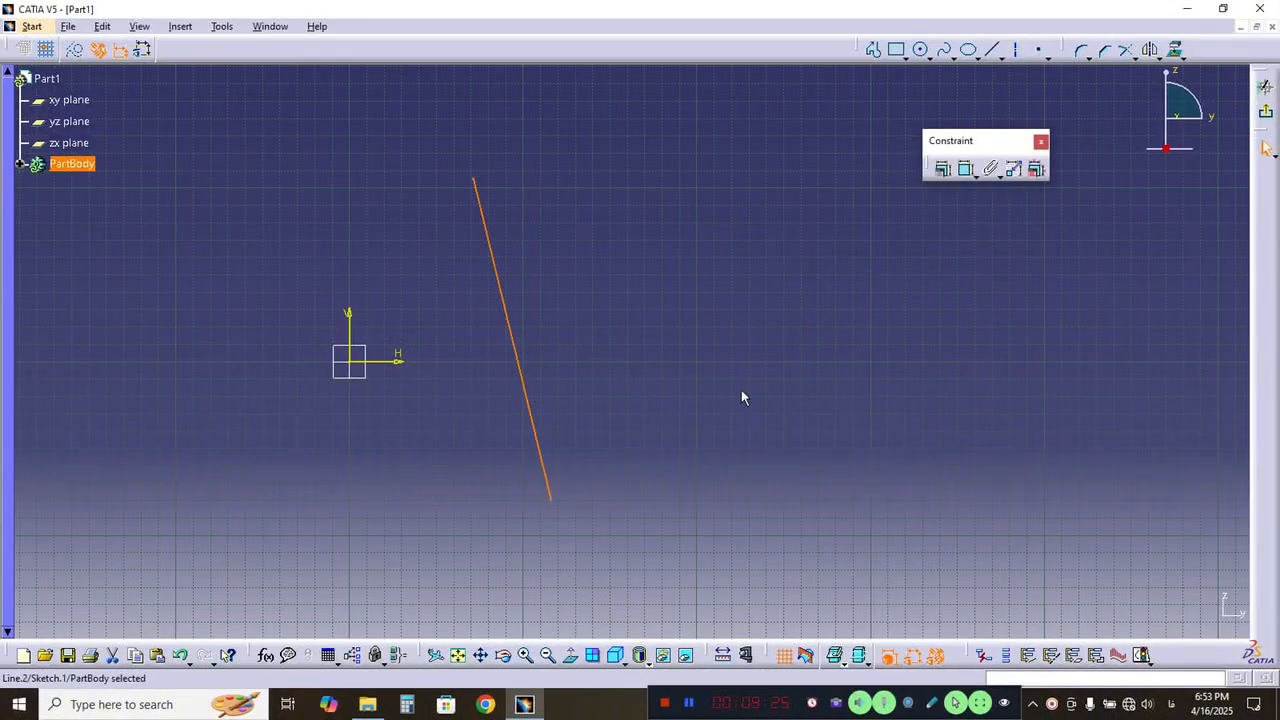
# Apply a Fix constraint to the slanted line.
pyautogui.click(805, 343)
pyautogui.click(501, 289)
pyautogui.click(965, 168)
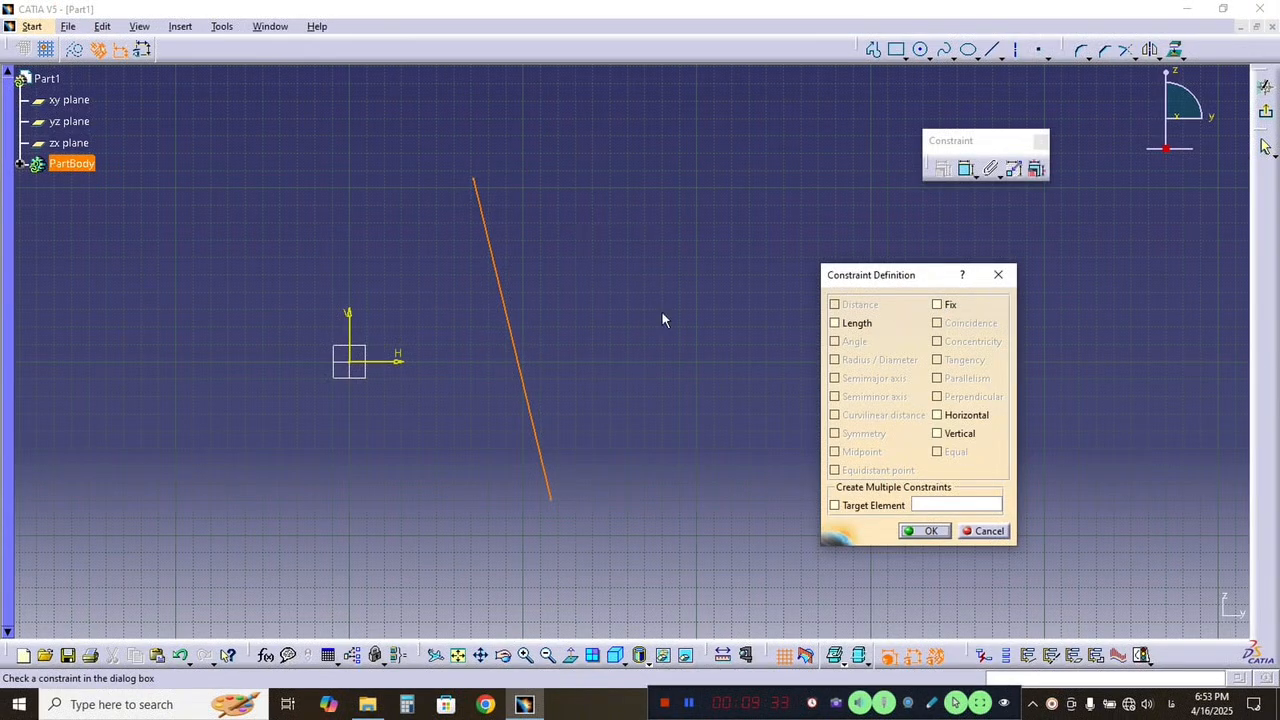
pyautogui.click(937, 305)
pyautogui.click(924, 531)
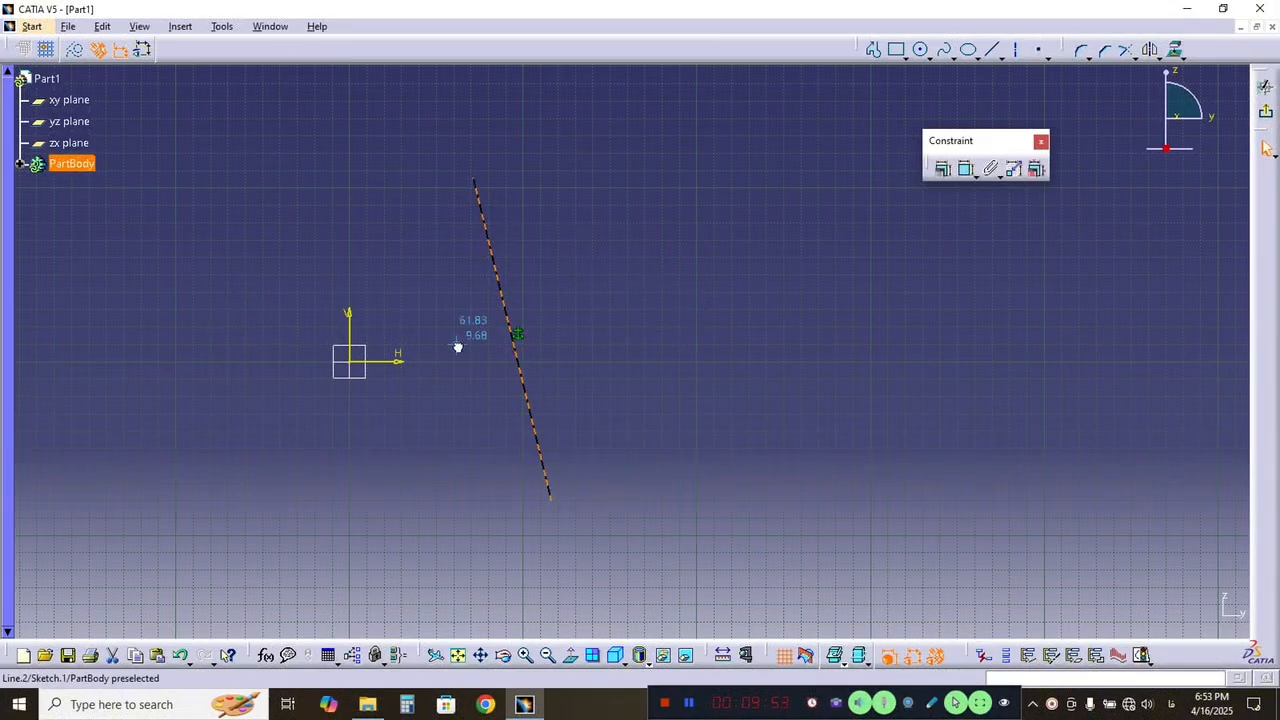
# Try to move the fixed line by pulling its upper endpoint, and deselect the line.
pyautogui.click(482, 190)
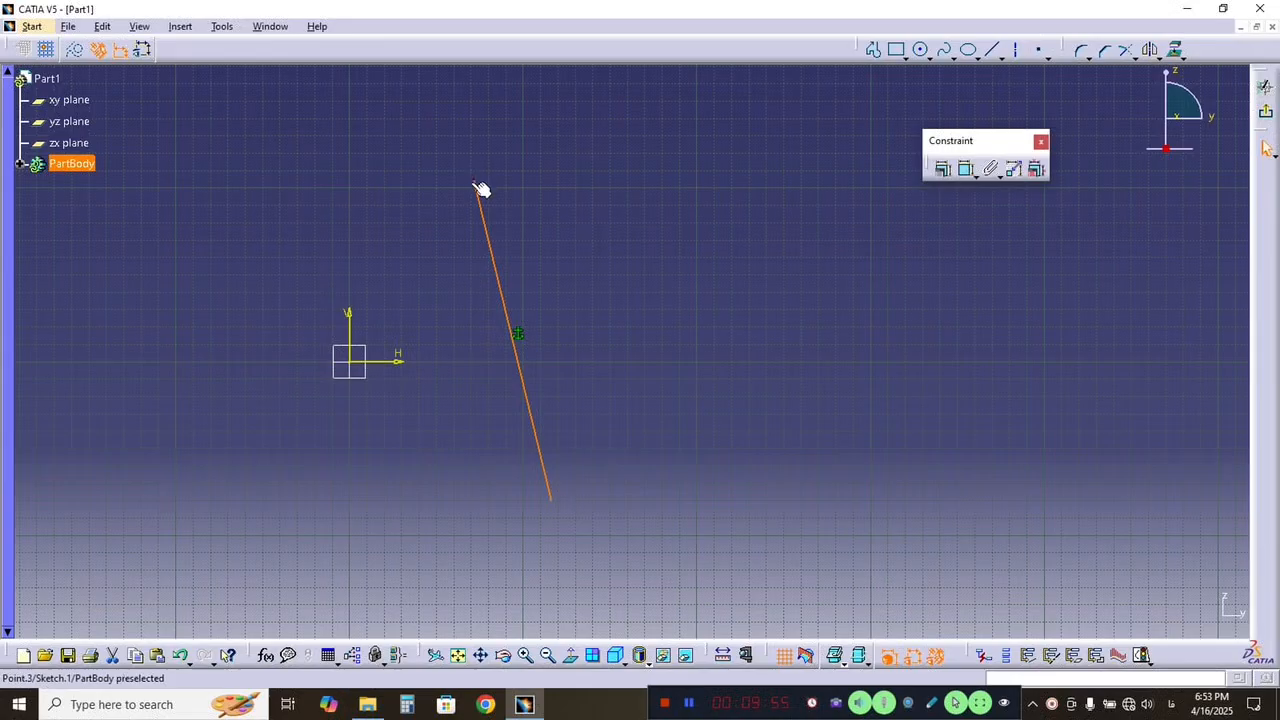
pyautogui.moveTo(477, 185); pyautogui.dragTo(483, 178)
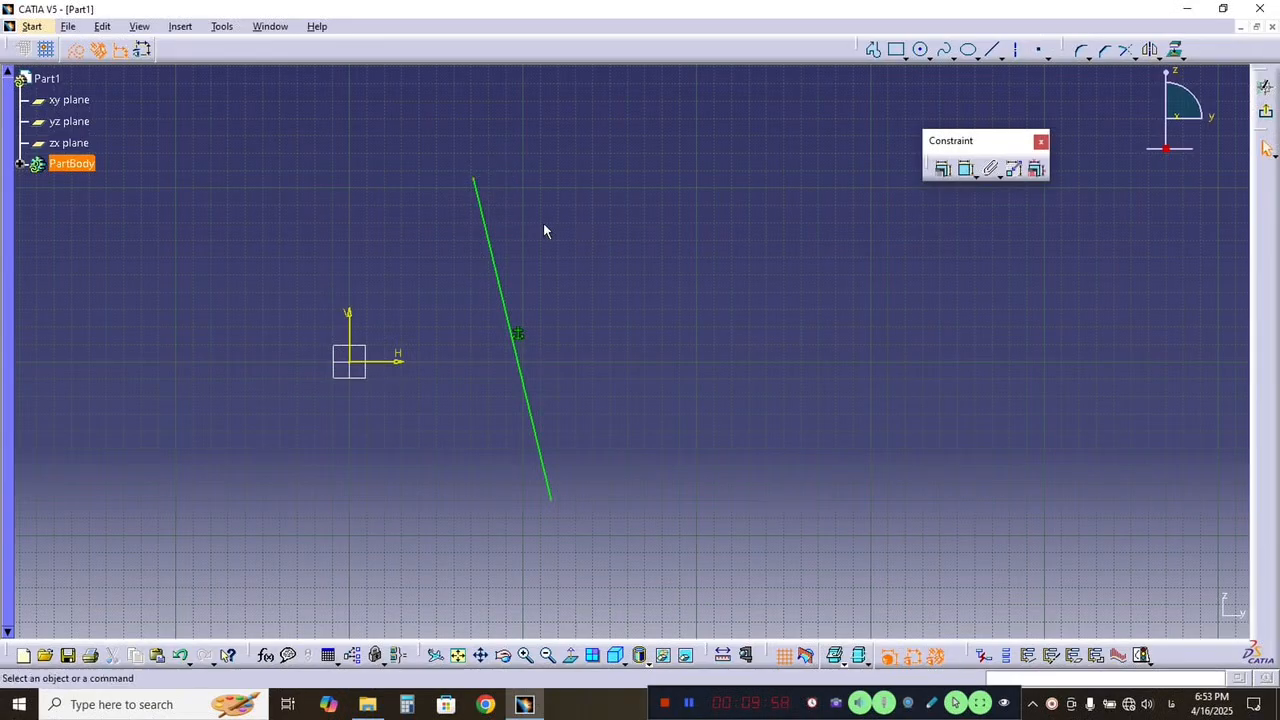
pyautogui.click(505, 294)
pyautogui.click(621, 334)
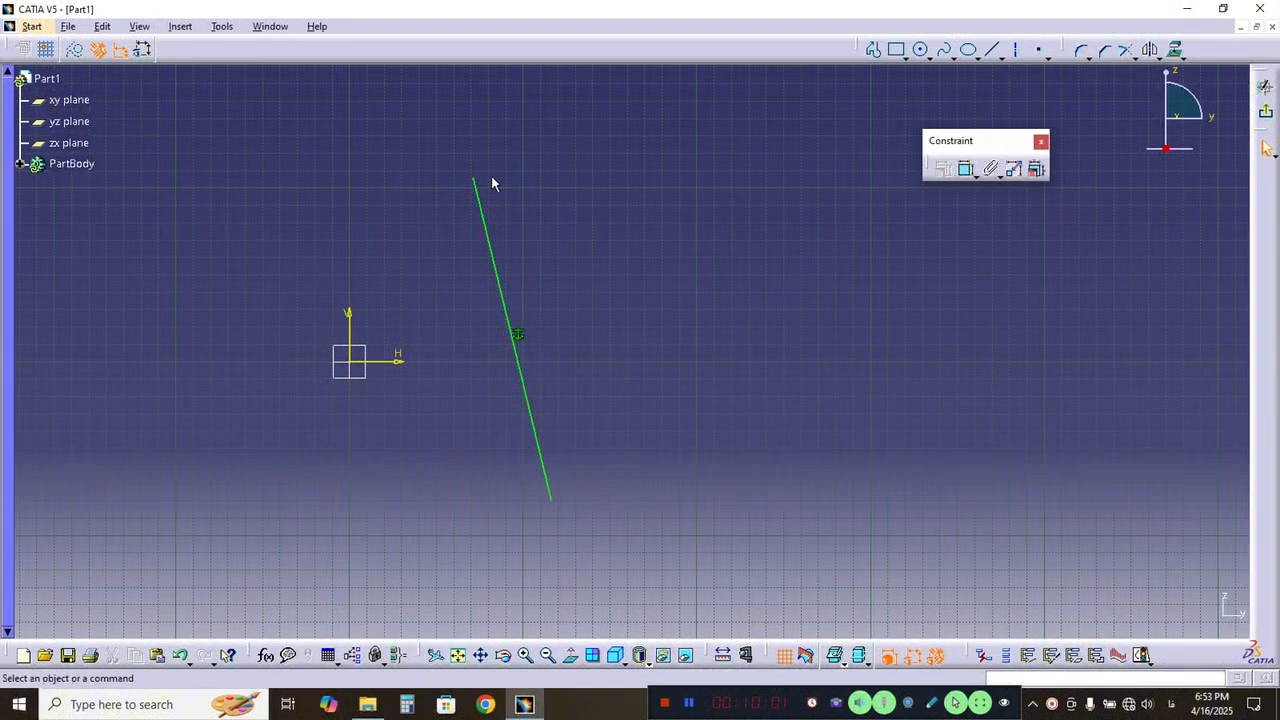
# Undo the Fix constraint on the slanted line and delete the line.
pyautogui.hotkey('ctrl', 'z')
pyautogui.hotkey('ctrl', 'z')
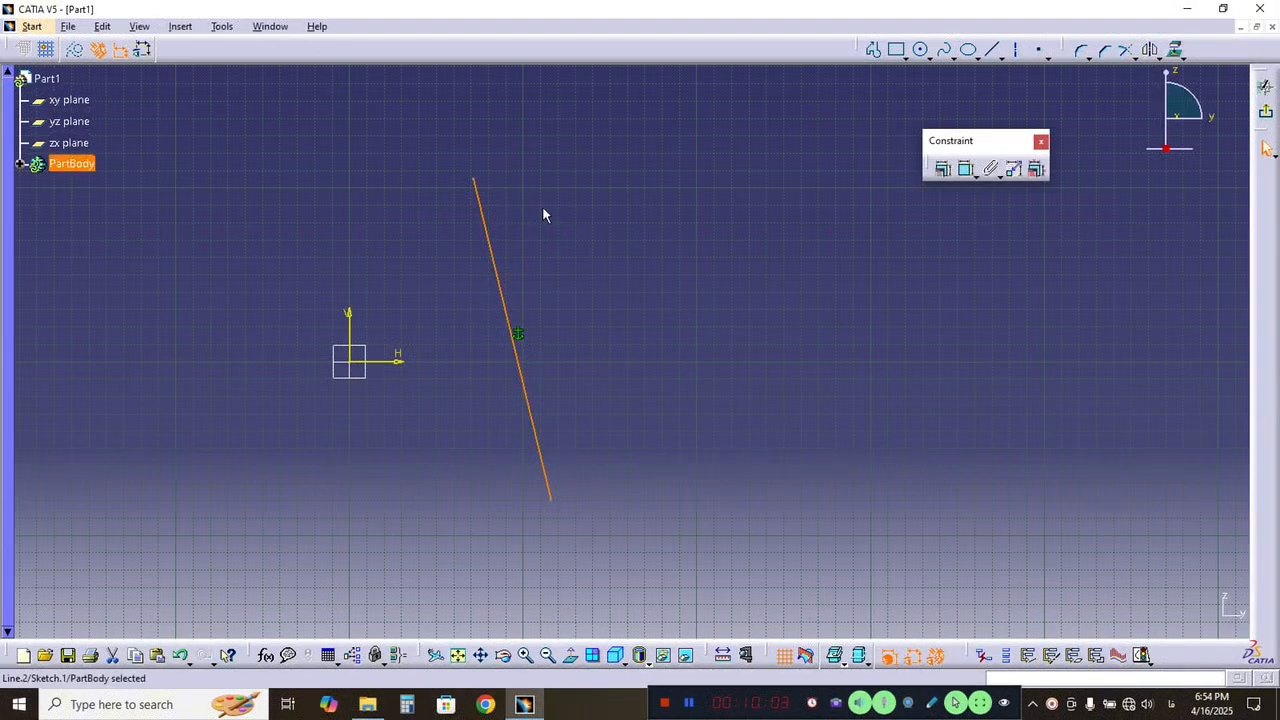
pyautogui.click(559, 255)
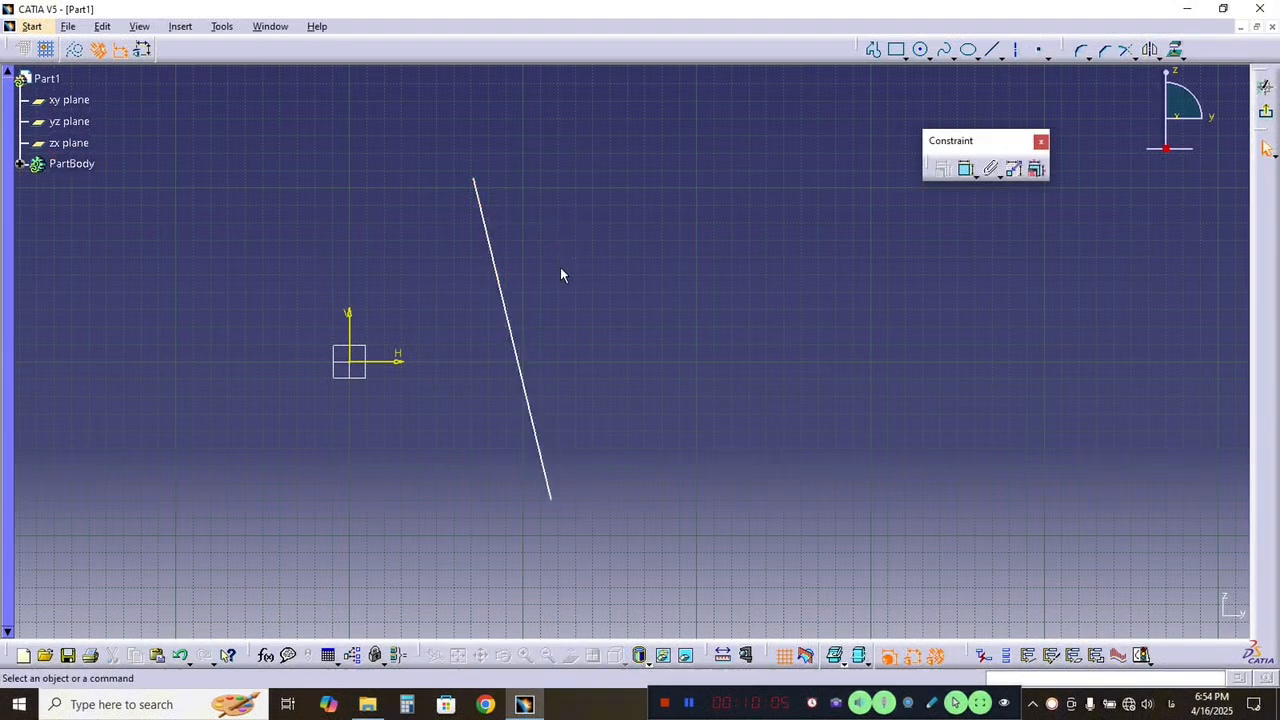
pyautogui.click(515, 313)
pyautogui.press('Delete')
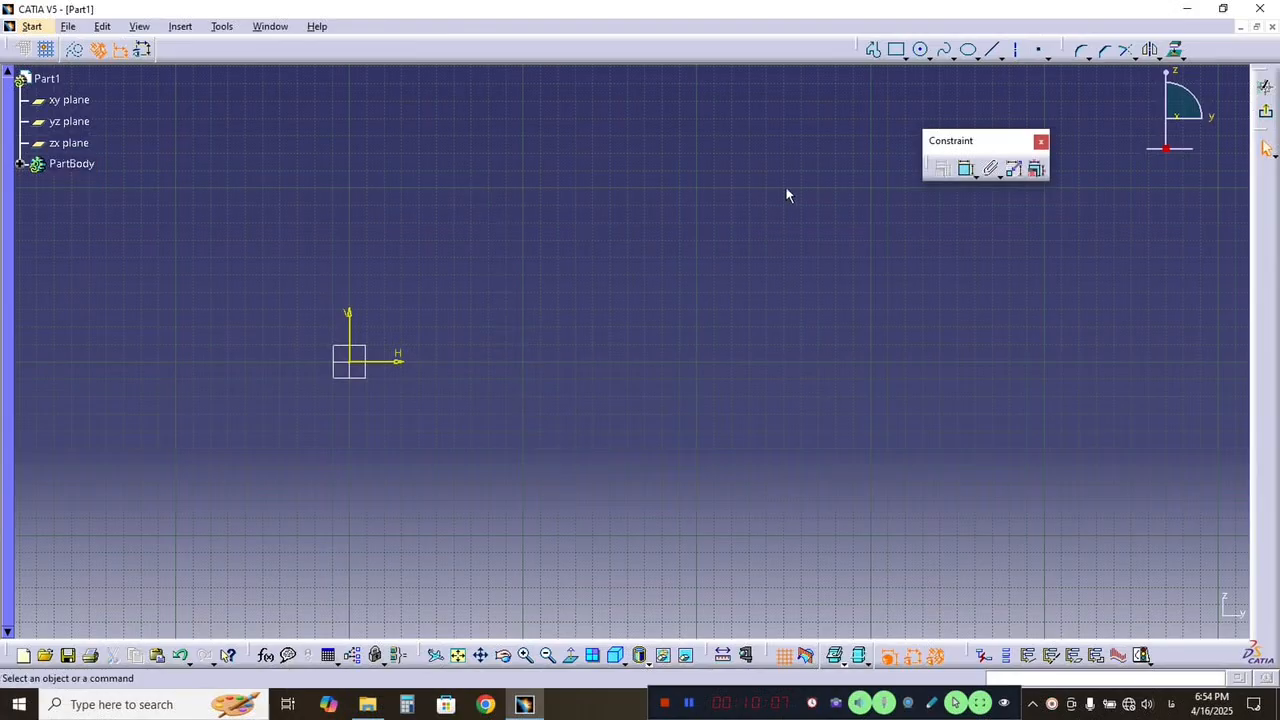
# Draw two separate circles, one up beside the V axis and one about 82 mm in diameter centred on the H axis.
pyautogui.click(920, 49)
pyautogui.click(462, 234)
pyautogui.click(536, 283)
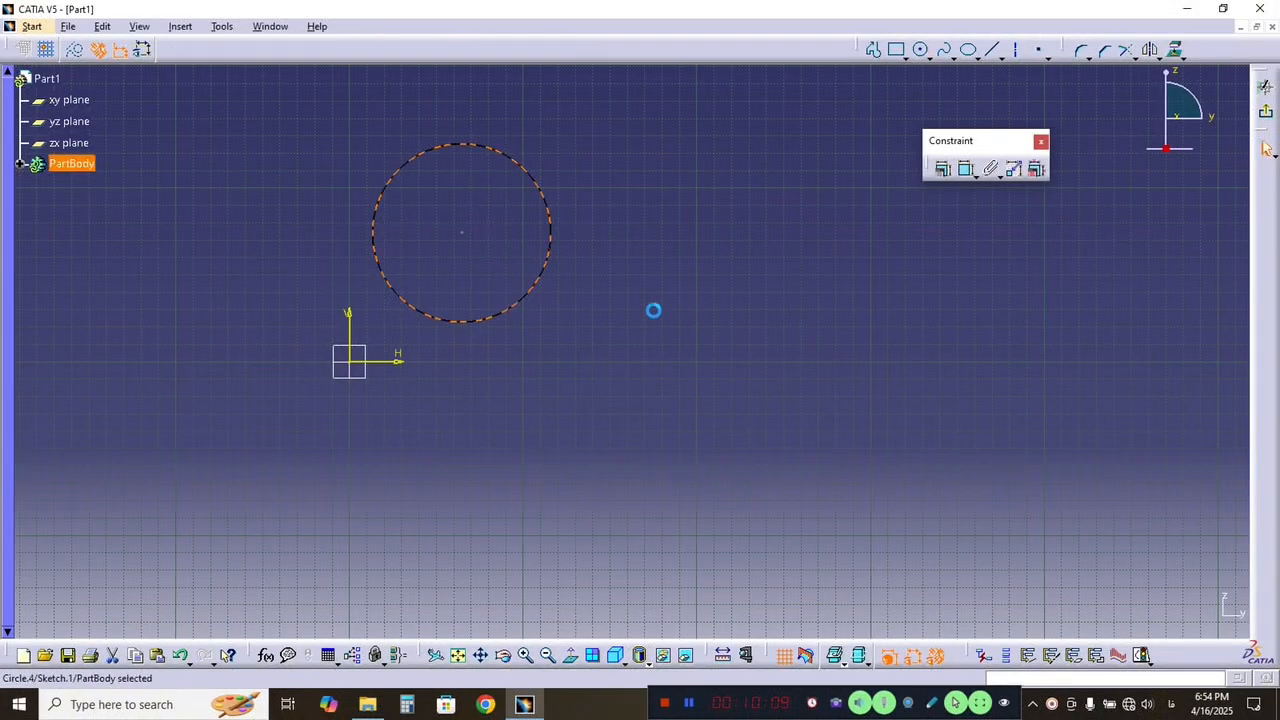
pyautogui.click(921, 52)
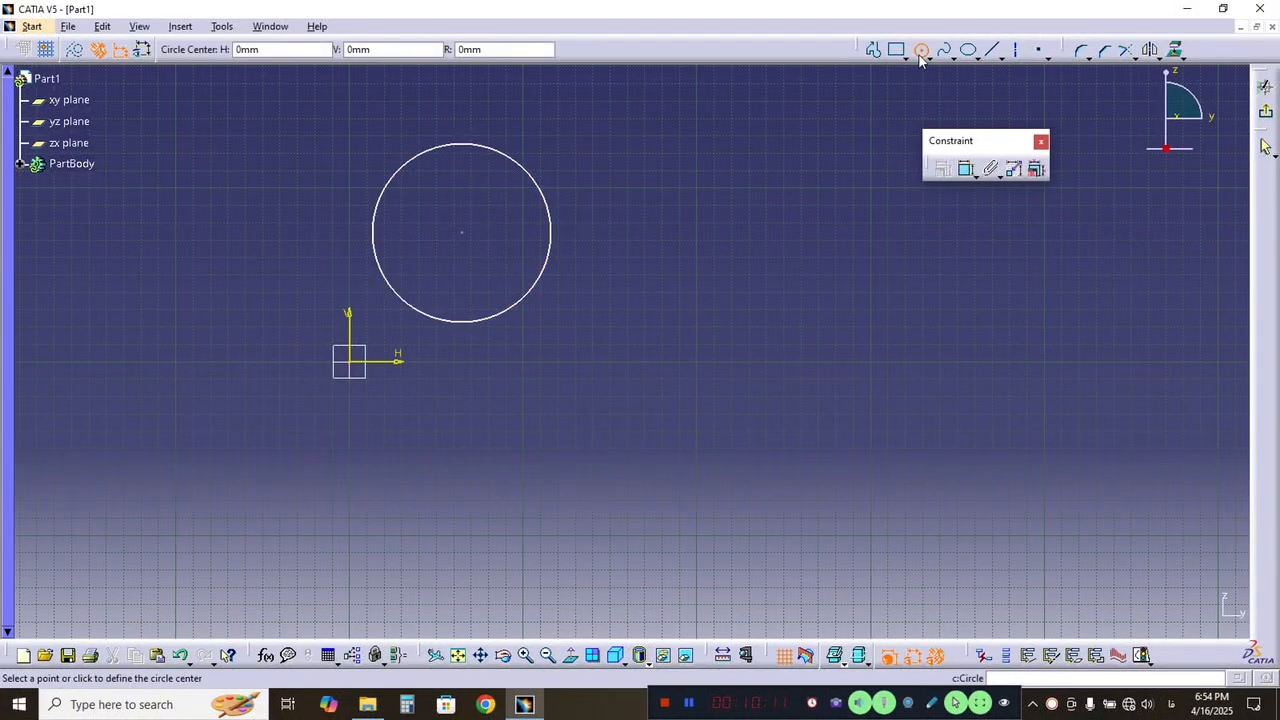
pyautogui.click(711, 361)
pyautogui.click(766, 410)
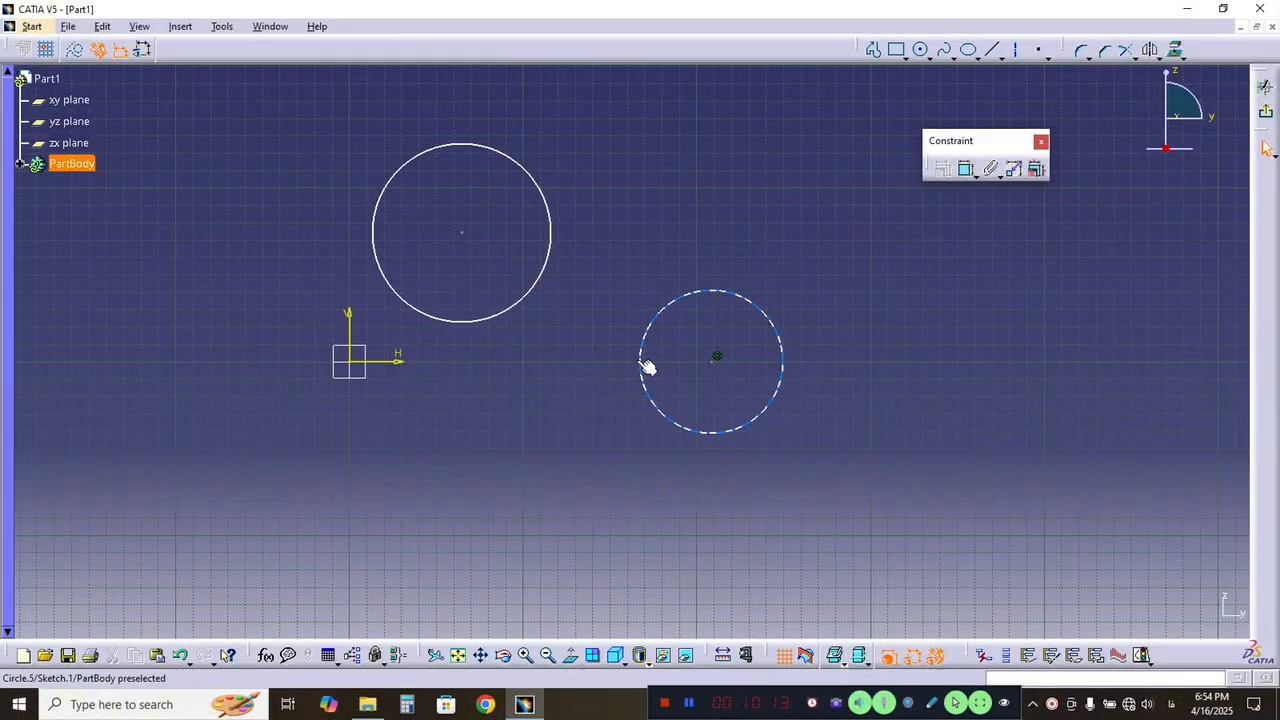
# Try a Concentricity constraint between the two circles, and cancel it.
pyautogui.click(548, 280)
pyautogui.keyDown('ctrl'); pyautogui.click(652, 357); pyautogui.keyUp('ctrl')
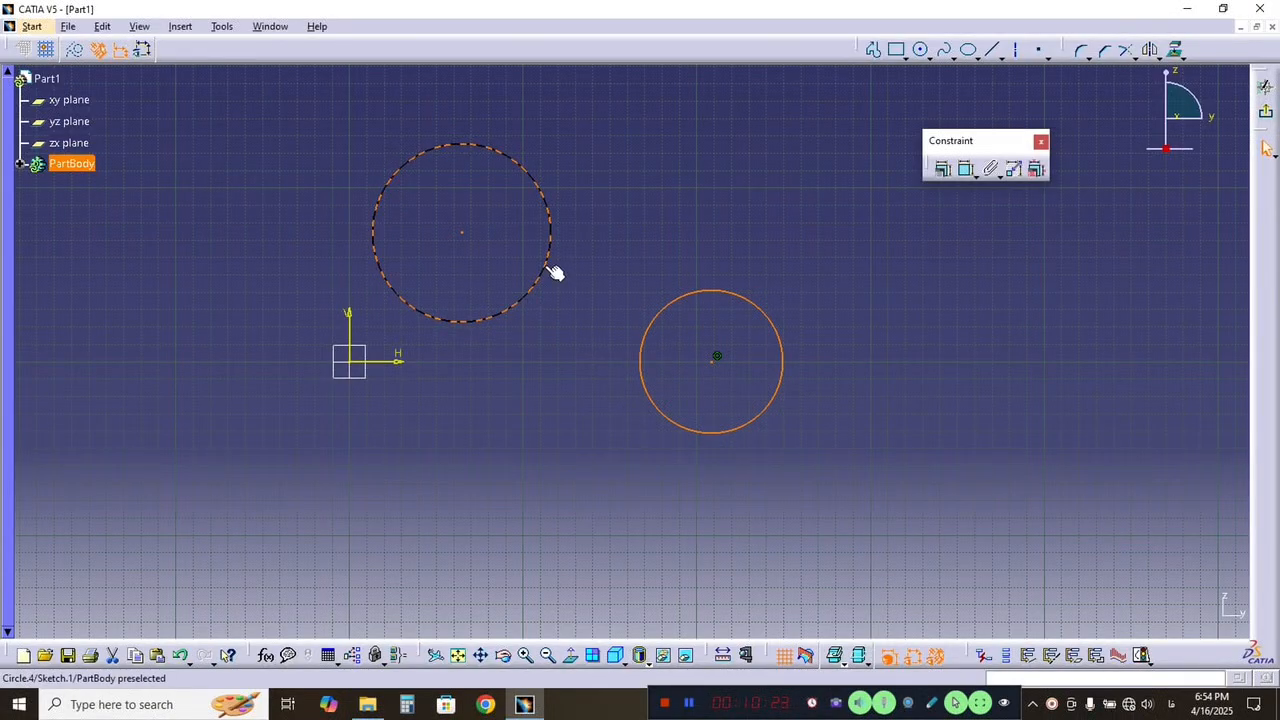
pyautogui.click(942, 168)
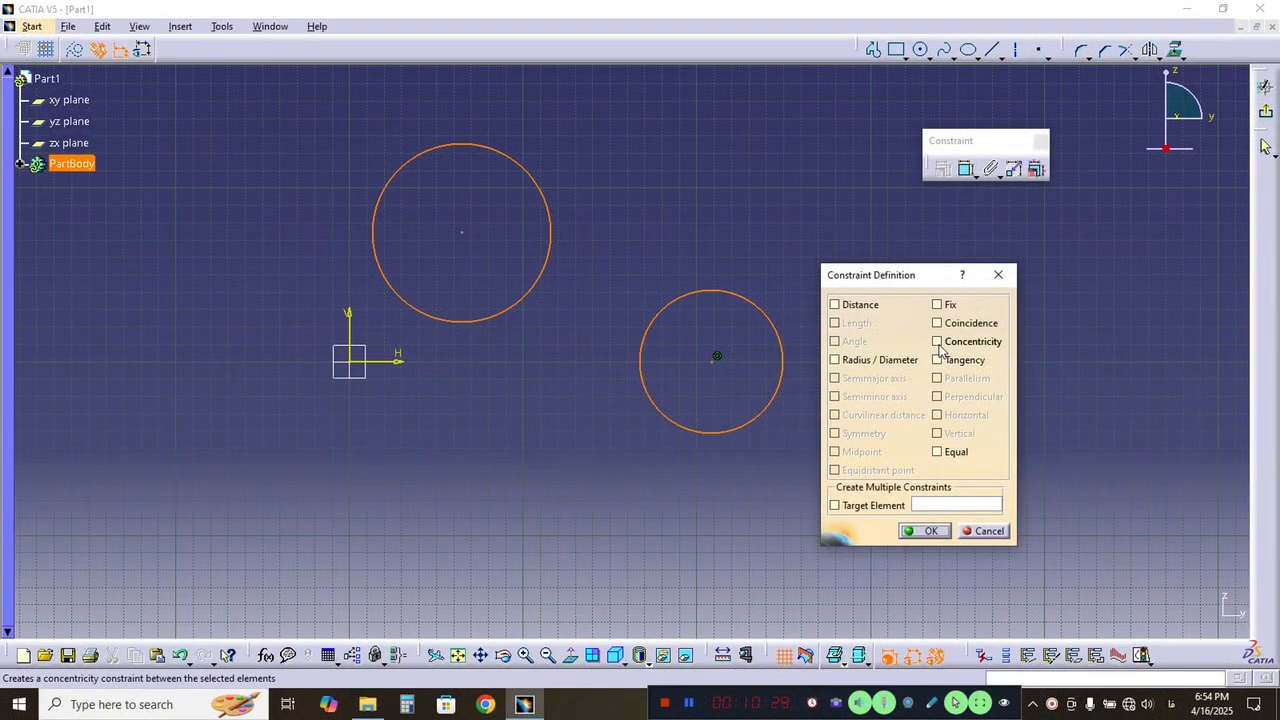
pyautogui.click(938, 342)
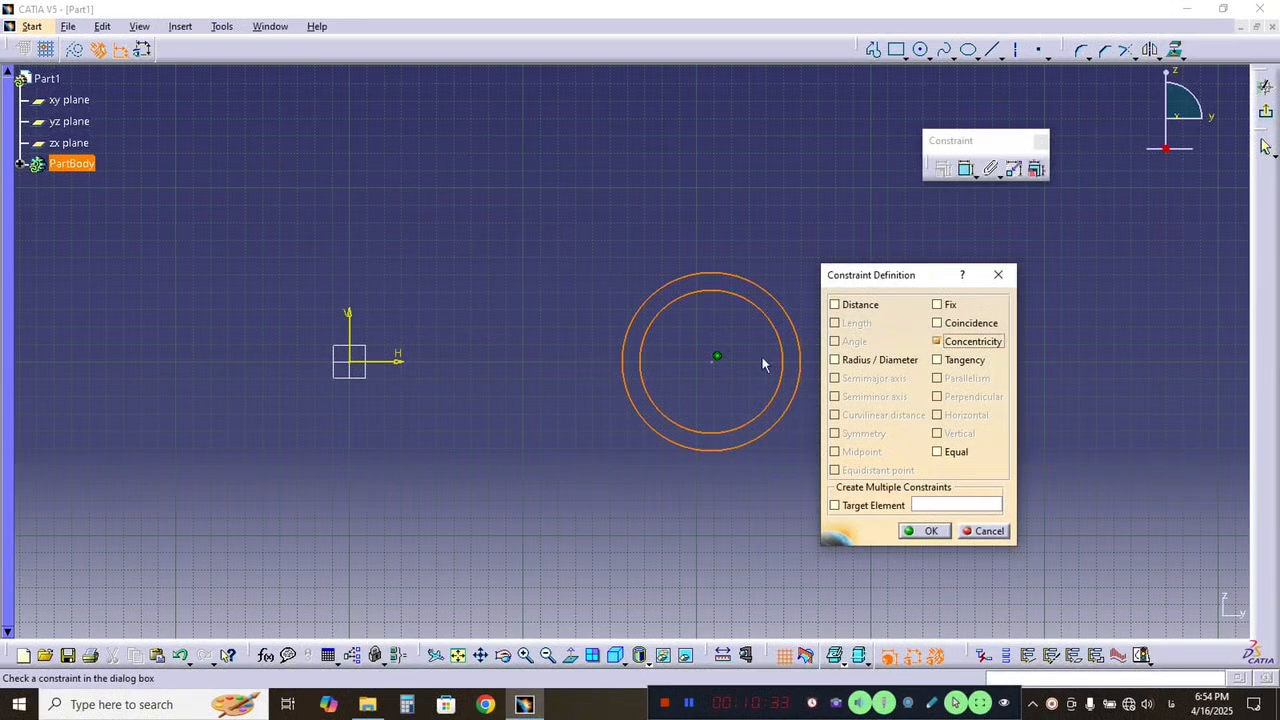
pyautogui.click(984, 531)
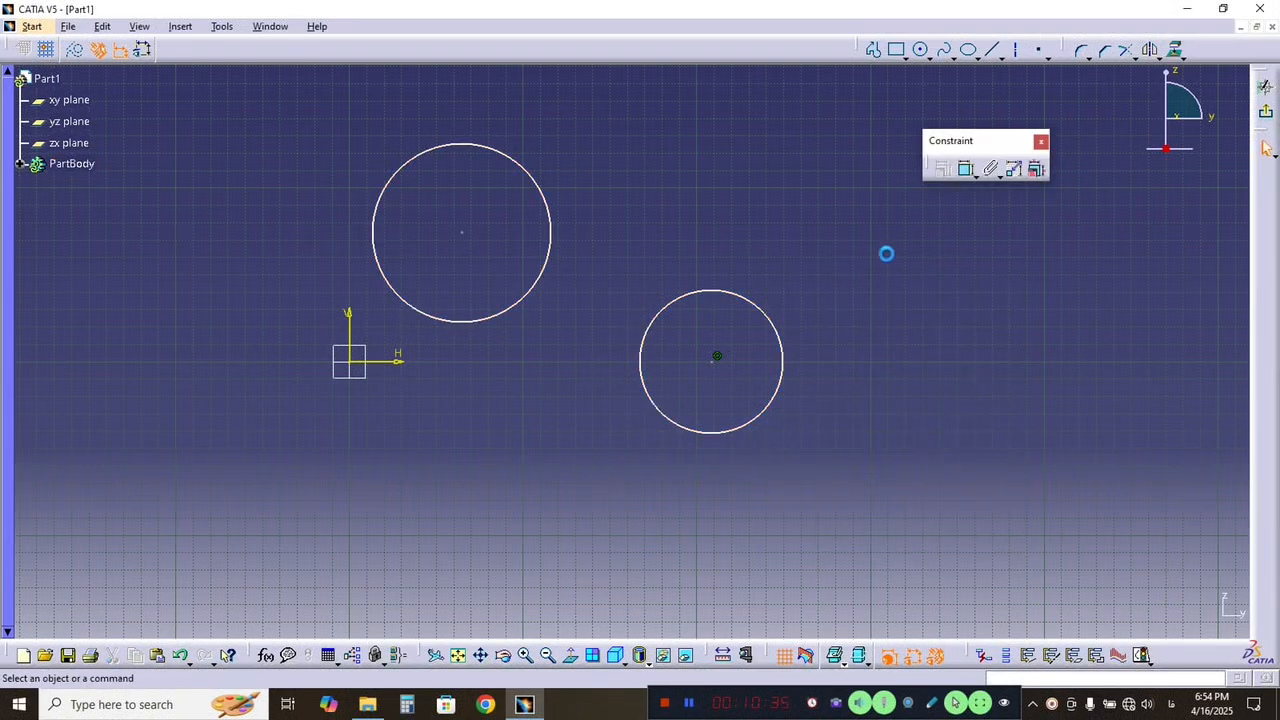
# Try a Tangency constraint between the two undimensioned circles with the upper one selected first, and cancel it.
pyautogui.click(550, 280)
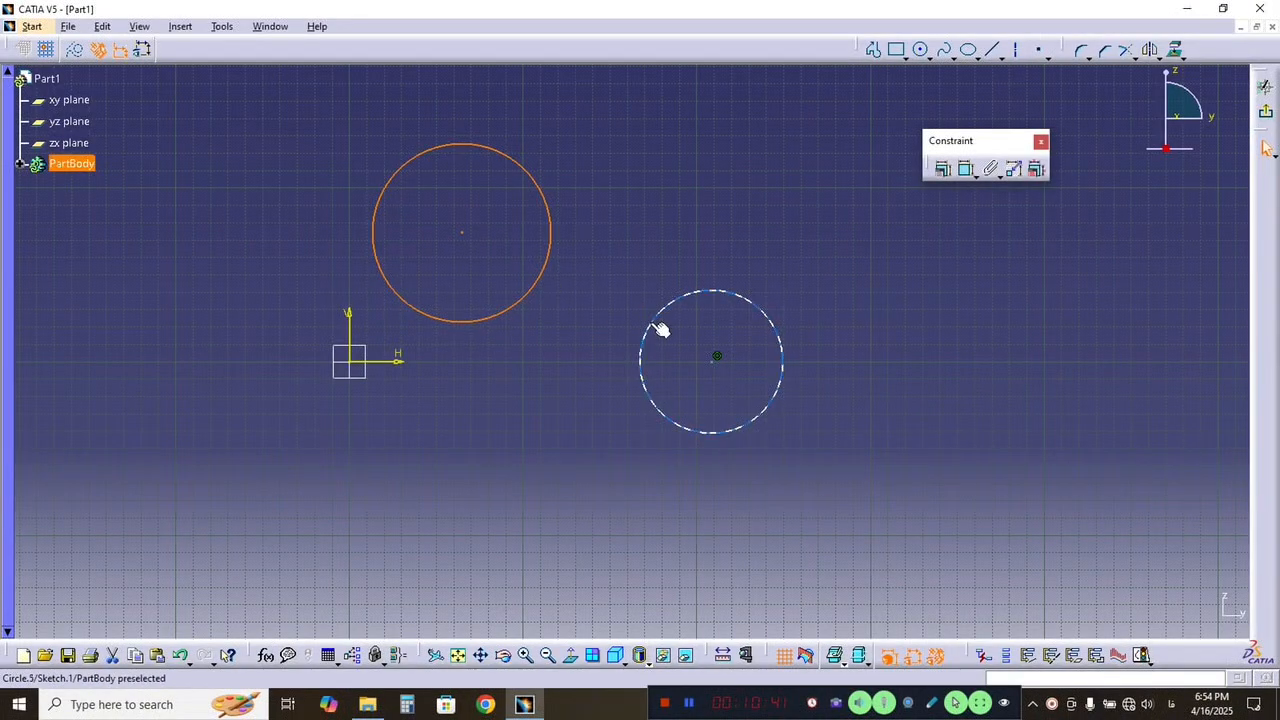
pyautogui.keyDown('ctrl'); pyautogui.click(660, 329); pyautogui.keyUp('ctrl')
pyautogui.click(941, 169)
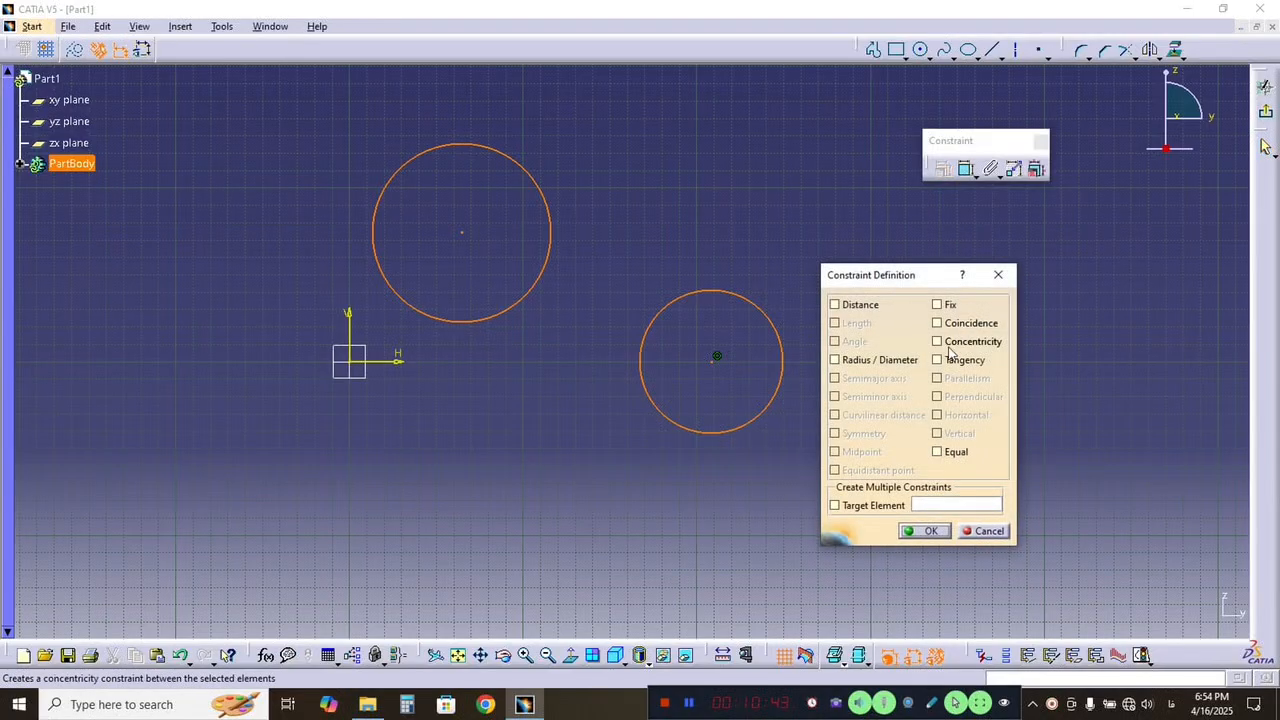
pyautogui.click(937, 360)
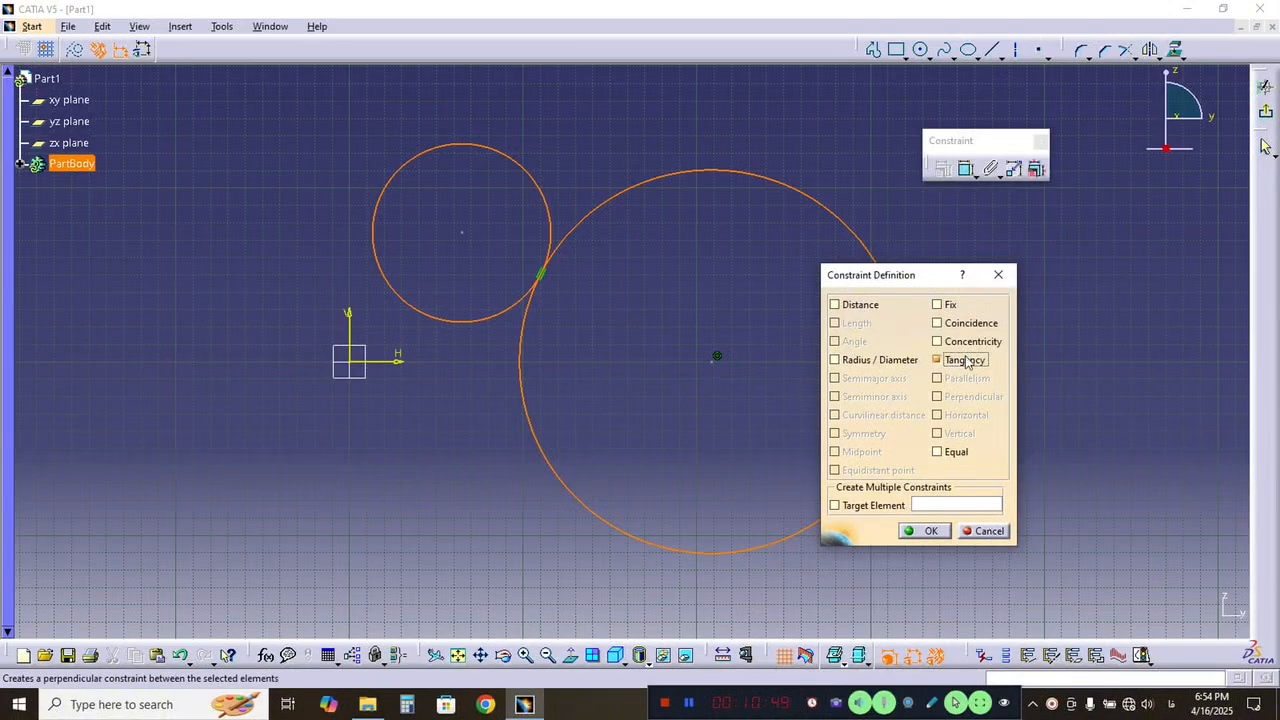
pyautogui.moveTo(914, 277); pyautogui.dragTo(1064, 316)
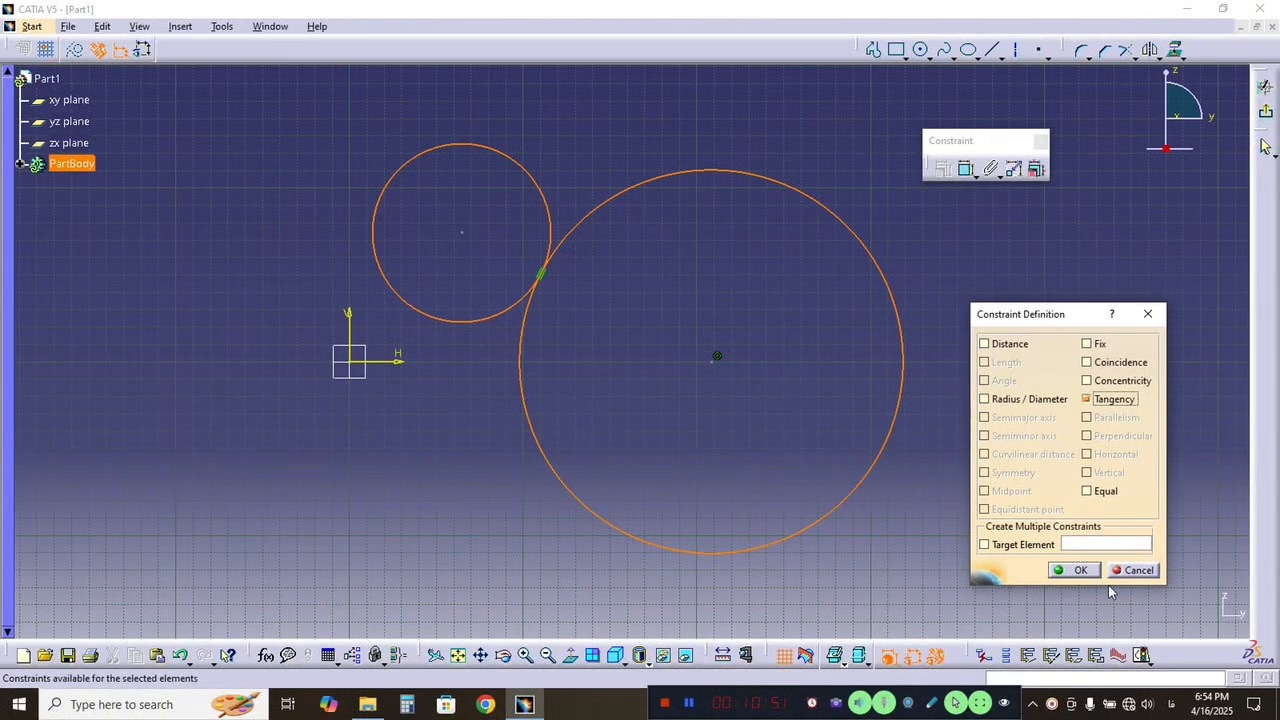
pyautogui.click(1127, 570)
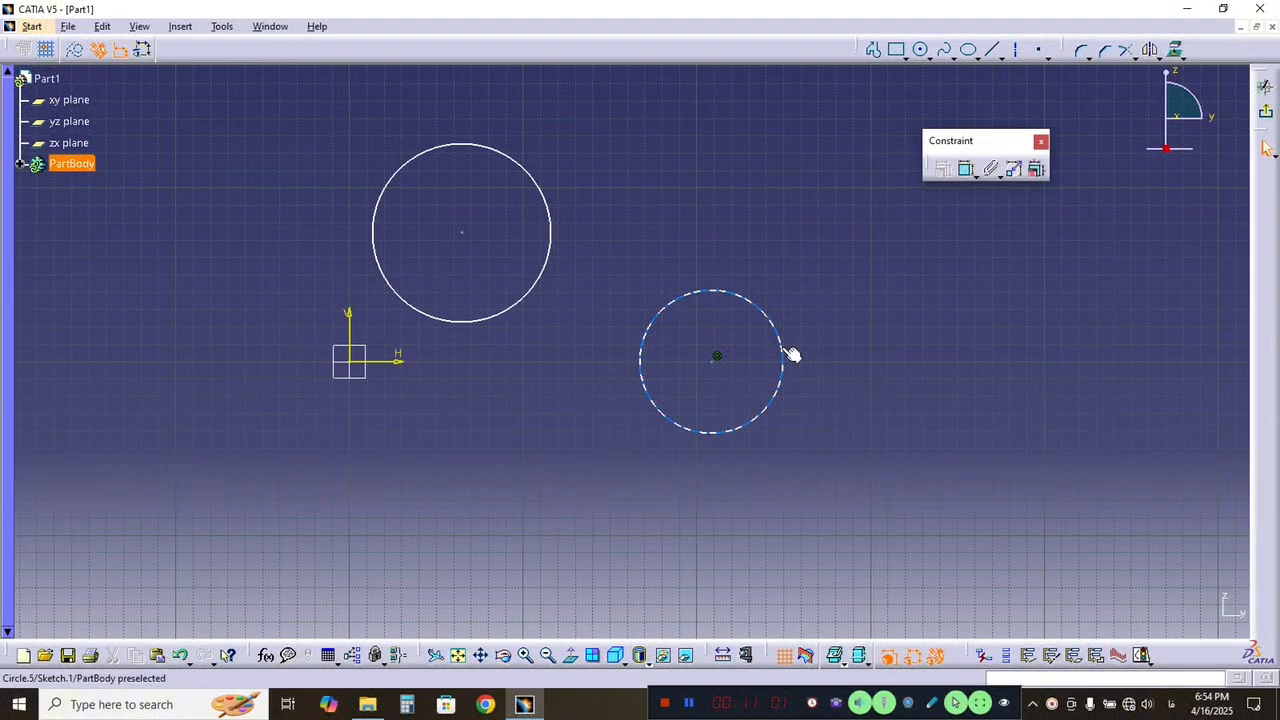
# Dimension the lower circle, switching the constraint to radius and back to diameter before placing it outside the circle.
pyautogui.click(967, 170)
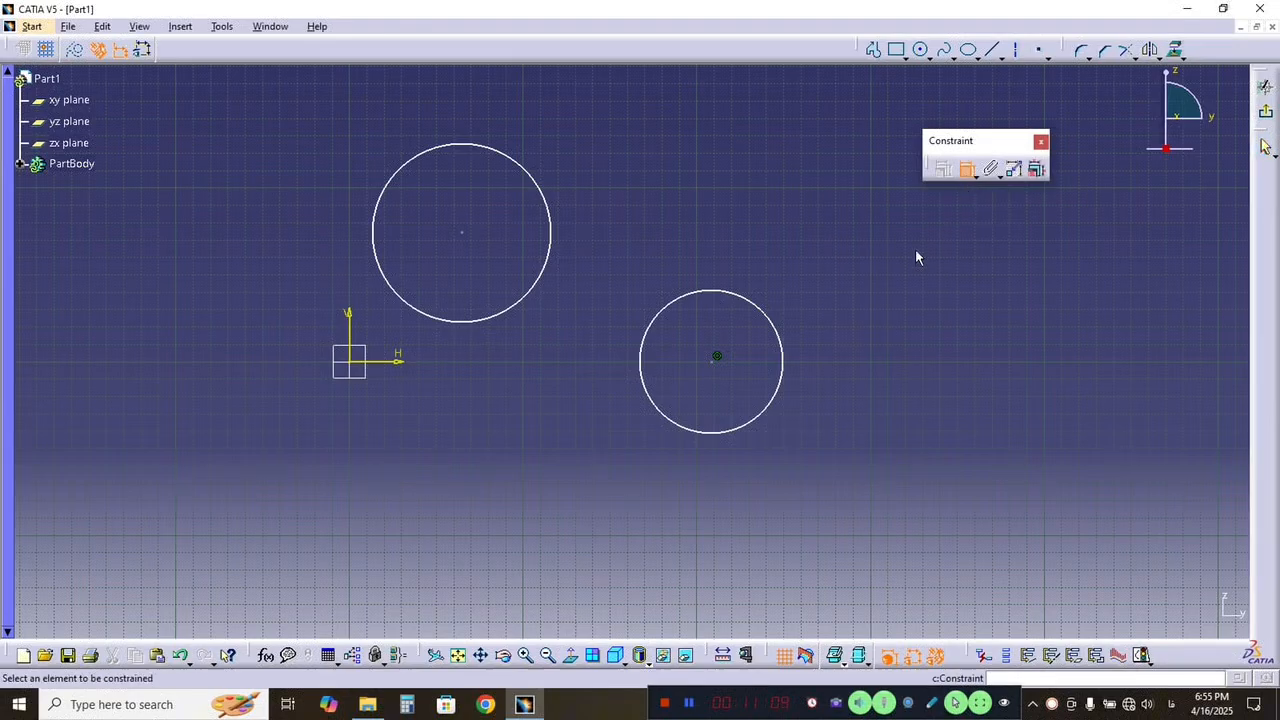
pyautogui.click(779, 343)
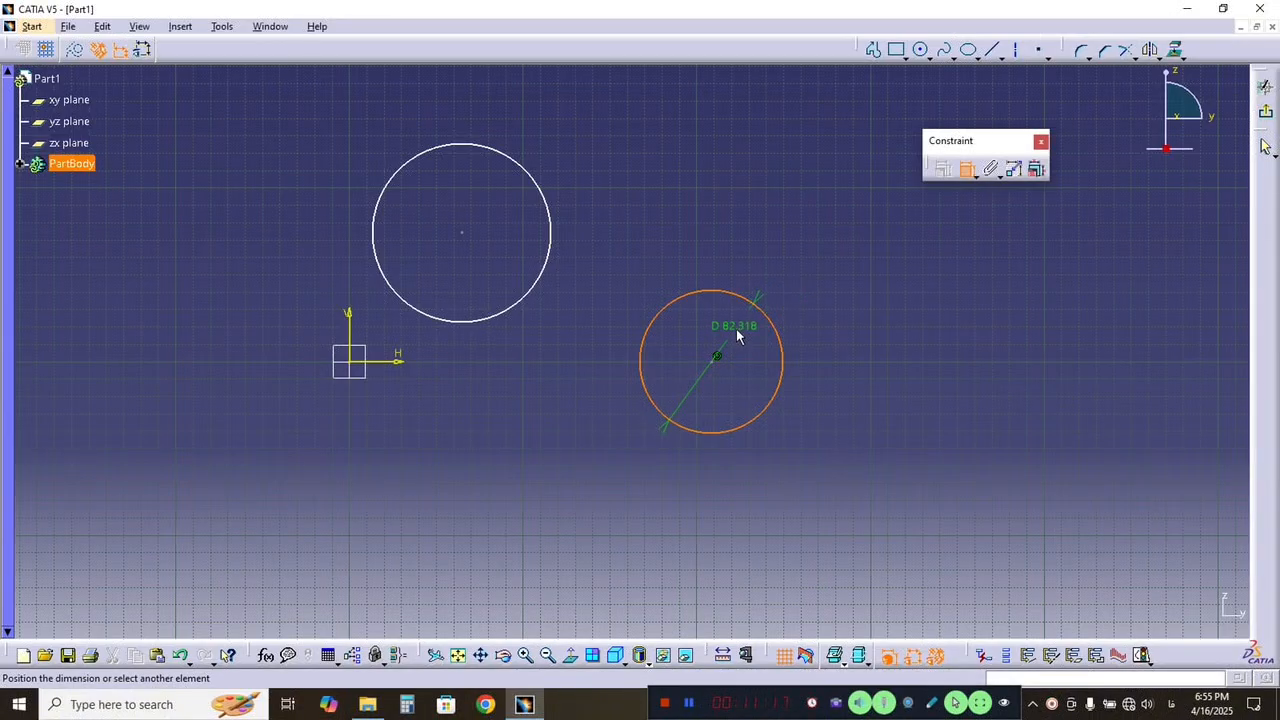
pyautogui.rightClick(736, 329)
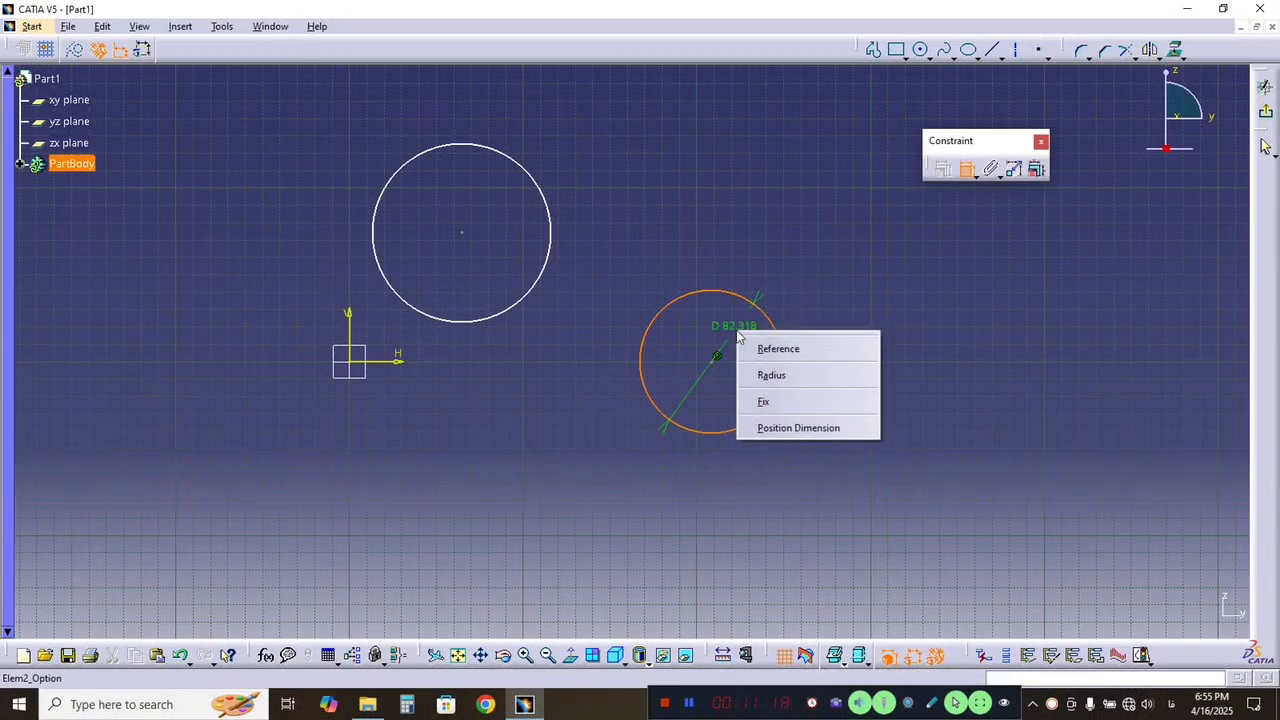
pyautogui.click(789, 379)
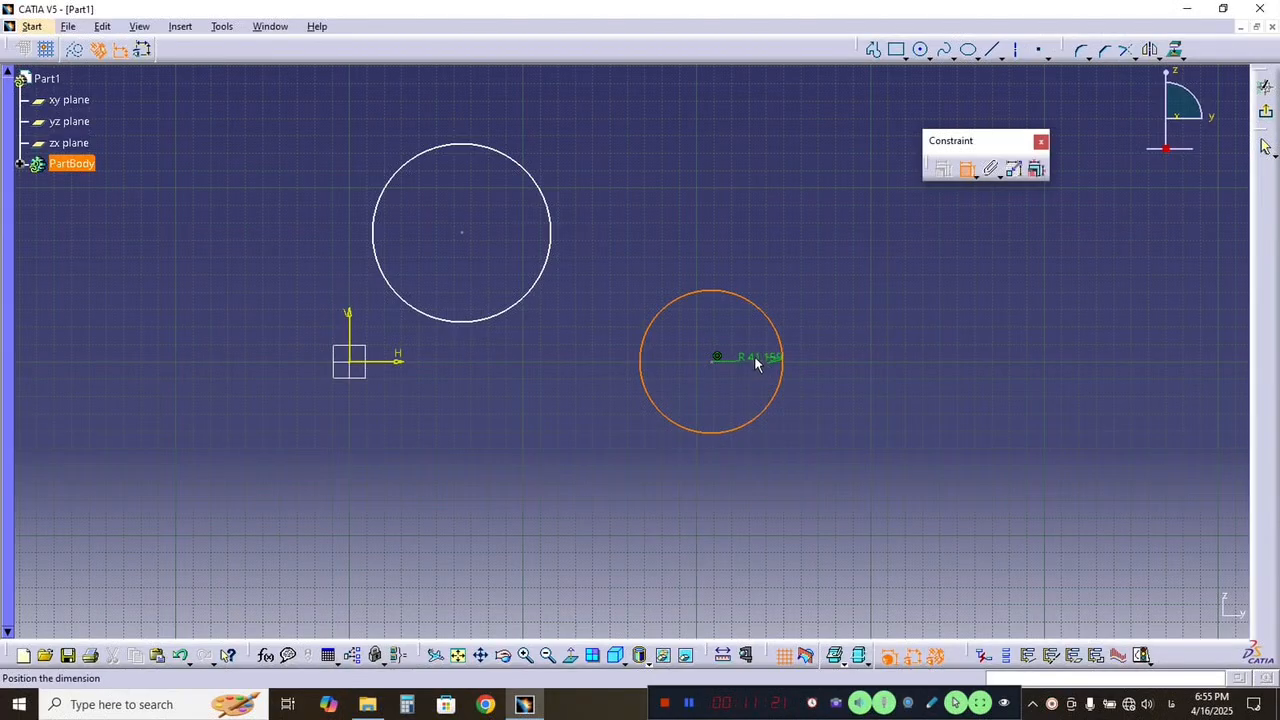
pyautogui.rightClick(859, 369)
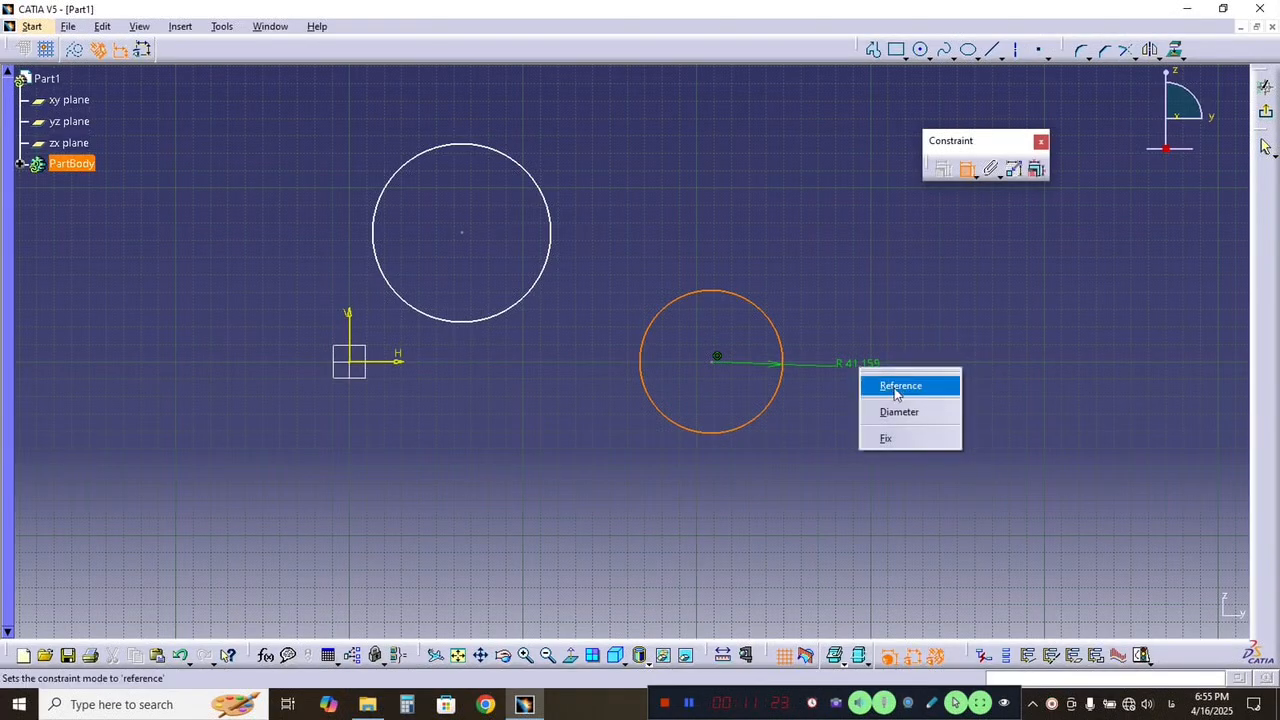
pyautogui.click(918, 414)
pyautogui.click(844, 345)
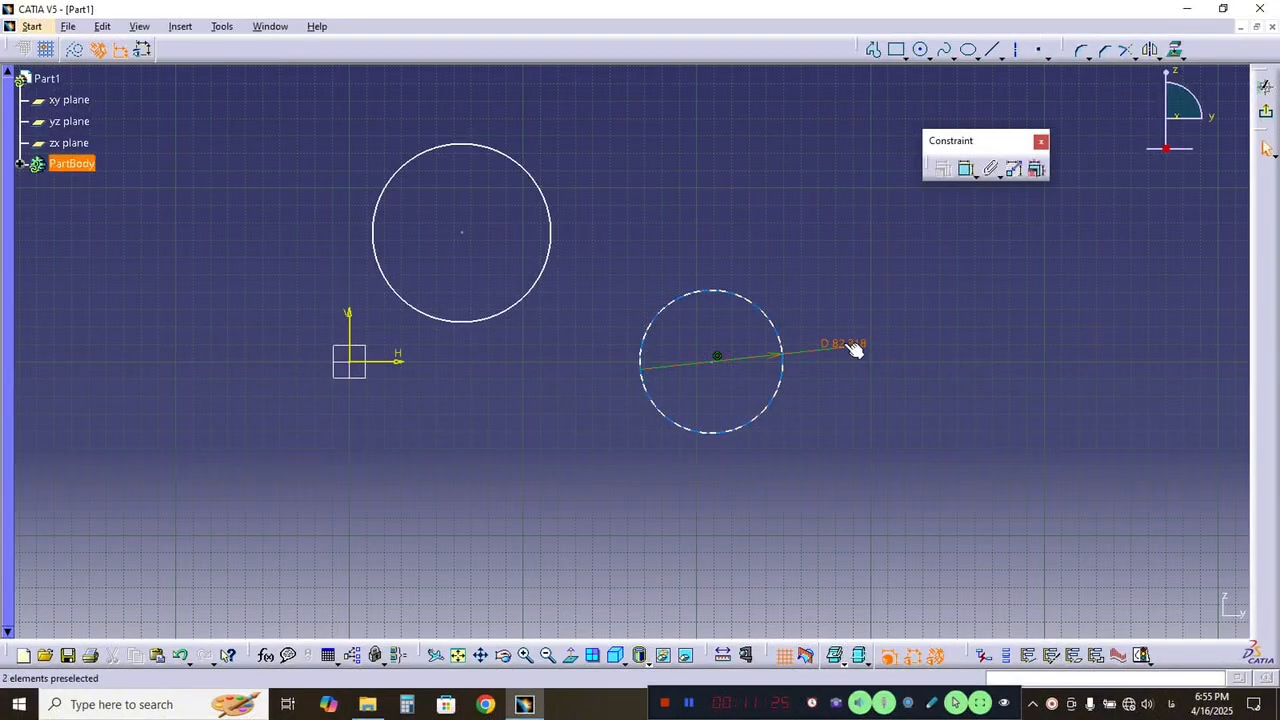
# Try a Tangency constraint between the upper circle and the diameter-dimensioned lower circle, and cancel it.
pyautogui.click(550, 287)
pyautogui.keyDown('ctrl'); pyautogui.click(665, 321); pyautogui.keyUp('ctrl')
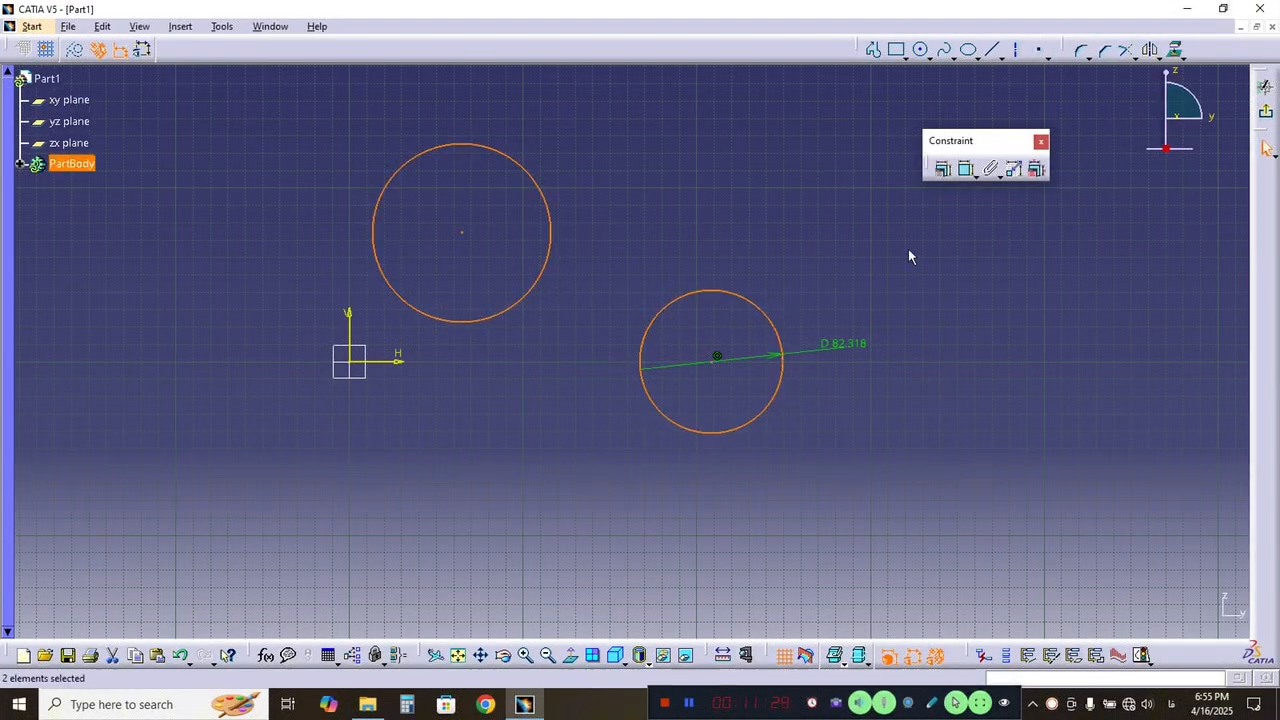
pyautogui.click(941, 170)
pyautogui.click(1087, 399)
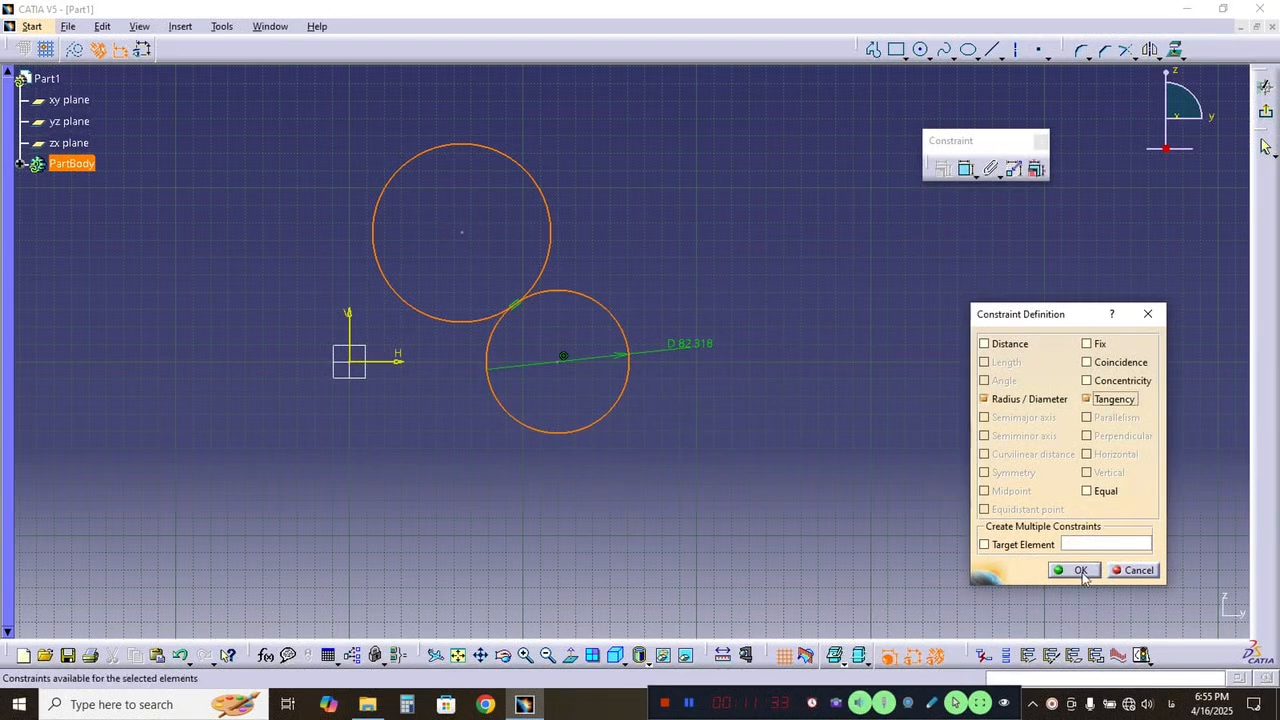
pyautogui.click(1131, 572)
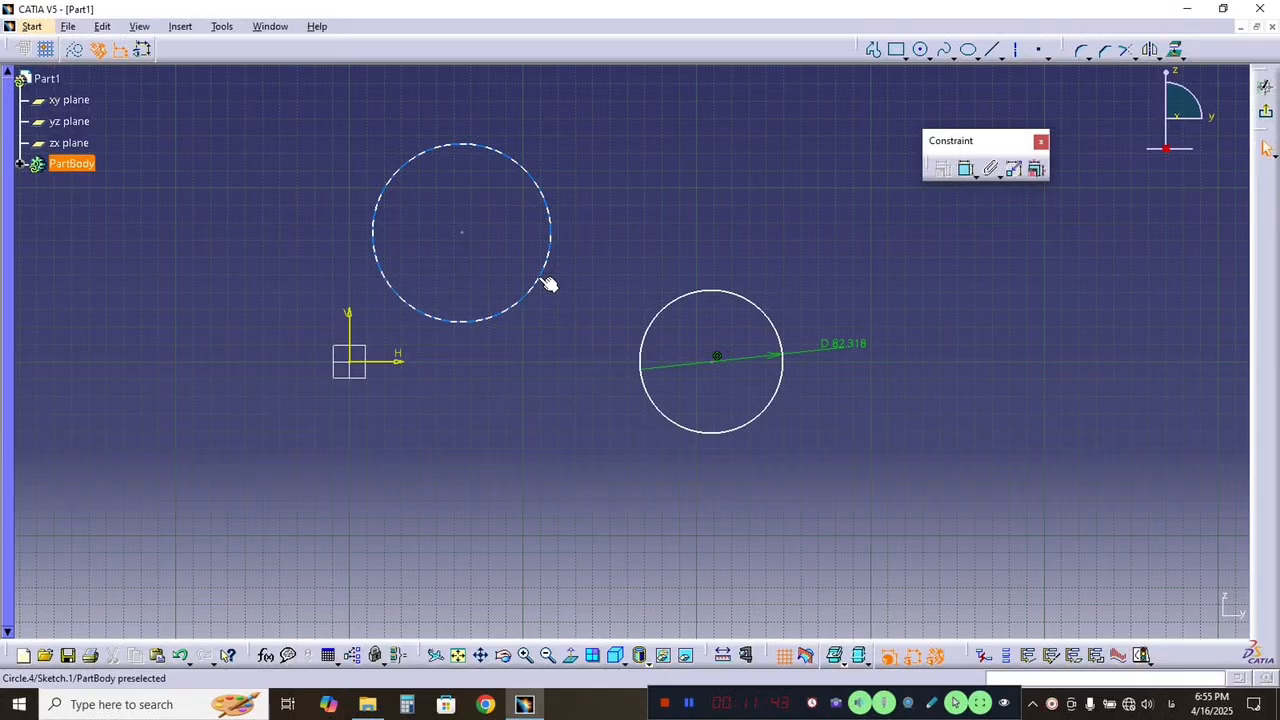
# Repeat the Tangency trial, selecting the upper circle before the diameter-dimensioned lower circle, and cancel it.
pyautogui.click(548, 284)
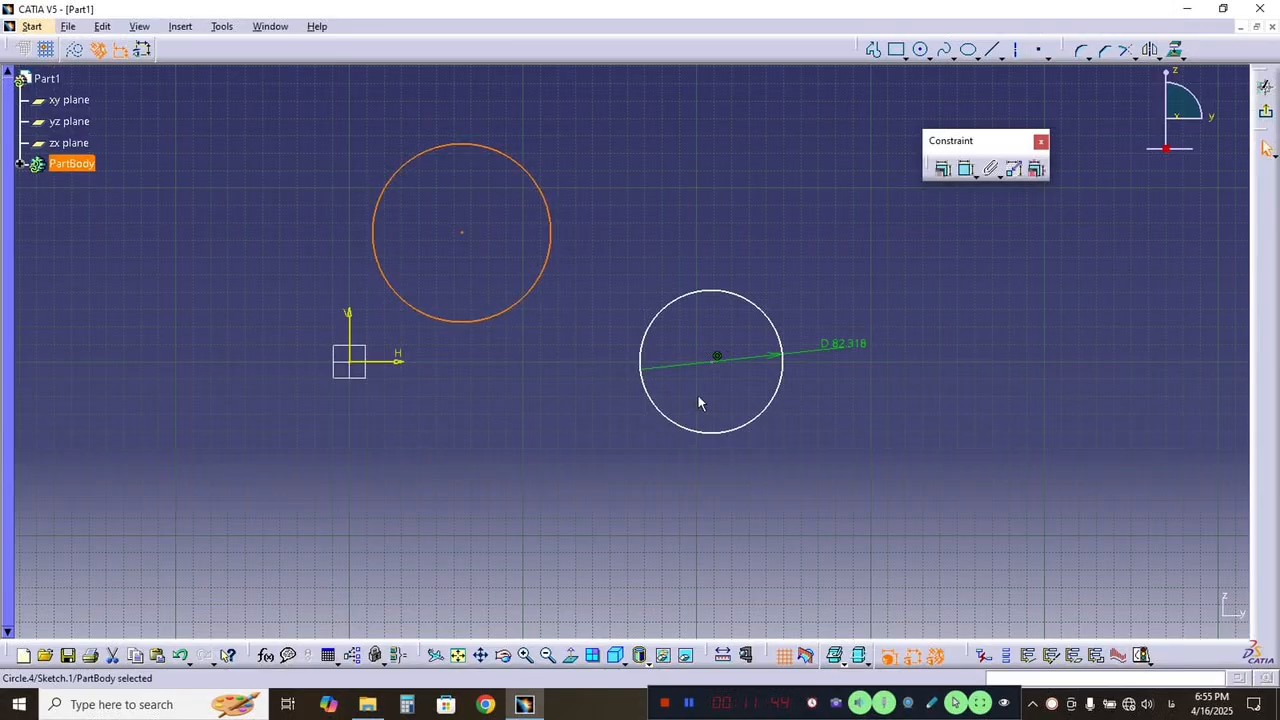
pyautogui.keyDown('ctrl'); pyautogui.click(775, 407); pyautogui.keyUp('ctrl')
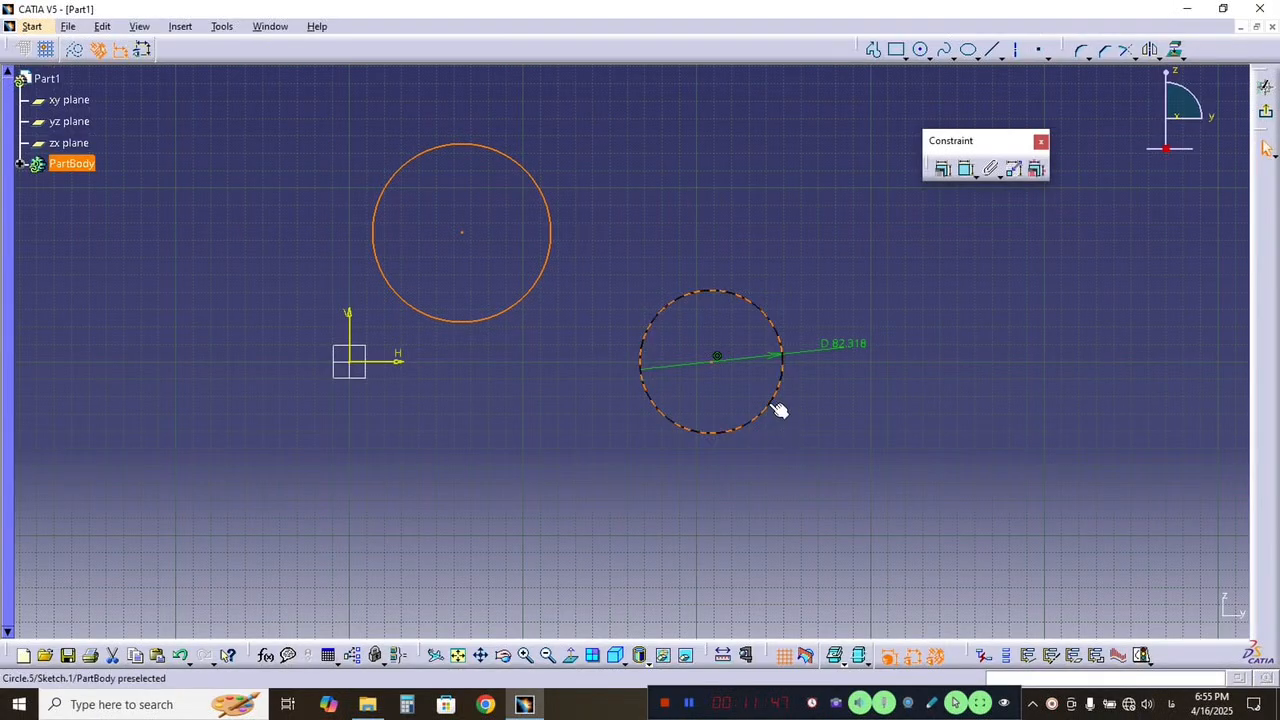
pyautogui.click(942, 169)
pyautogui.click(1088, 400)
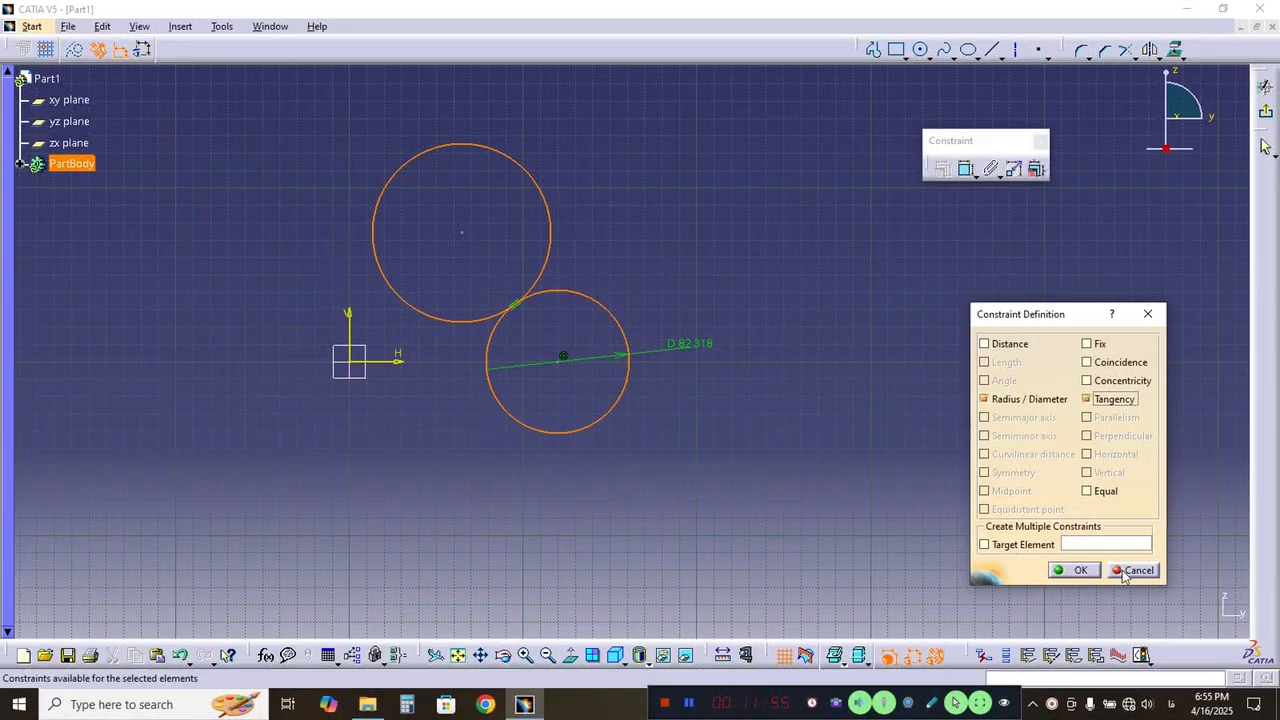
pyautogui.click(1124, 574)
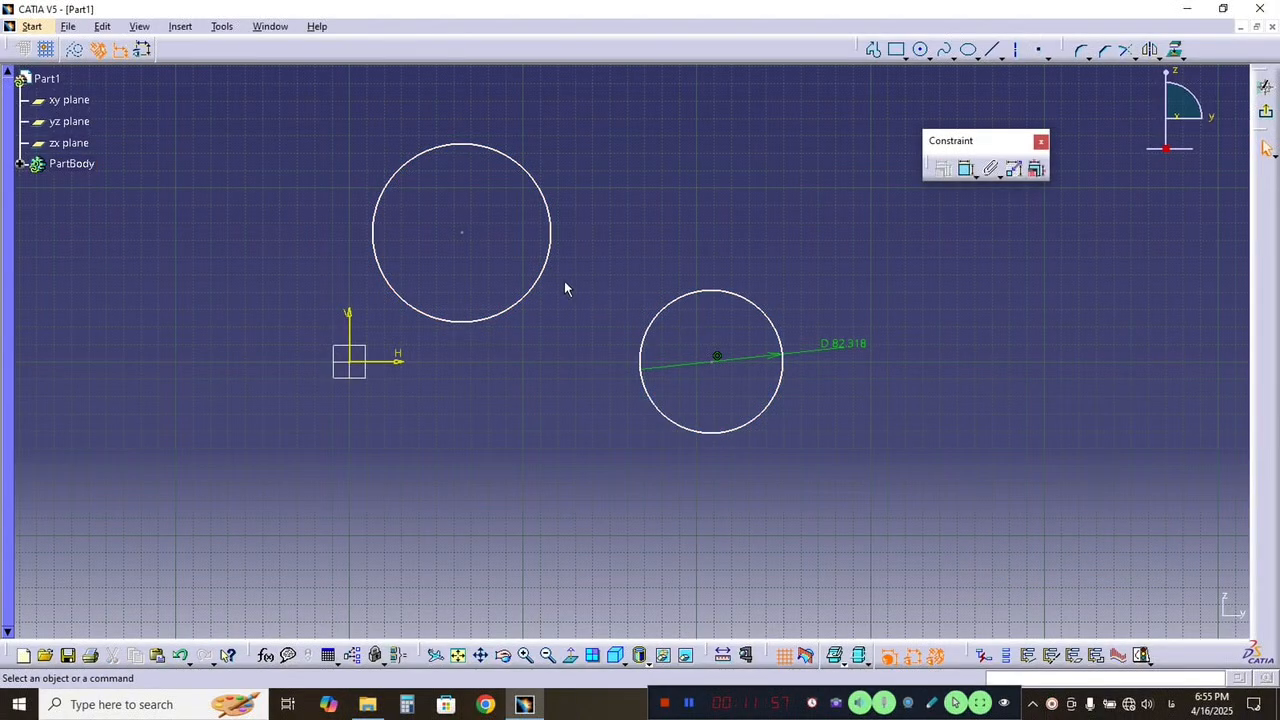
# Delete the diameter-dimensioned circle and draw an inclined line below the remaining circle.
pyautogui.click(722, 292)
pyautogui.press('Delete')
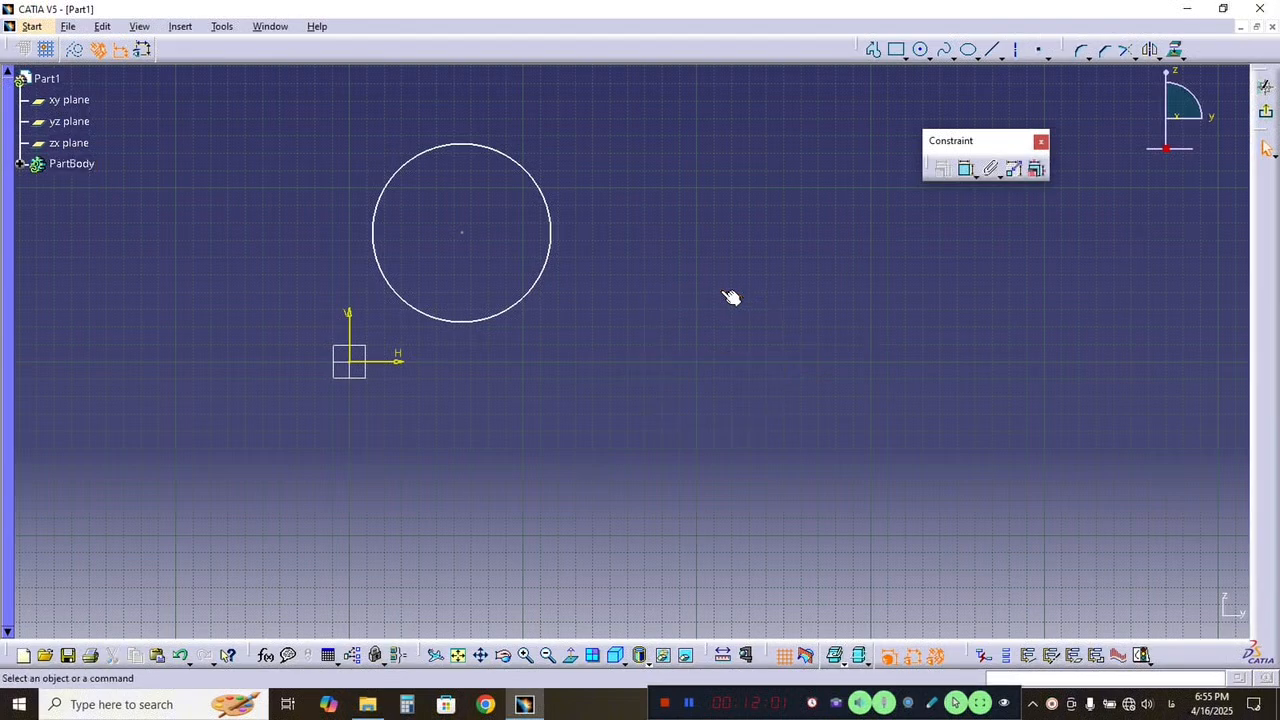
pyautogui.click(991, 52)
pyautogui.click(817, 321)
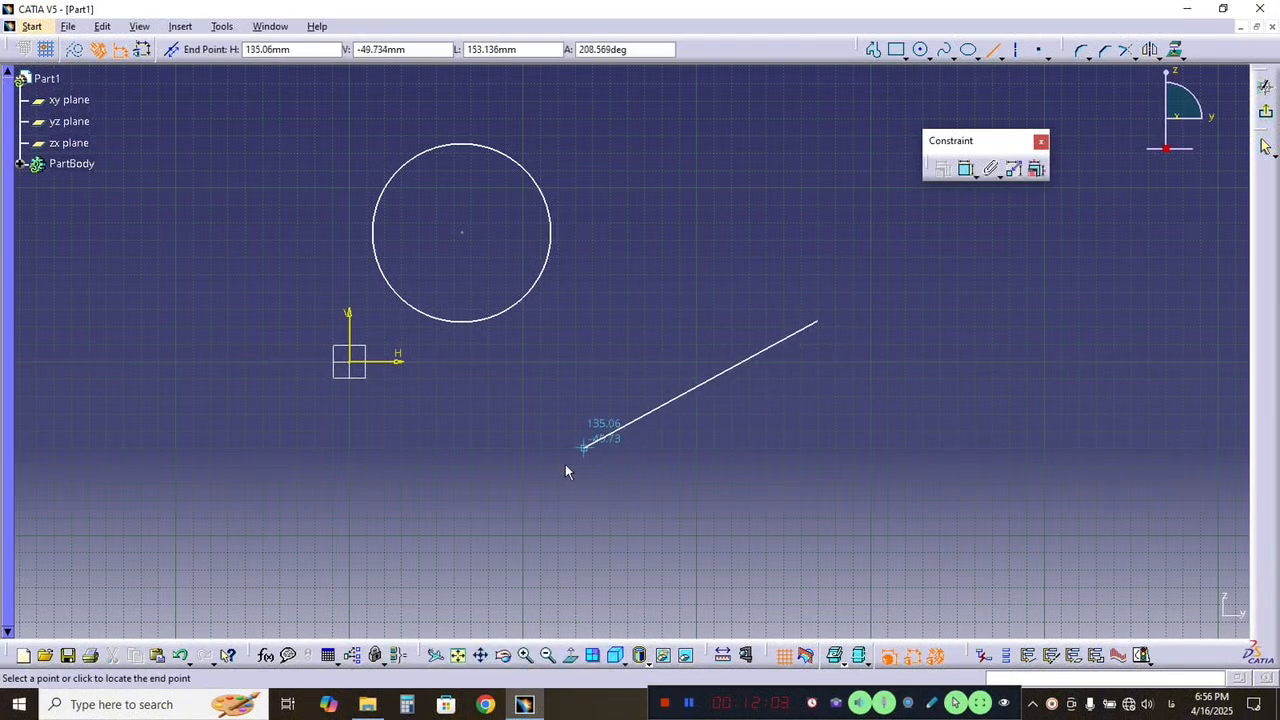
pyautogui.click(445, 478)
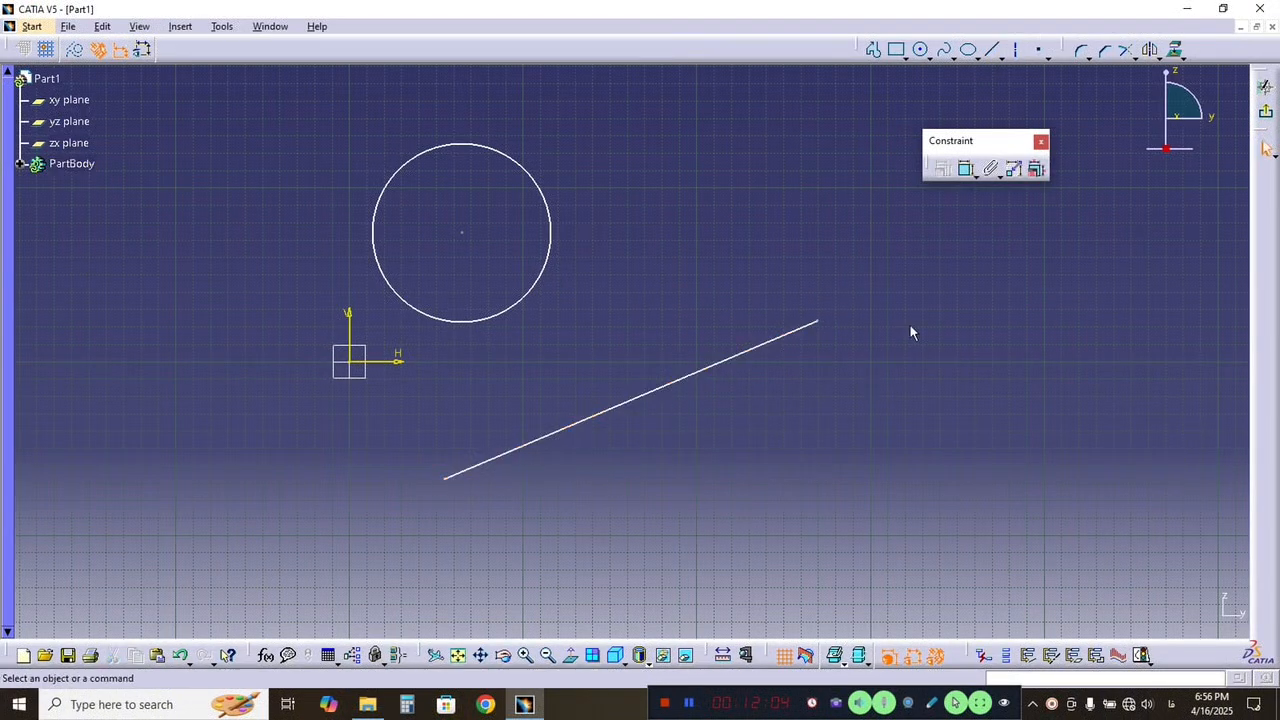
# Review the constraint options offered for the line together with the circle, and close them without applying any.
pyautogui.click(721, 362)
pyautogui.keyDown('ctrl'); pyautogui.click(530, 305); pyautogui.keyUp('ctrl')
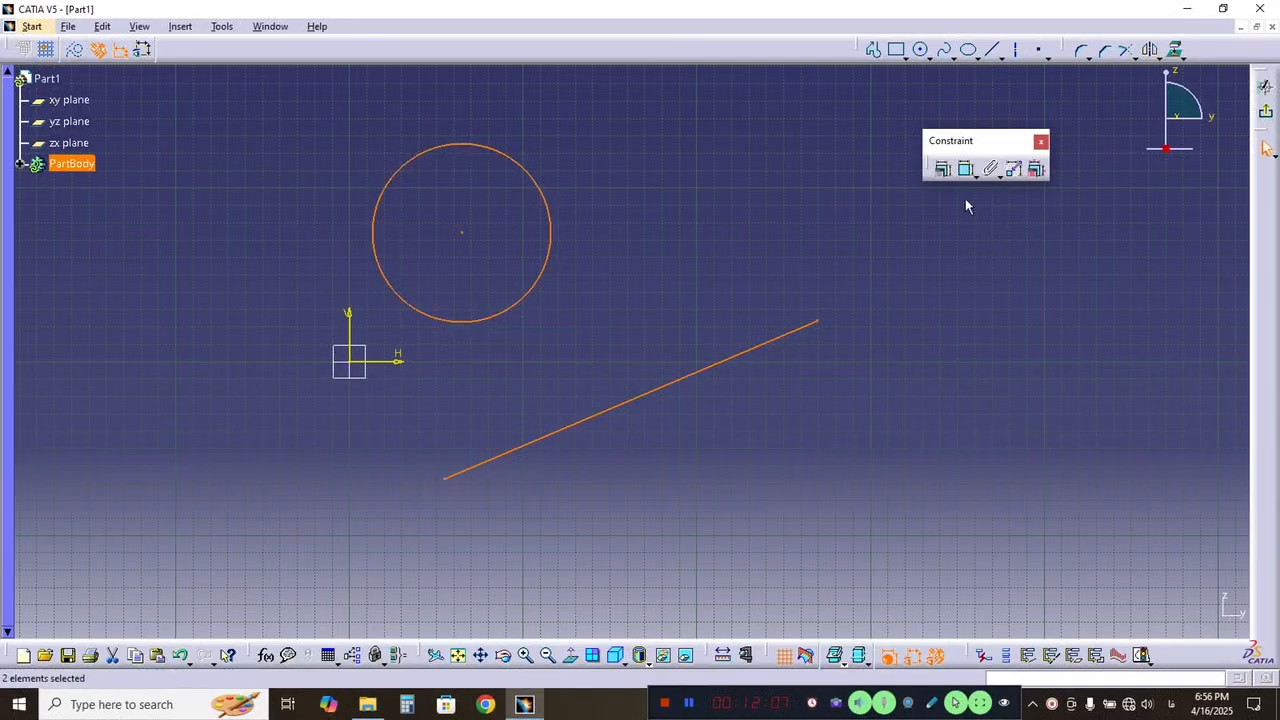
pyautogui.click(941, 169)
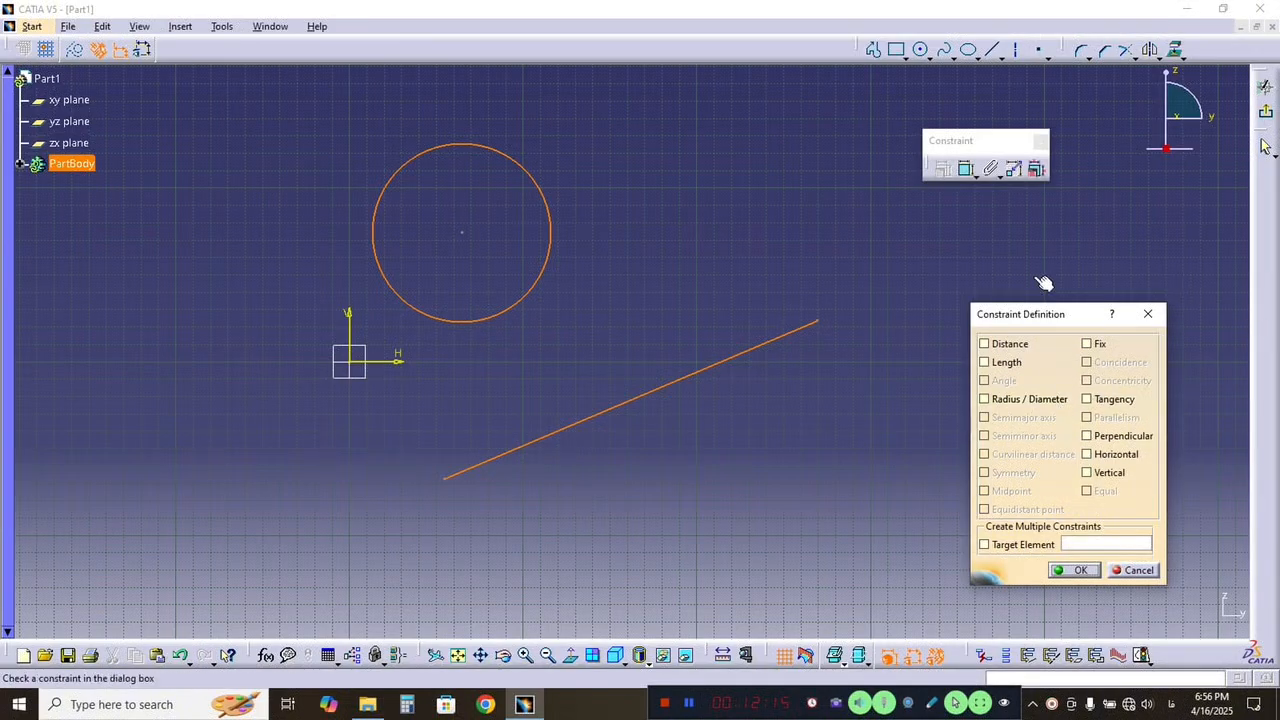
pyautogui.click(1147, 314)
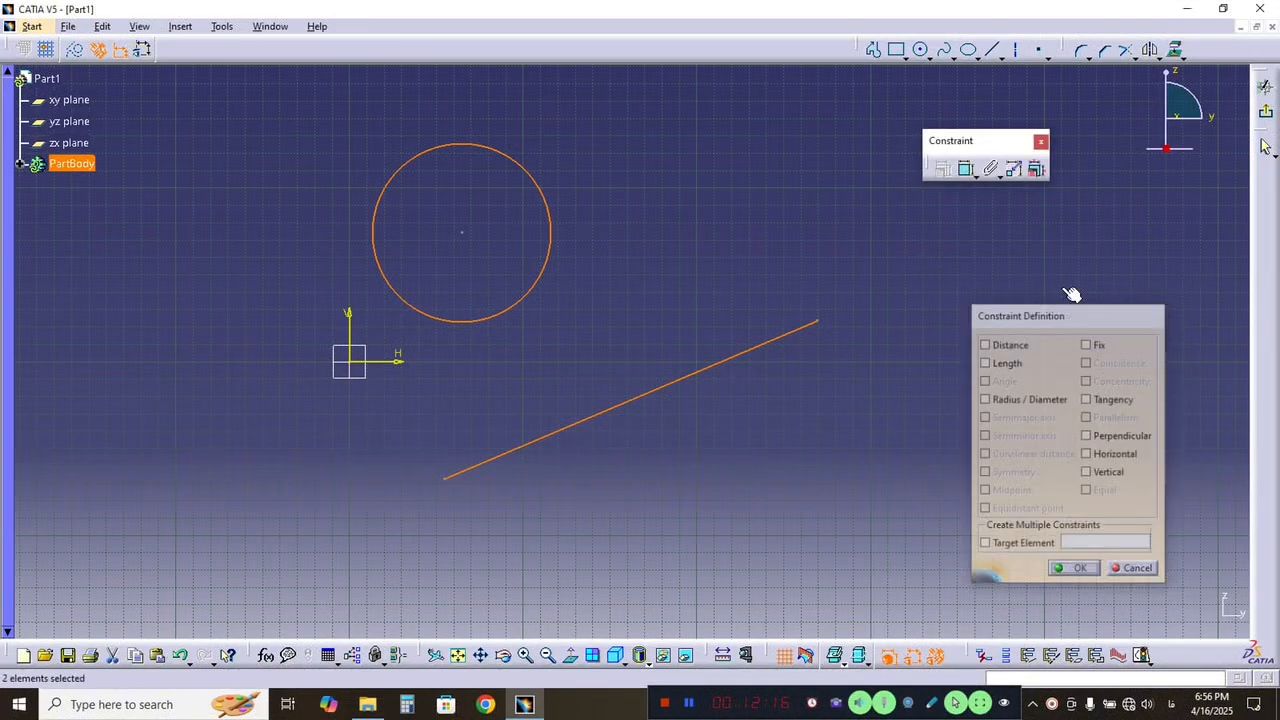
# Apply a Coincidence constraint between the circle's centre point and the inclined line, and inspect the constraint symbol up close.
pyautogui.click(466, 233)
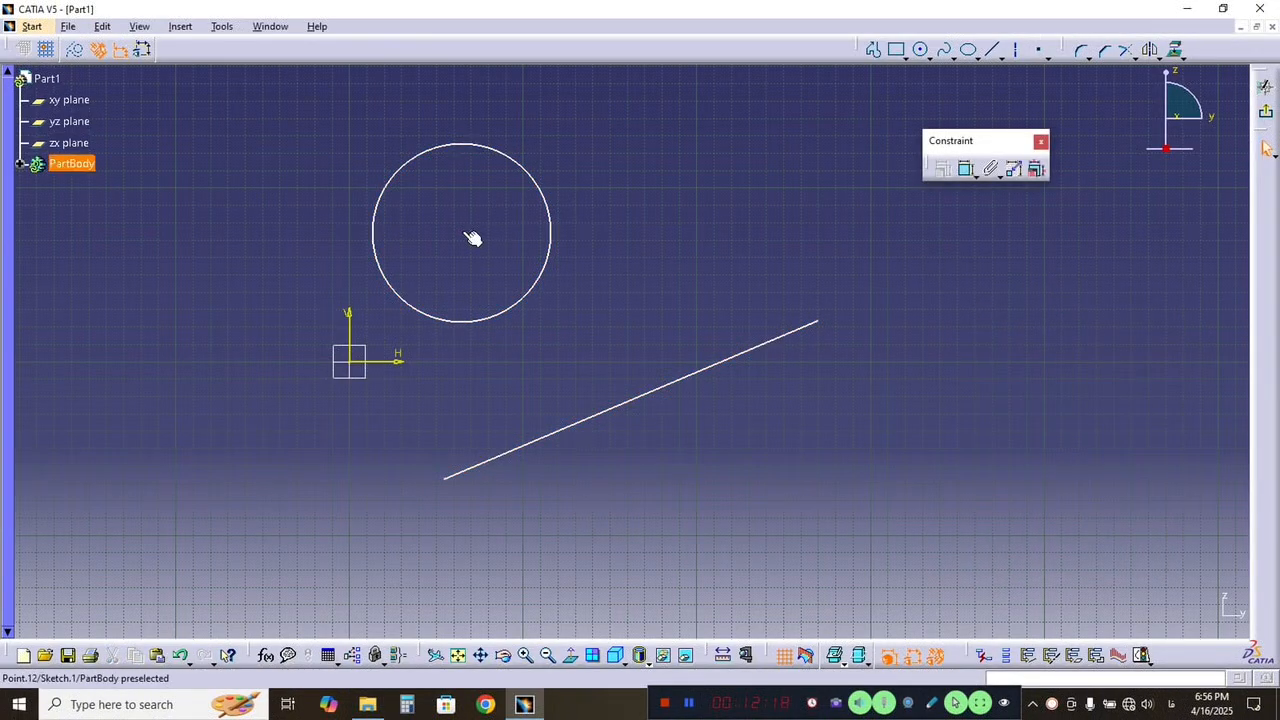
pyautogui.keyDown('ctrl'); pyautogui.click(628, 402); pyautogui.keyUp('ctrl')
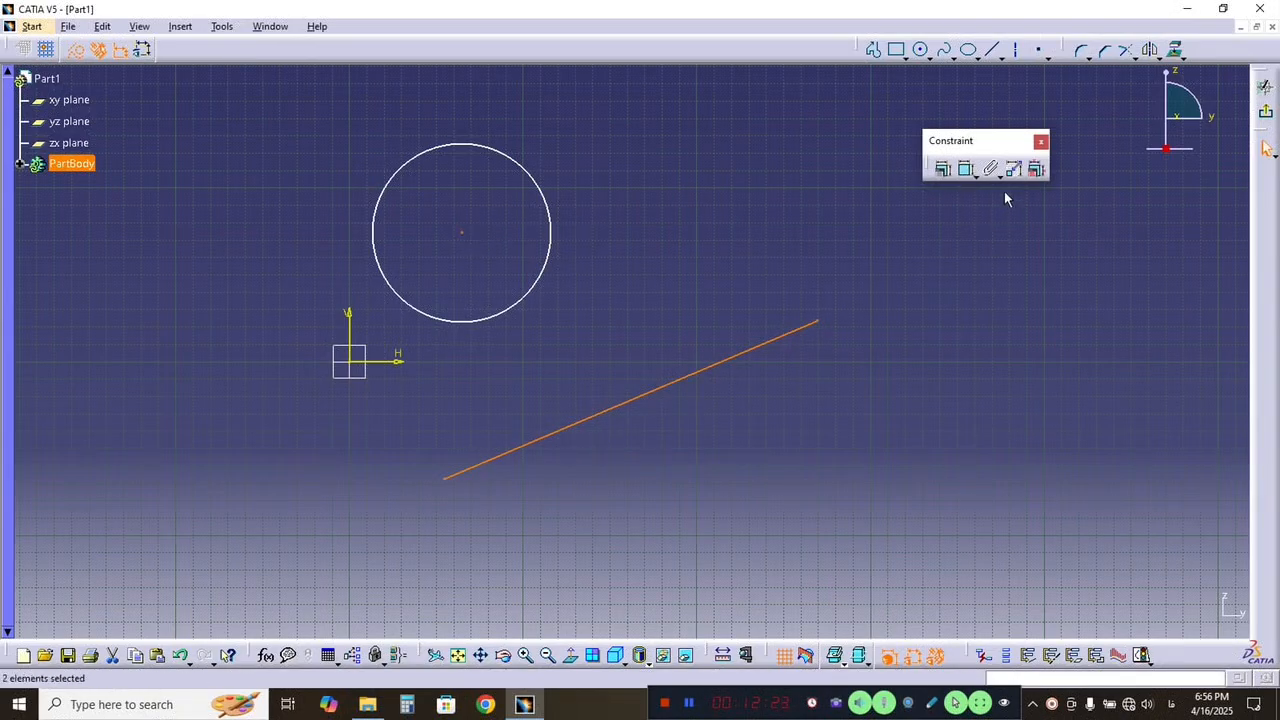
pyautogui.click(942, 168)
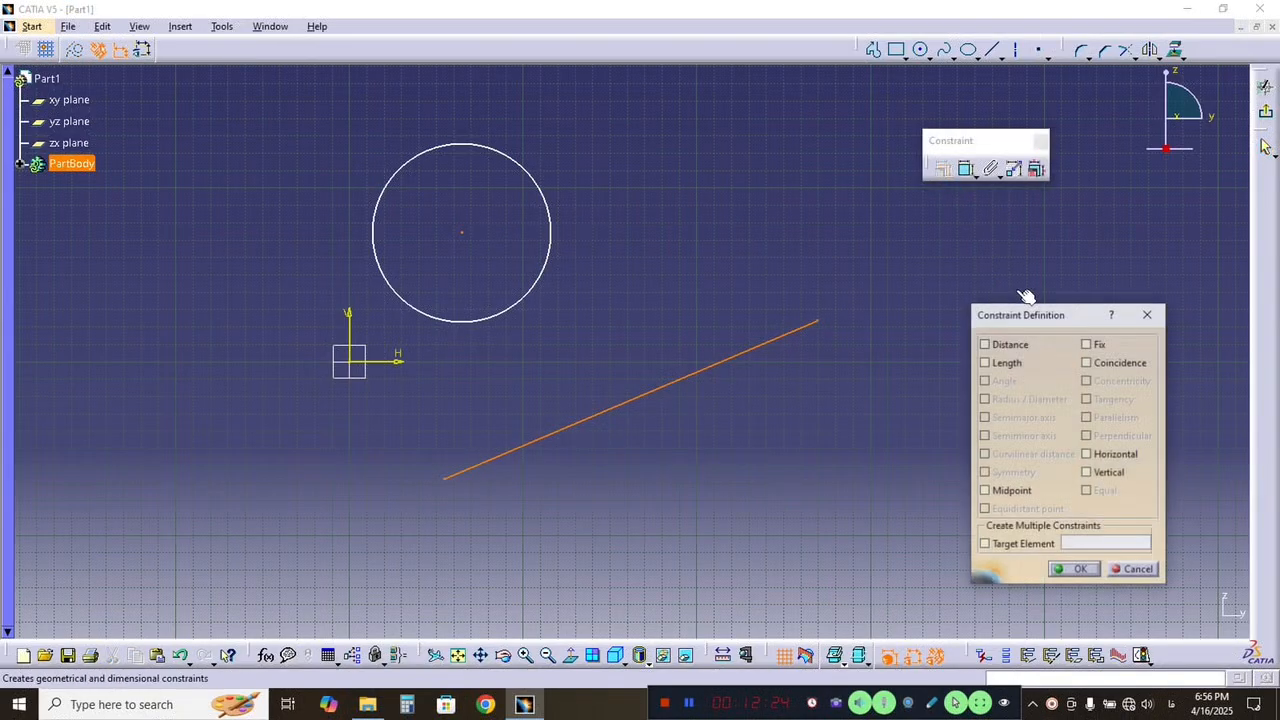
pyautogui.click(1088, 364)
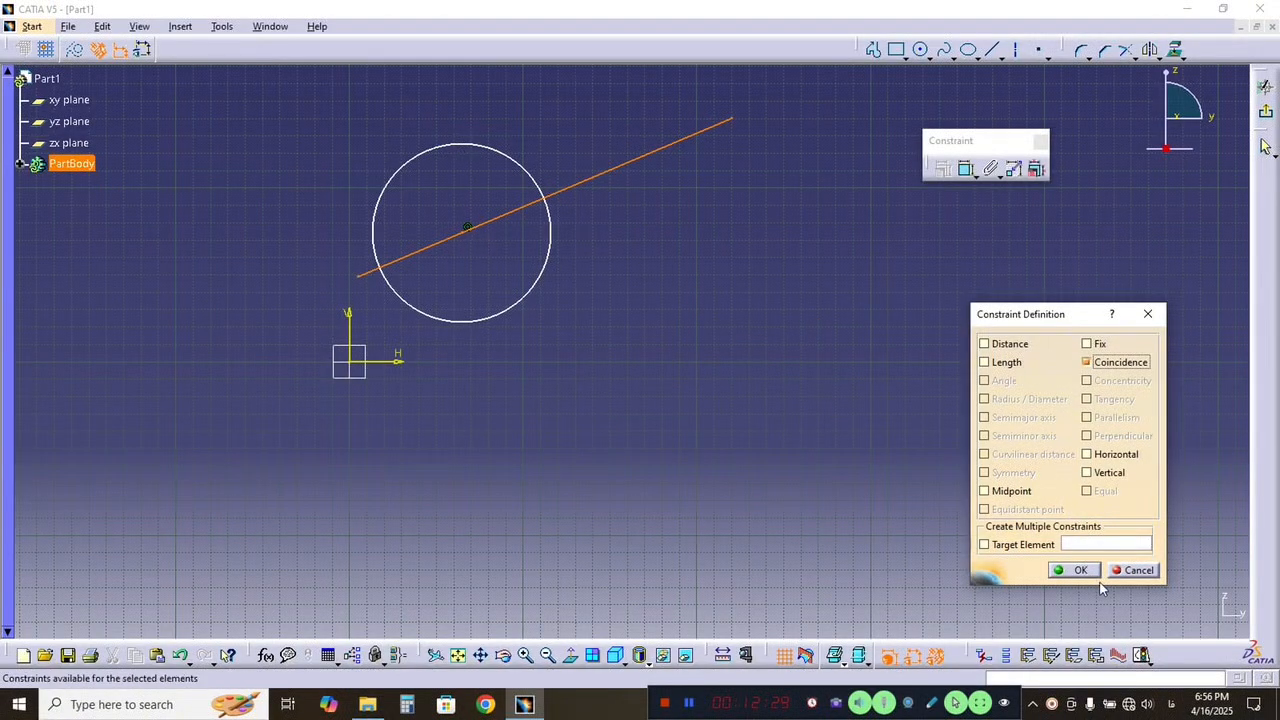
pyautogui.press('Return')
pyautogui.moveTo(492, 238)
pyautogui.mouseDown(button='middle')
pyautogui.moveTo(480, 214)
pyautogui.moveTo(537, 271)
pyautogui.moveTo(651, 340)
pyautogui.mouseUp(button='middle')
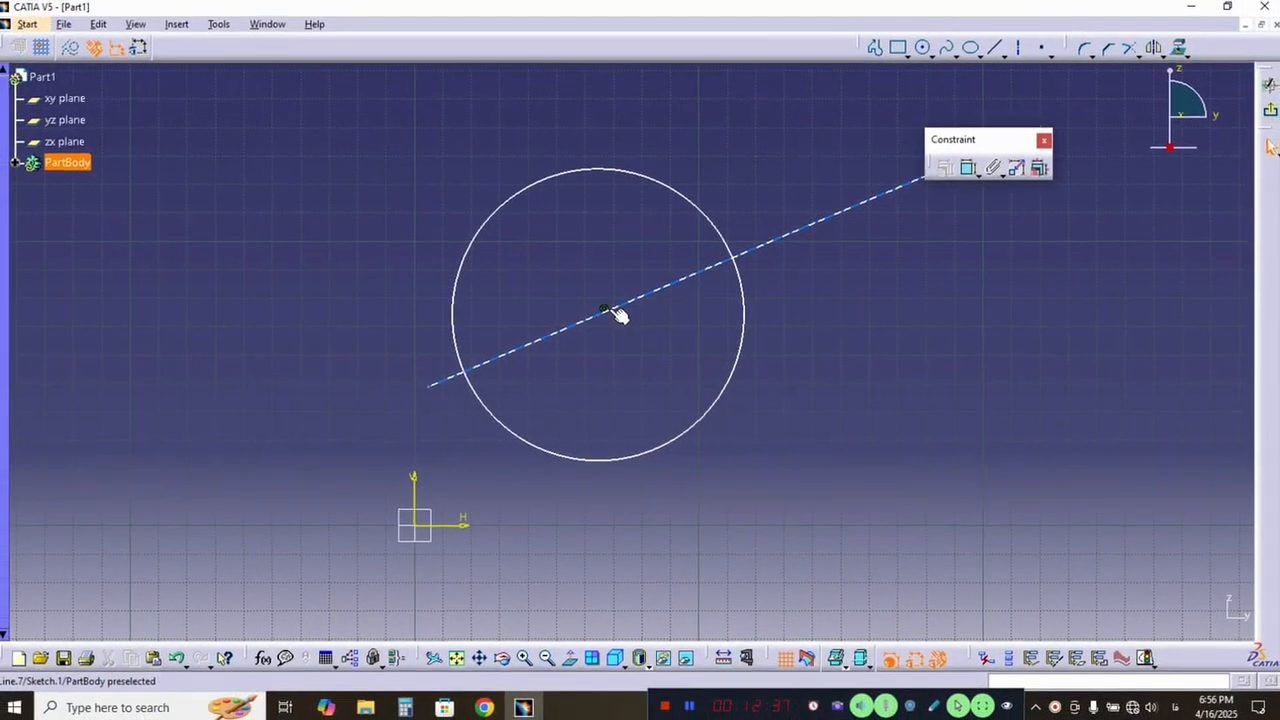
pyautogui.moveTo(562, 301)
pyautogui.mouseDown(button='middle')
pyautogui.moveTo(551, 344)
pyautogui.moveTo(622, 368)
pyautogui.mouseUp(button='middle')
pyautogui.moveTo(797, 412)
pyautogui.mouseDown(button='middle')
pyautogui.moveTo(574, 362)
pyautogui.moveTo(572, 388)
pyautogui.mouseUp(button='middle')
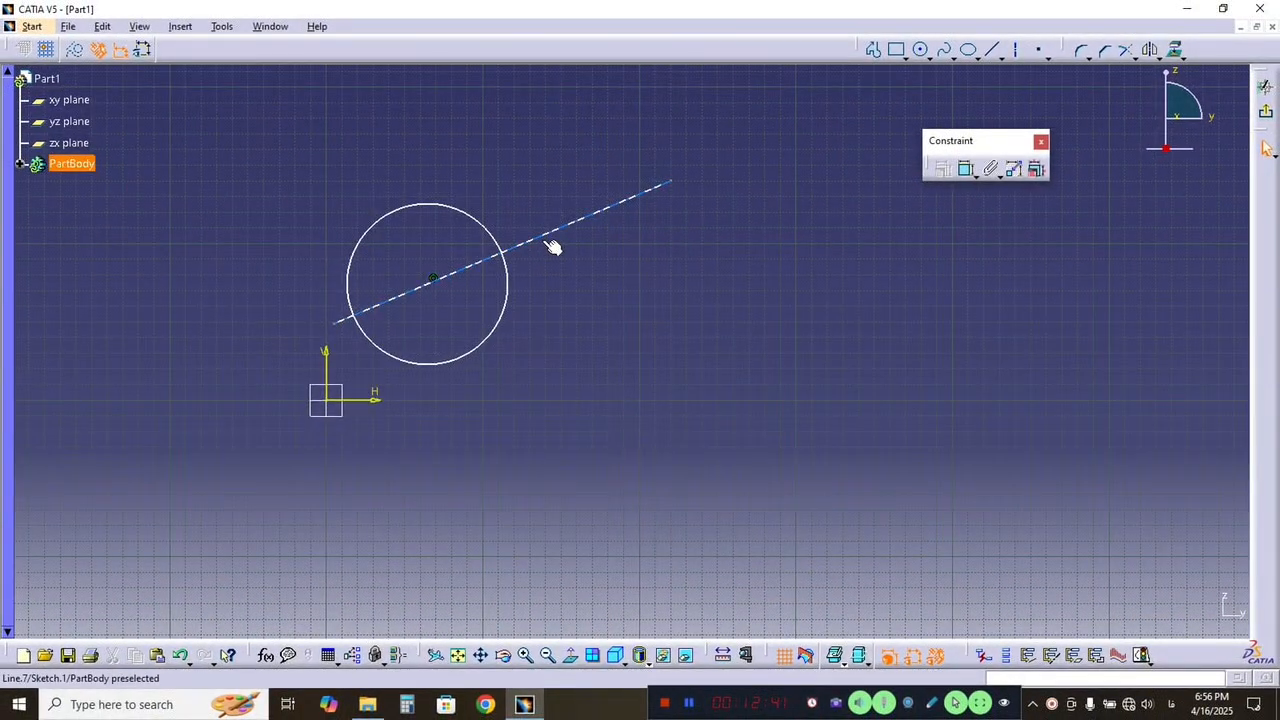
pyautogui.click(551, 246)
pyautogui.press('Escape')
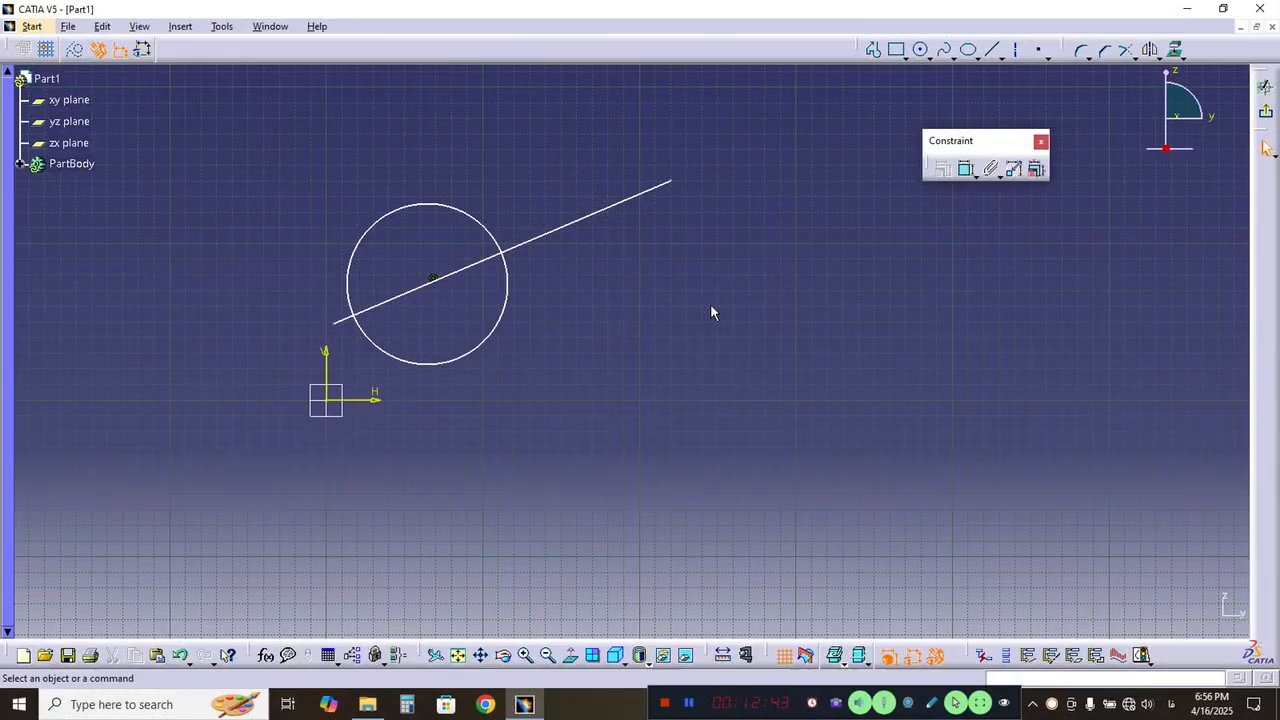
# Replace the line with a second circle beside the existing one, and shrink the new circle below the first one's size.
pyautogui.click(586, 222)
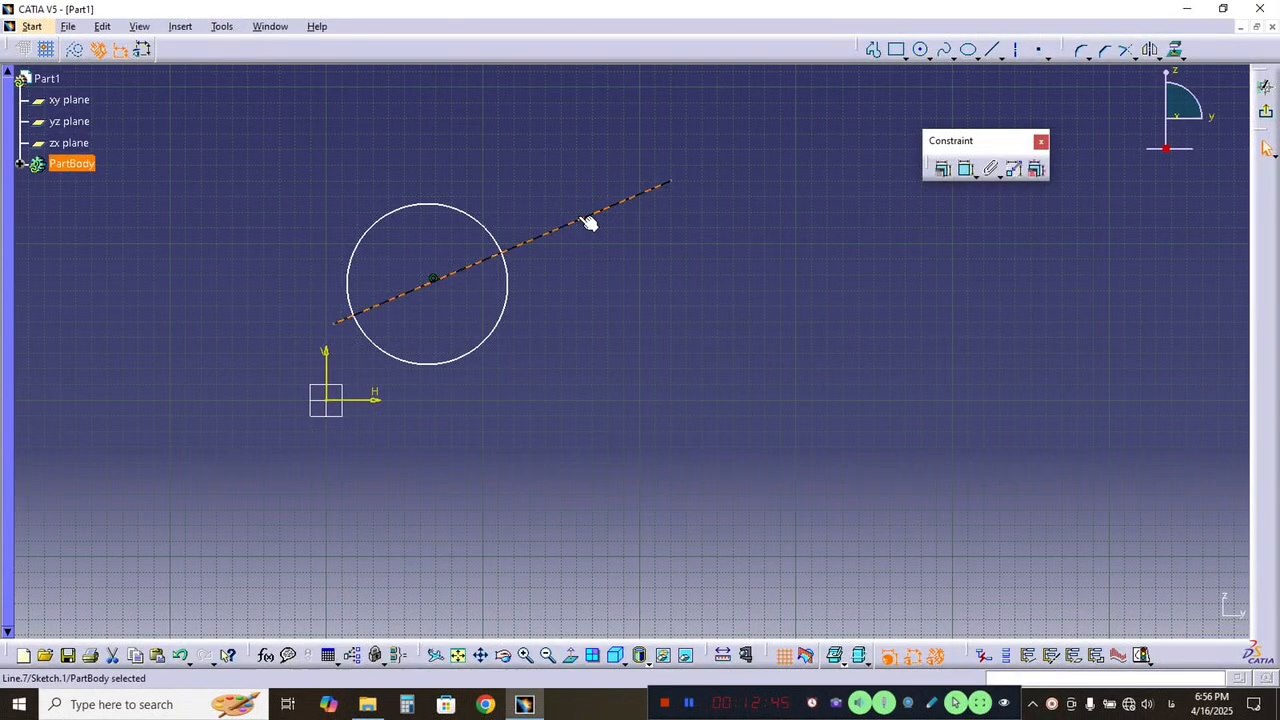
pyautogui.press('Delete')
pyautogui.click(920, 49)
pyautogui.click(778, 314)
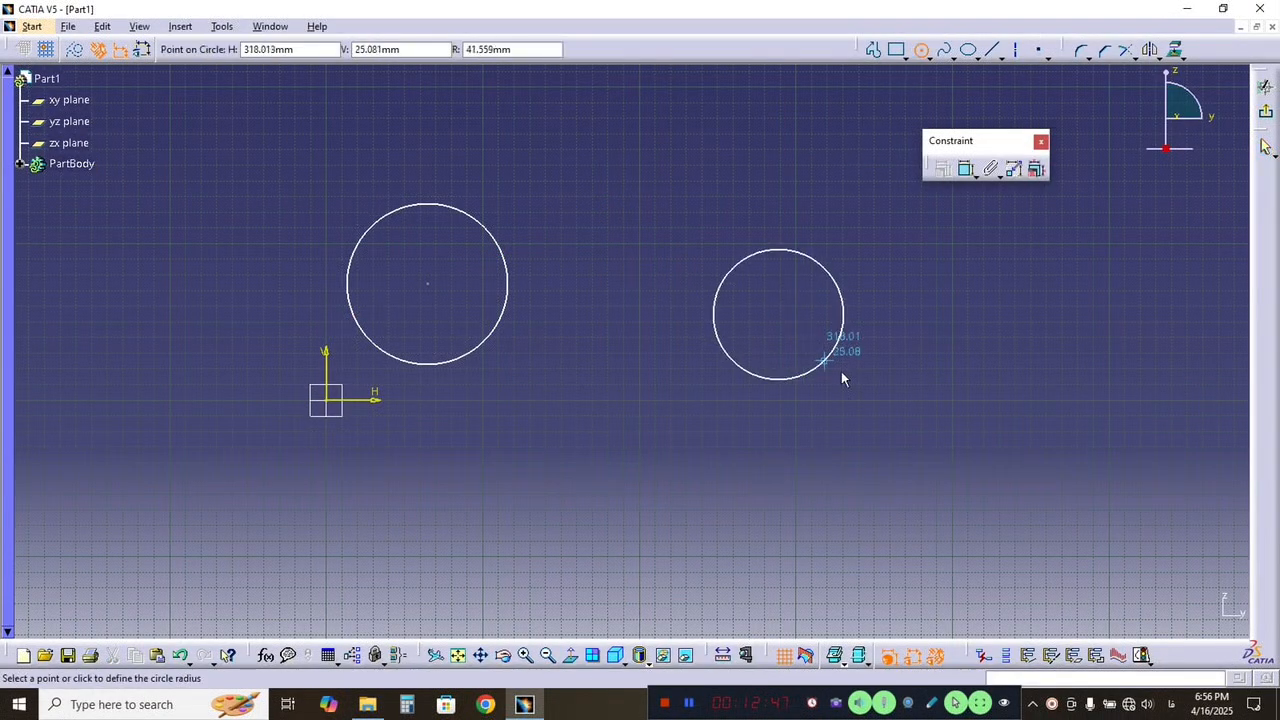
pyautogui.click(843, 373)
pyautogui.press('Escape')
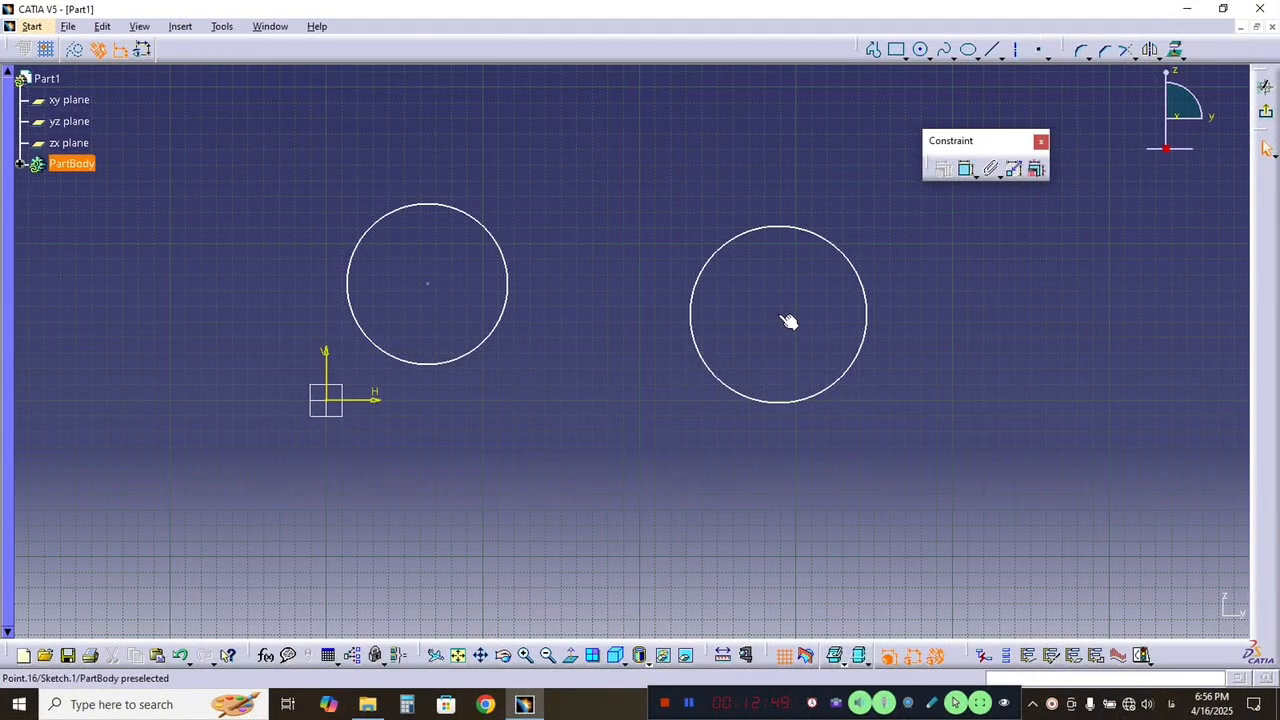
pyautogui.moveTo(828, 394); pyautogui.dragTo(796, 358)
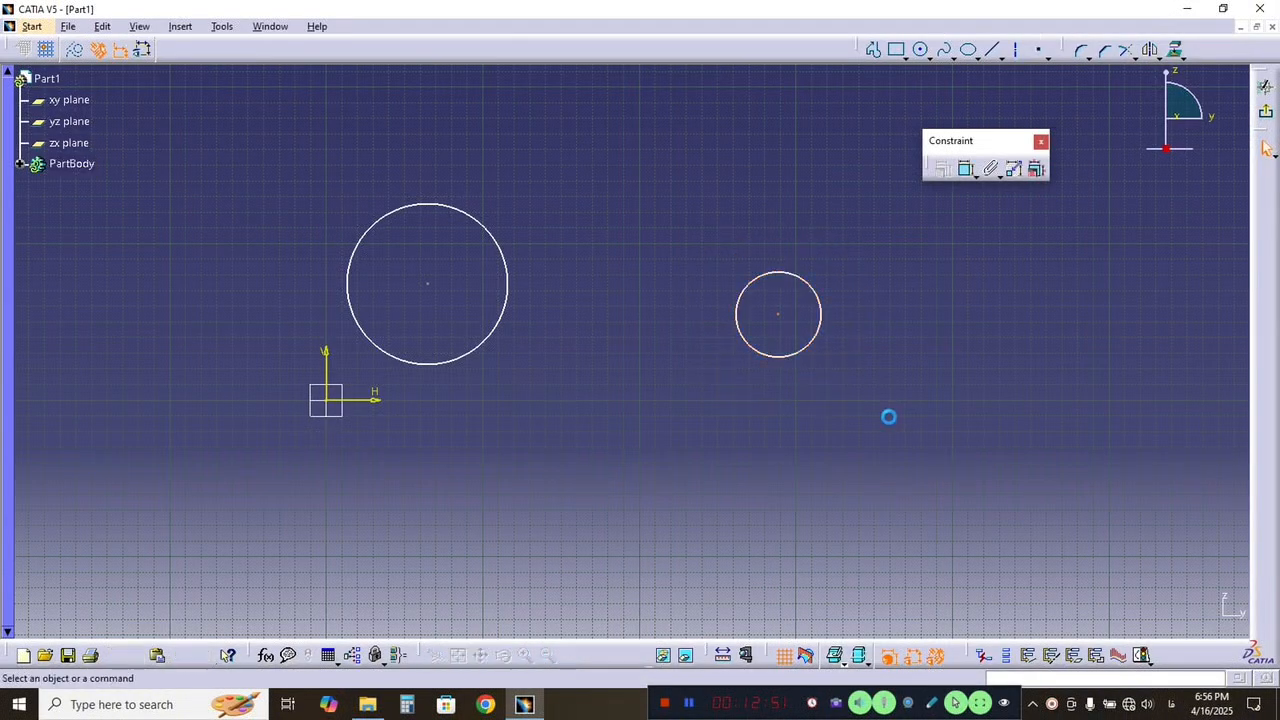
# Try a Coincidence constraint between the two circles' centre points, selecting the smaller circle's centre first, and cancel it.
pyautogui.click(783, 316)
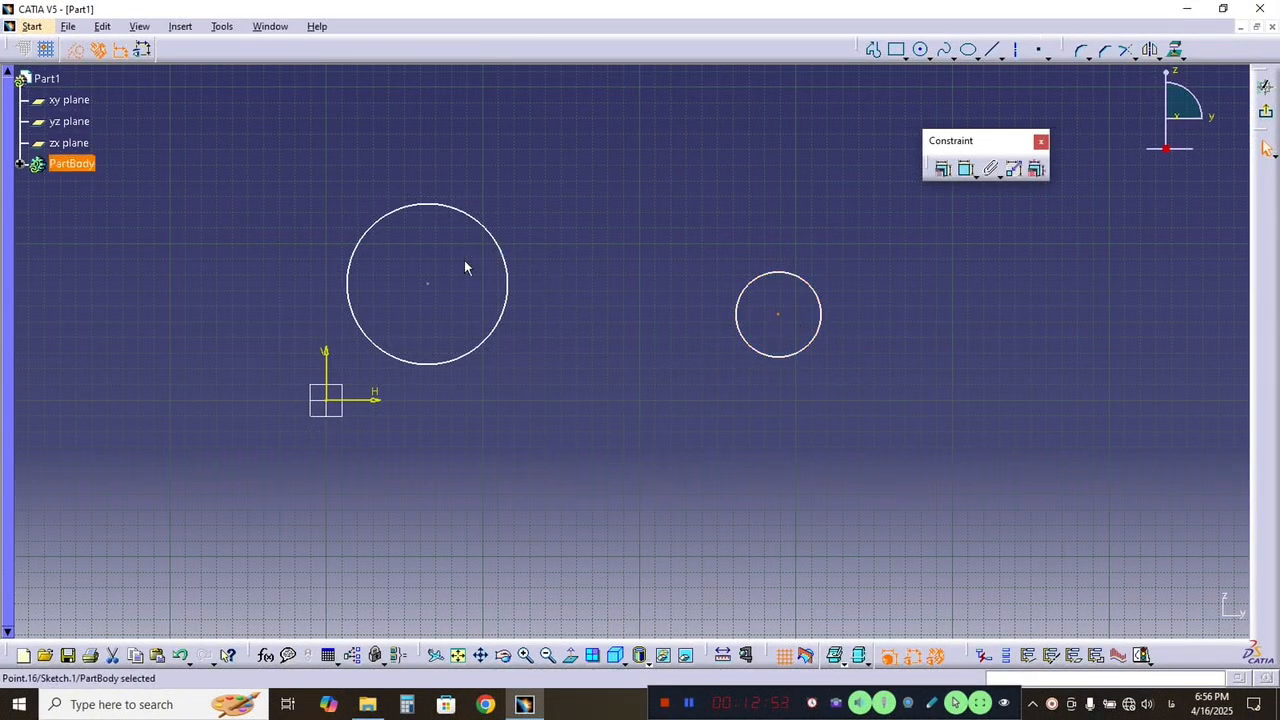
pyautogui.keyDown('ctrl'); pyautogui.click(438, 290); pyautogui.keyUp('ctrl')
pyautogui.click(944, 170)
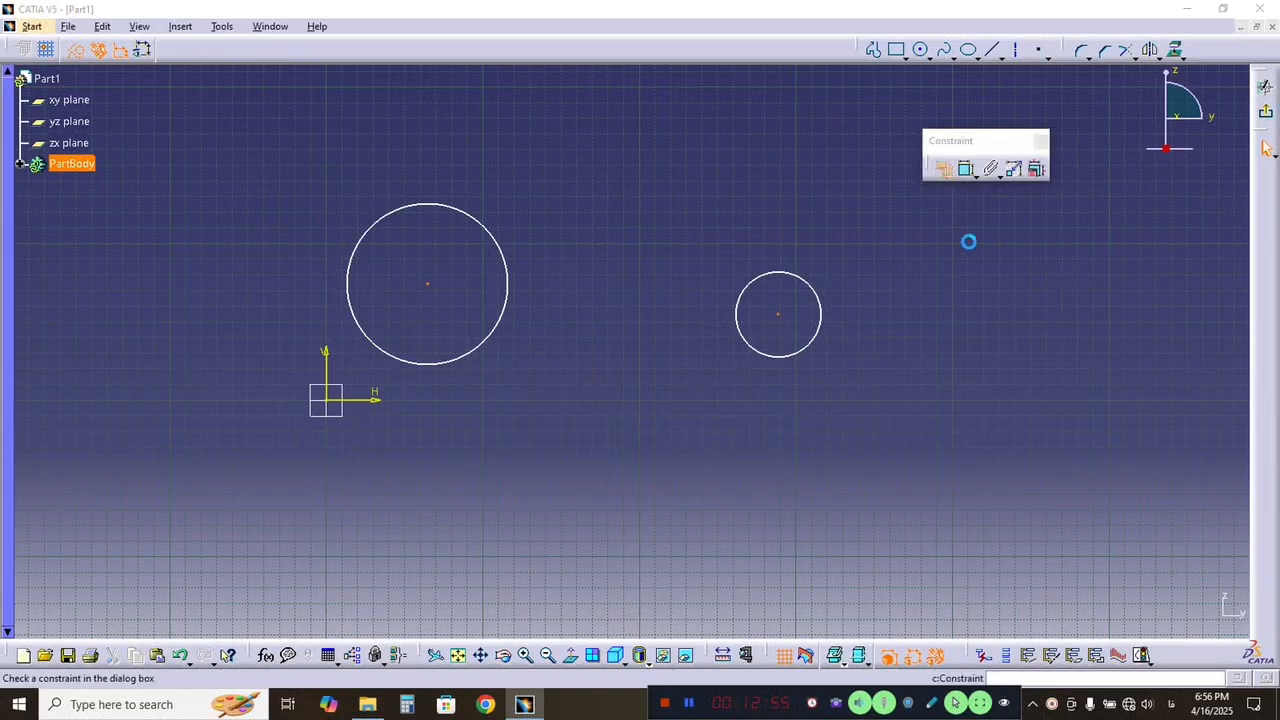
pyautogui.click(1086, 362)
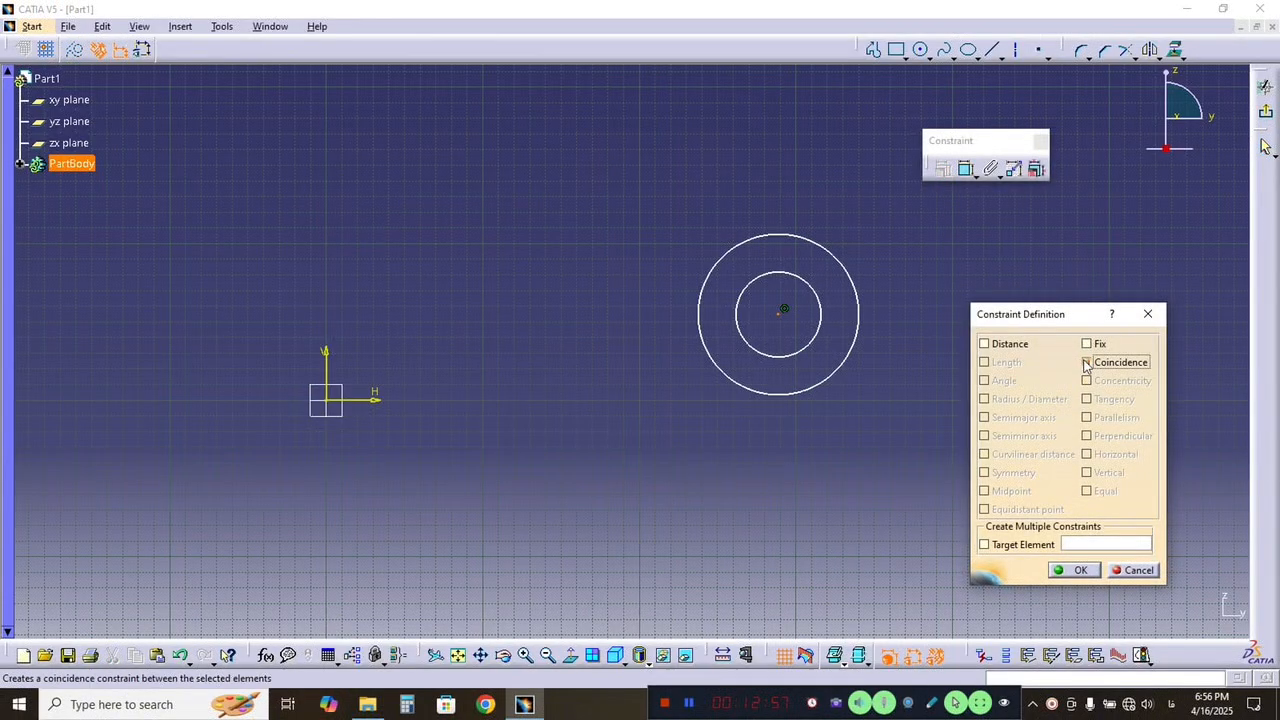
pyautogui.click(1137, 570)
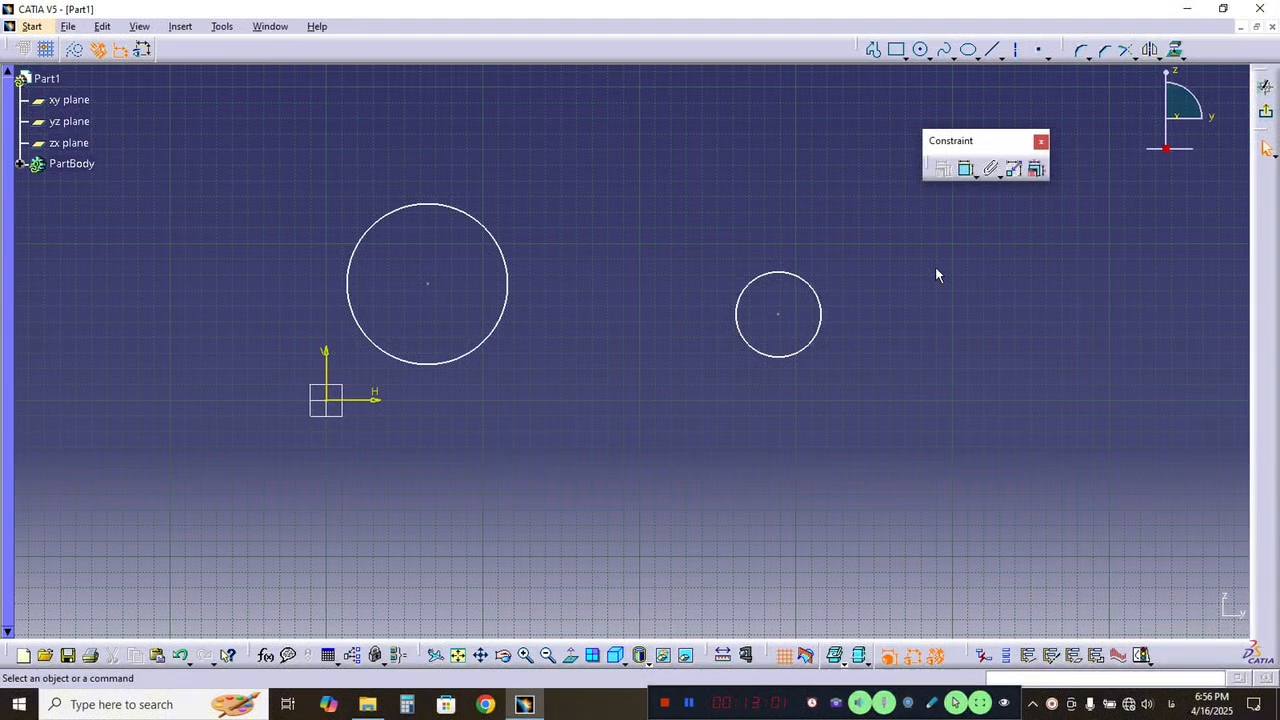
# Delete both circles so that the sketch is empty.
pyautogui.moveTo(918, 206)
pyautogui.mouseDown()
pyautogui.moveTo(320, 405)
pyautogui.moveTo(274, 438)
pyautogui.mouseUp()
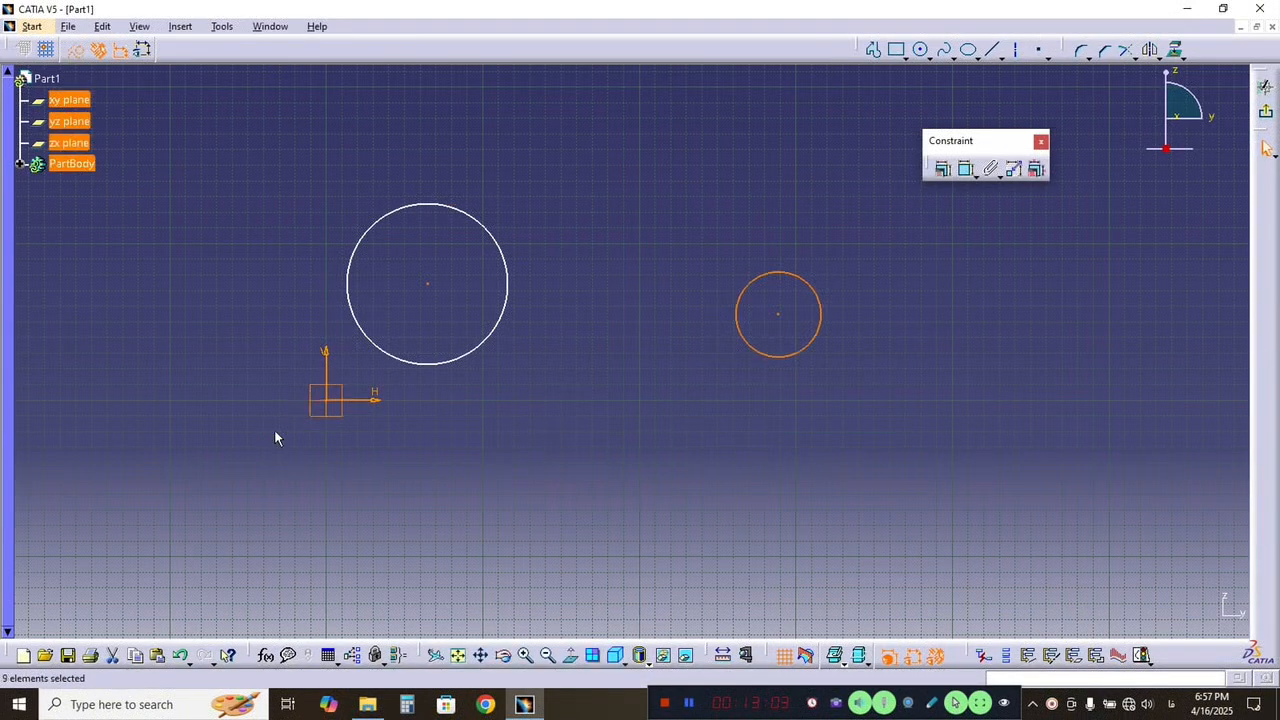
pyautogui.click(506, 327)
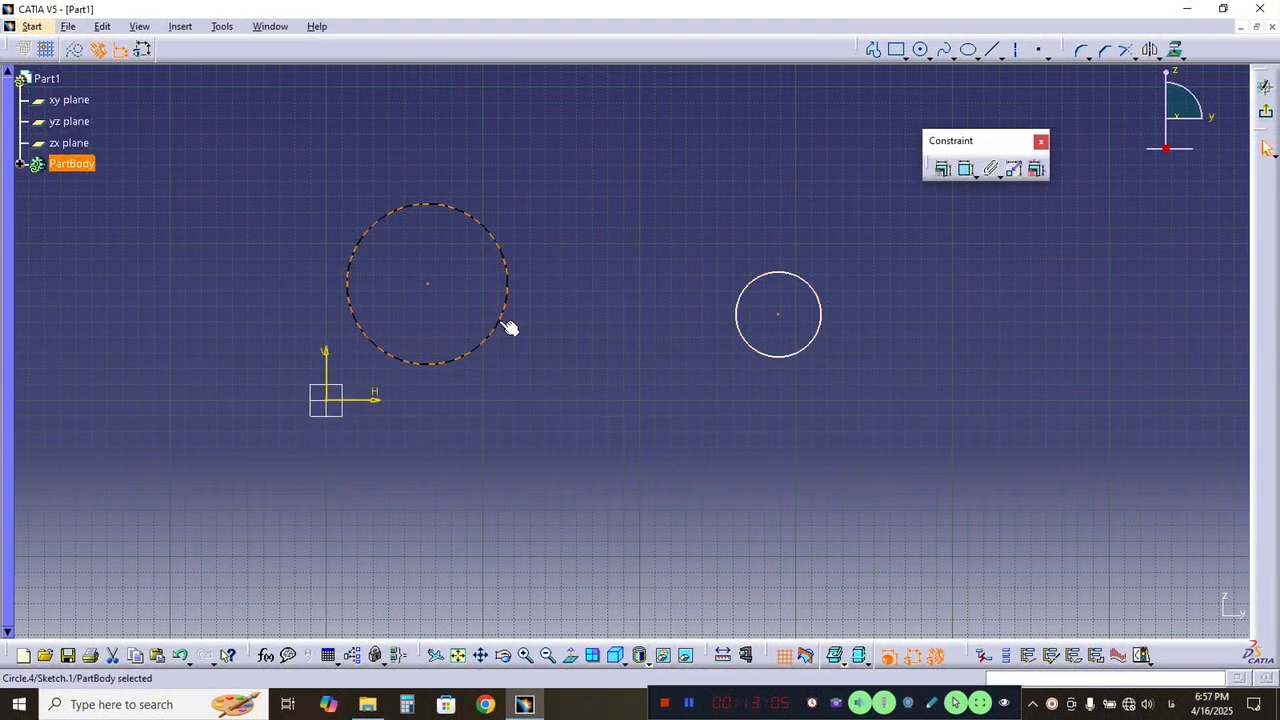
pyautogui.press('Delete')
pyautogui.click(770, 283)
pyautogui.press('Delete')
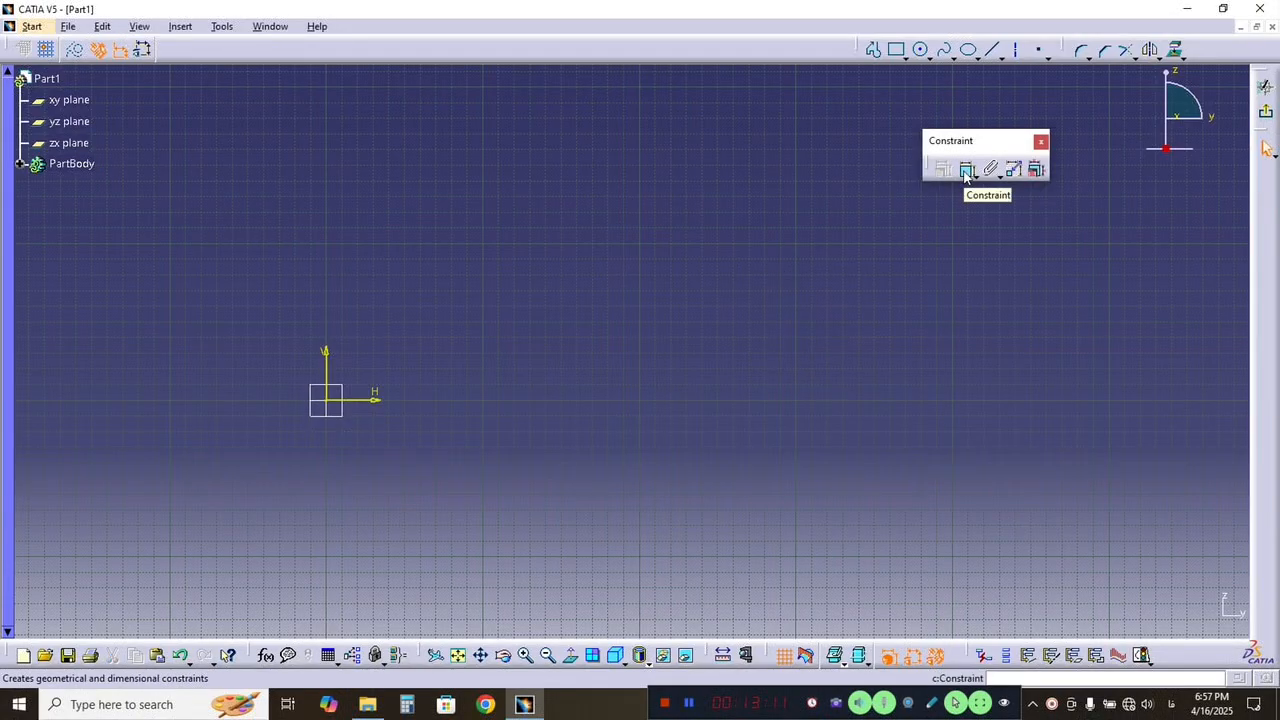
# Draw a closed, irregular six-sided profile of straight lines around the sketch origin.
pyautogui.click(873, 49)
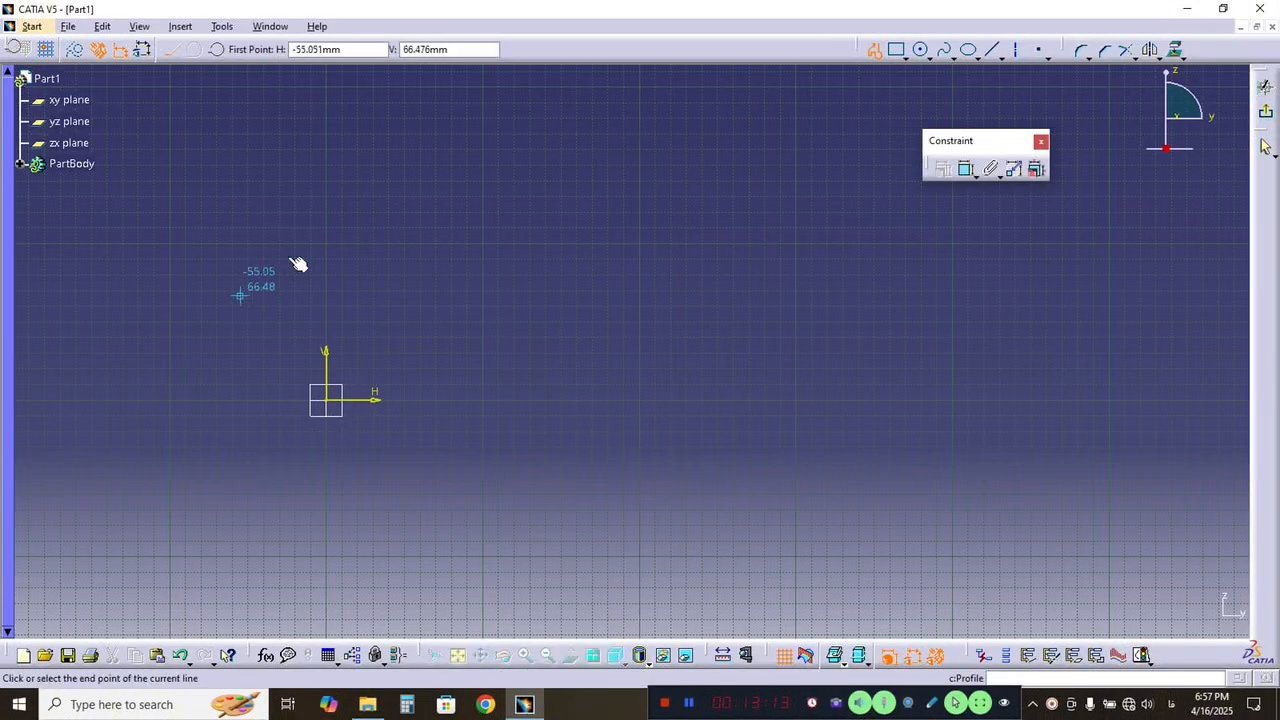
pyautogui.click(240, 295)
pyautogui.click(384, 174)
pyautogui.click(778, 370)
pyautogui.click(681, 510)
pyautogui.click(443, 531)
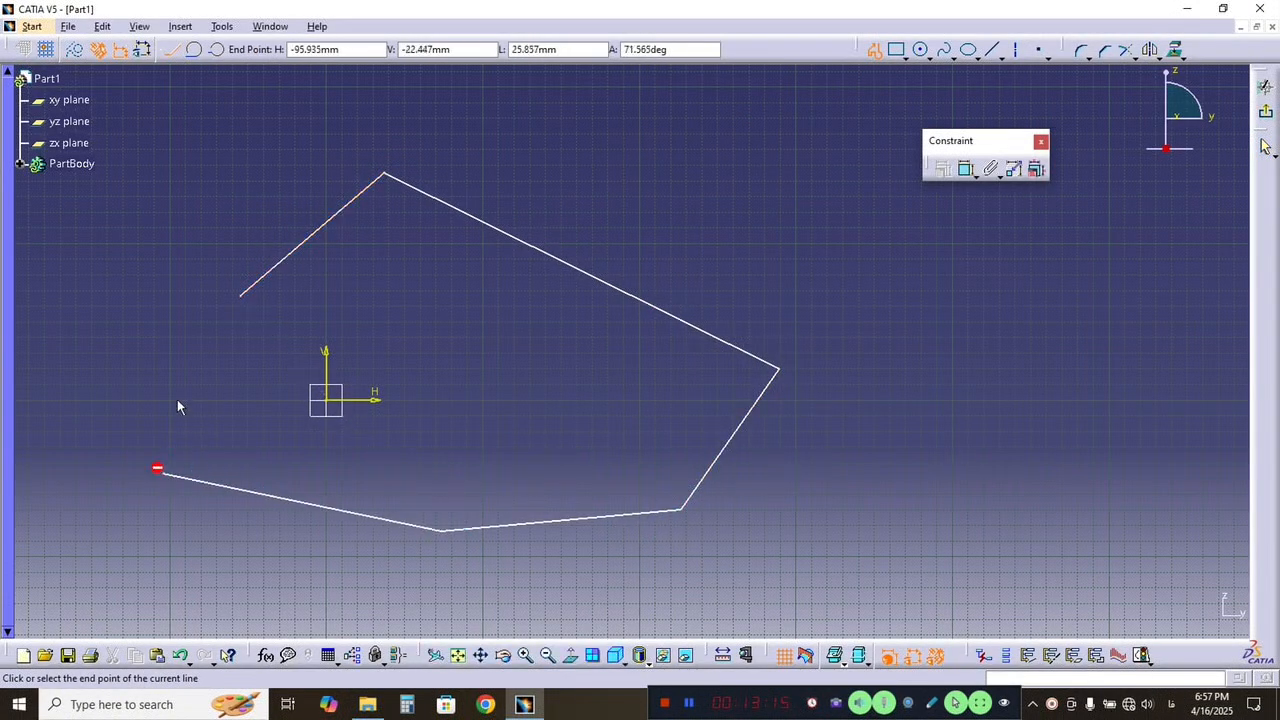
pyautogui.doubleClick(240, 296)
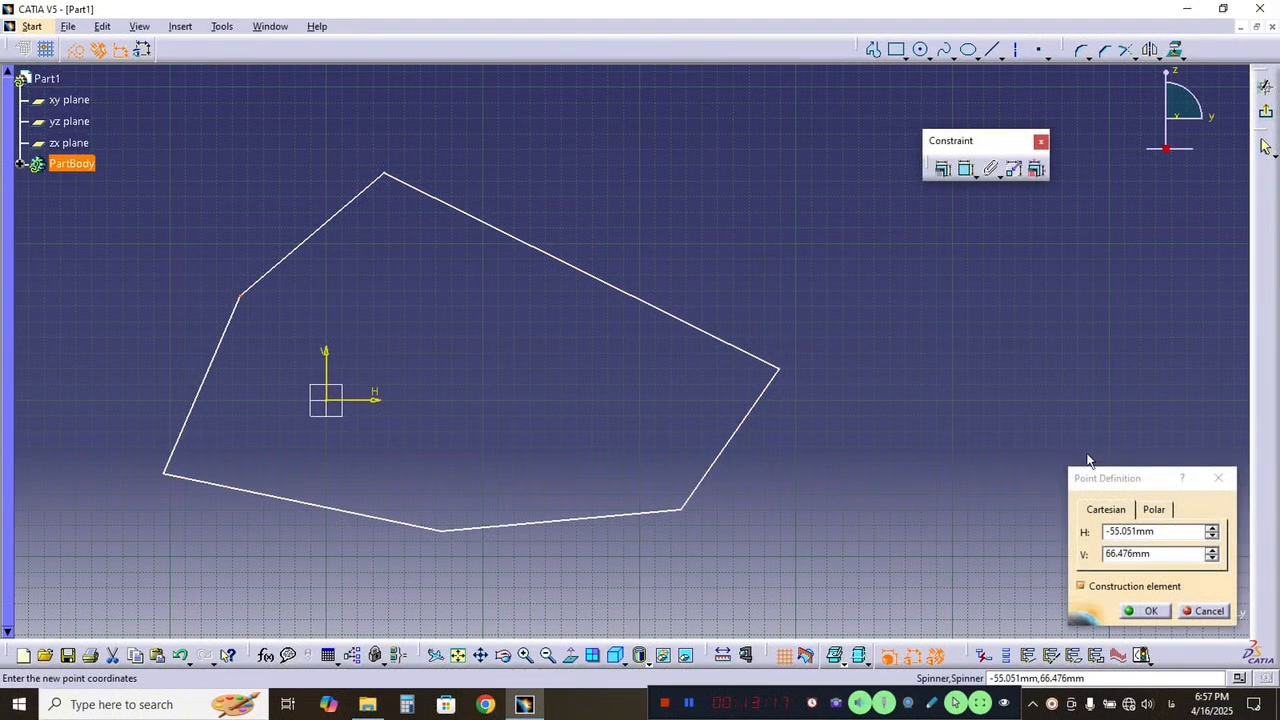
pyautogui.click(1218, 479)
pyautogui.click(1103, 405)
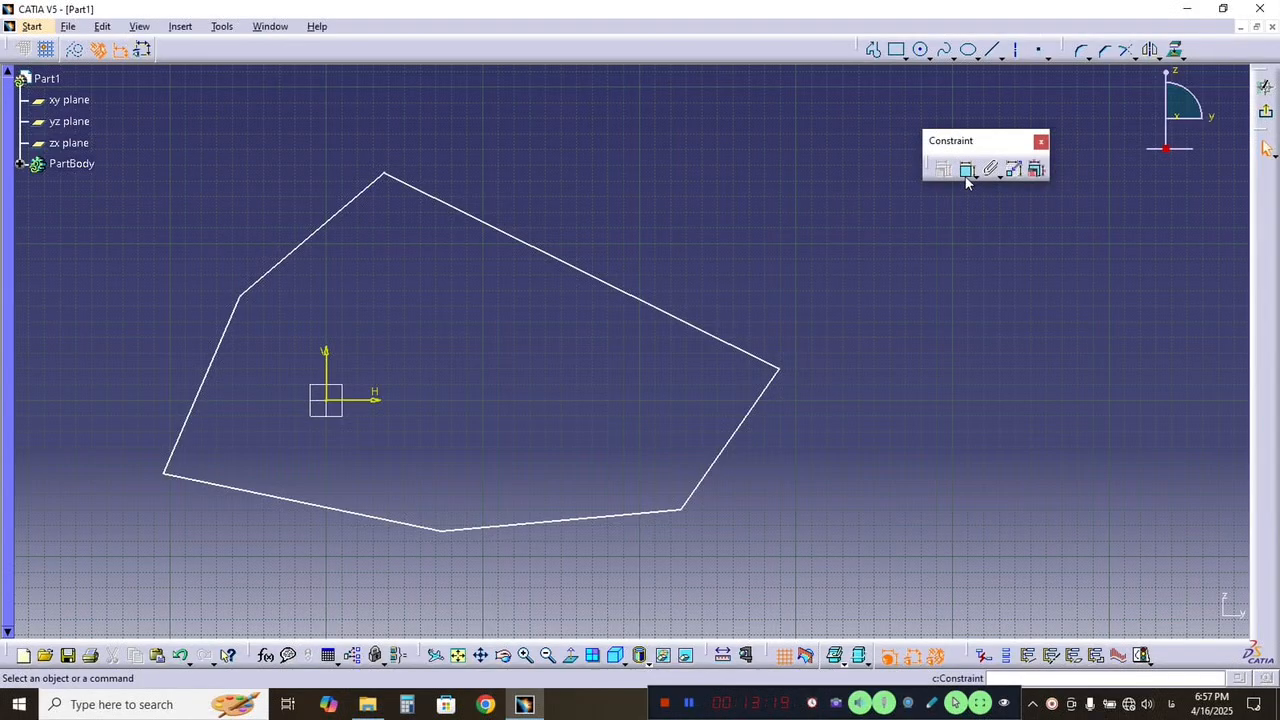
# Dimension the long upper-right side of the six-sided profile and set its length to 200 mm.
pyautogui.click(967, 176)
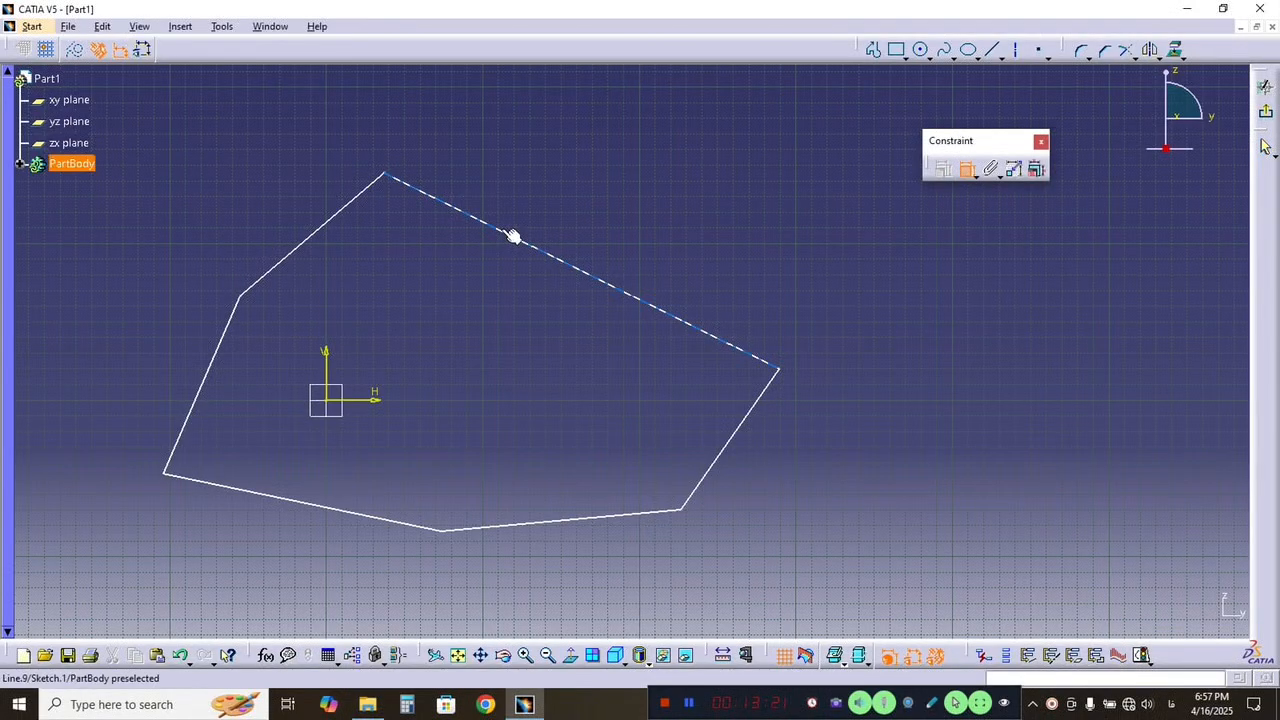
pyautogui.click(511, 236)
pyautogui.click(615, 186)
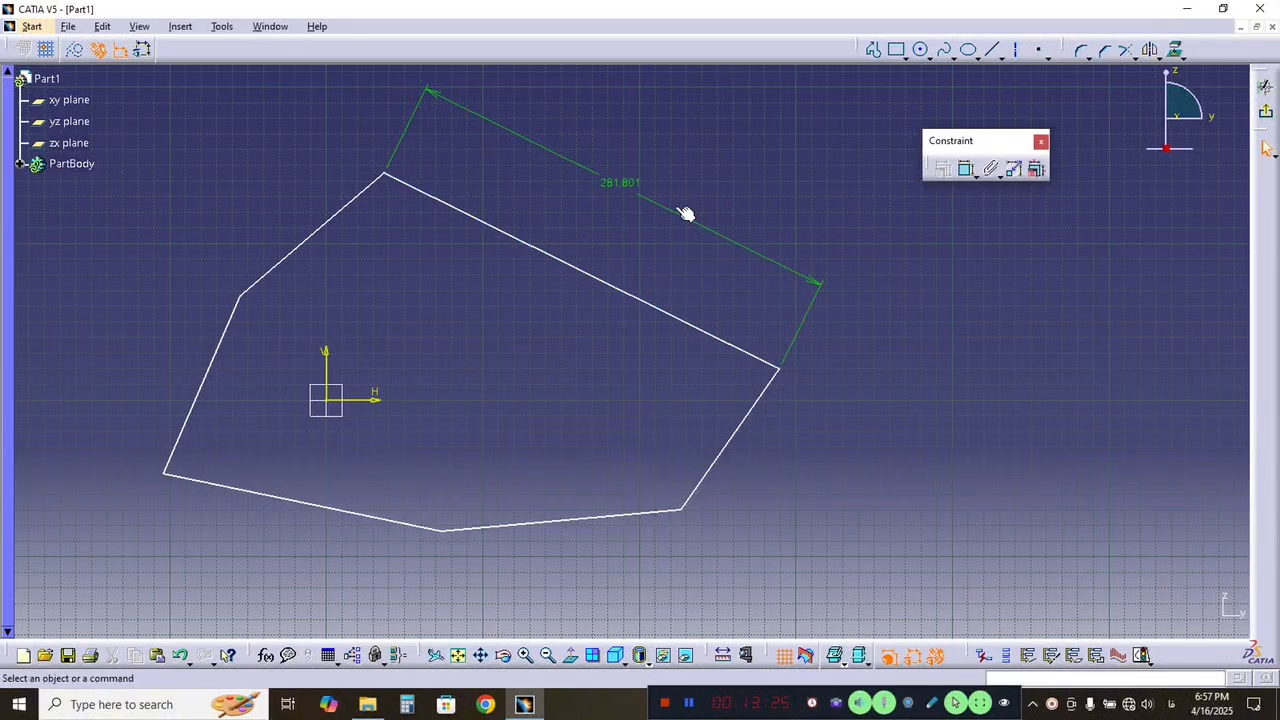
pyautogui.click(620, 183)
pyautogui.doubleClick(620, 183)
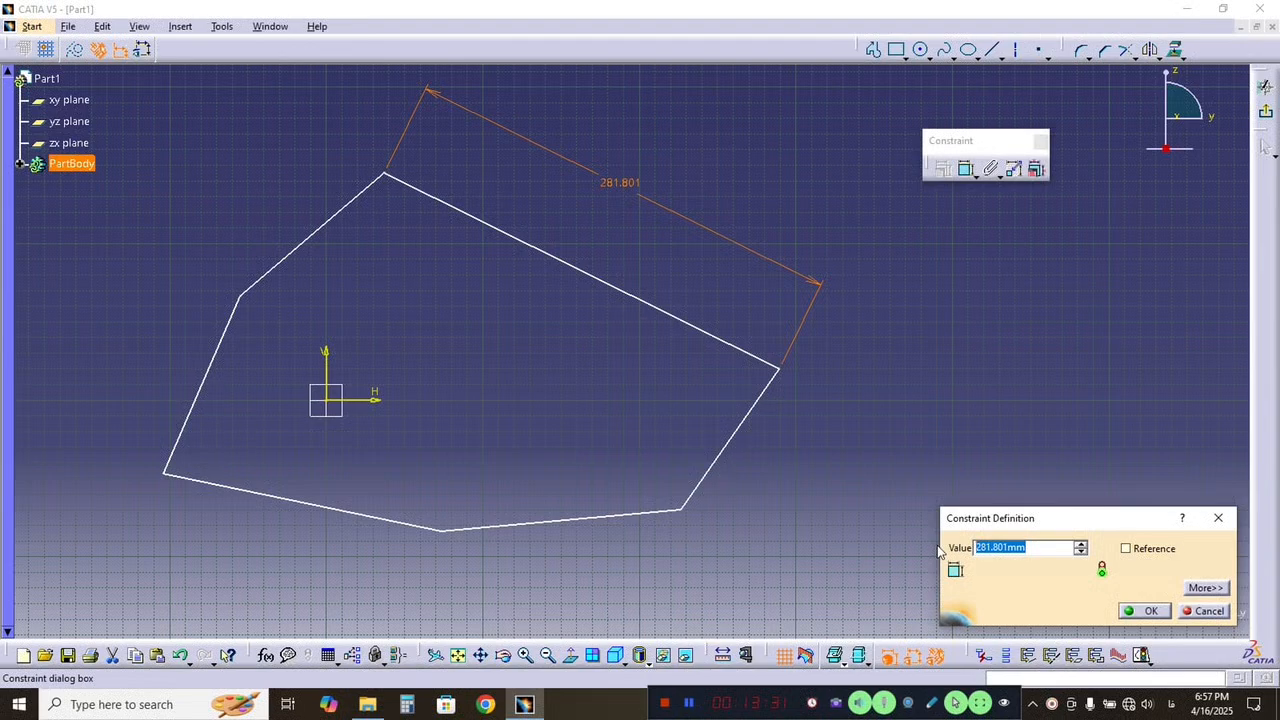
pyautogui.write('200')
pyautogui.press('Return')
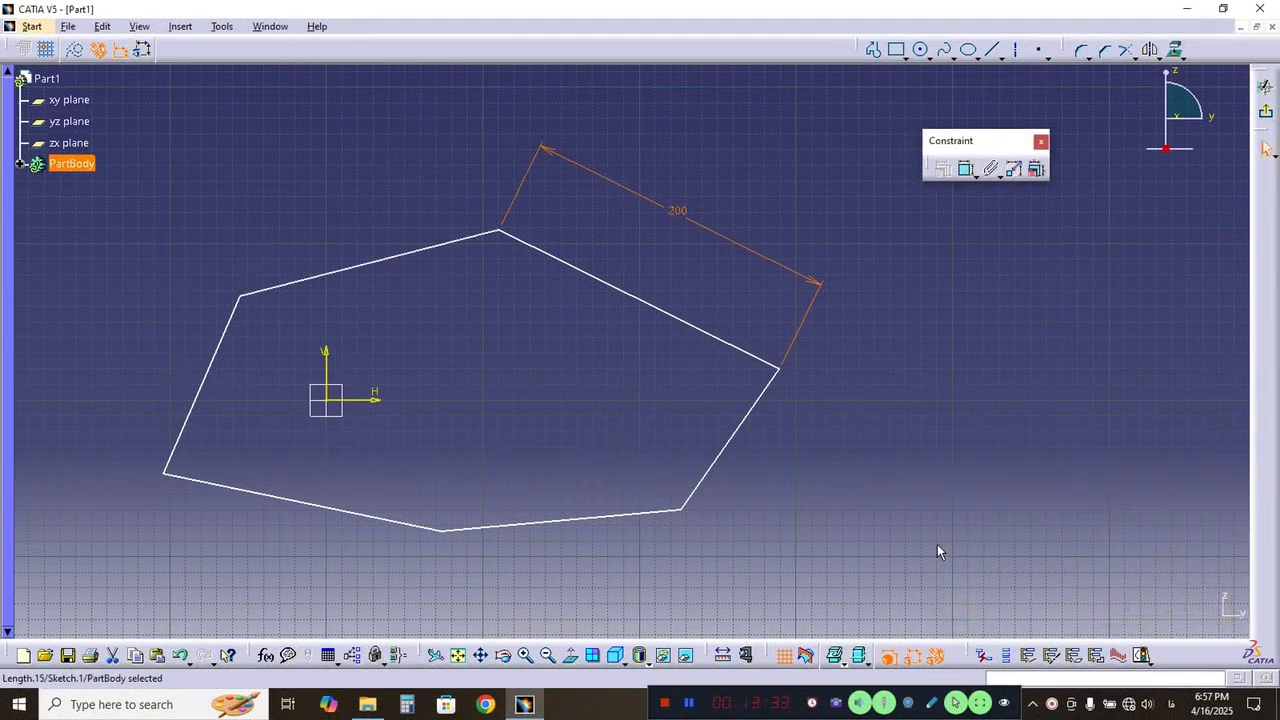
pyautogui.click(903, 461)
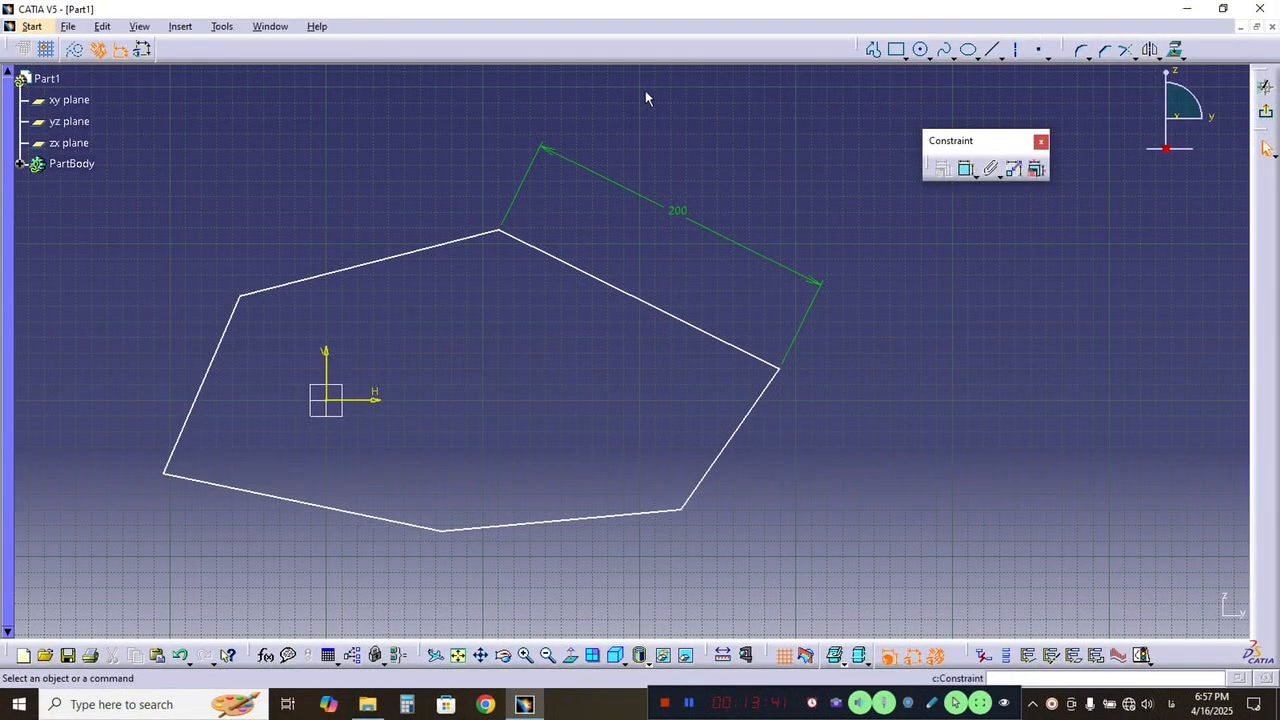
# Add length dimensions to the other five sides of the profile, placing each one outside the shape.
pyautogui.click(967, 171)
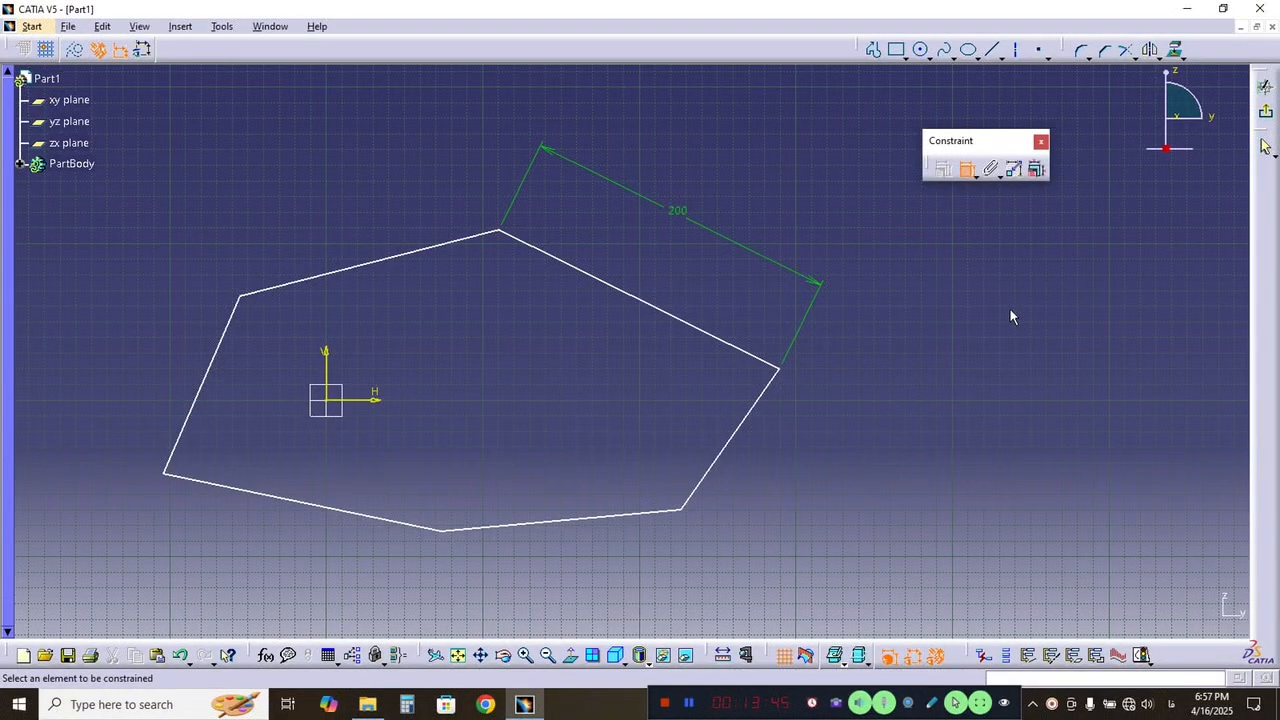
pyautogui.click(748, 436)
pyautogui.click(820, 491)
pyautogui.click(607, 520)
pyautogui.click(592, 582)
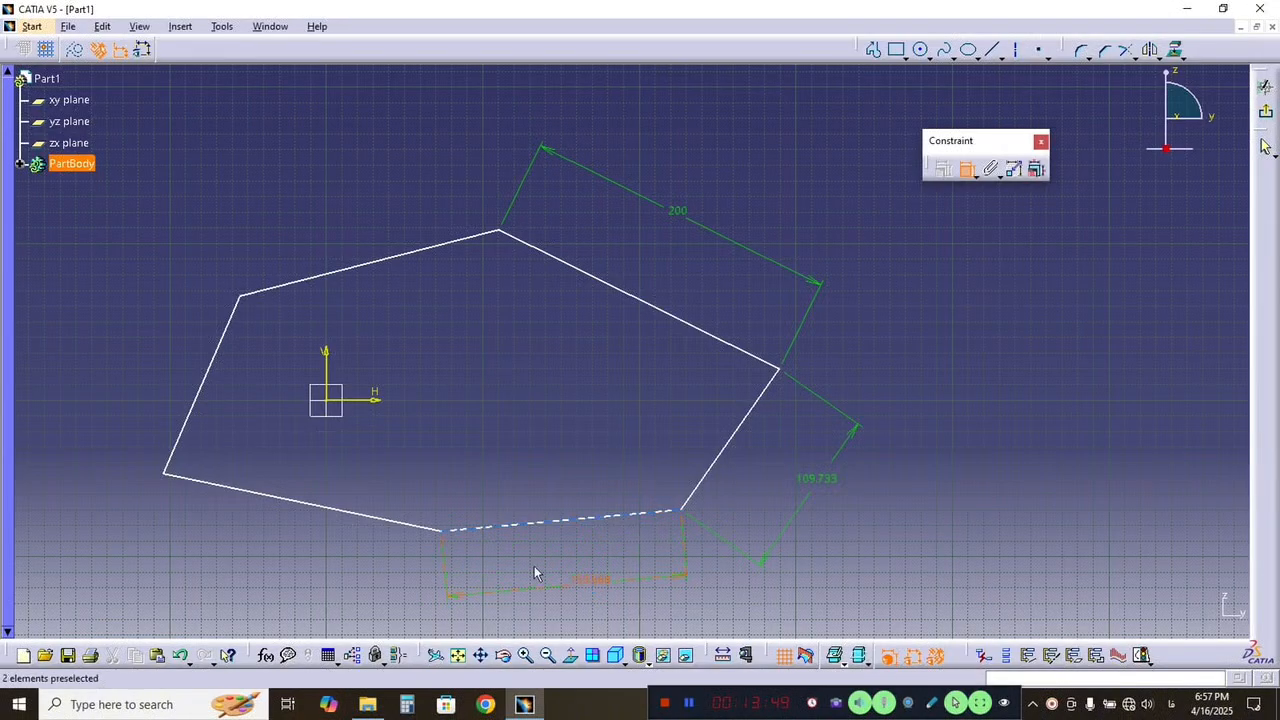
pyautogui.click(380, 520)
pyautogui.click(287, 563)
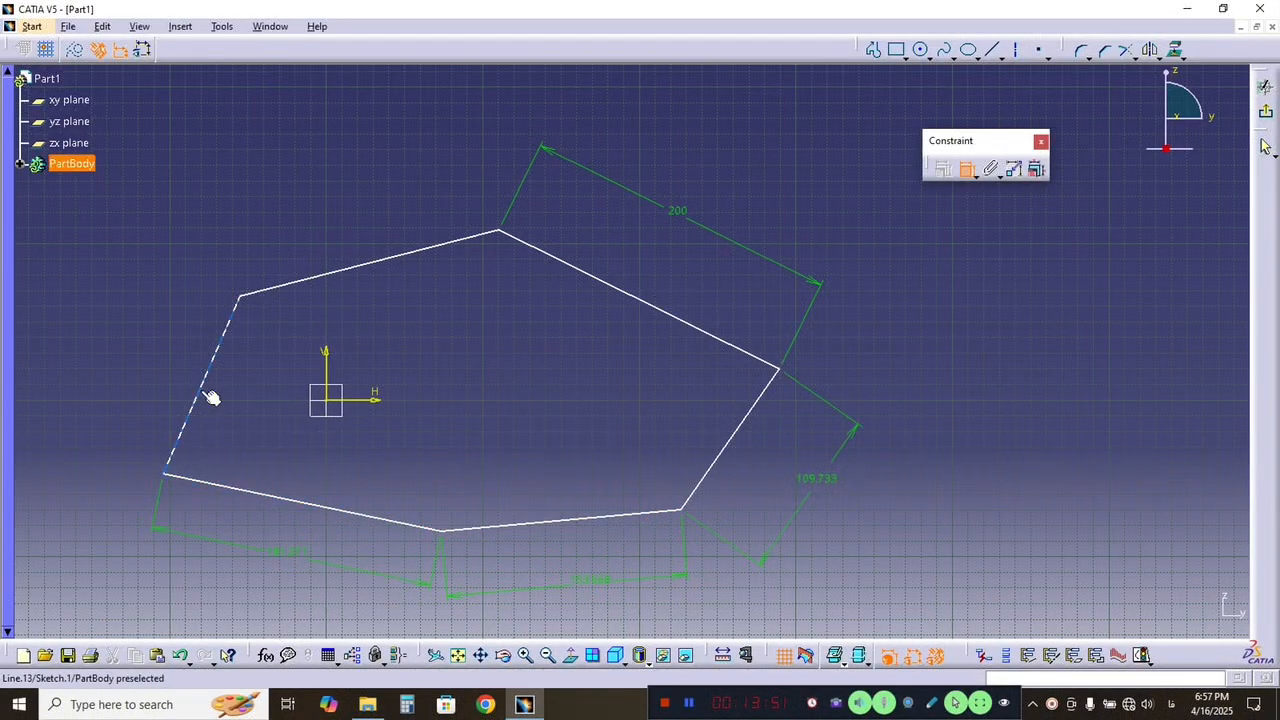
pyautogui.click(205, 395)
pyautogui.click(150, 345)
pyautogui.click(313, 286)
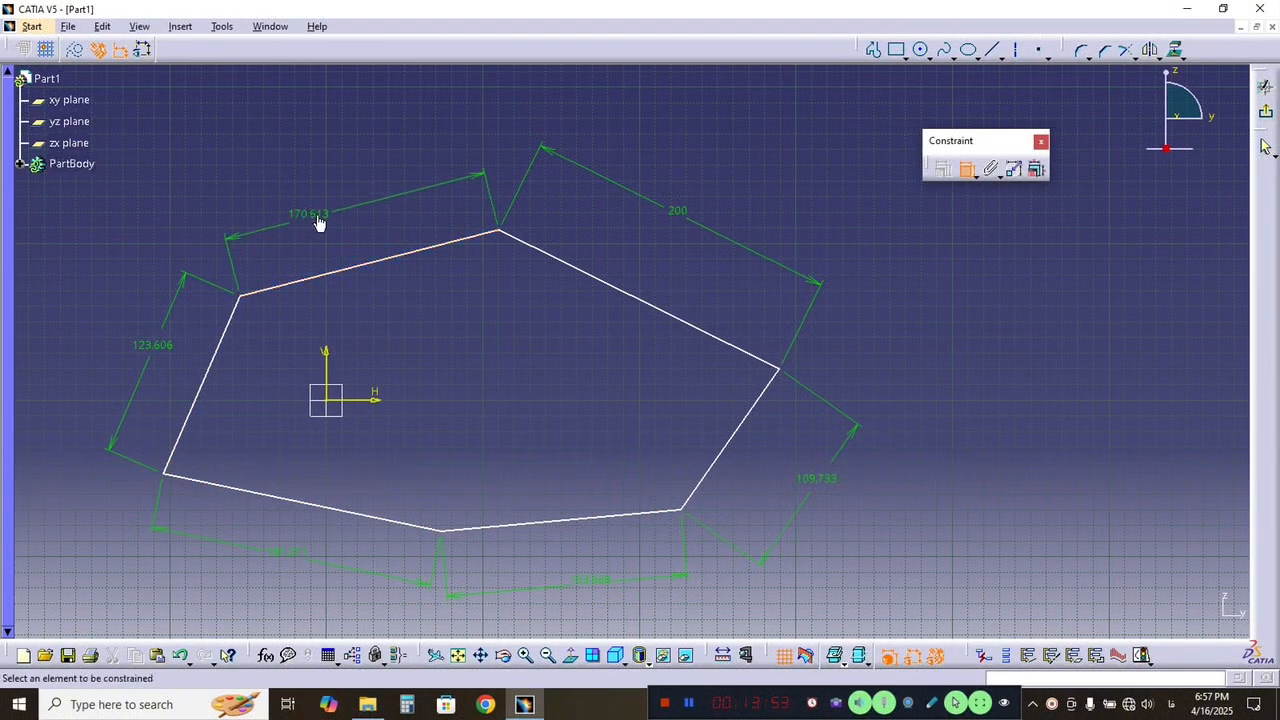
pyautogui.click(967, 173)
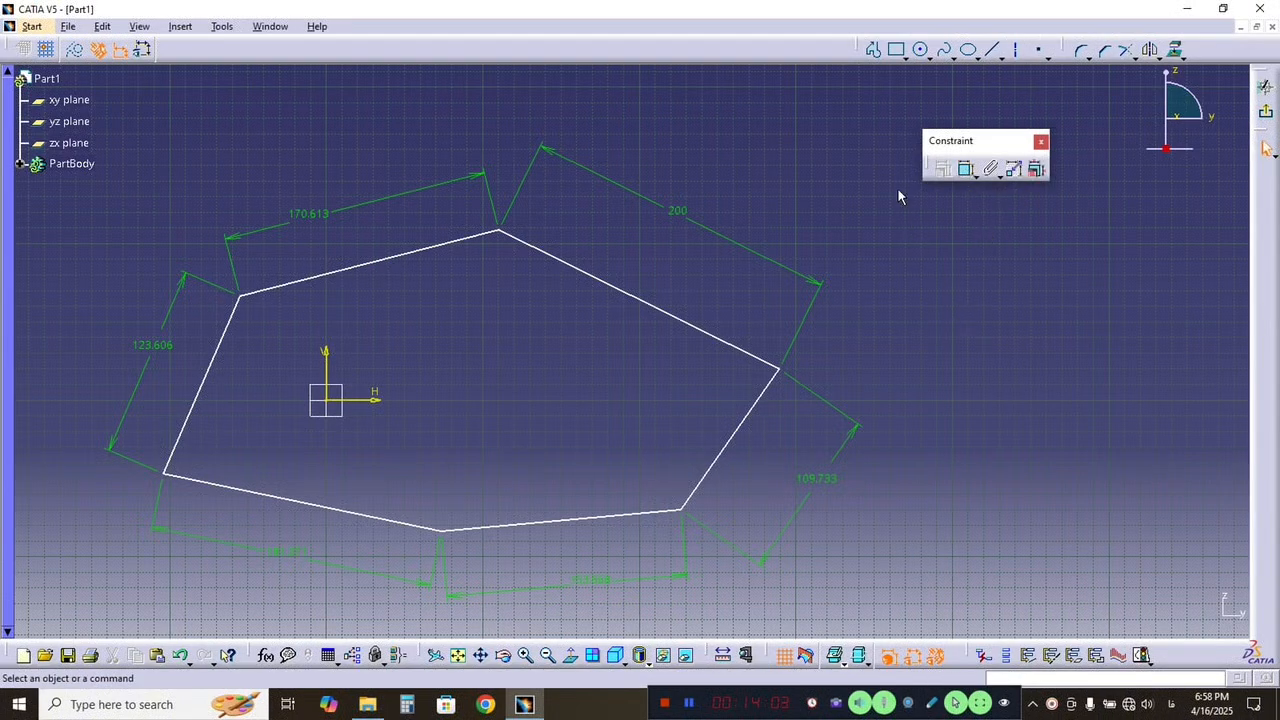
# Delete the whole six-sided profile together with all its dimensions.
pyautogui.scroll(-3, 898, 196)
pyautogui.moveTo(862, 171)
pyautogui.mouseDown()
pyautogui.moveTo(292, 552)
pyautogui.moveTo(239, 566)
pyautogui.mouseUp()
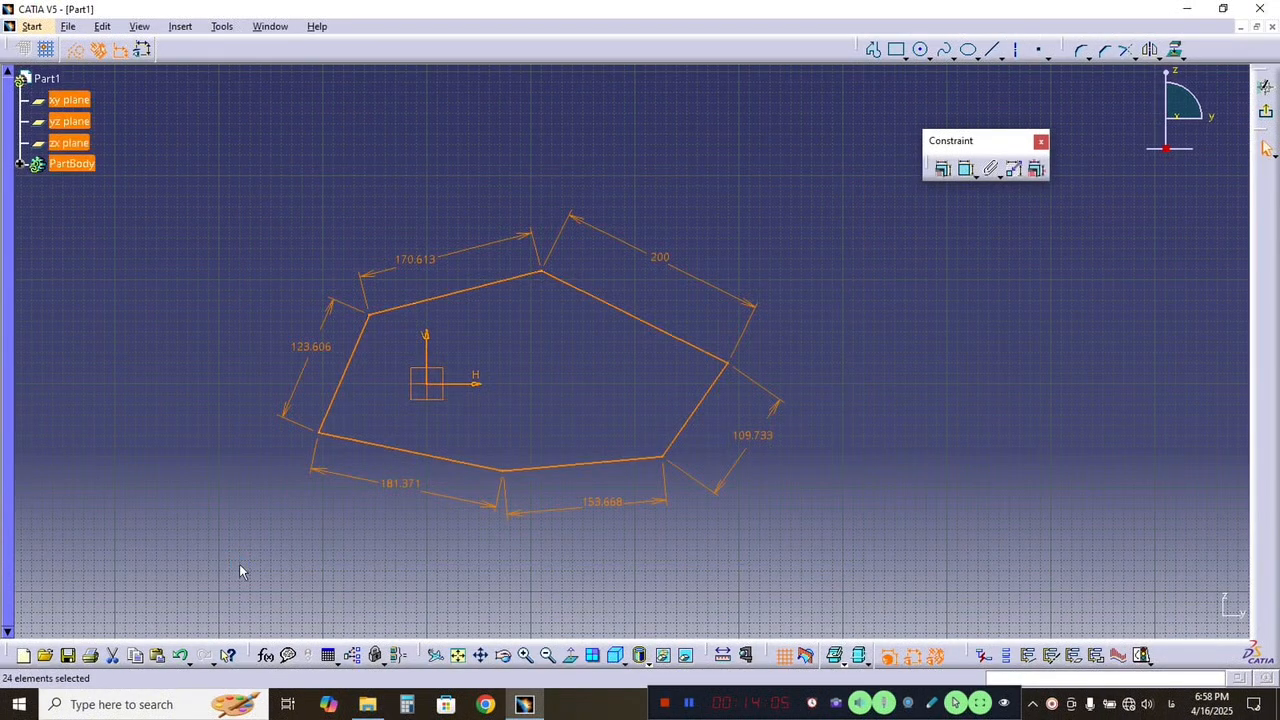
pyautogui.press('Delete')
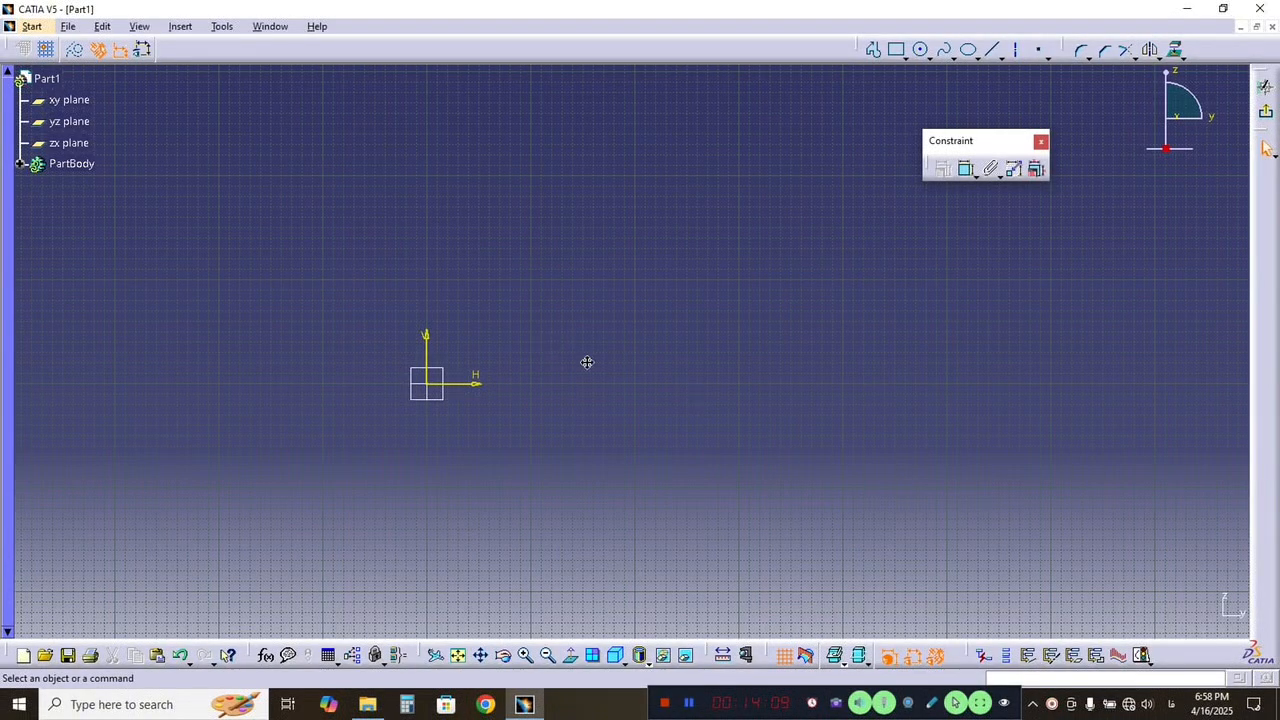
# Draw a horizontal rectangle about 100 mm wide and 50 mm high, above and to the right of the sketch origin.
pyautogui.moveTo(588, 362)
pyautogui.mouseDown(button='middle')
pyautogui.moveTo(643, 354)
pyautogui.moveTo(575, 354)
pyautogui.moveTo(702, 286)
pyautogui.moveTo(702, 269)
pyautogui.mouseUp(button='middle')
pyautogui.click(702, 286)
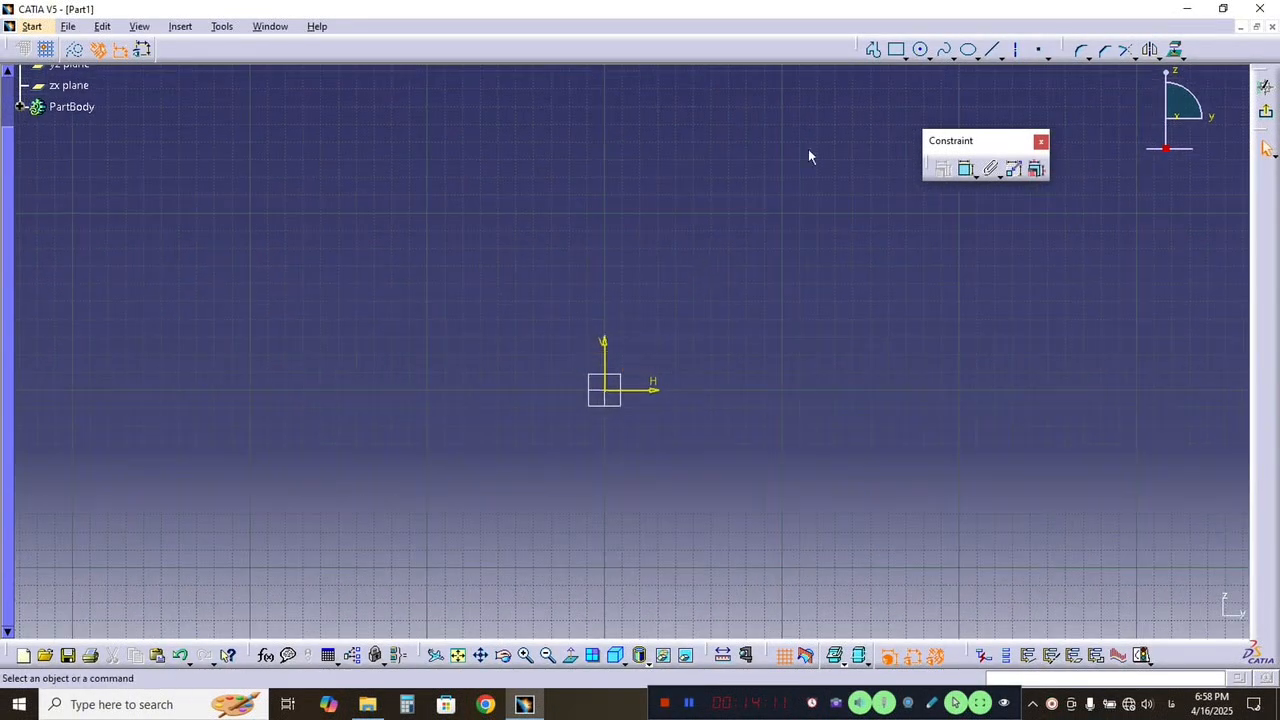
pyautogui.click(896, 49)
pyautogui.click(646, 227)
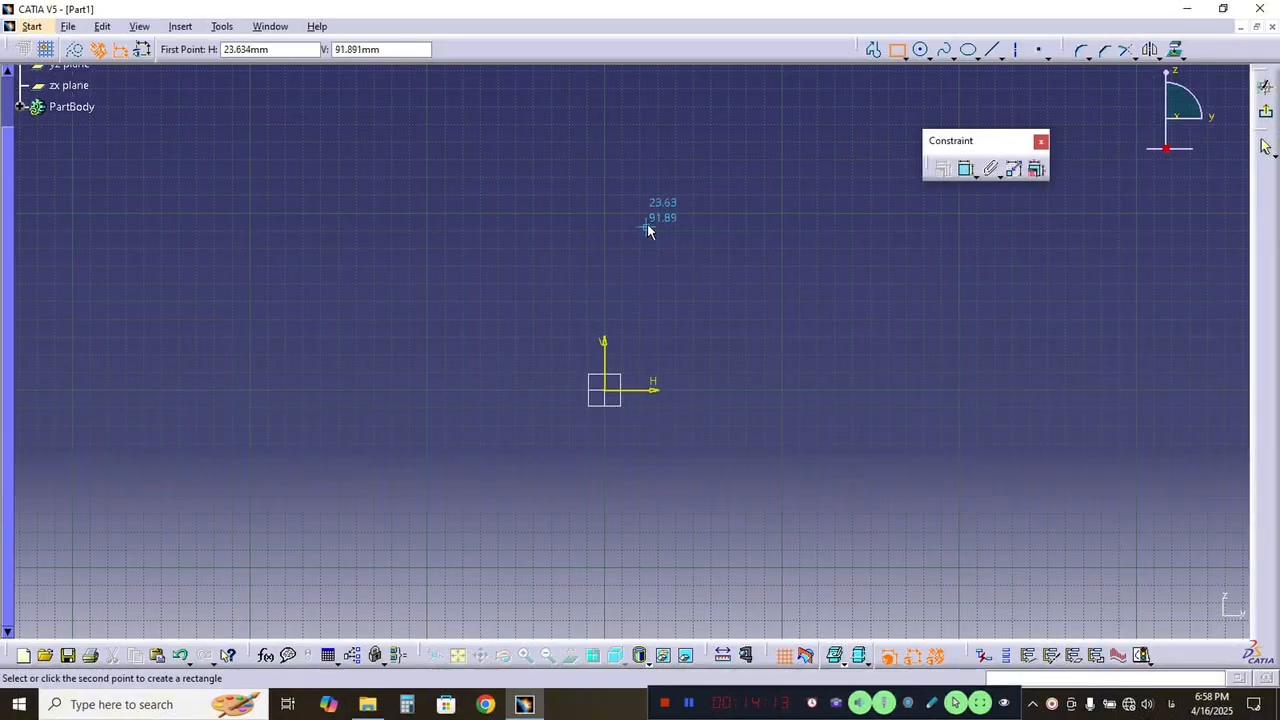
pyautogui.click(823, 316)
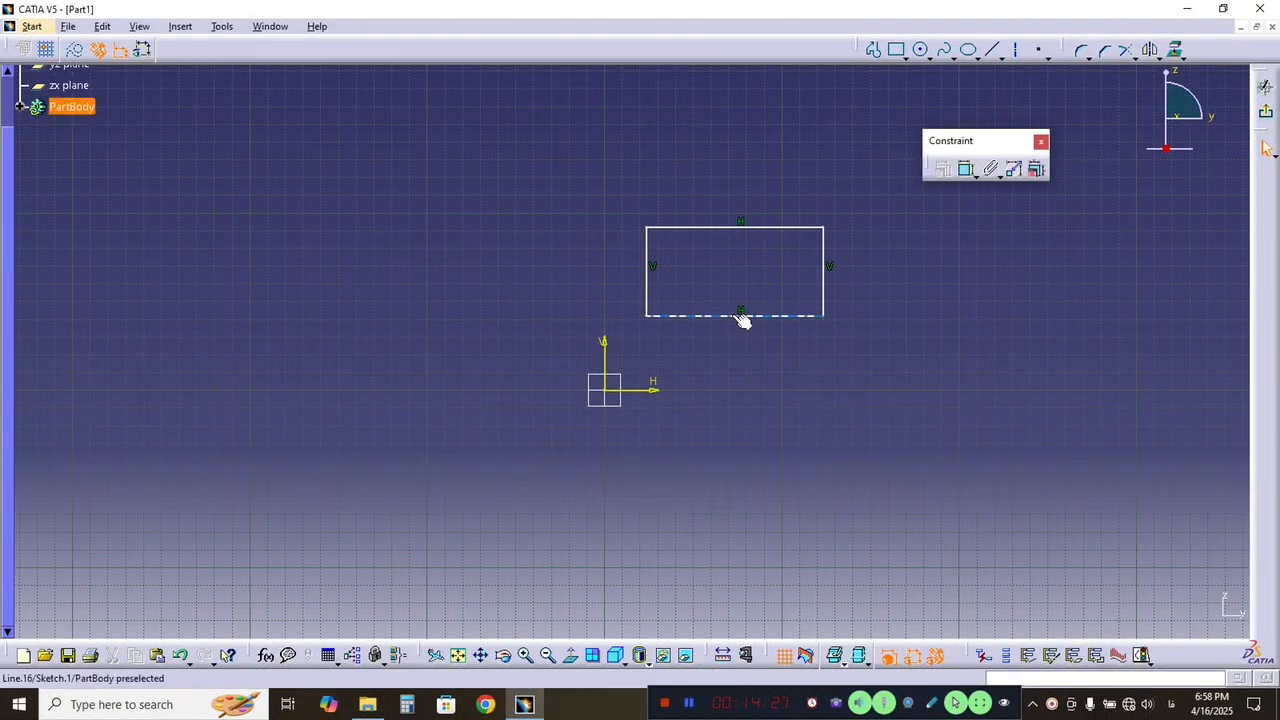
# Drag the rectangle's lower edge down and back up, leaving the rectangle about 48 mm high.
pyautogui.moveTo(732, 314); pyautogui.dragTo(726, 321)
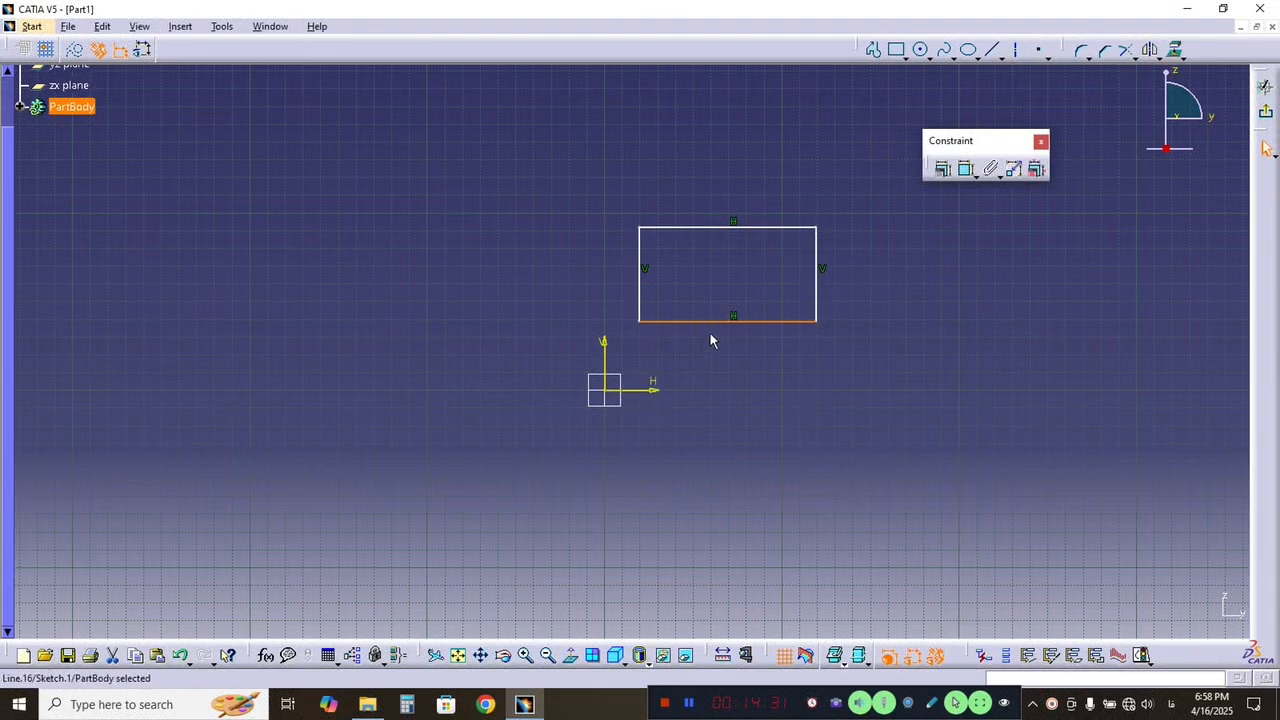
pyautogui.click(752, 347)
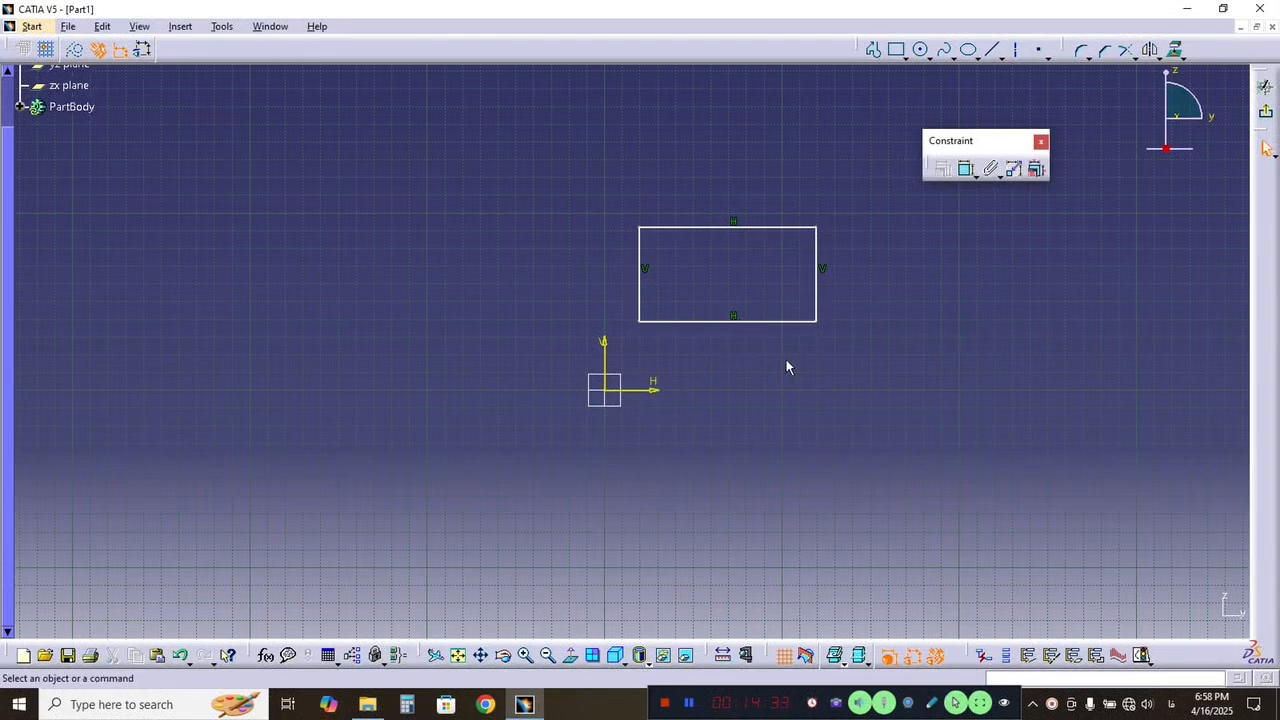
pyautogui.moveTo(766, 321)
pyautogui.mouseDown()
pyautogui.moveTo(766, 300)
pyautogui.moveTo(778, 318)
pyautogui.mouseUp()
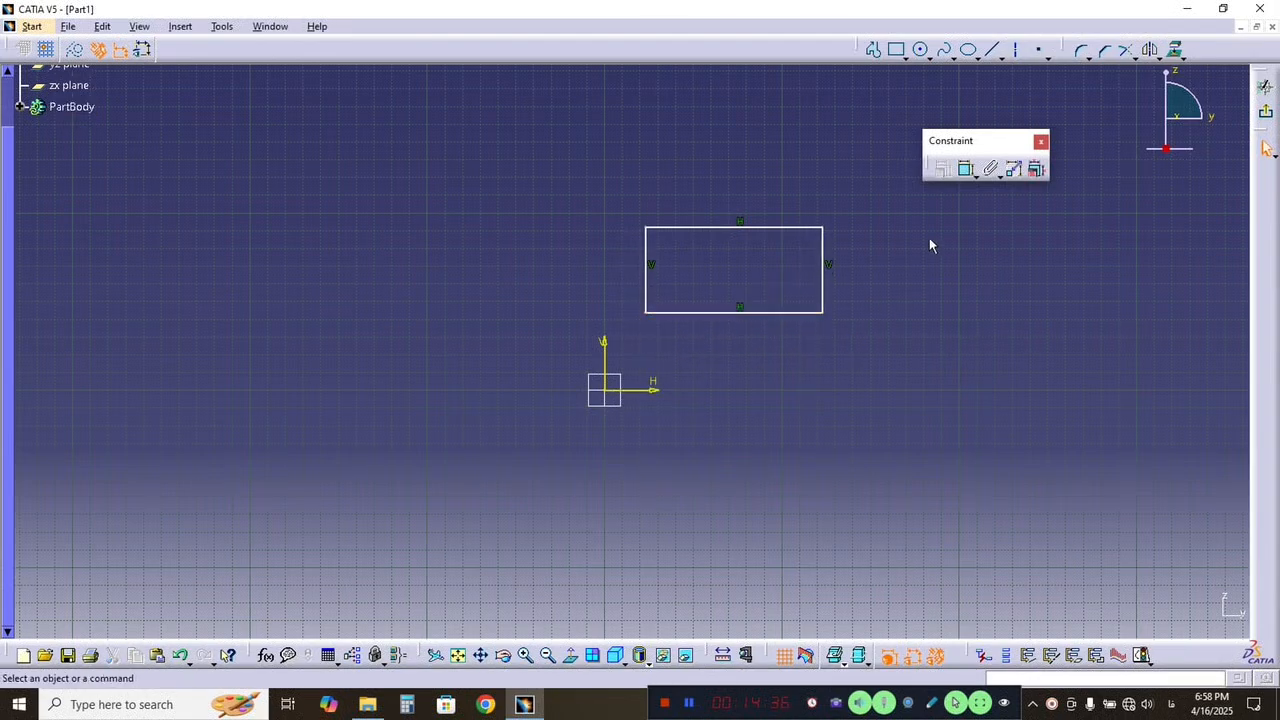
# Dimension the rectangle's height and width, and move the rectangle slightly farther up and right from the origin.
pyautogui.click(968, 172)
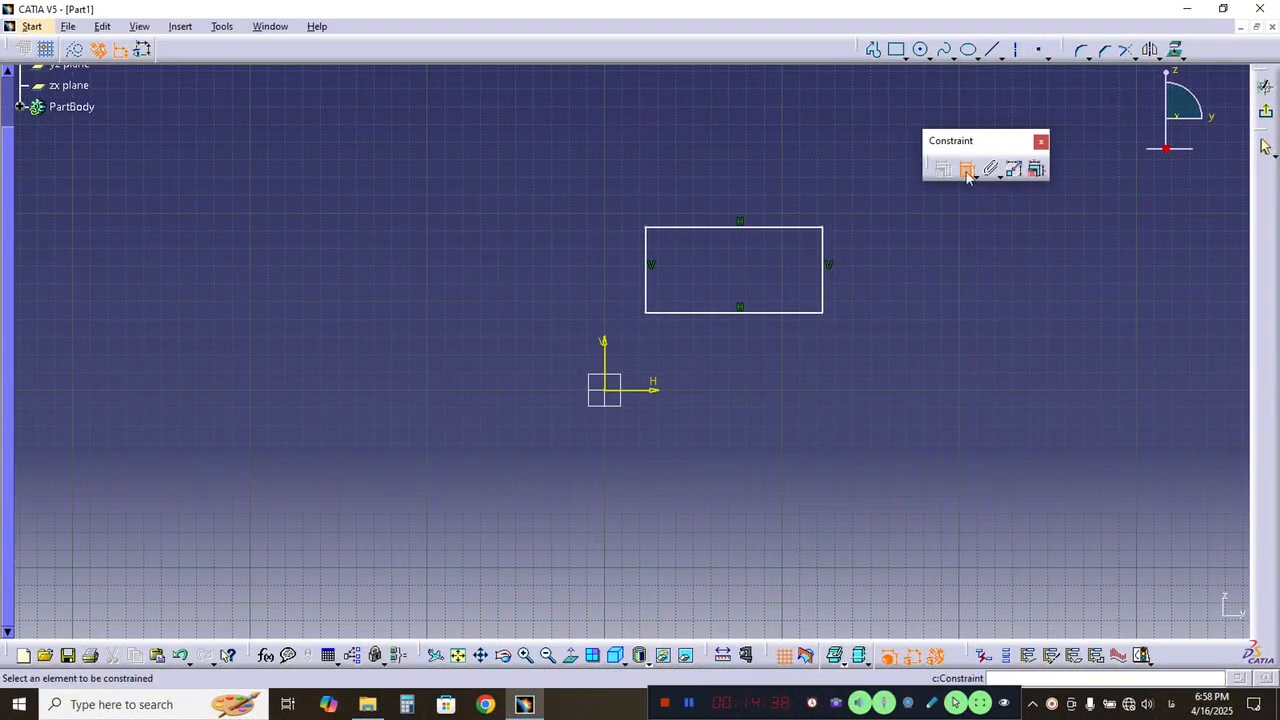
pyautogui.click(826, 273)
pyautogui.click(761, 229)
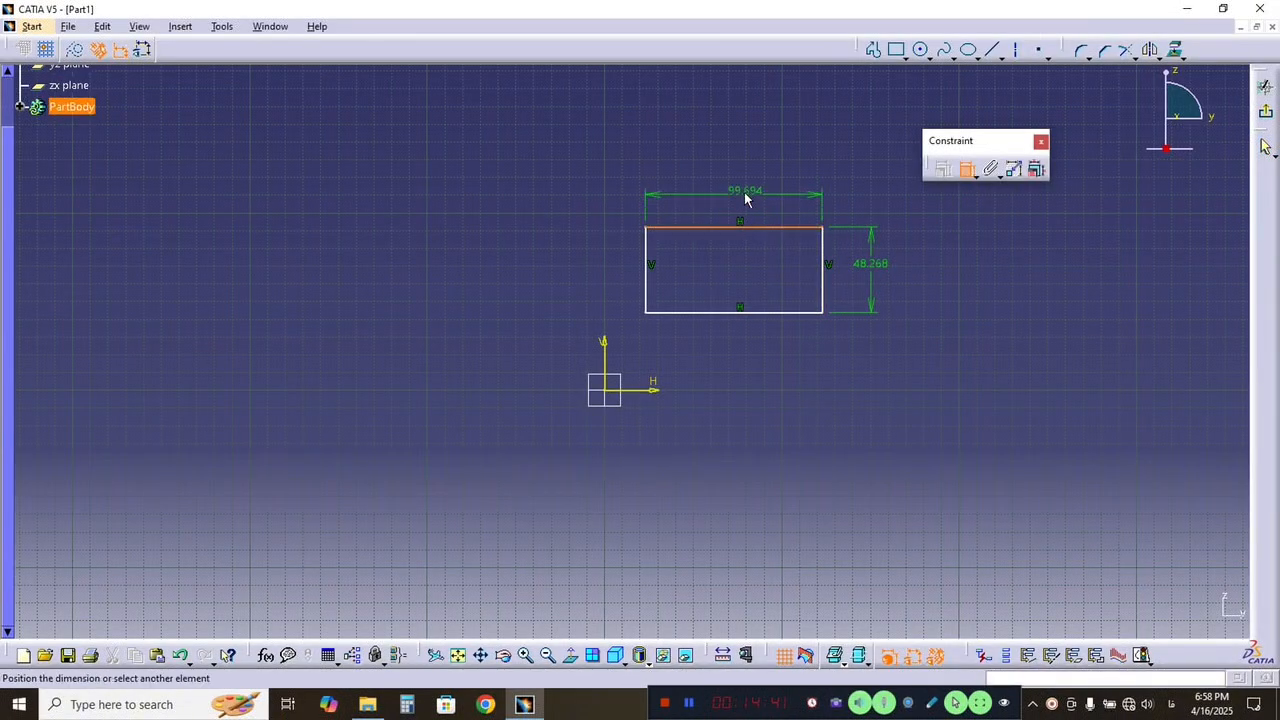
pyautogui.click(744, 192)
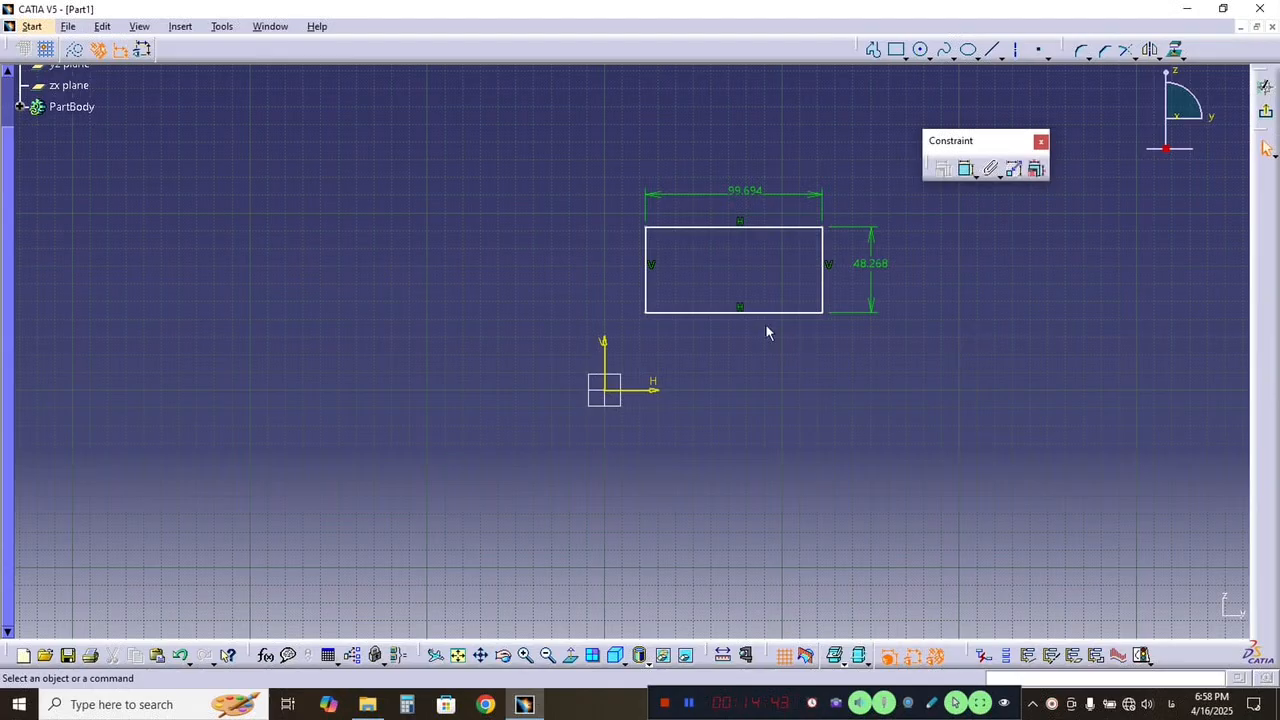
pyautogui.moveTo(792, 312)
pyautogui.mouseDown()
pyautogui.moveTo(849, 354)
pyautogui.moveTo(767, 310)
pyautogui.moveTo(809, 319)
pyautogui.moveTo(833, 309)
pyautogui.moveTo(826, 298)
pyautogui.moveTo(877, 309)
pyautogui.moveTo(754, 343)
pyautogui.moveTo(746, 331)
pyautogui.moveTo(785, 285)
pyautogui.moveTo(817, 312)
pyautogui.moveTo(746, 300)
pyautogui.moveTo(783, 298)
pyautogui.mouseUp()
pyautogui.click(905, 349)
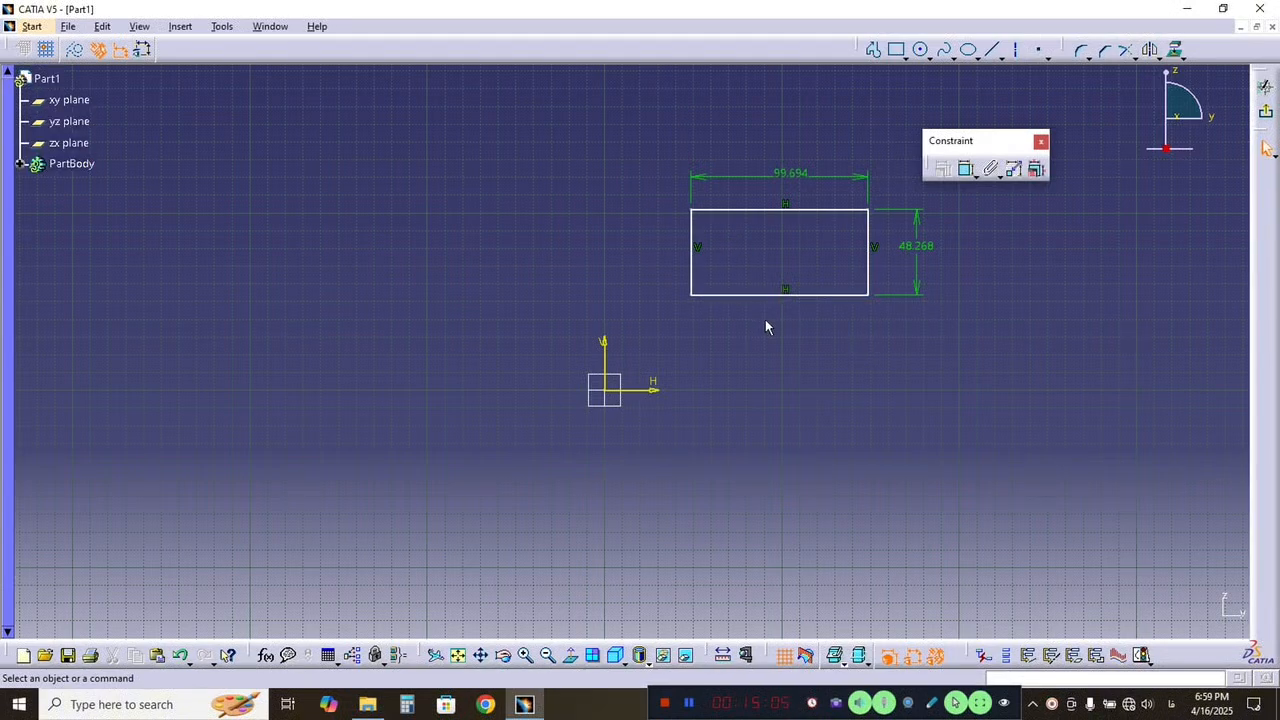
# Dimension the vertical distance between the rectangle's lower-left corner and the horizontal axis.
pyautogui.click(966, 172)
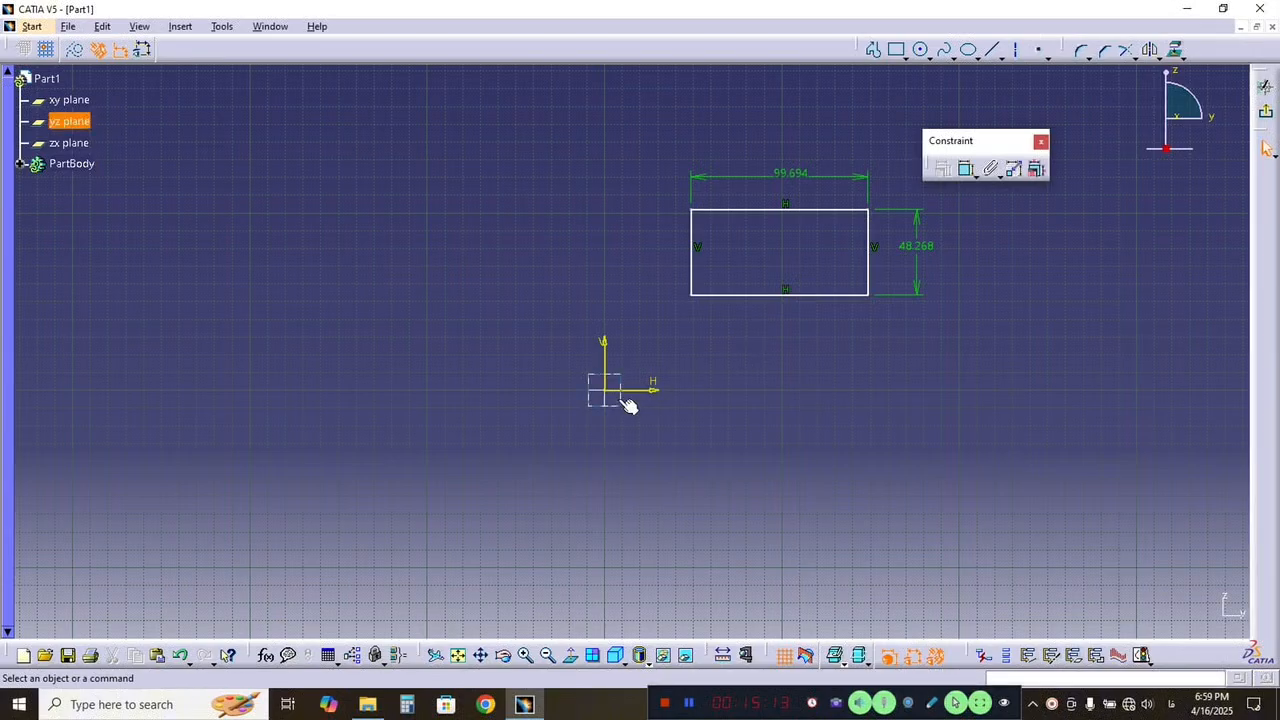
pyautogui.click(966, 168)
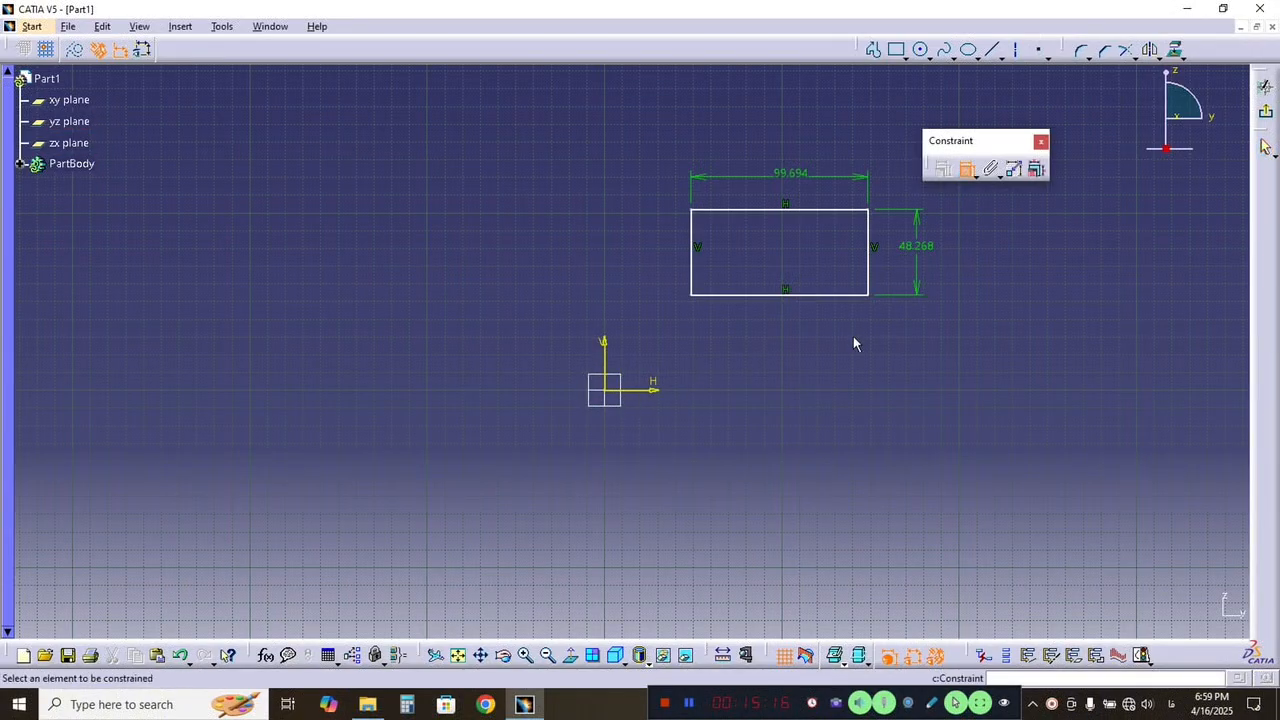
pyautogui.click(693, 297)
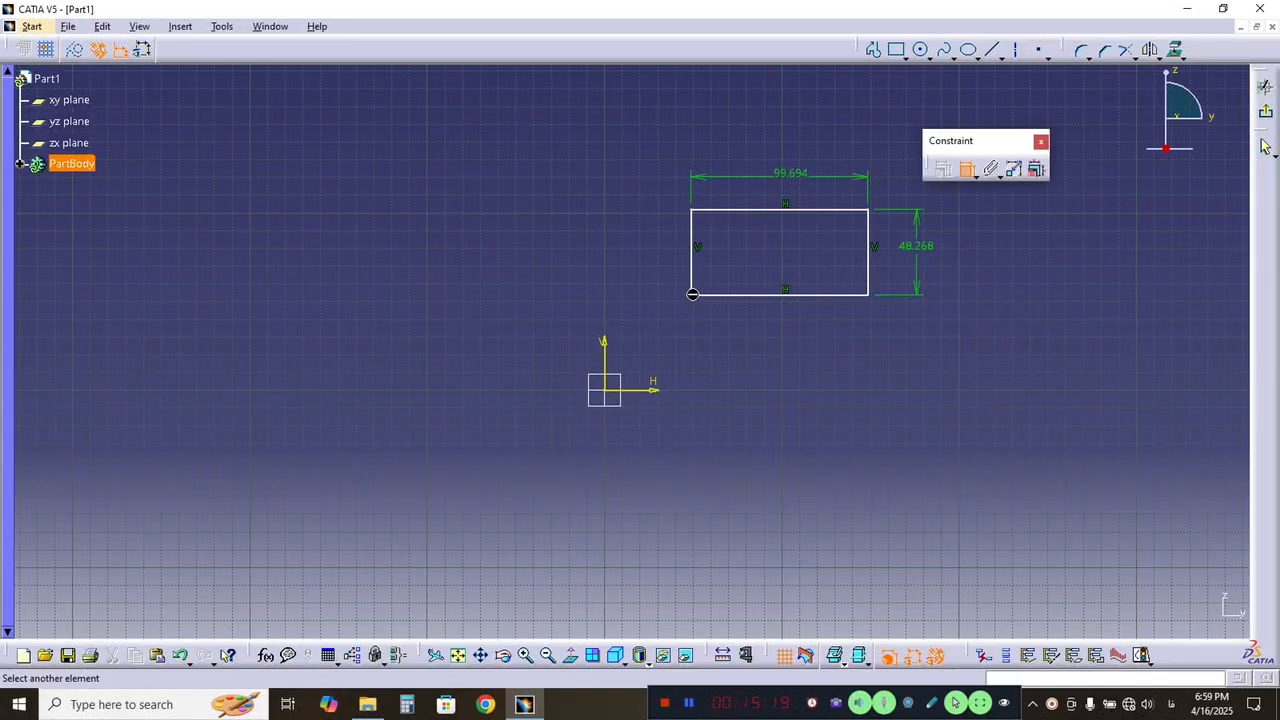
pyautogui.click(648, 392)
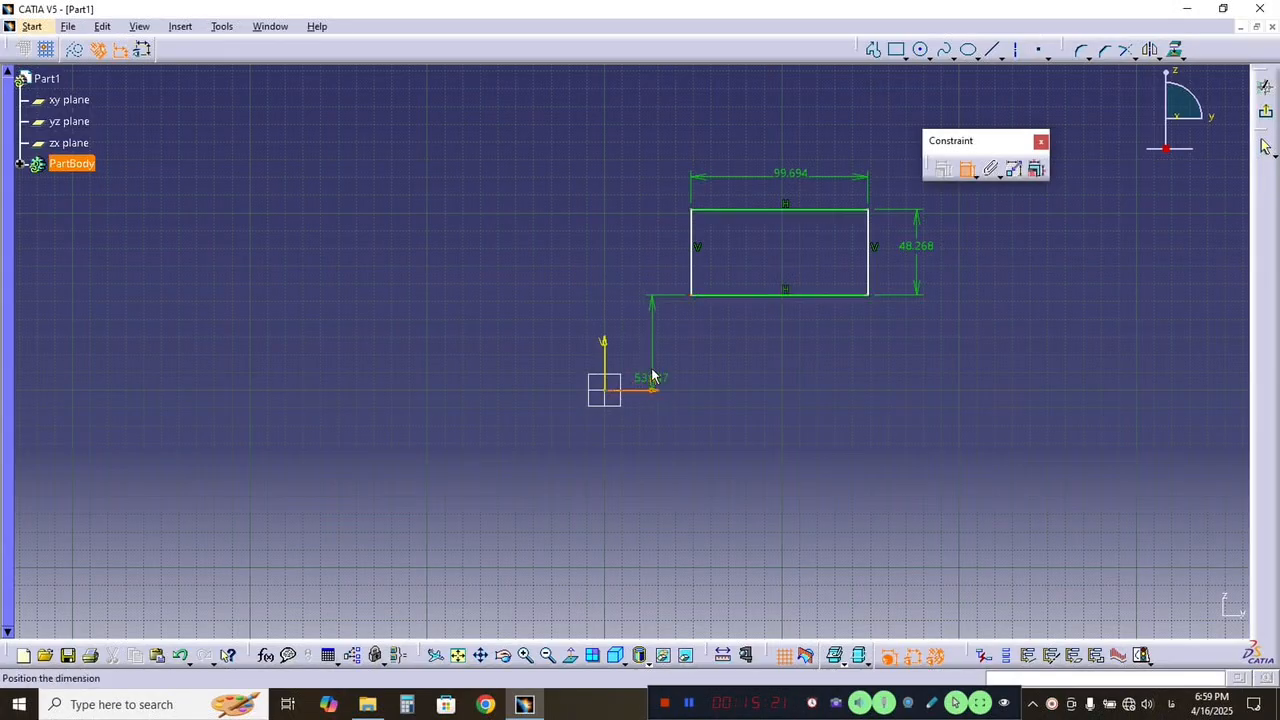
pyautogui.click(679, 341)
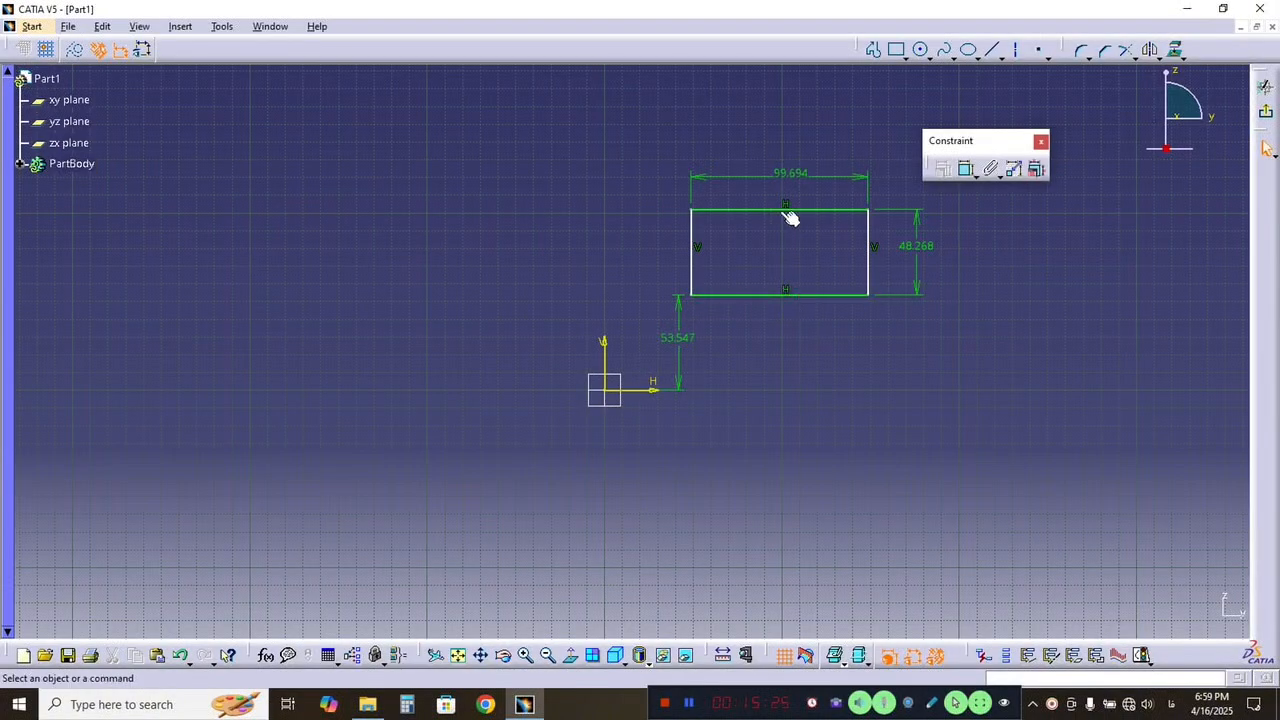
# Move the rectangle horizontally to about 97 mm from the vertical axis and dimension the distance from that axis to its left edge.
pyautogui.moveTo(781, 209); pyautogui.dragTo(862, 272)
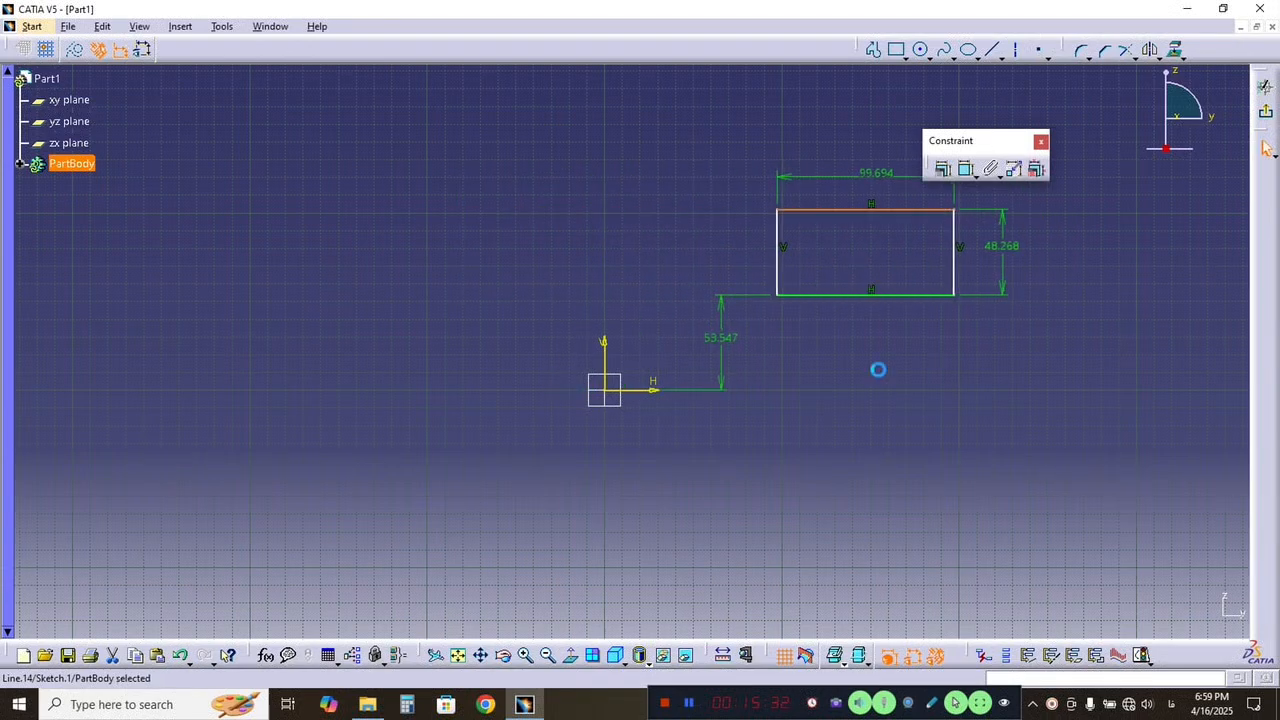
pyautogui.click(966, 169)
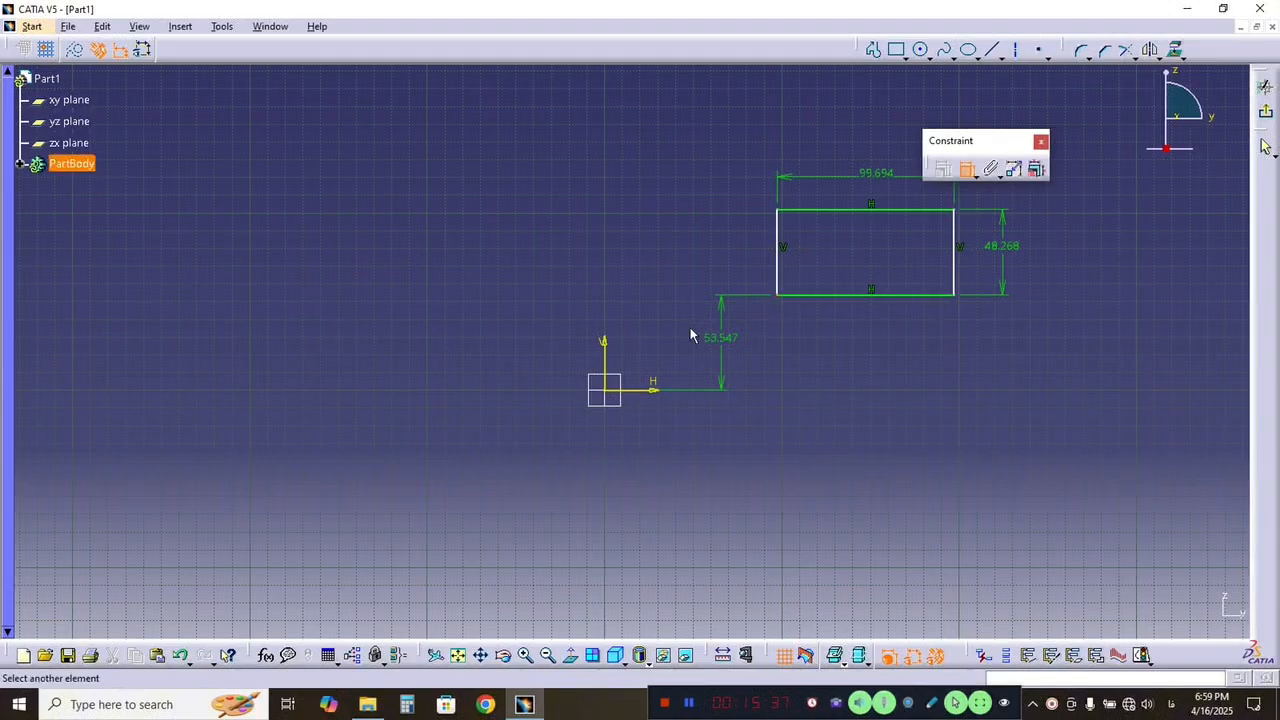
pyautogui.click(612, 358)
pyautogui.click(612, 258)
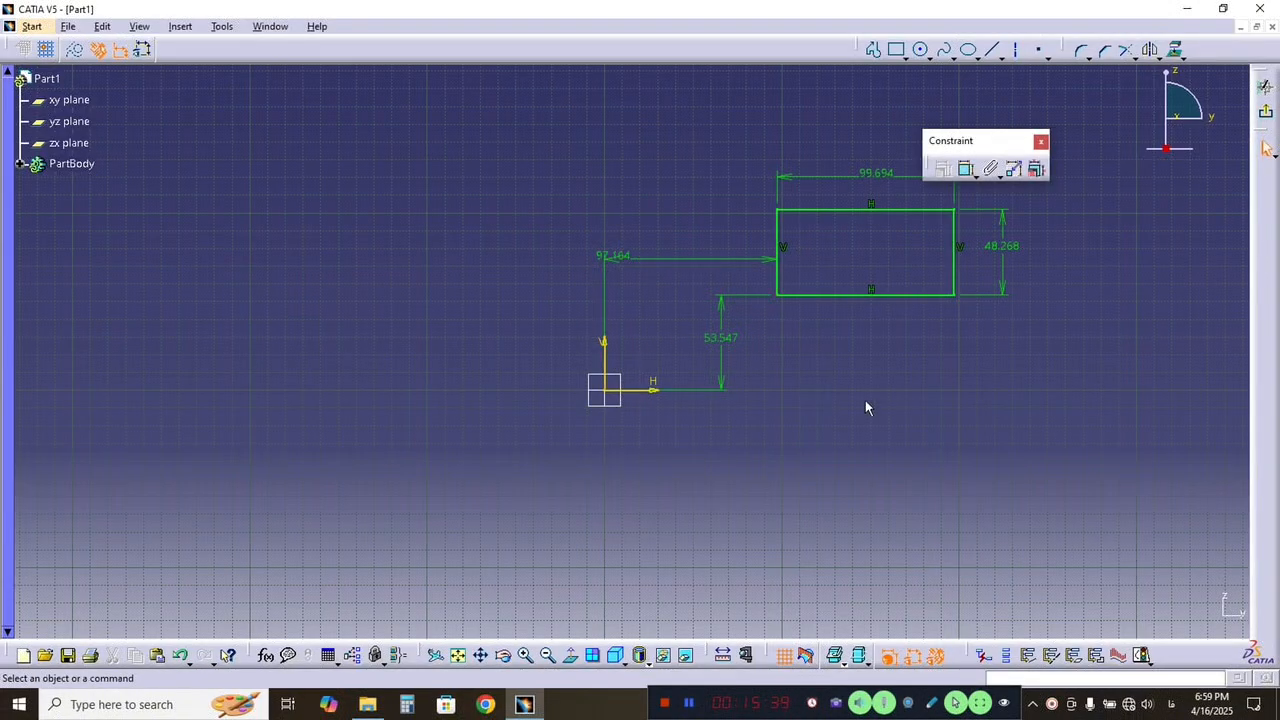
# Select the rectangle's lower and right edges in turn to check whether the rectangle can still move.
pyautogui.moveTo(952, 386)
pyautogui.mouseDown(button='middle')
pyautogui.moveTo(757, 420)
pyautogui.moveTo(754, 391)
pyautogui.mouseUp(button='middle')
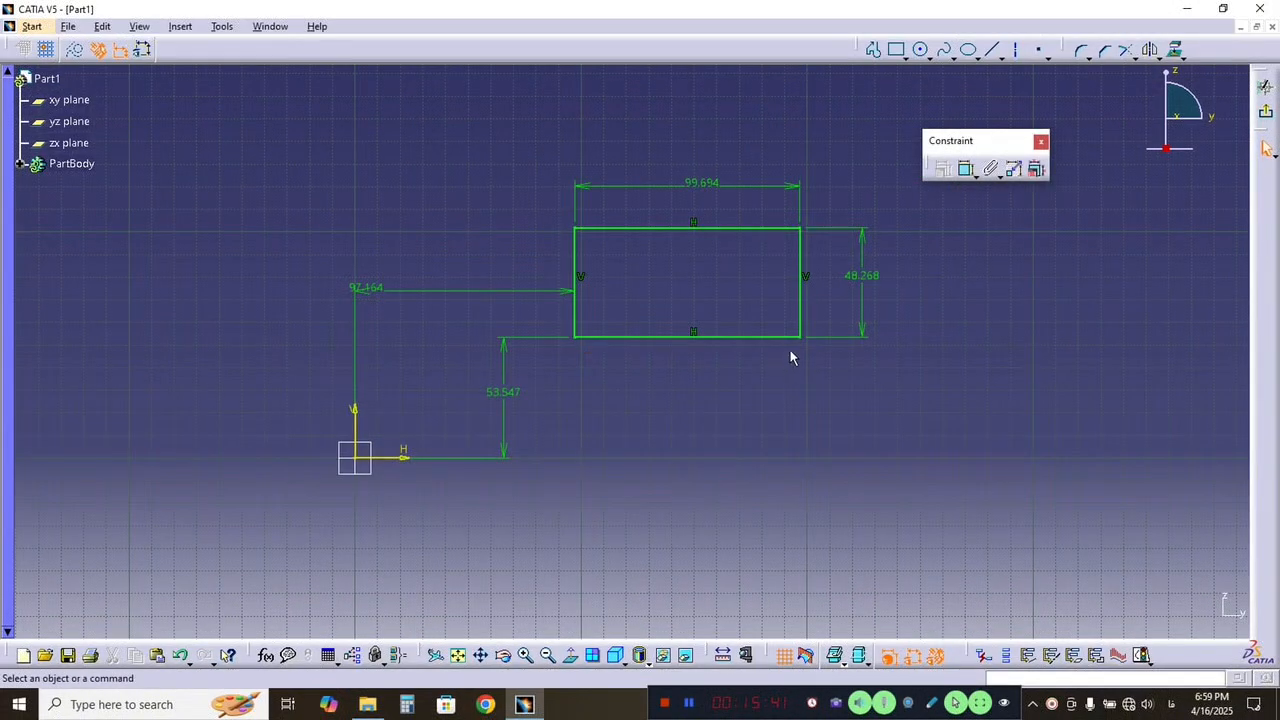
pyautogui.click(732, 336)
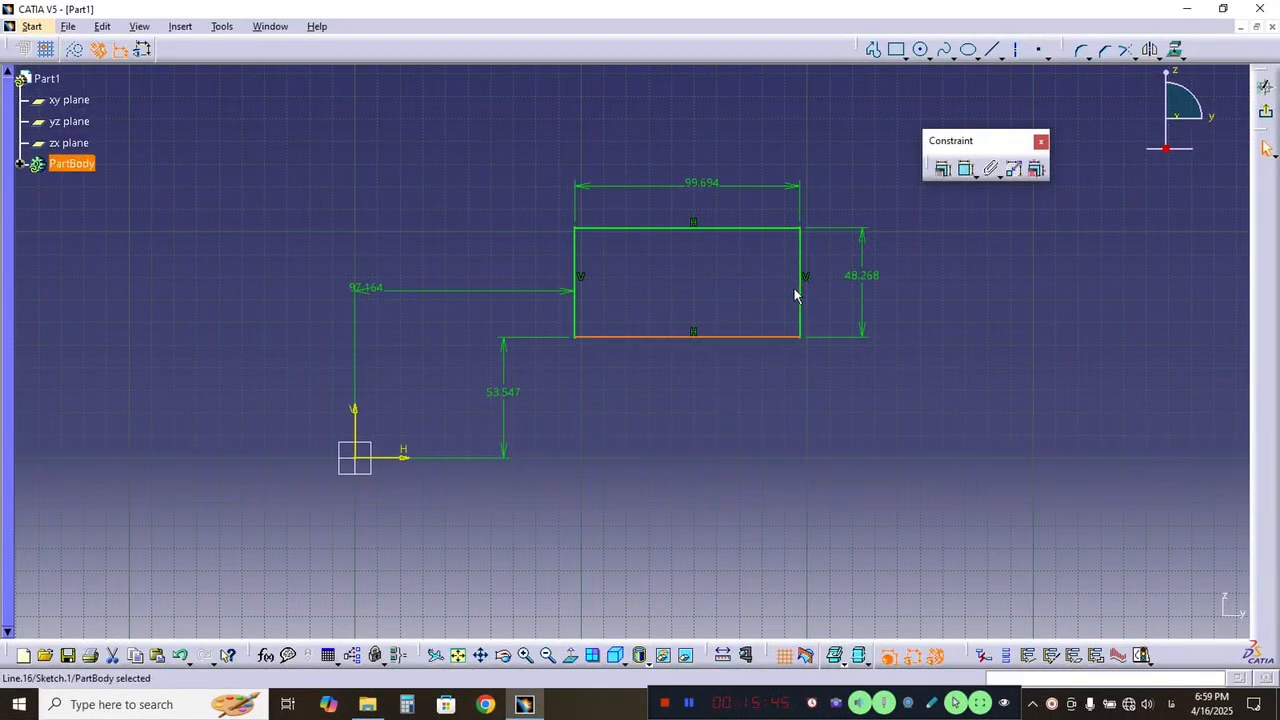
pyautogui.click(802, 290)
pyautogui.click(935, 344)
# Delete the two dimensions that locate the rectangle from the horizontal and vertical axes.
pyautogui.moveTo(905, 249); pyautogui.dragTo(891, 294, button='middle')
pyautogui.click(549, 381)
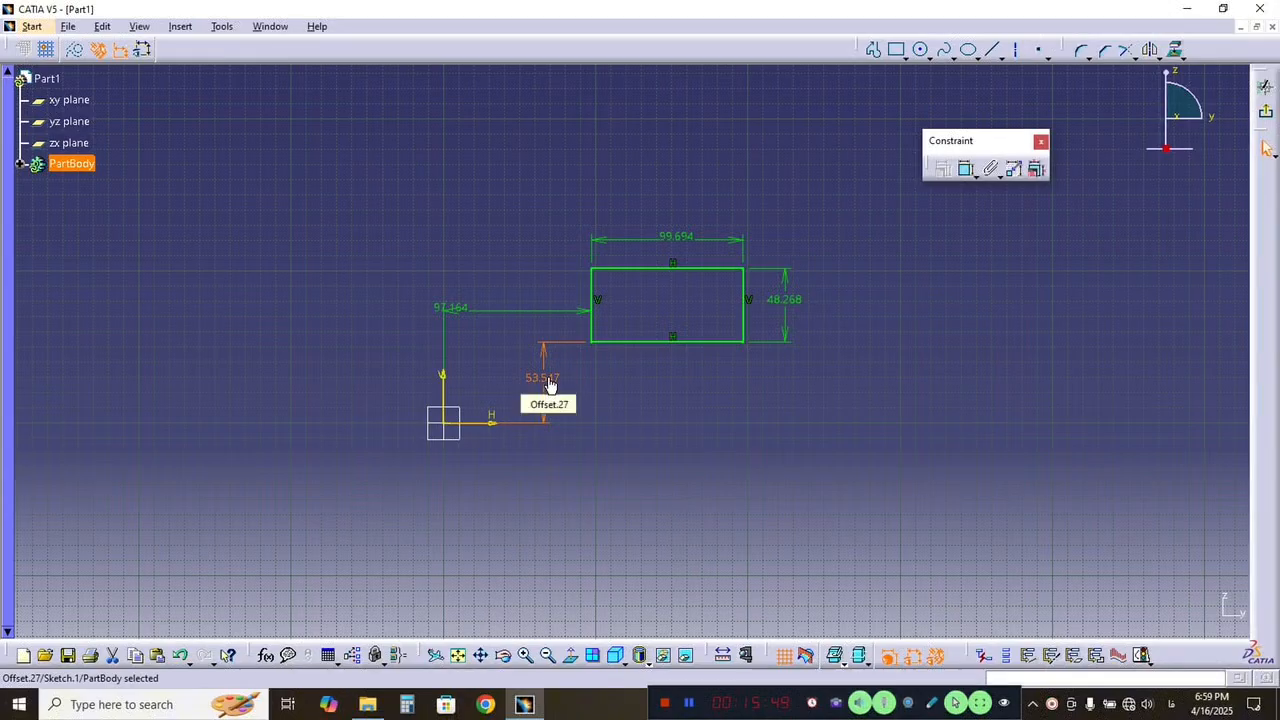
pyautogui.press('Delete')
pyautogui.click(474, 310)
pyautogui.press('Delete')
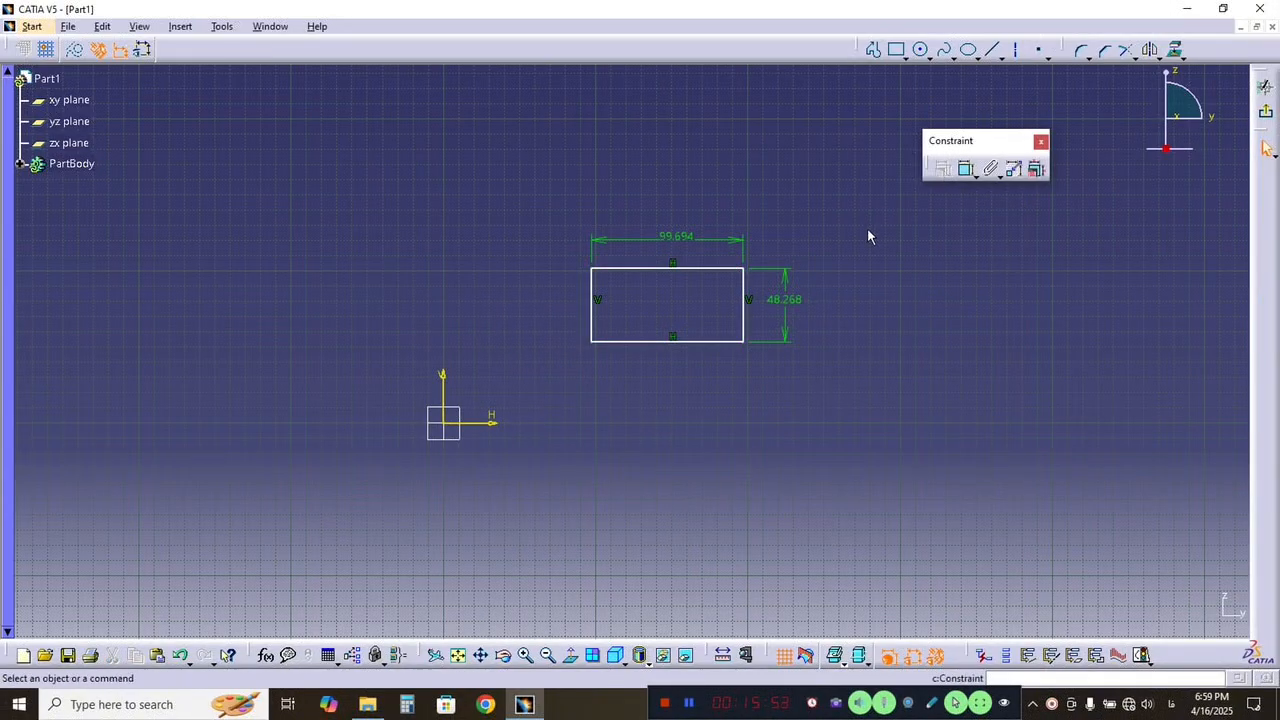
# Apply a Fix constraint to the whole rectangle and try to move its lower edge.
pyautogui.moveTo(853, 206); pyautogui.dragTo(724, 349)
pyautogui.click(965, 169)
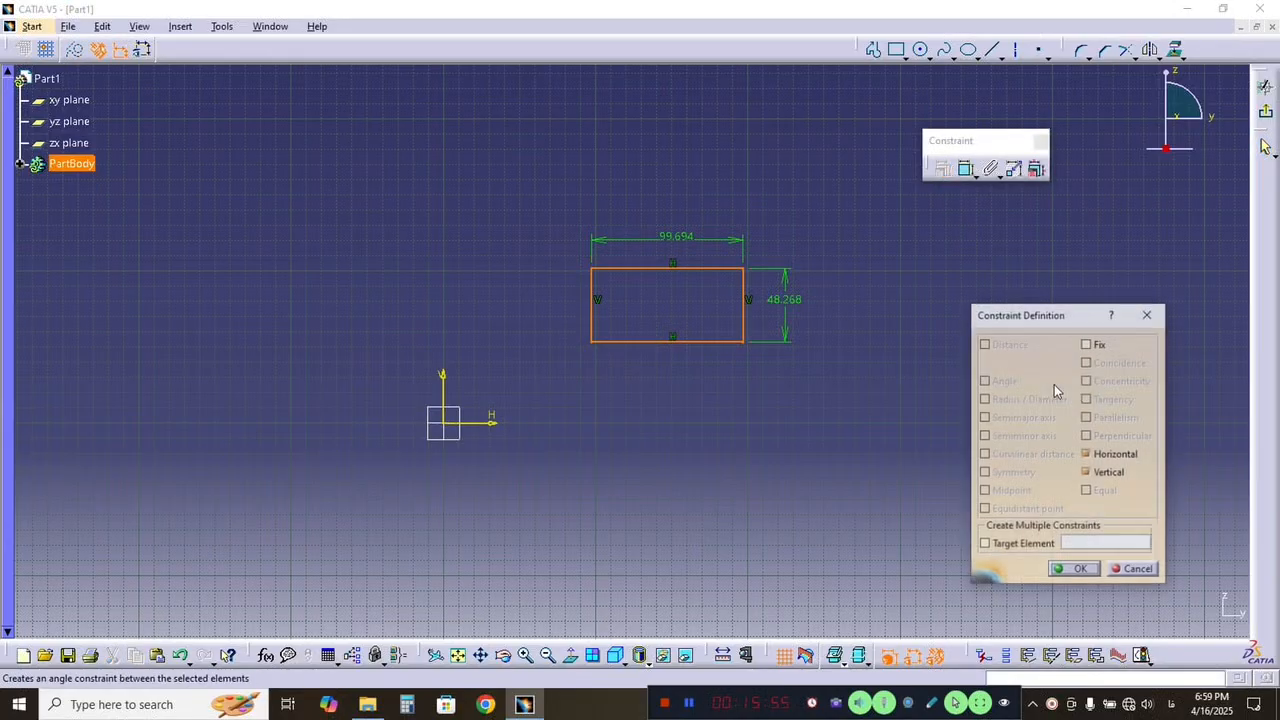
pyautogui.click(1087, 344)
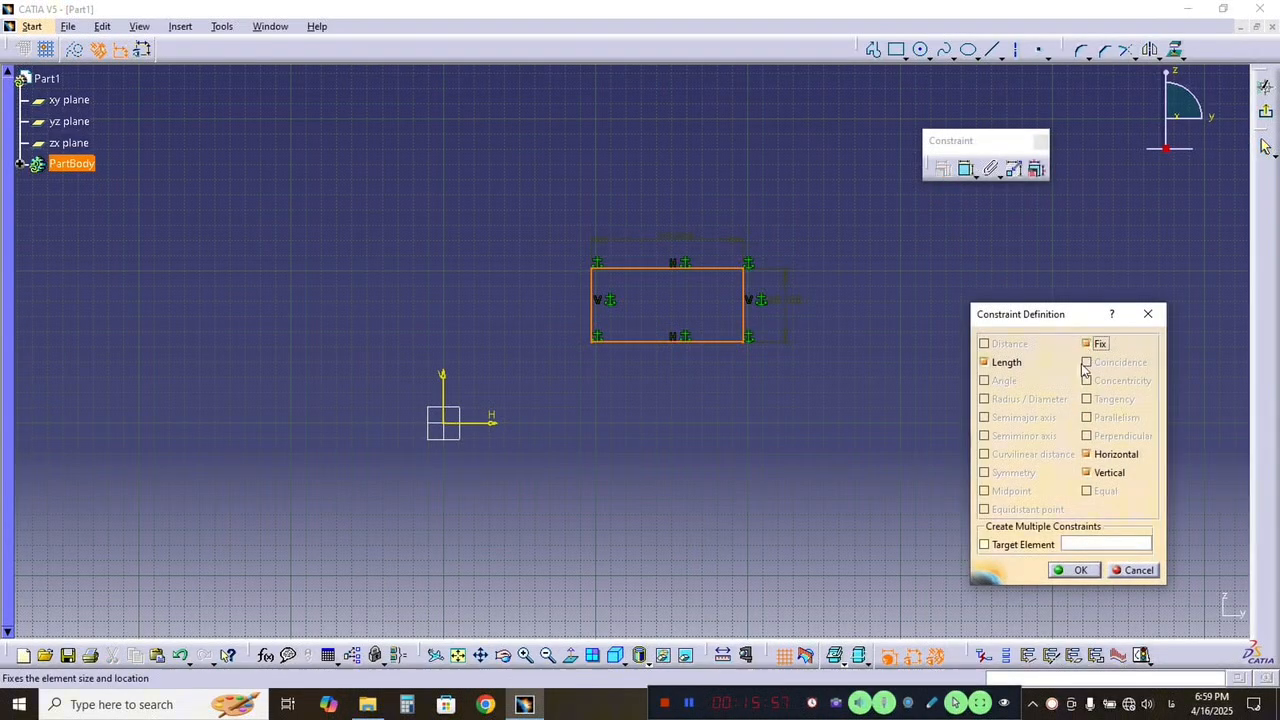
pyautogui.click(1080, 570)
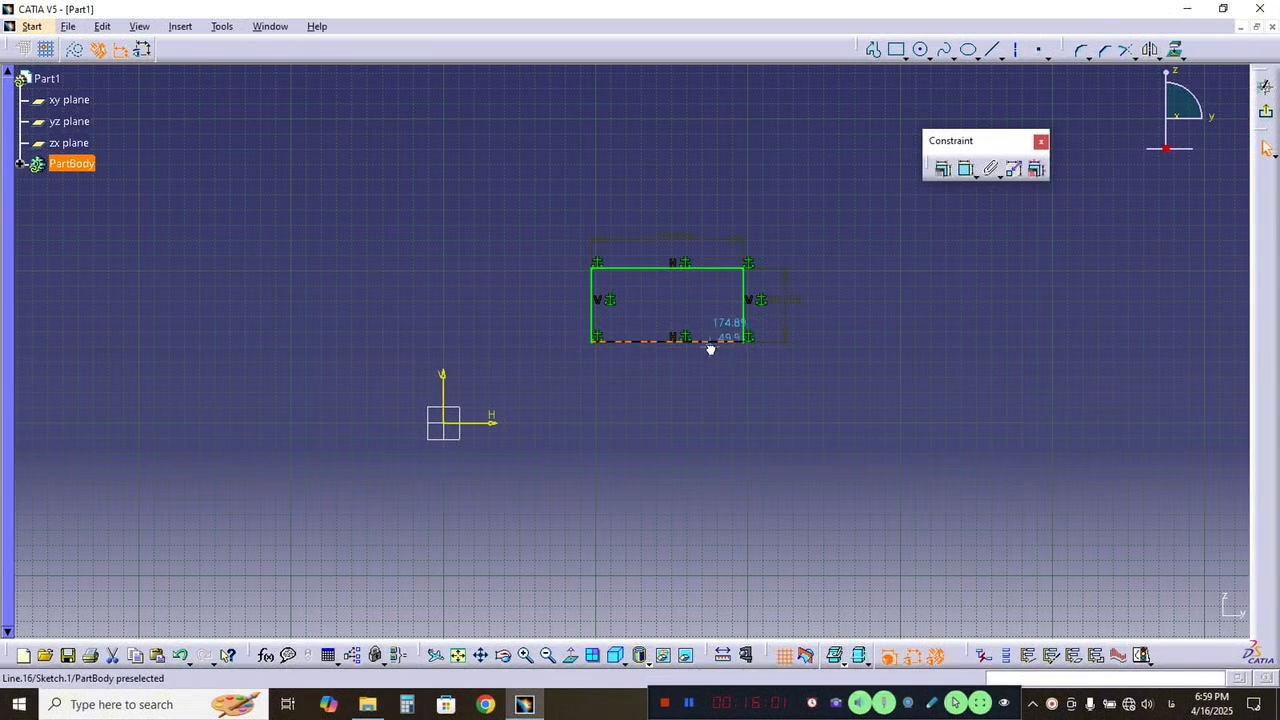
pyautogui.click(848, 410)
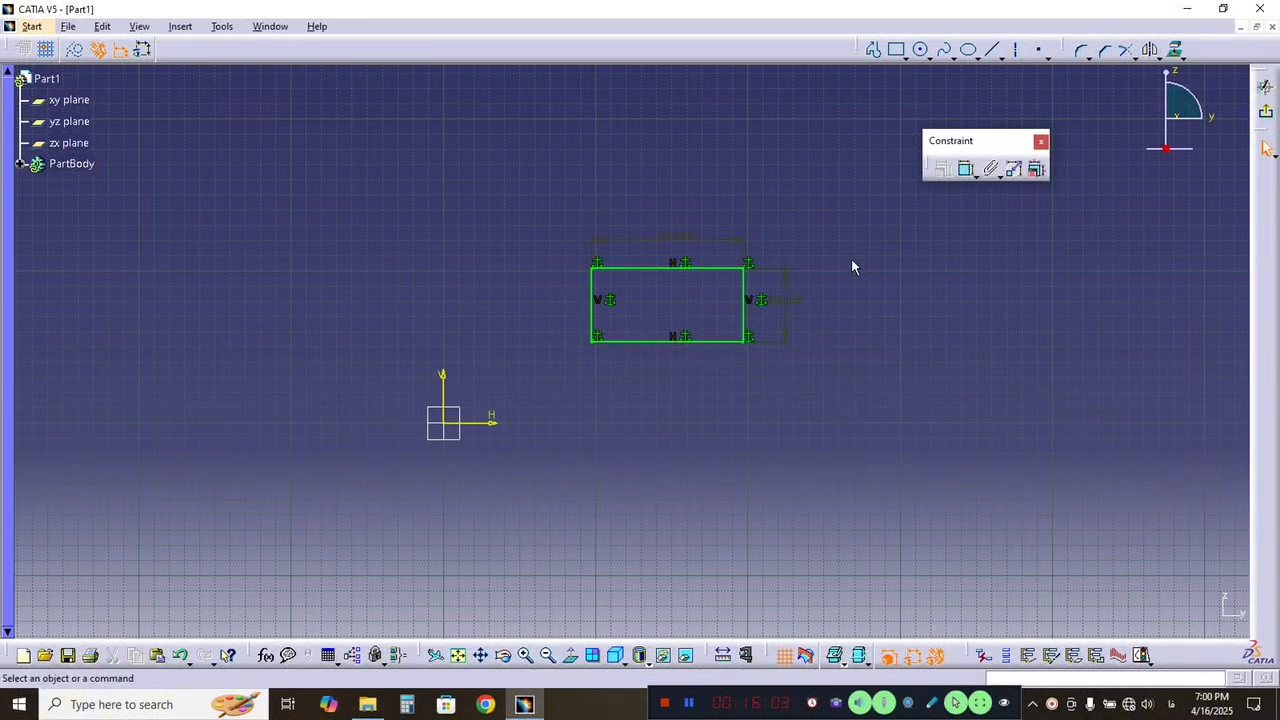
# Undo the Fix constraint on the rectangle and clear the selection.
pyautogui.hotkey('ctrl', 'z')
pyautogui.hotkey('ctrl', 'z')
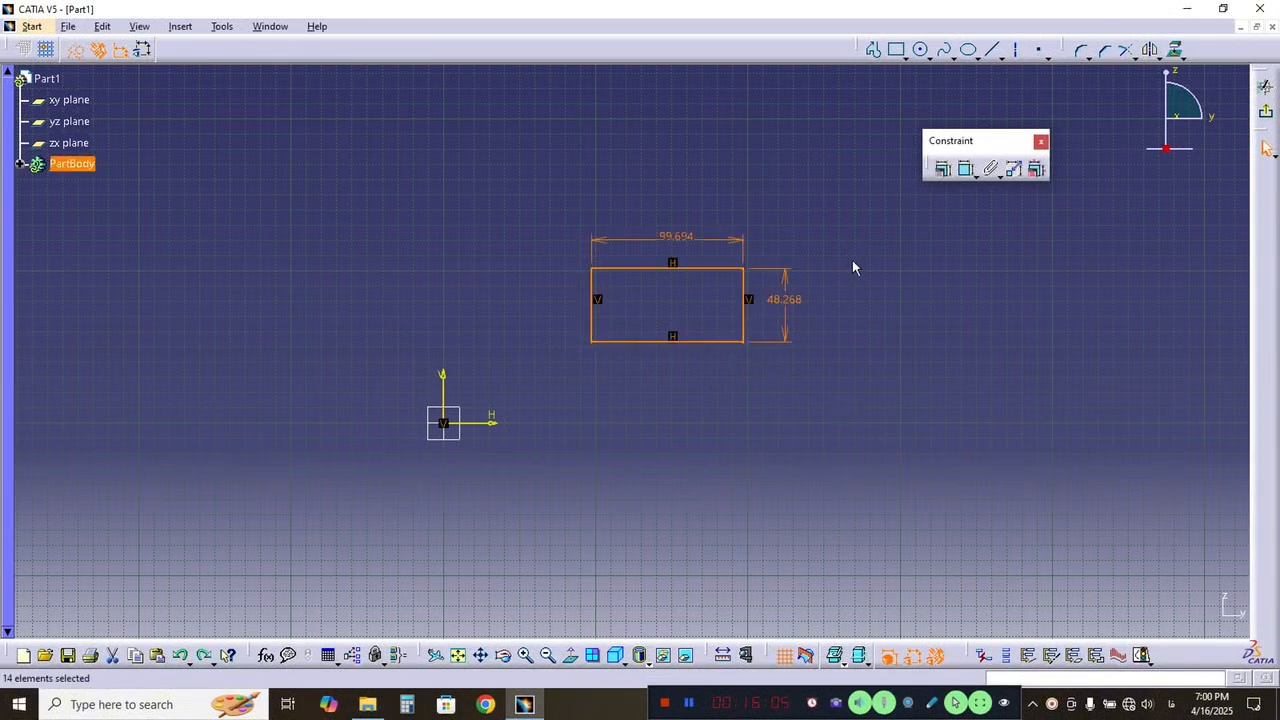
pyautogui.click(870, 302)
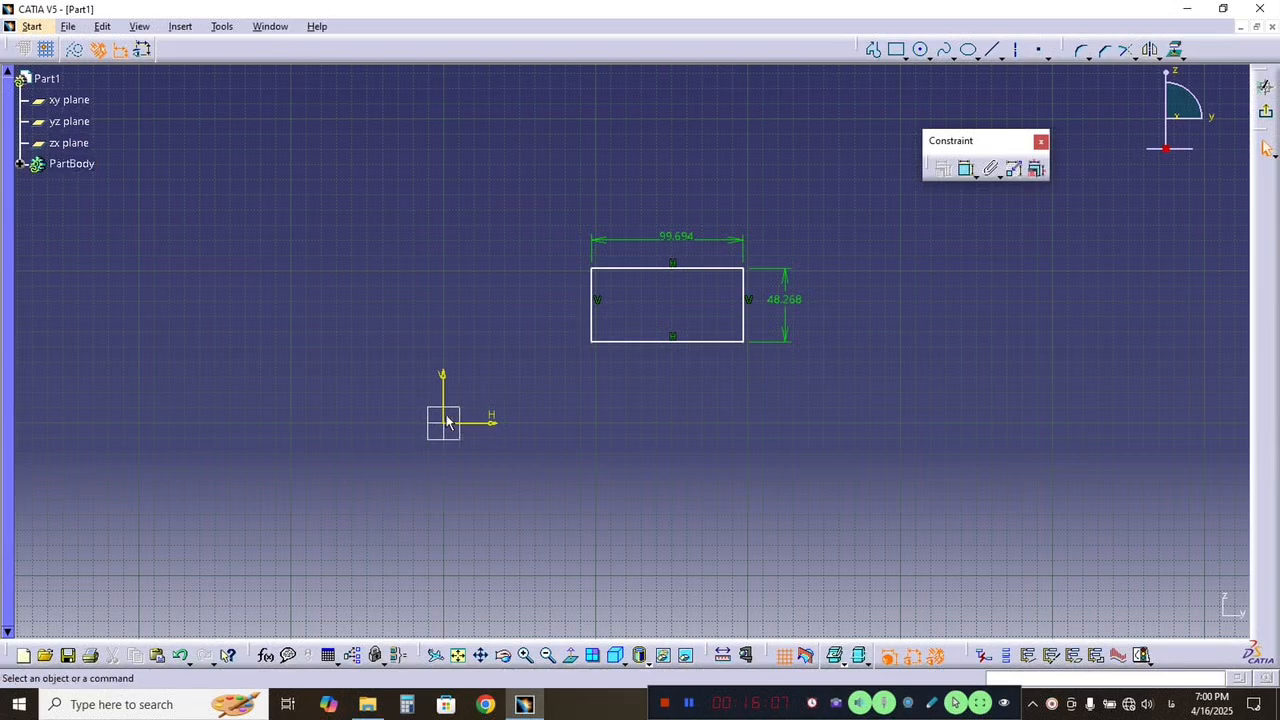
# Place a point up and left of the origin, about 76 mm above the horizontal axis, and dimension that vertical distance.
pyautogui.click(1039, 50)
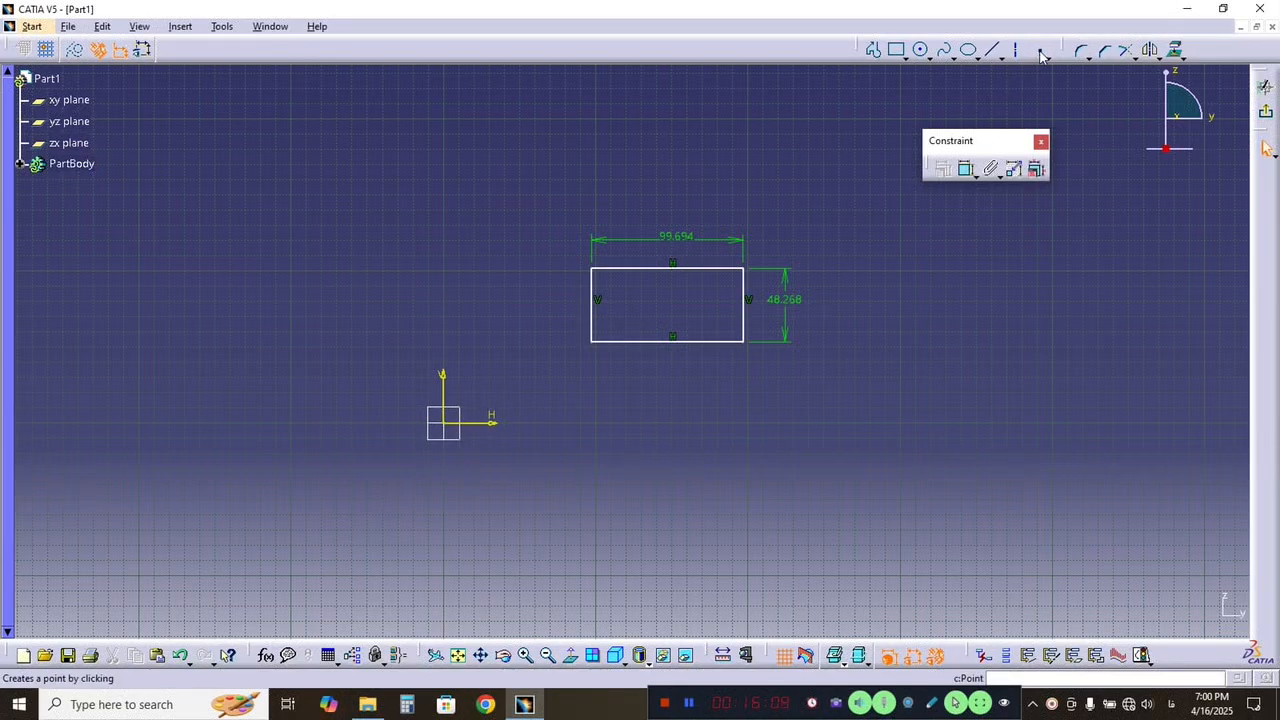
pyautogui.click(356, 306)
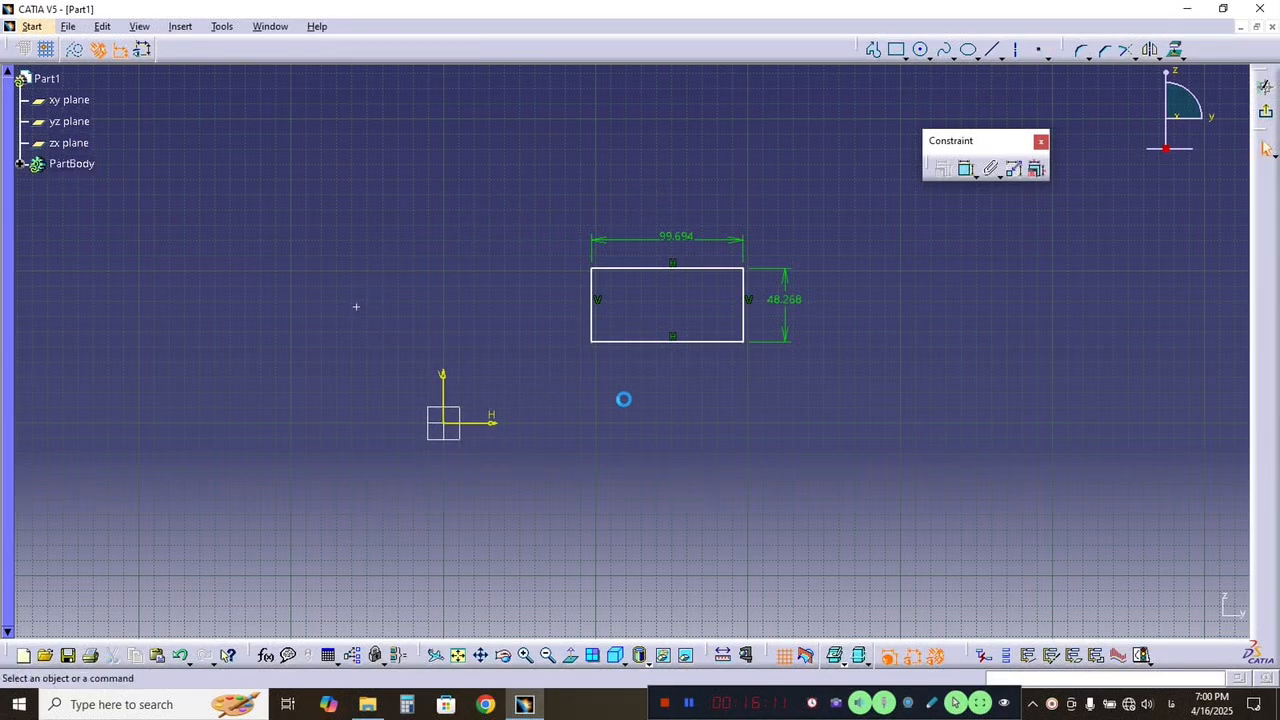
pyautogui.click(965, 169)
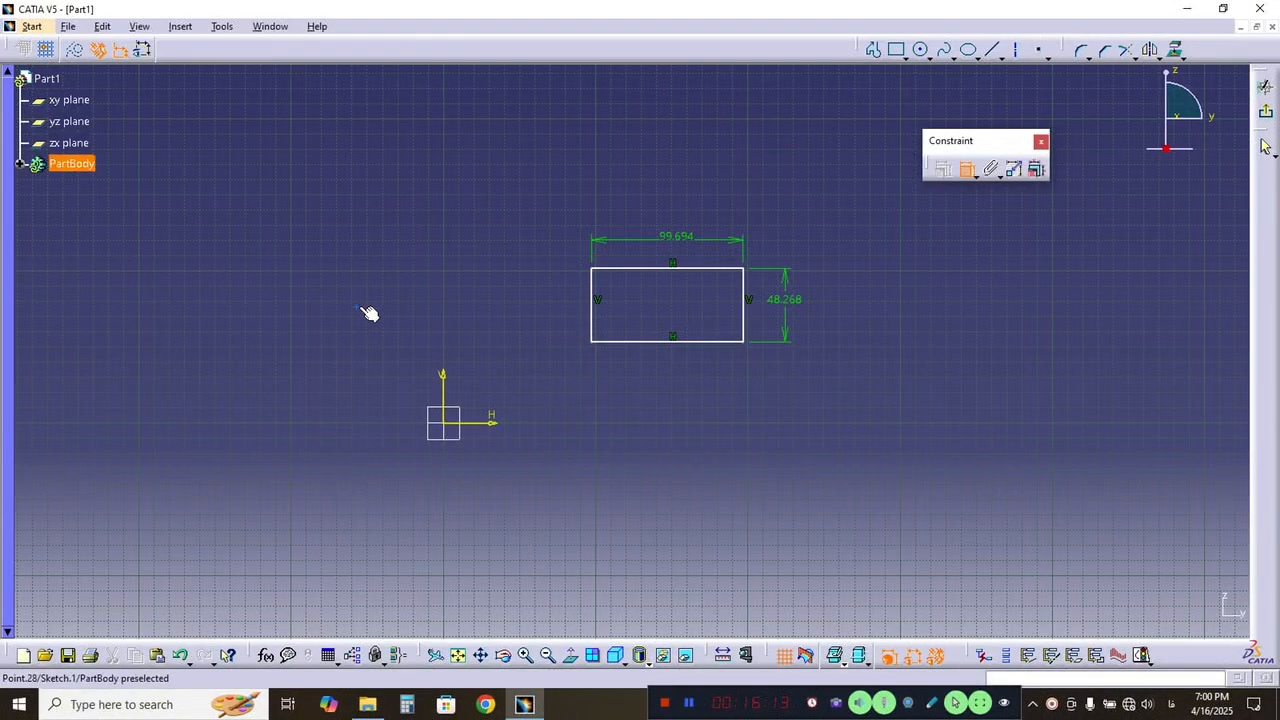
pyautogui.click(356, 306)
pyautogui.click(489, 427)
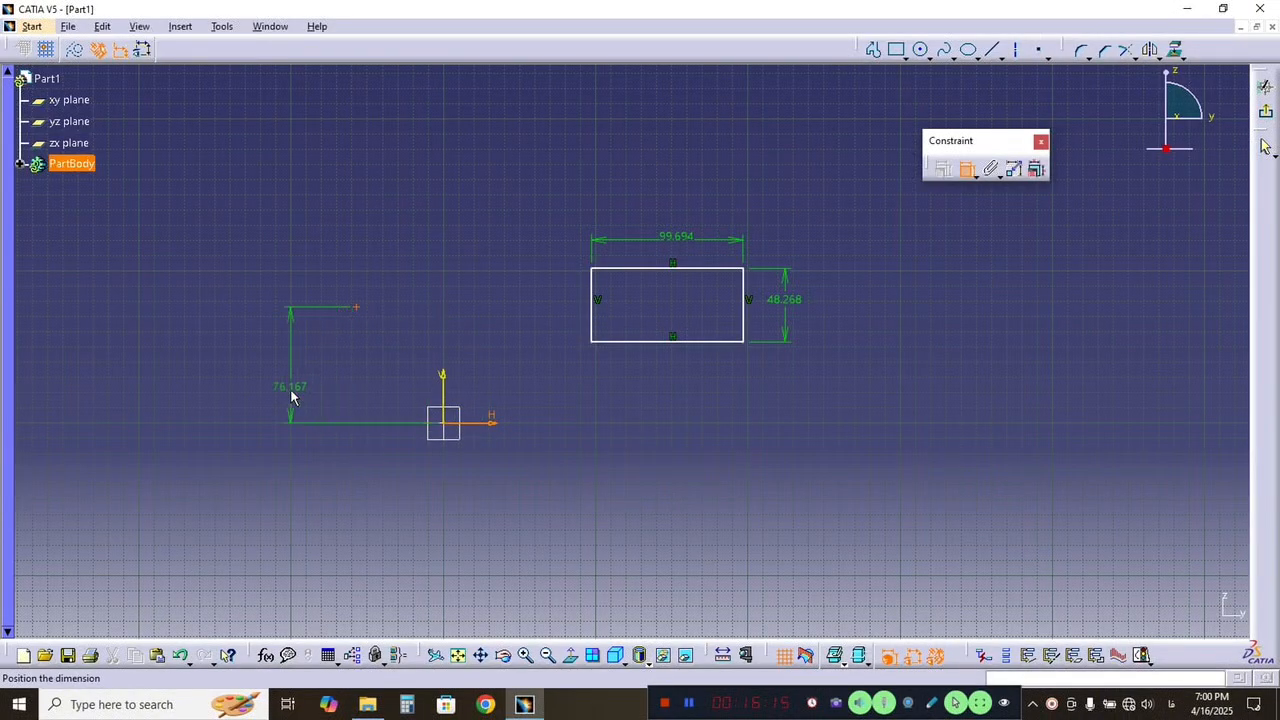
pyautogui.click(288, 386)
# Dimension the horizontal distance between the point and the vertical axis.
pyautogui.click(965, 169)
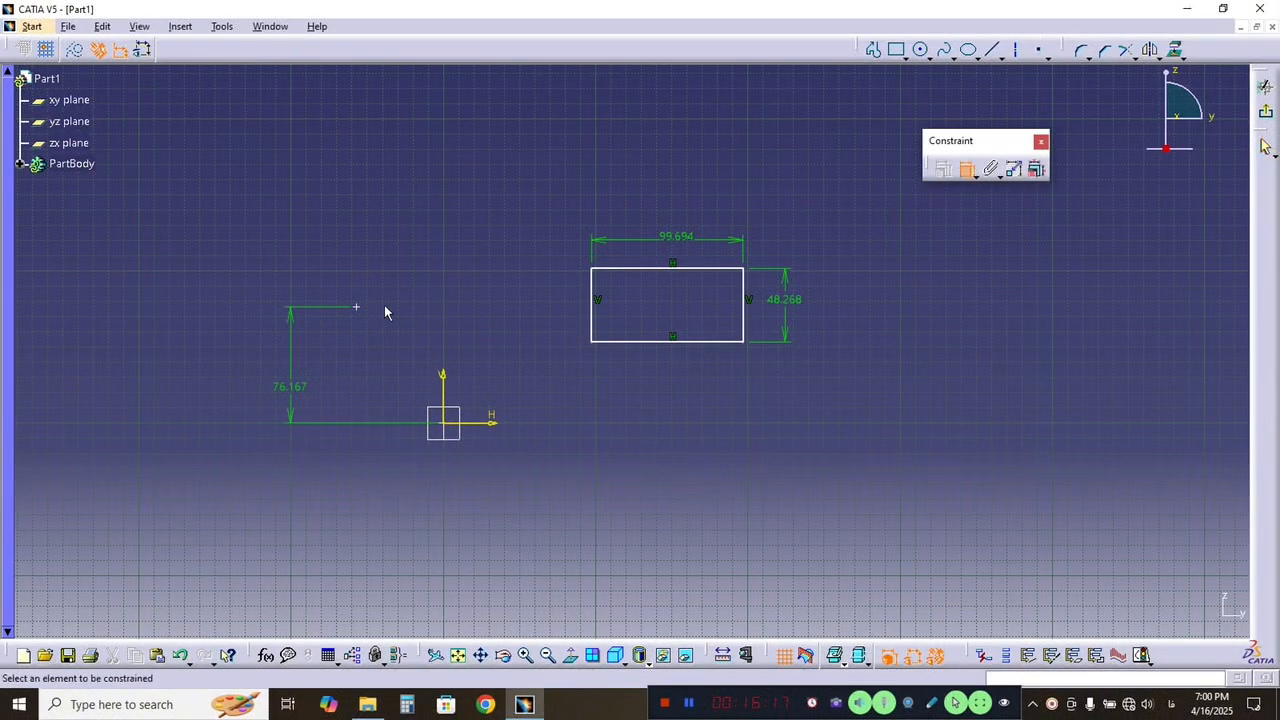
pyautogui.click(356, 306)
pyautogui.click(445, 398)
pyautogui.click(389, 378)
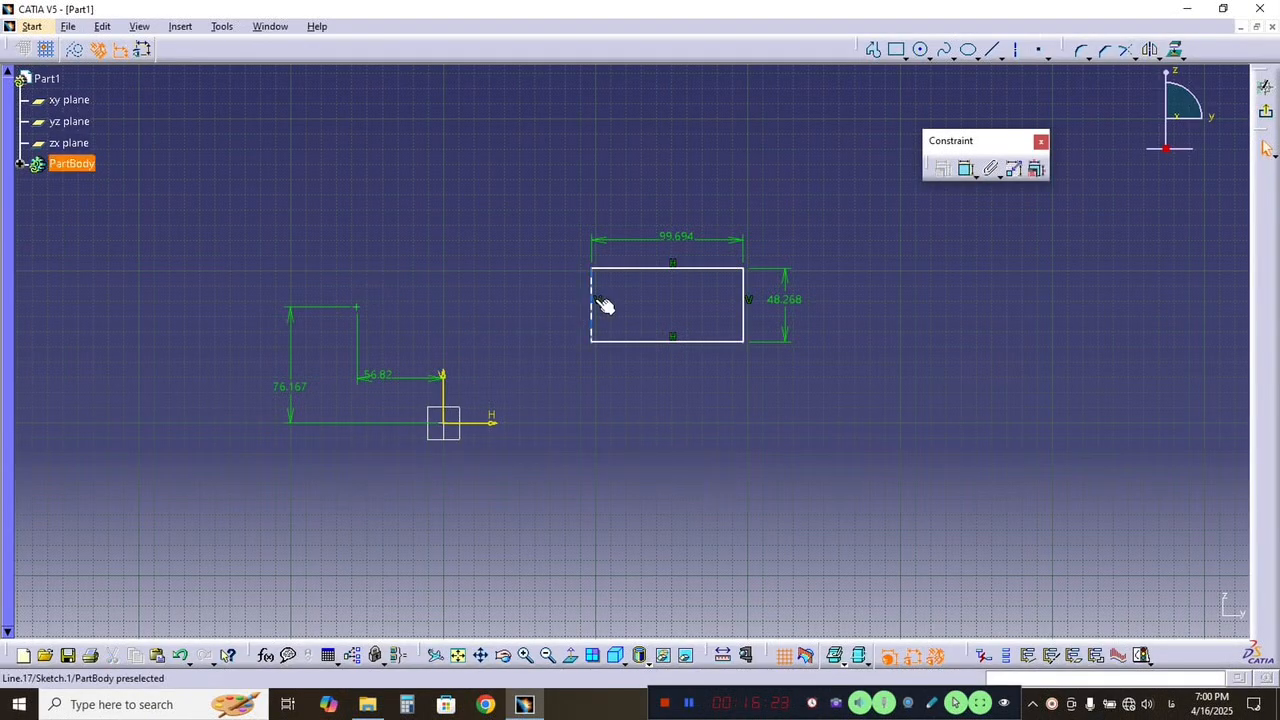
# Move the rectangle up until its left edge is about 161 mm from the point, and try to move the point.
pyautogui.moveTo(591, 304); pyautogui.dragTo(603, 243)
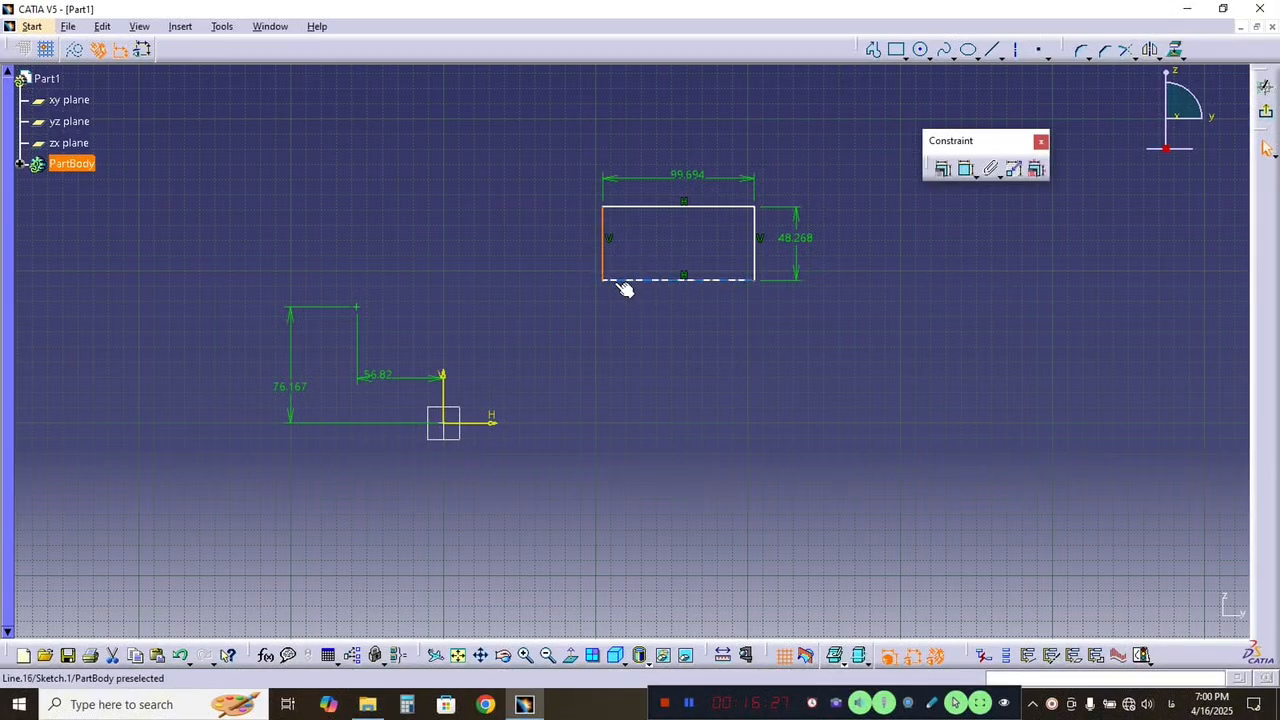
pyautogui.click(616, 286)
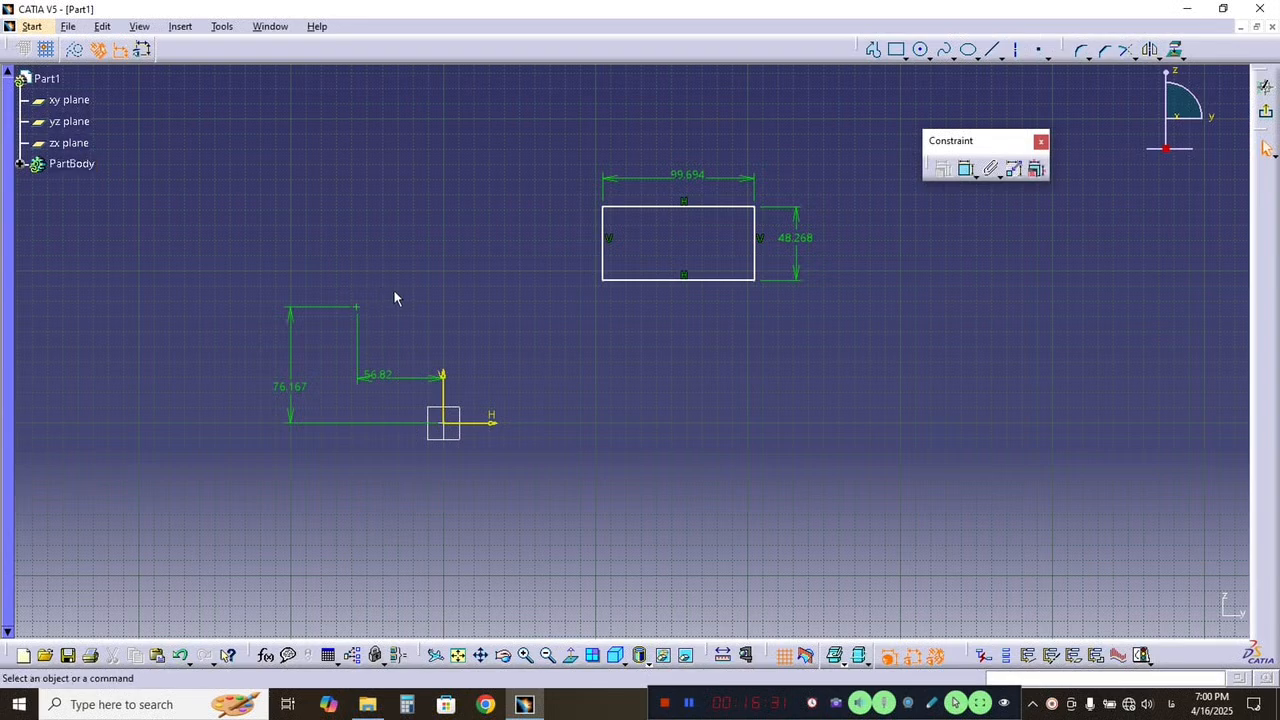
pyautogui.moveTo(394, 290); pyautogui.dragTo(334, 335)
pyautogui.click(416, 334)
# Dimension the horizontal distance between the rectangle's left edge and the point.
pyautogui.click(960, 170)
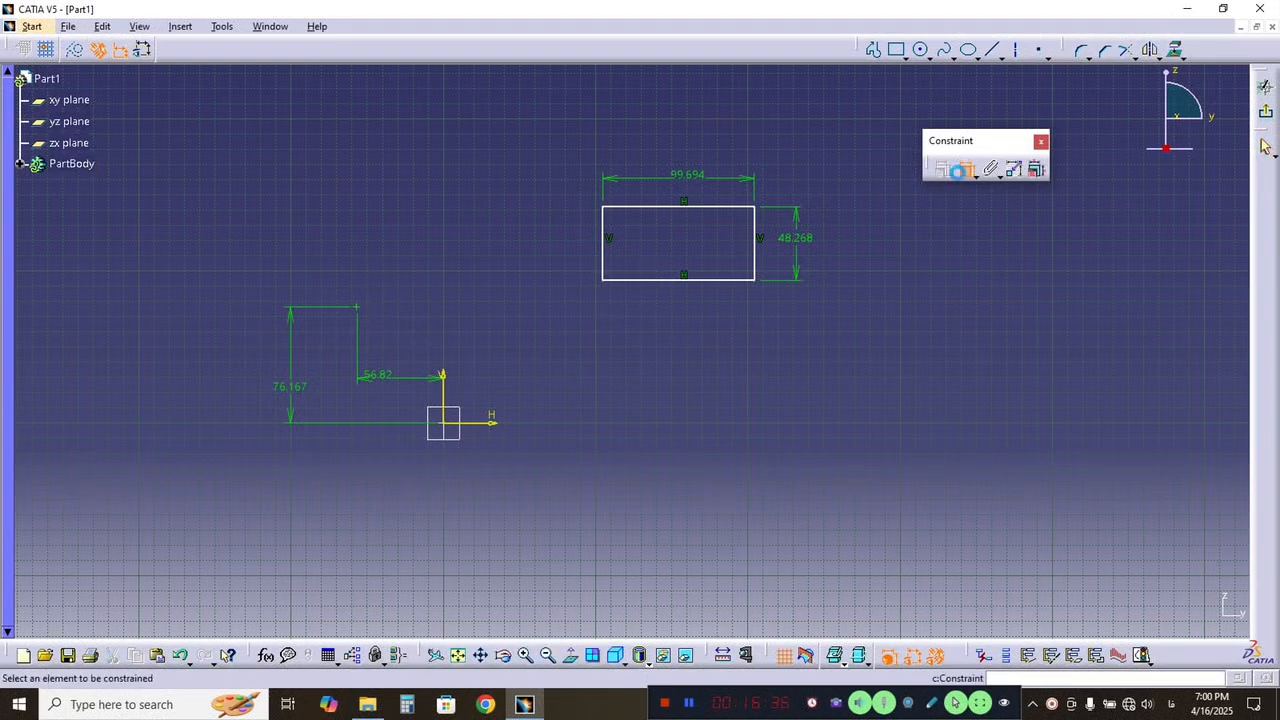
pyautogui.click(603, 272)
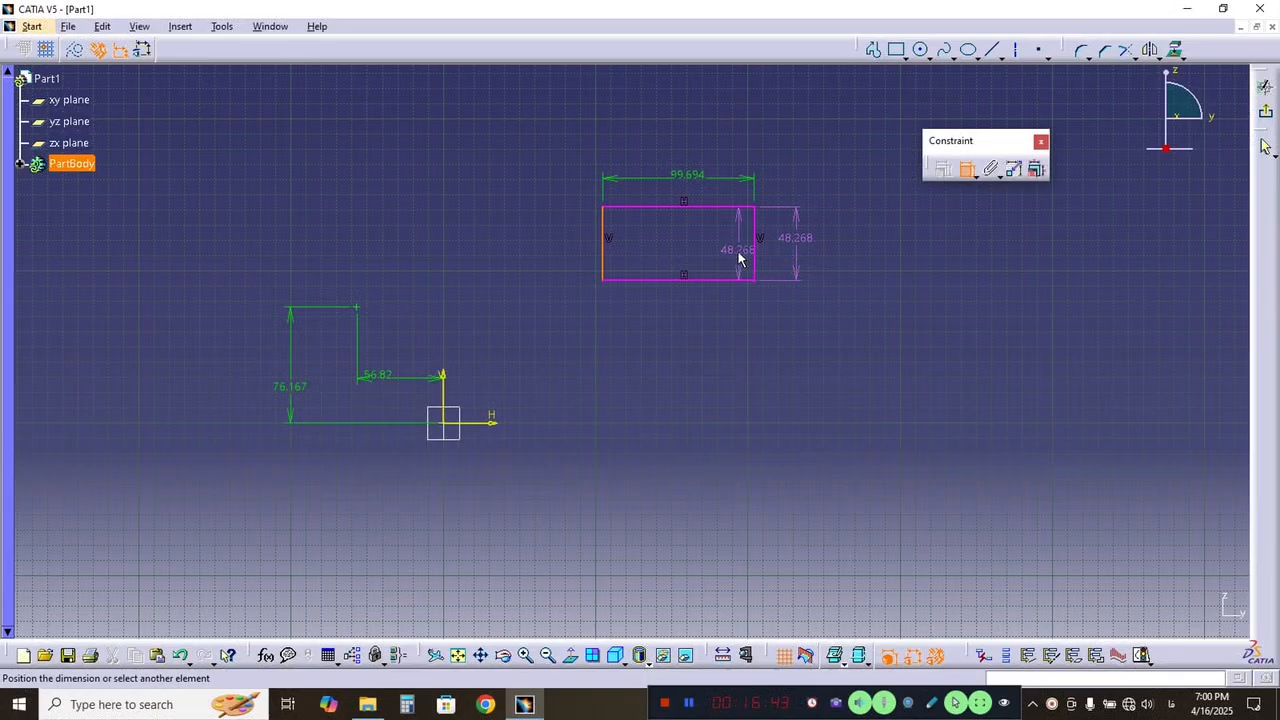
pyautogui.click(806, 250)
pyautogui.click(606, 247)
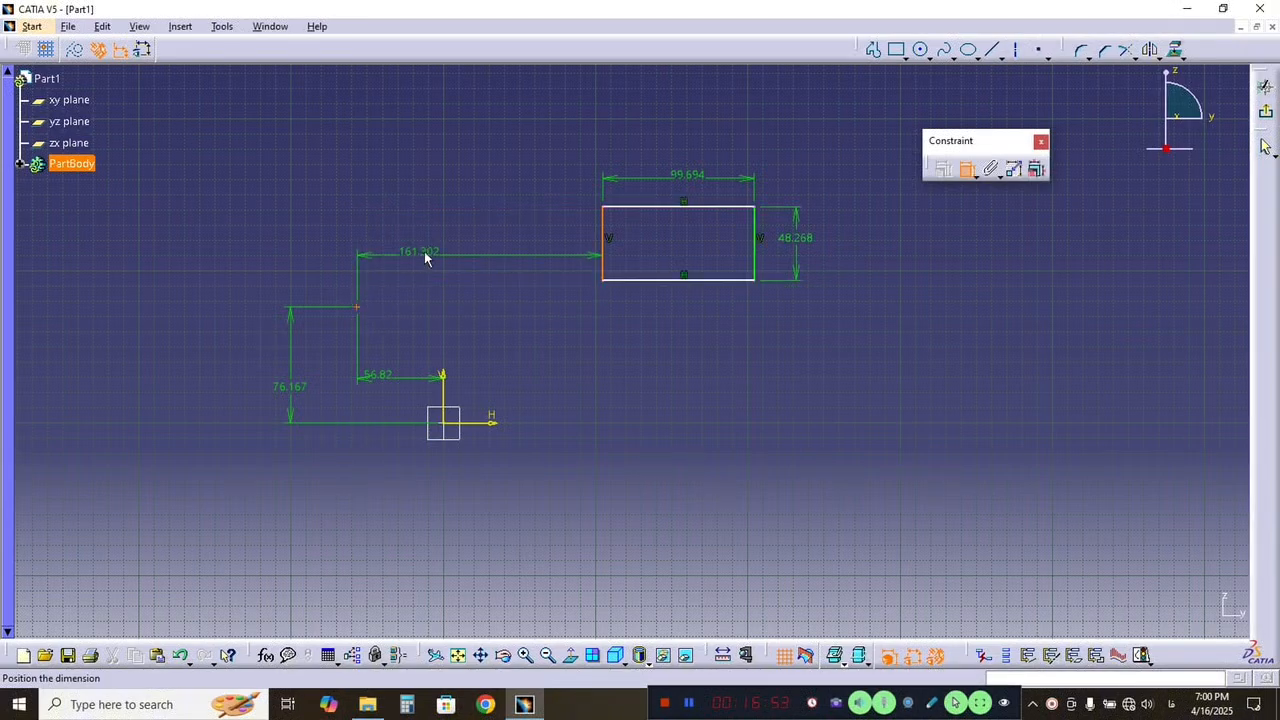
pyautogui.click(409, 186)
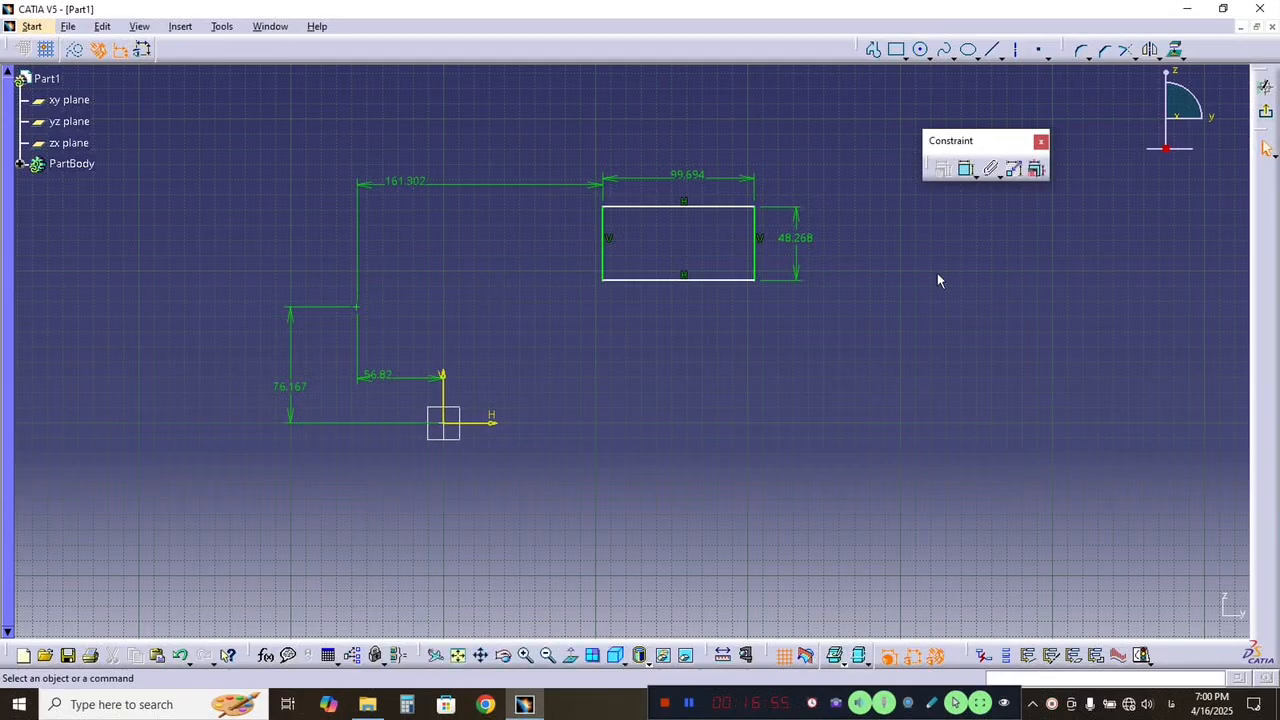
# Dimension the vertical distance between the rectangle's lower edge and the point.
pyautogui.click(963, 170)
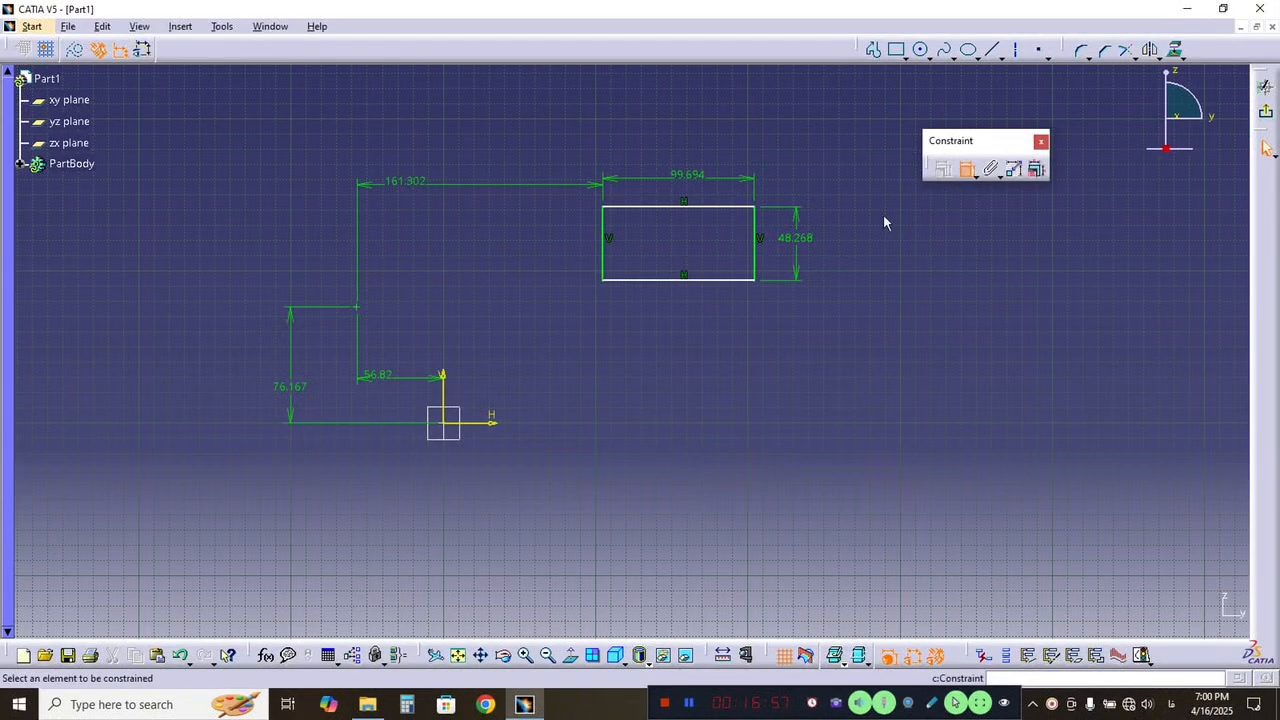
pyautogui.click(673, 282)
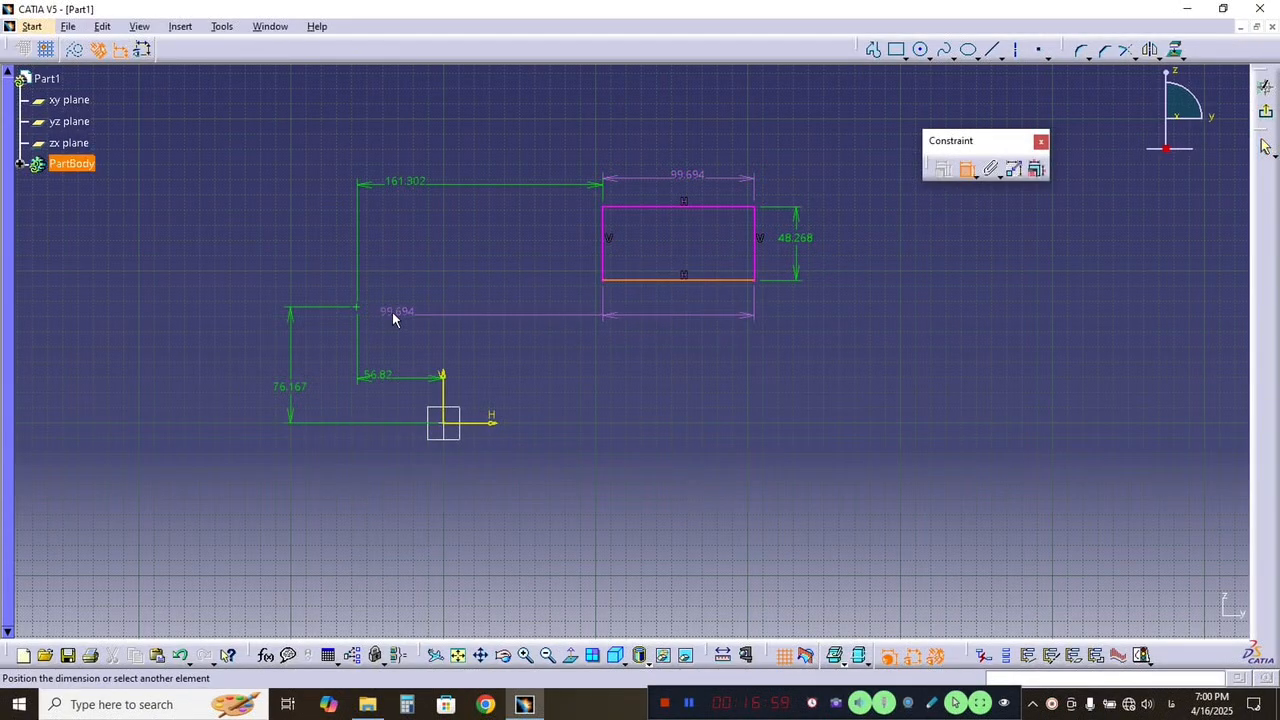
pyautogui.click(362, 308)
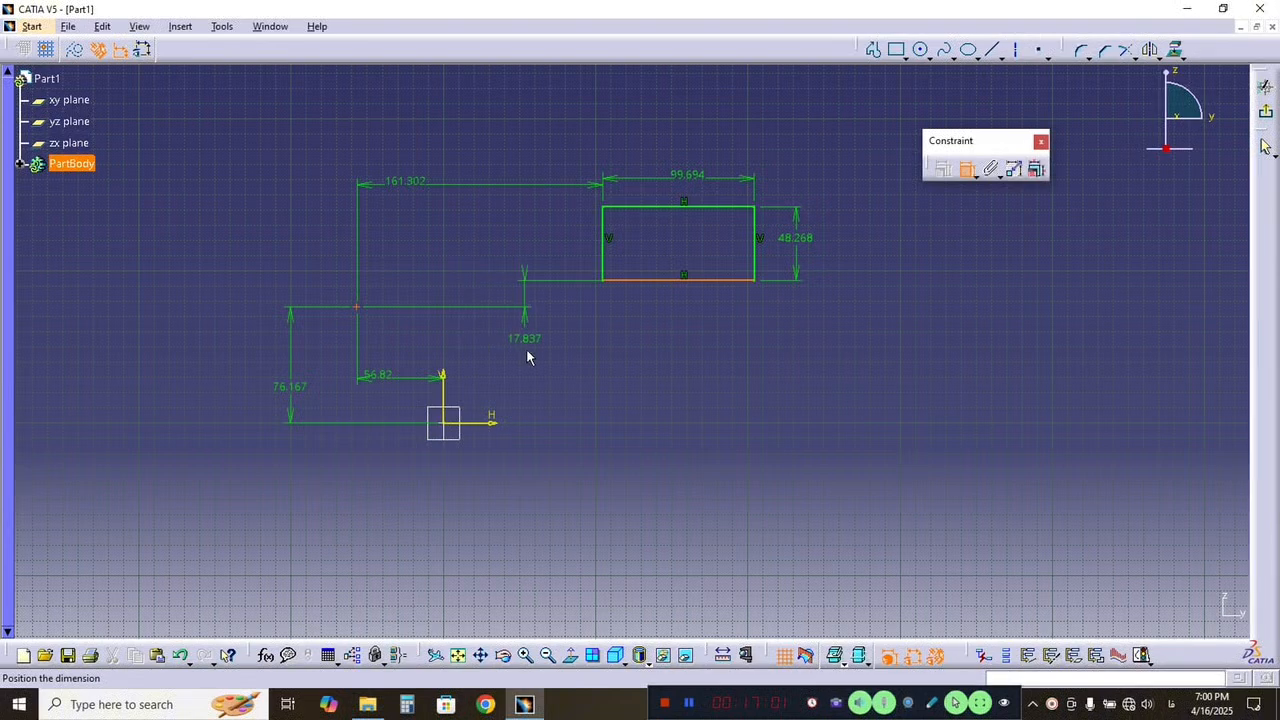
pyautogui.click(528, 352)
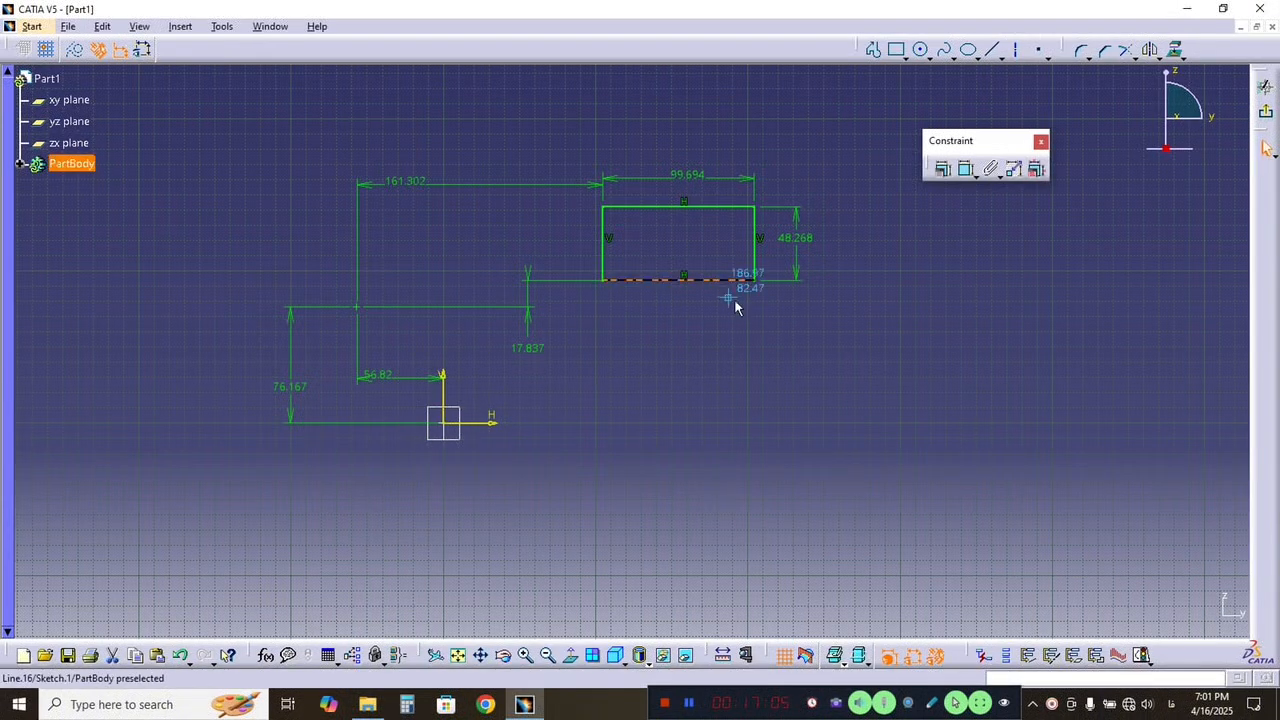
# Delete the two dimensions that locate the point from the vertical and horizontal axes.
pyautogui.click(405, 378)
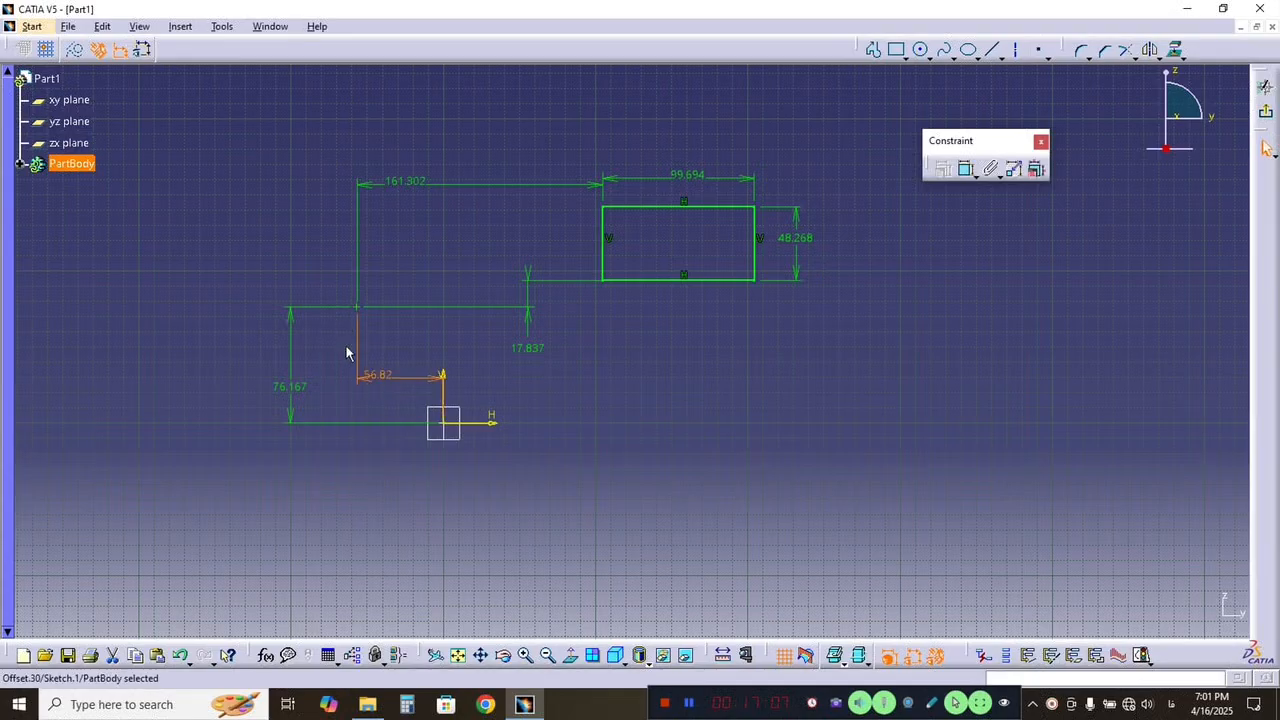
pyautogui.press('Delete')
pyautogui.click(291, 363)
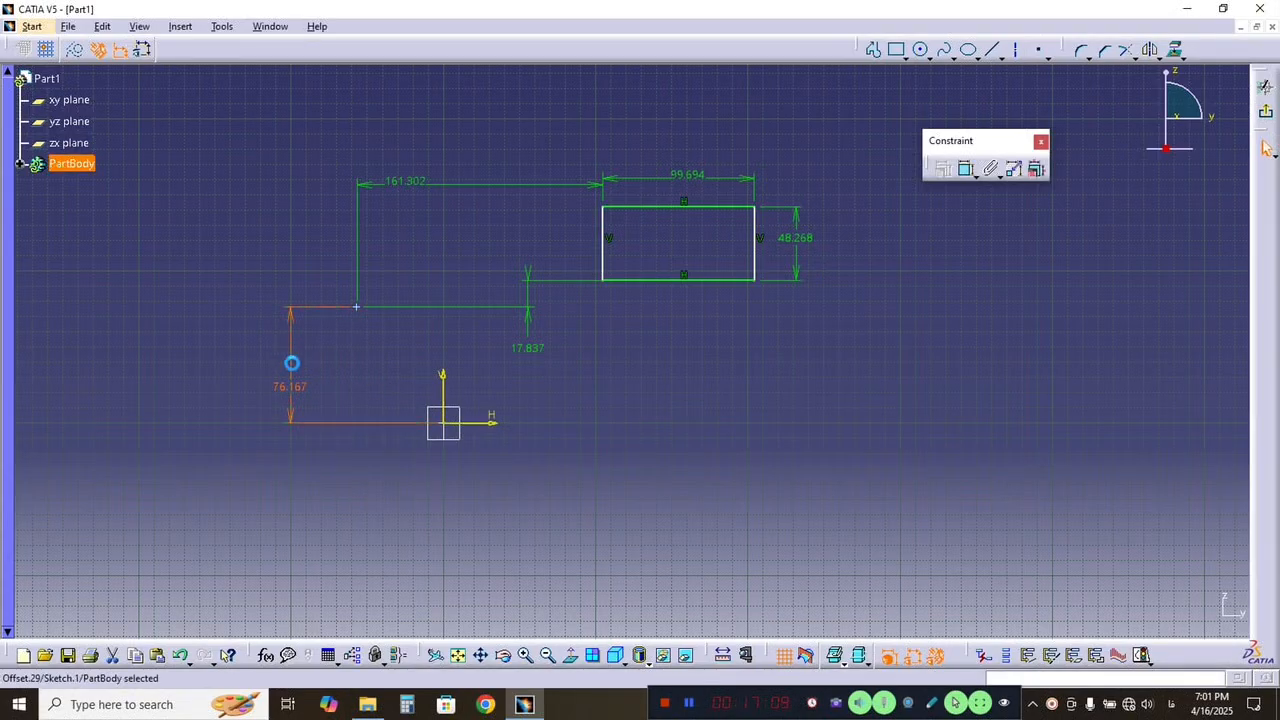
pyautogui.press('Delete')
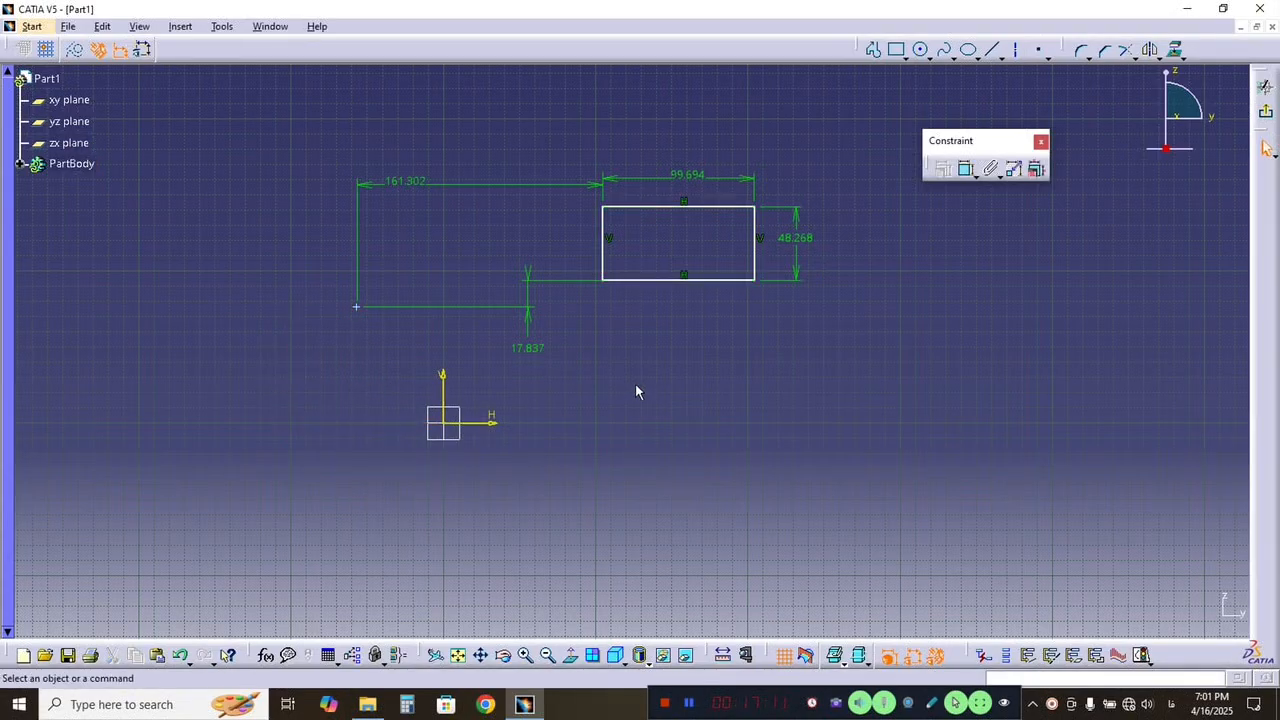
# Move the rectangle to test its link to the point and delete all sketch geometry.
pyautogui.moveTo(677, 291)
pyautogui.mouseDown()
pyautogui.moveTo(737, 295)
pyautogui.moveTo(592, 246)
pyautogui.moveTo(629, 343)
pyautogui.moveTo(537, 429)
pyautogui.moveTo(514, 491)
pyautogui.moveTo(462, 482)
pyautogui.mouseUp()
pyautogui.moveTo(866, 153); pyautogui.dragTo(290, 447)
pyautogui.press('Delete')
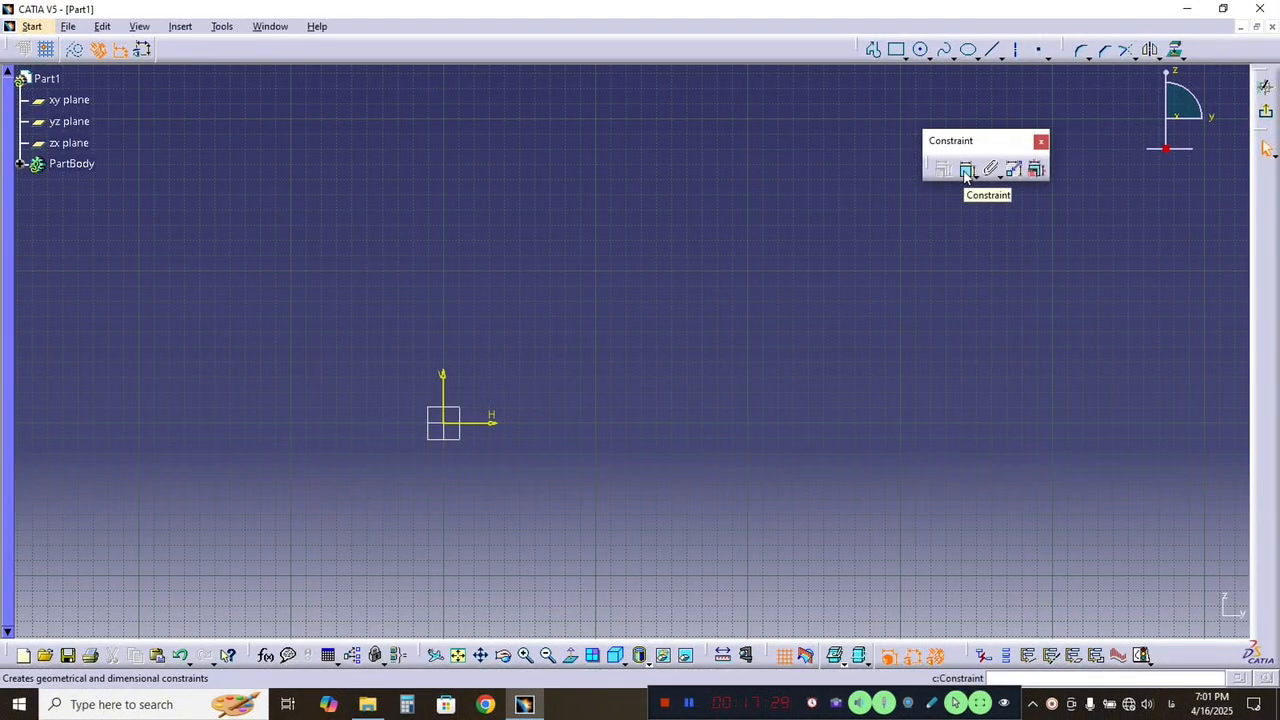
# Draw an arched three-point spline over the origin, starting at about H 162 mm, V 123 mm and ending left of the vertical axis.
pyautogui.click(944, 57)
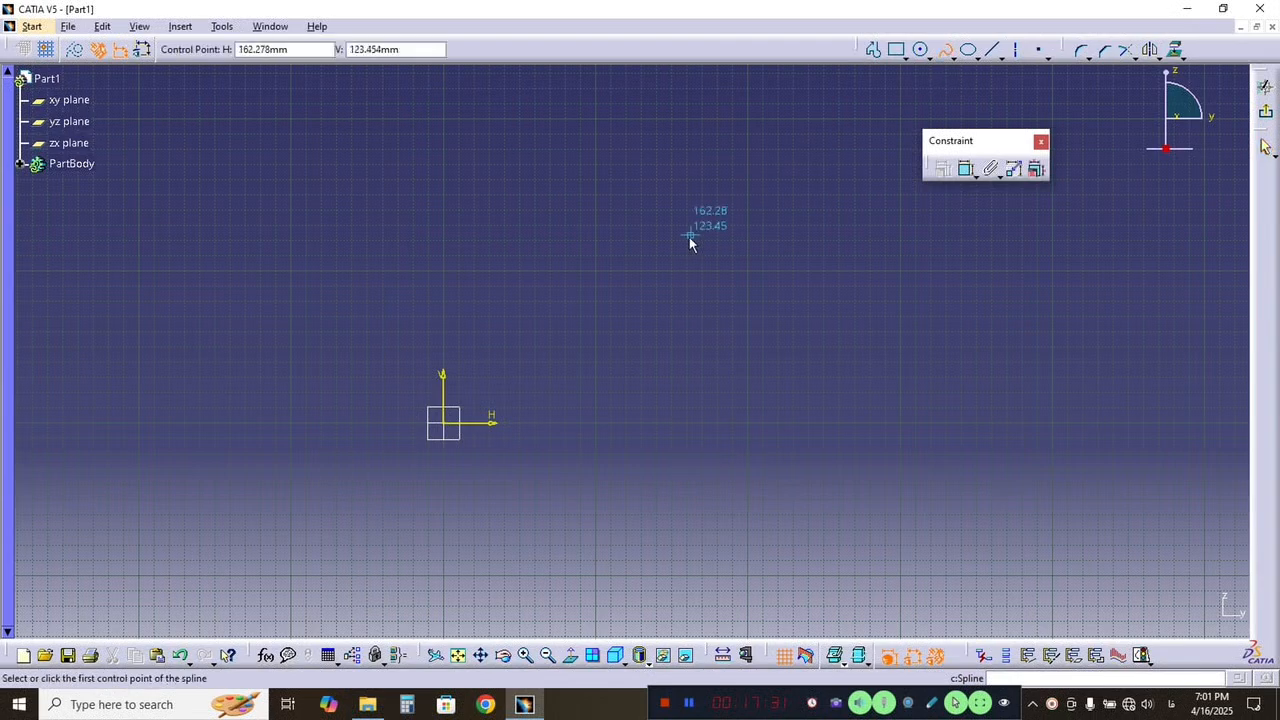
pyautogui.click(690, 234)
pyautogui.click(348, 207)
pyautogui.doubleClick(251, 369)
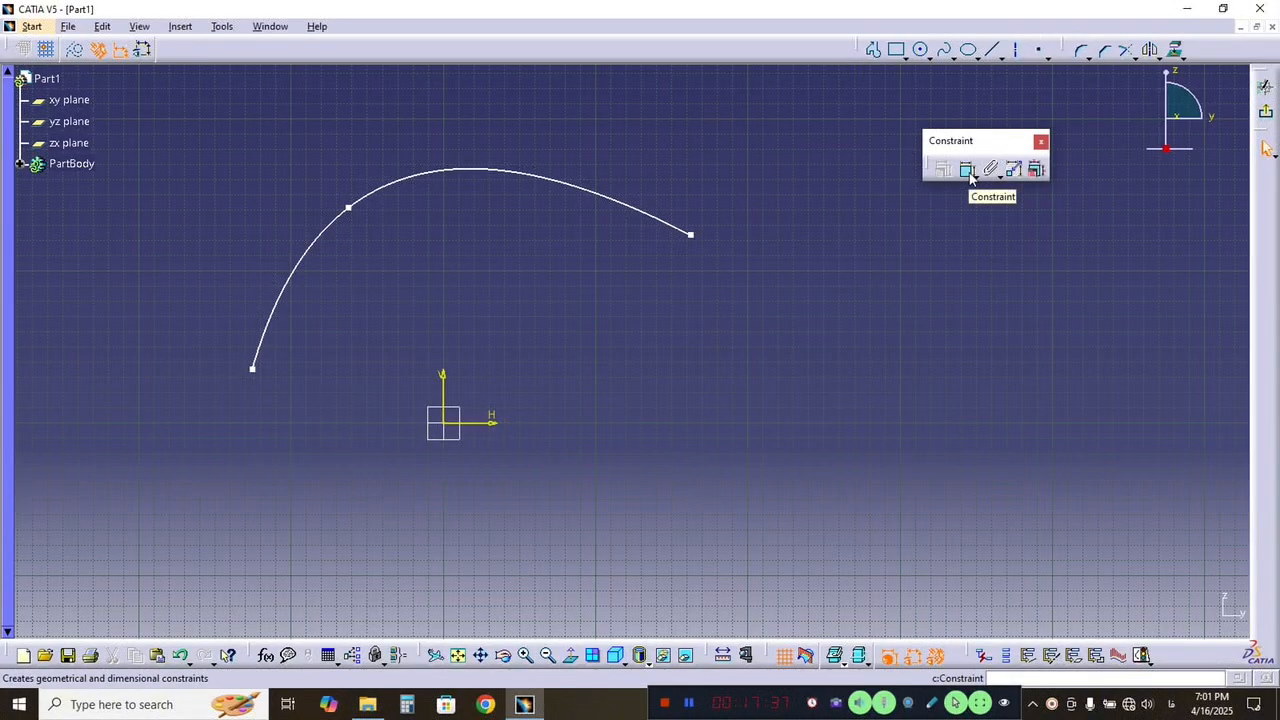
# Draw a line about 204 mm long from the spline's right end point to the origin.
pyautogui.click(992, 49)
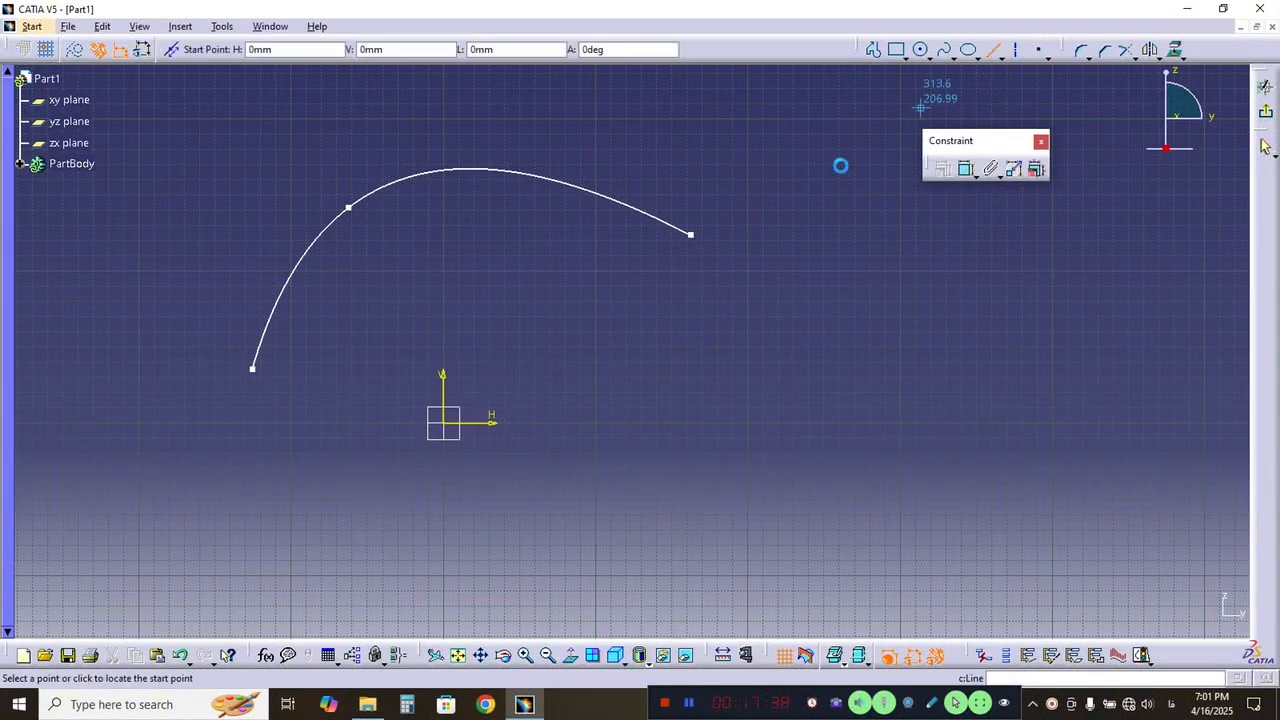
pyautogui.click(690, 236)
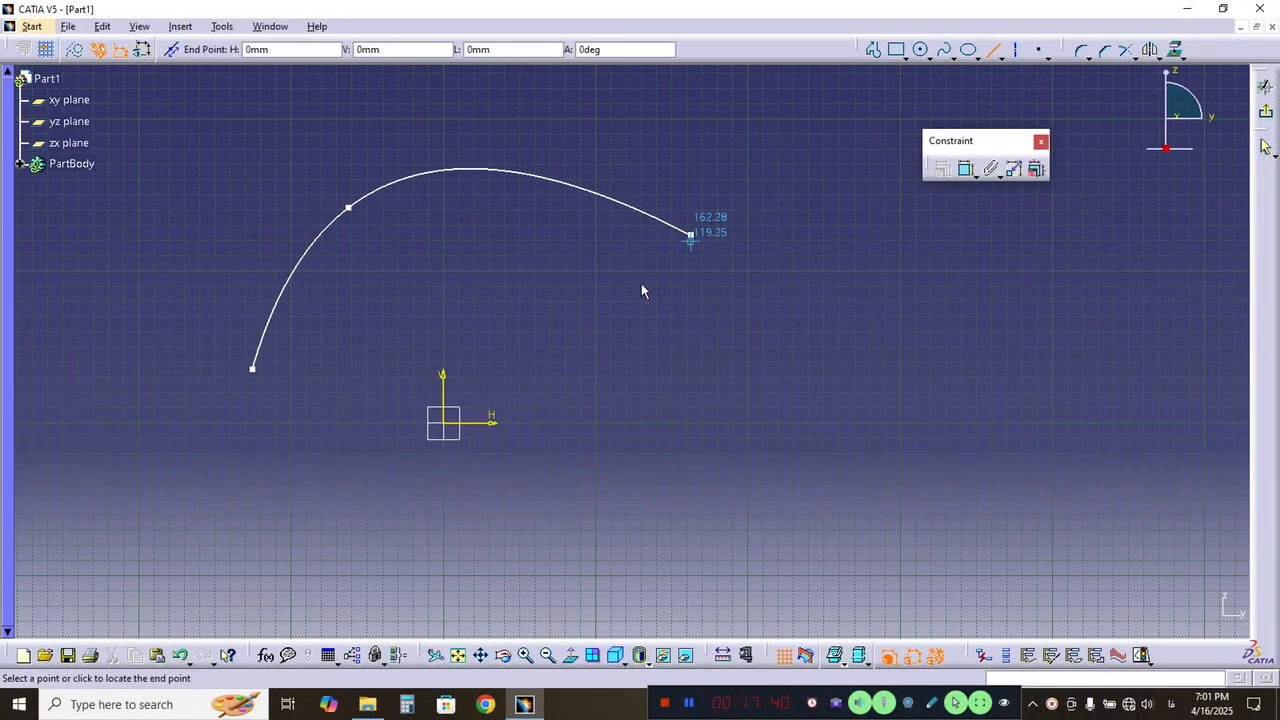
pyautogui.click(444, 422)
pyautogui.click(633, 411)
# Dimension the angle between the line and the horizontal axis and set it to 45 degrees.
pyautogui.click(966, 169)
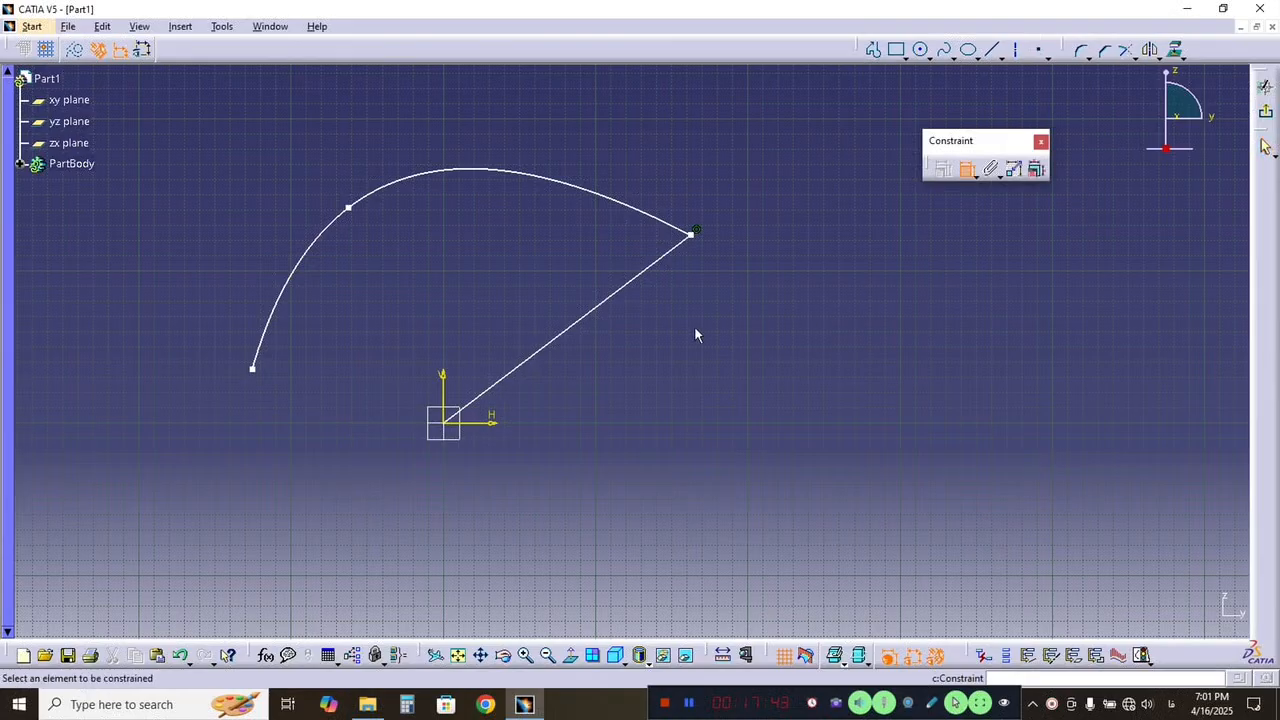
pyautogui.click(628, 297)
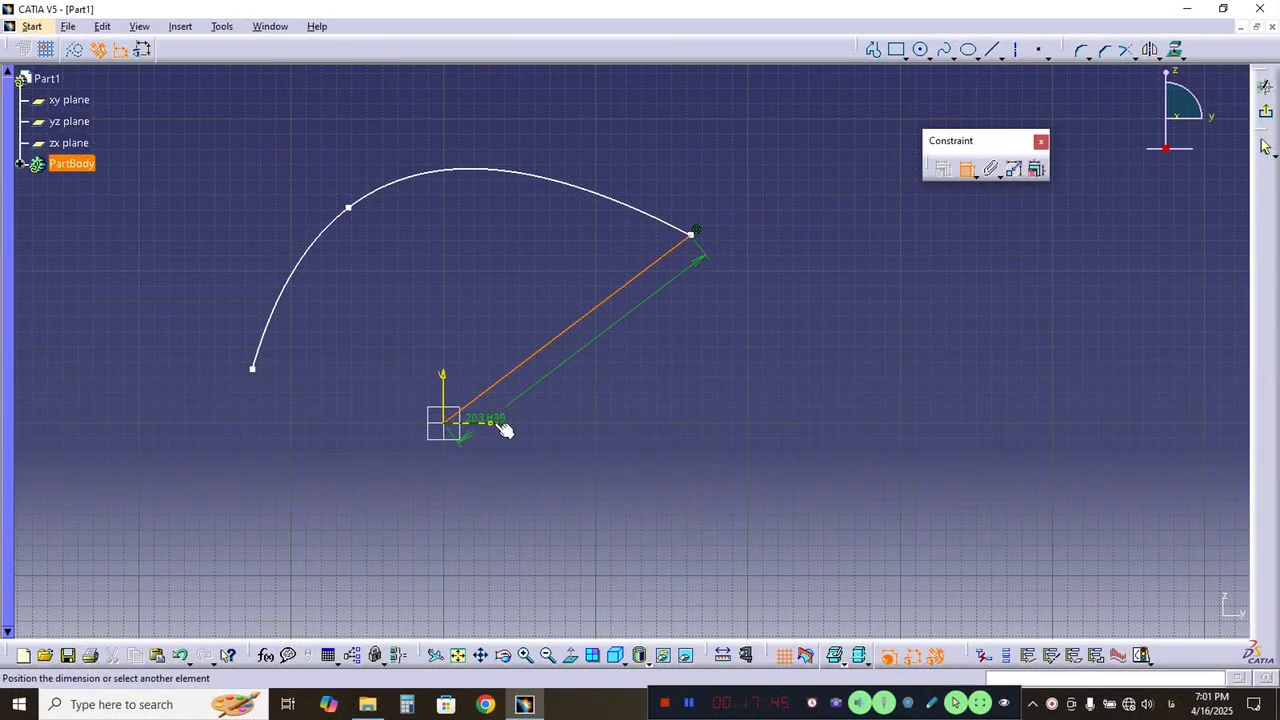
pyautogui.click(492, 423)
pyautogui.click(690, 357)
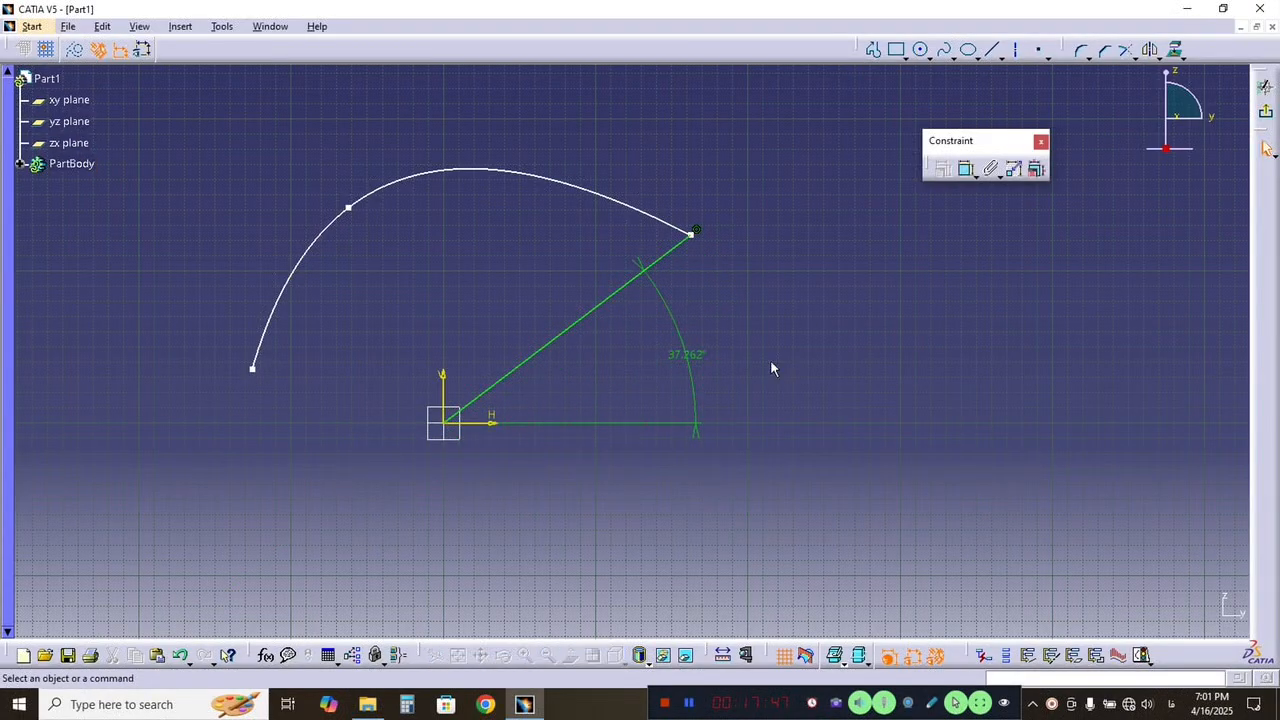
pyautogui.doubleClick(686, 353)
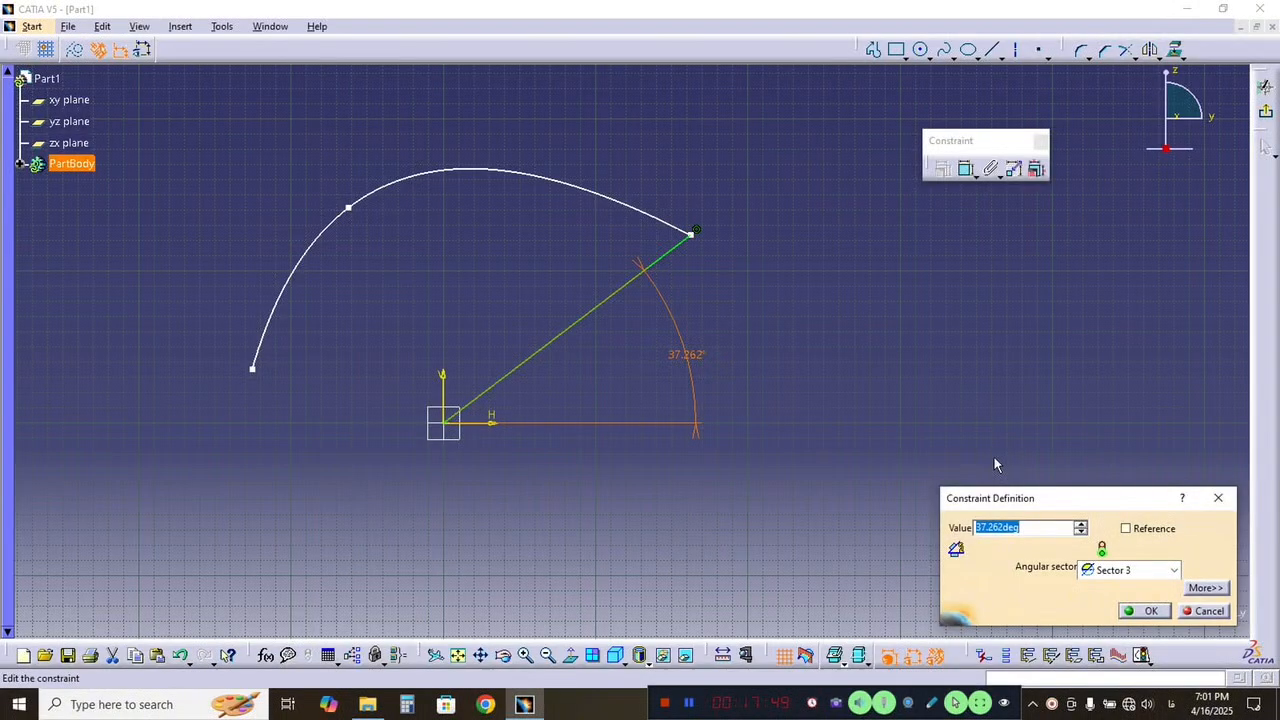
pyautogui.press('Return')
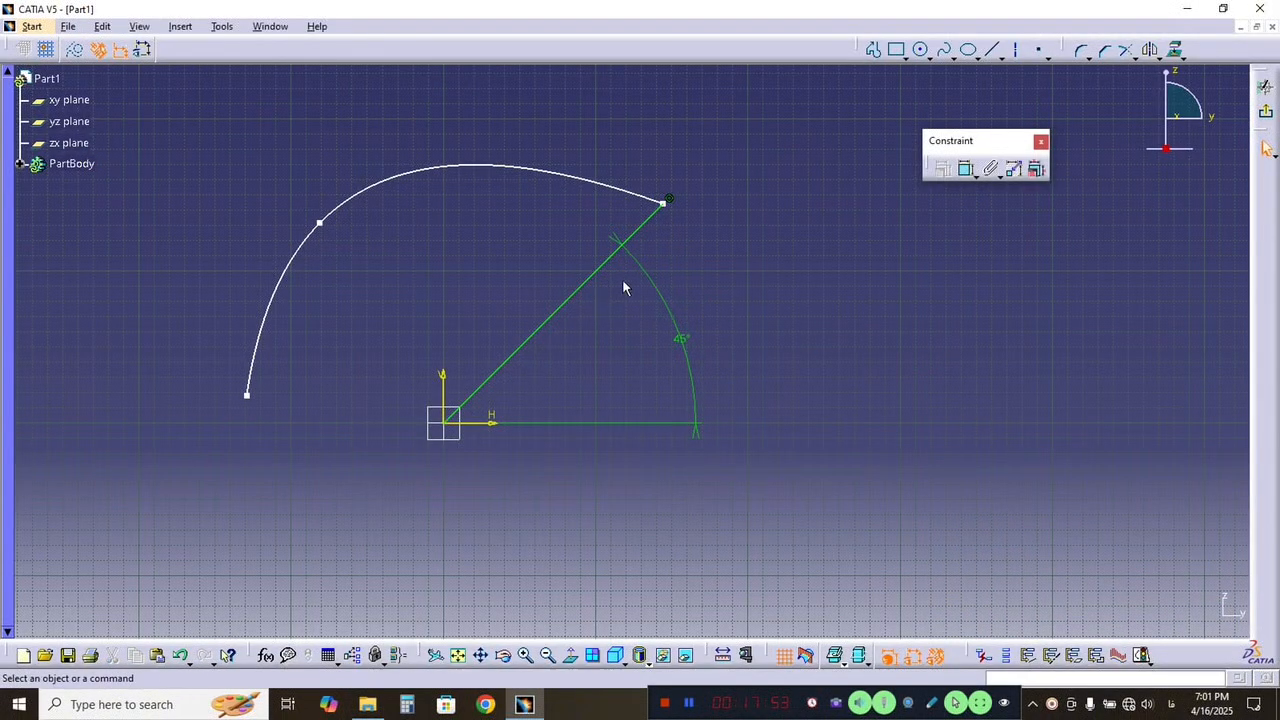
# Dimension the slanted line's length, set it to 200 mm, and move the dimension farther away from the line.
pyautogui.click(966, 170)
pyautogui.click(567, 316)
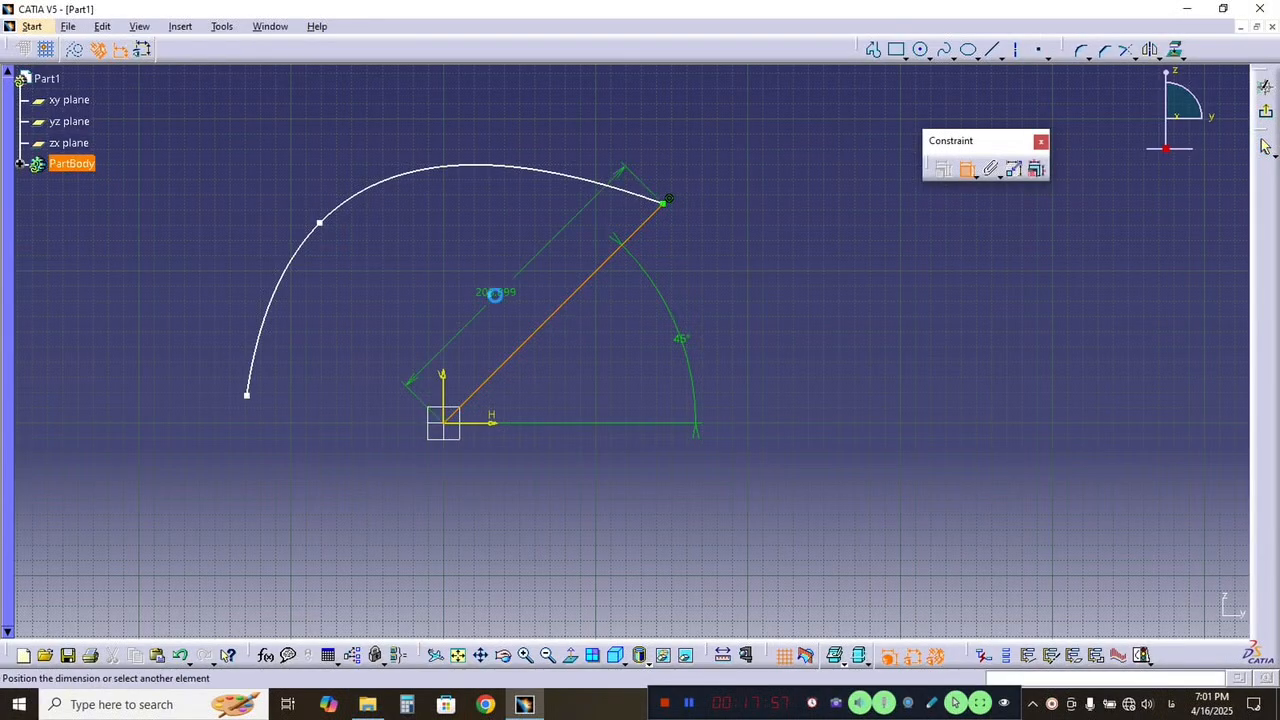
pyautogui.click(486, 289)
pyautogui.doubleClick(490, 291)
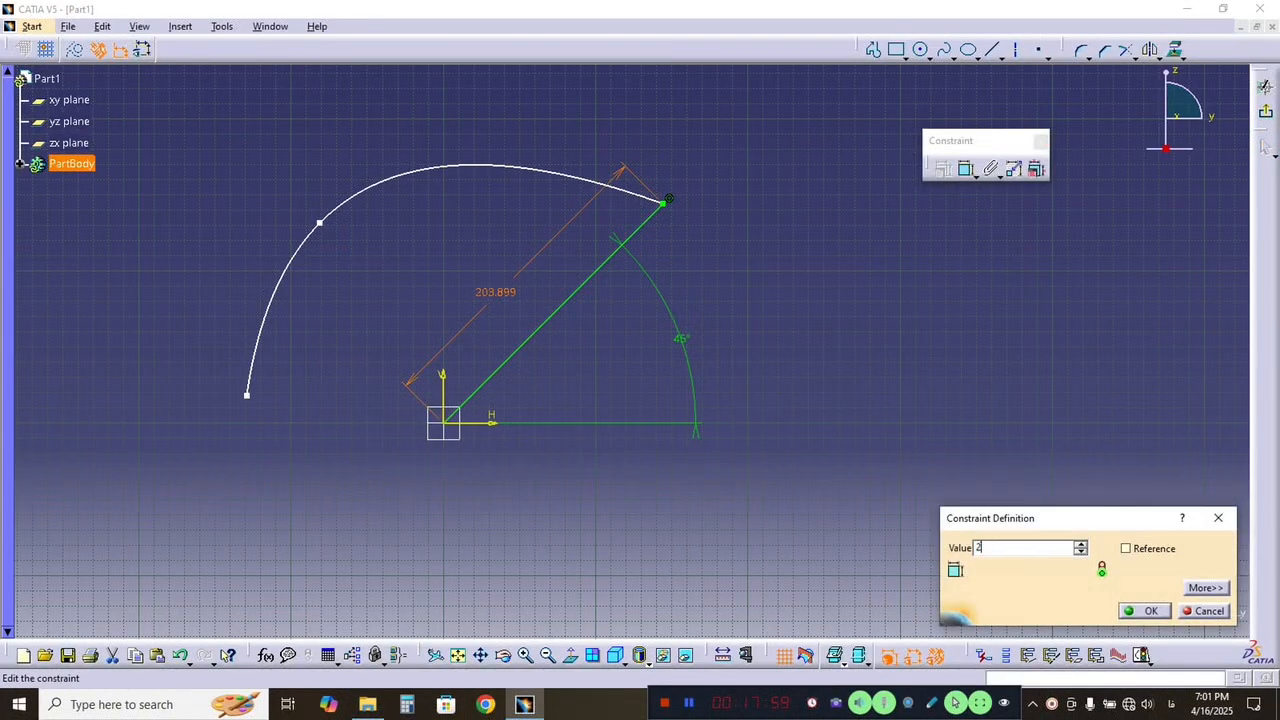
pyautogui.press('Return')
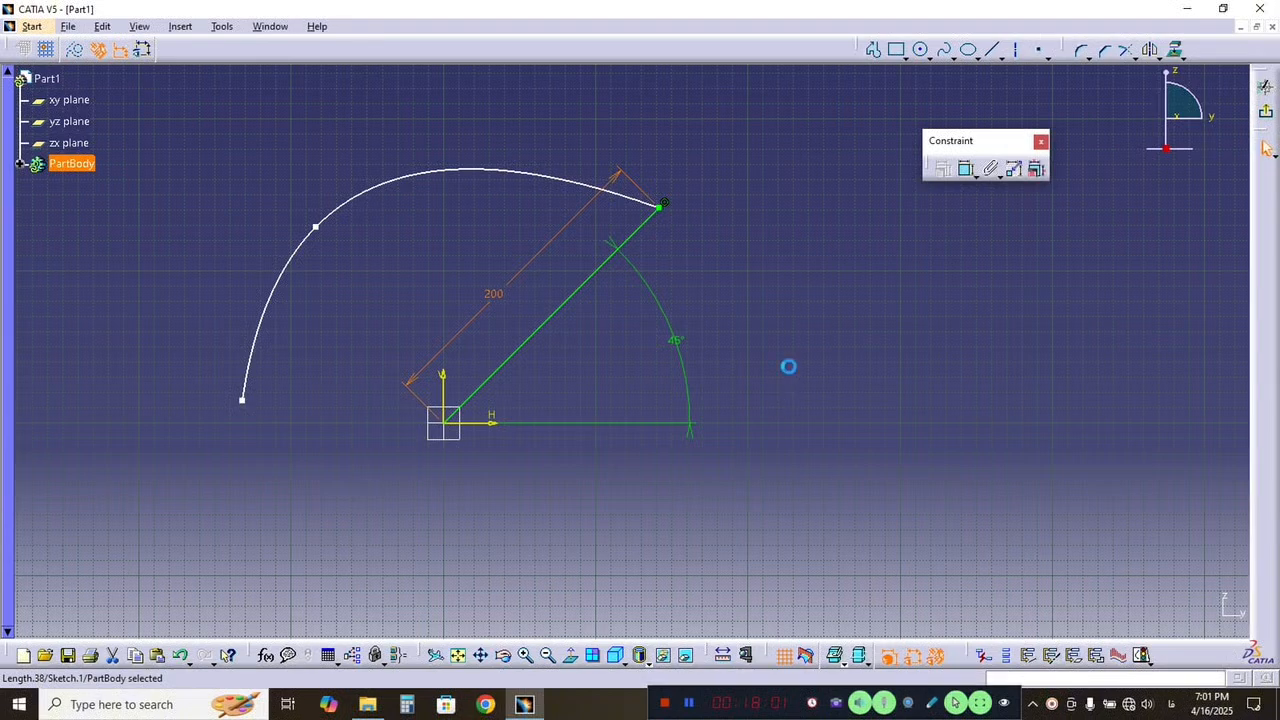
pyautogui.moveTo(556, 257); pyautogui.dragTo(515, 222)
pyautogui.click(793, 294)
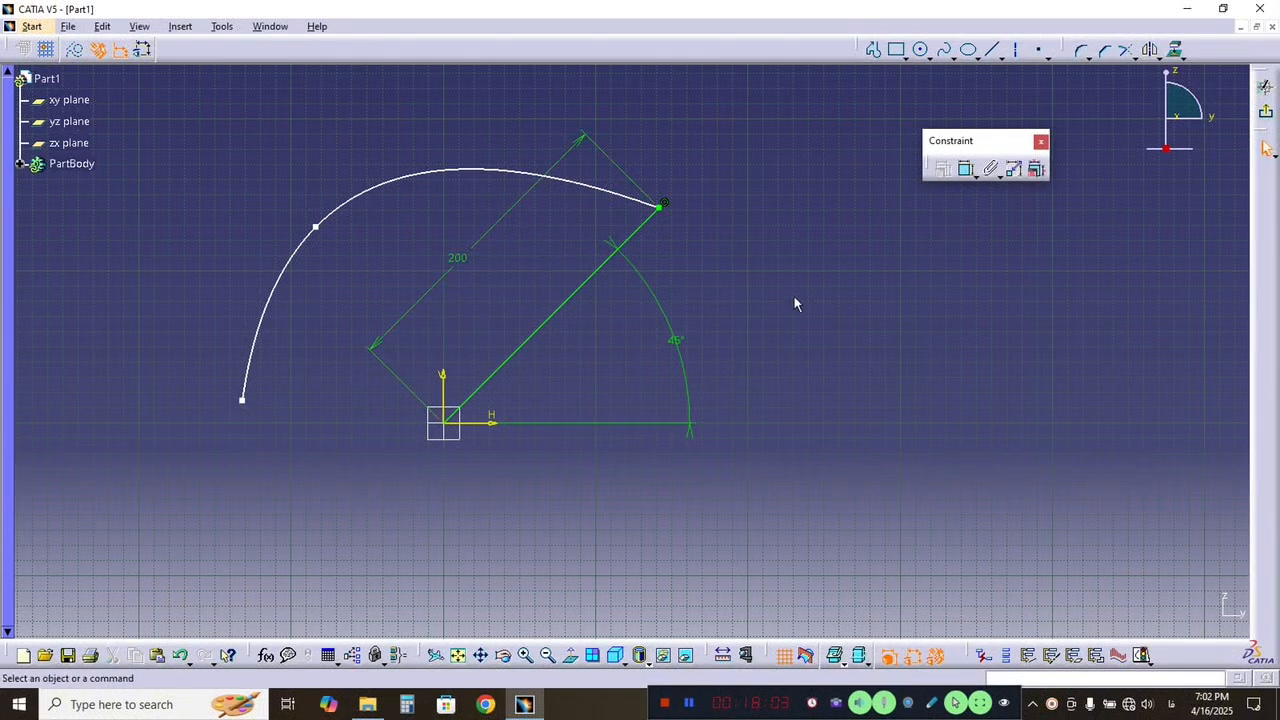
# Add a distance dimension between the spline's middle point and the slanted line and delete that dimension.
pyautogui.click(967, 172)
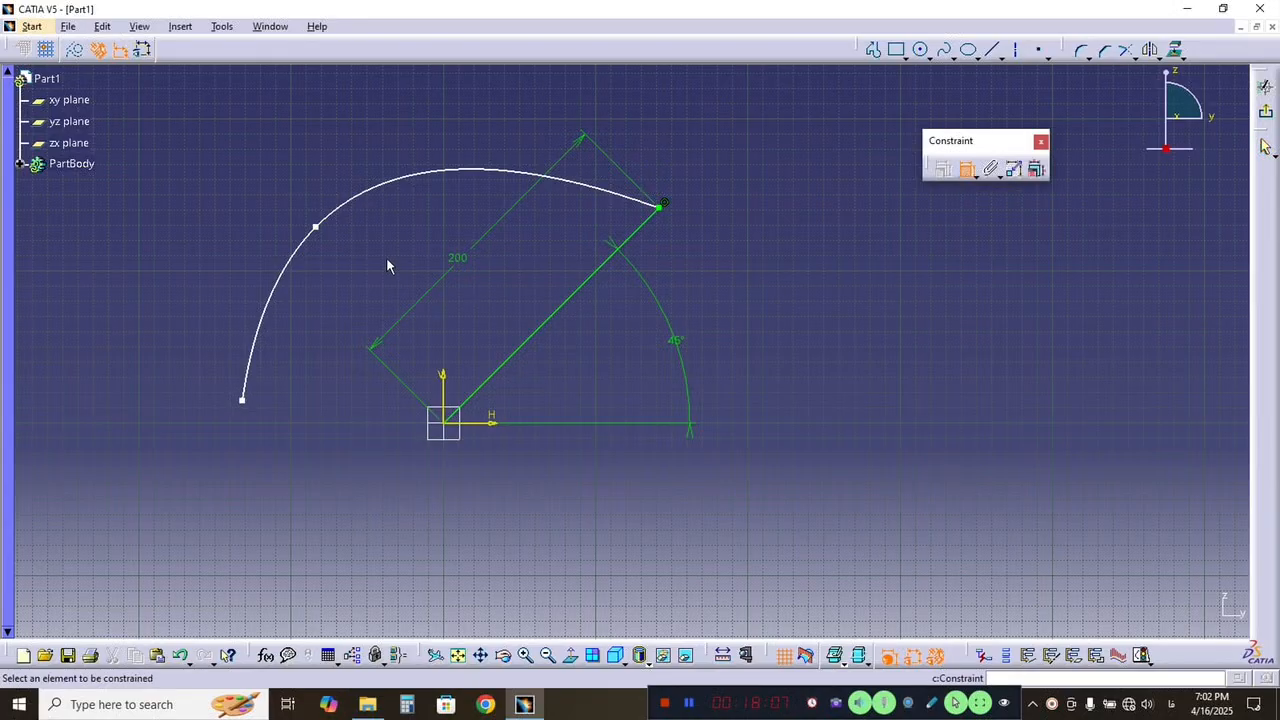
pyautogui.click(318, 229)
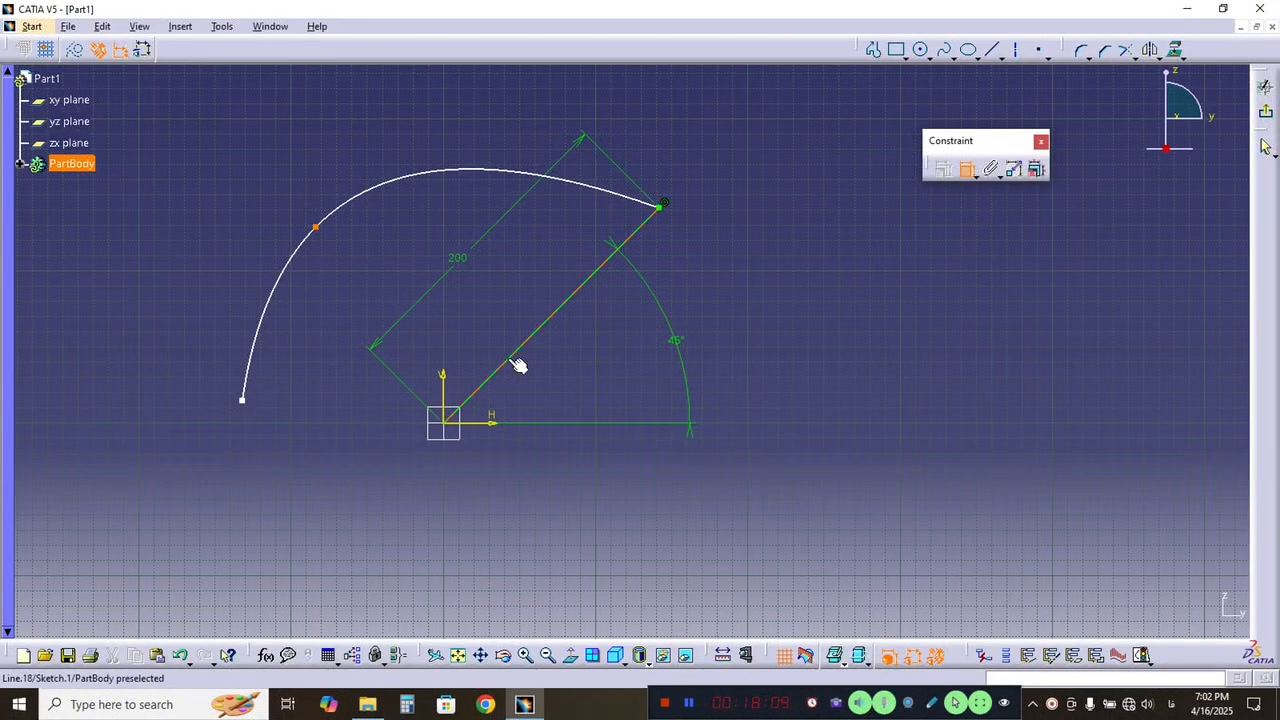
pyautogui.click(511, 356)
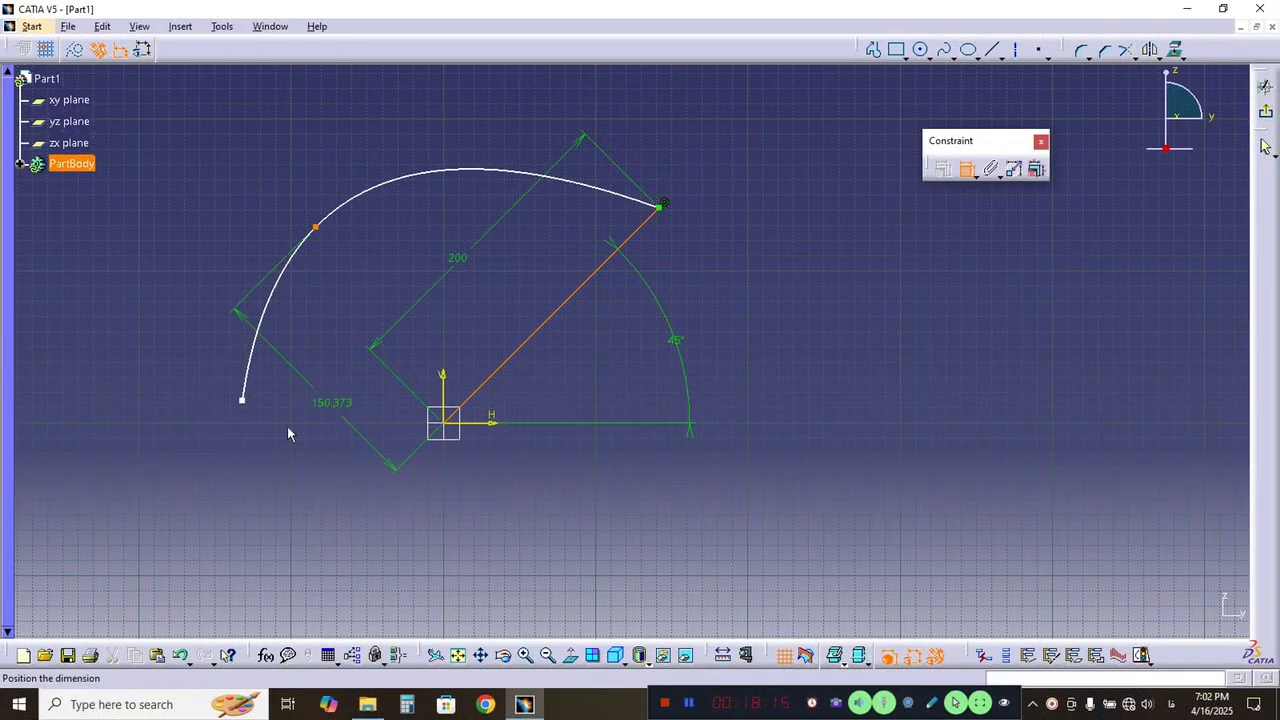
pyautogui.click(310, 498)
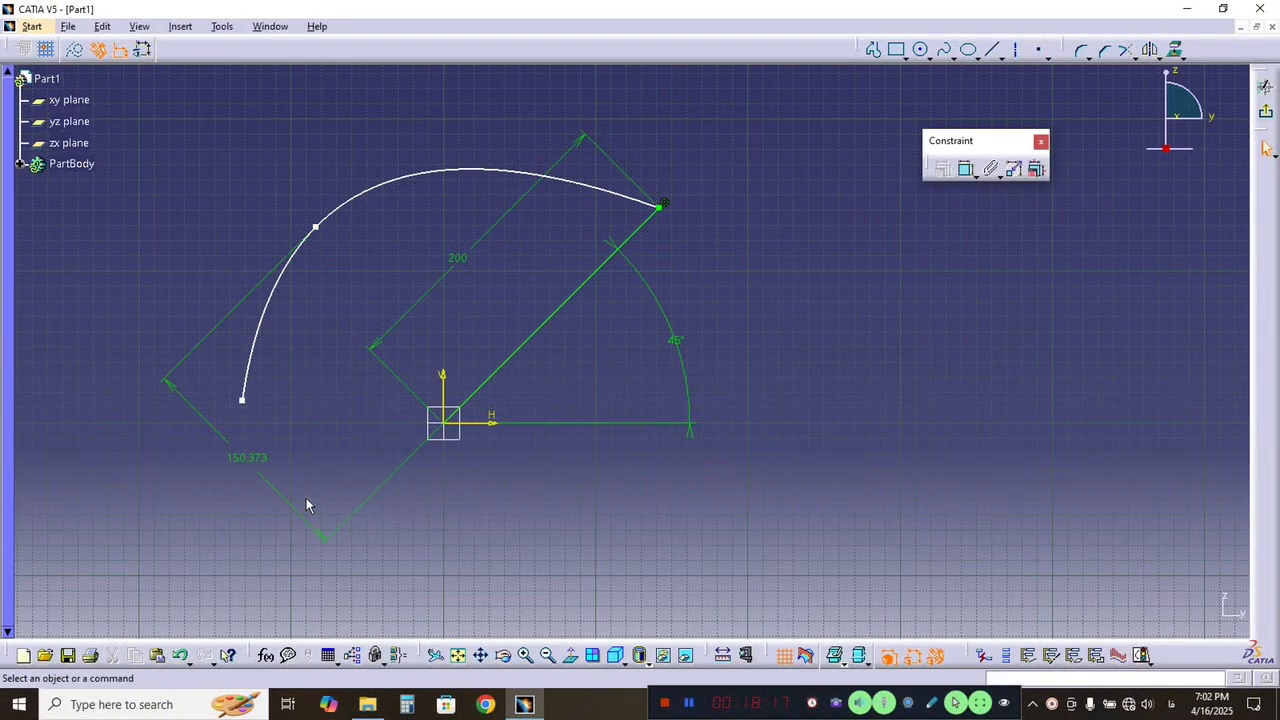
pyautogui.click(268, 485)
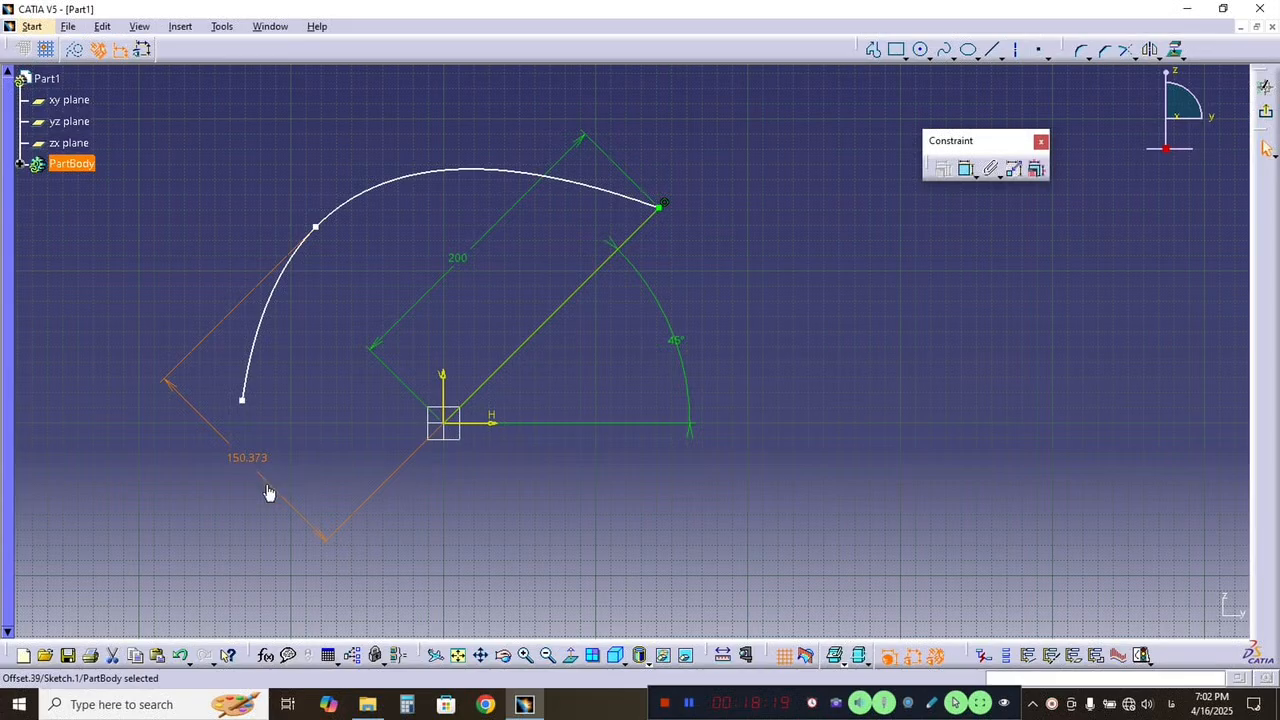
pyautogui.press('Delete')
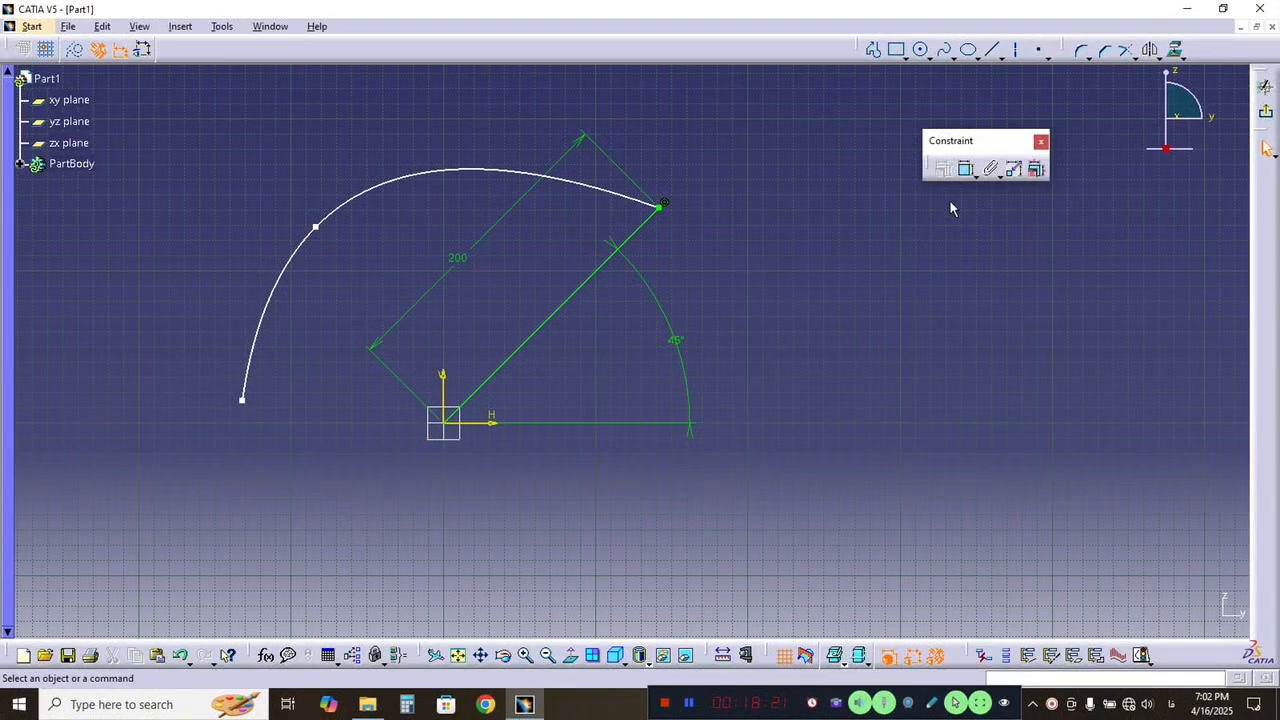
# Constrain the spline's middle point to the midpoint of the slanted line.
pyautogui.click(963, 175)
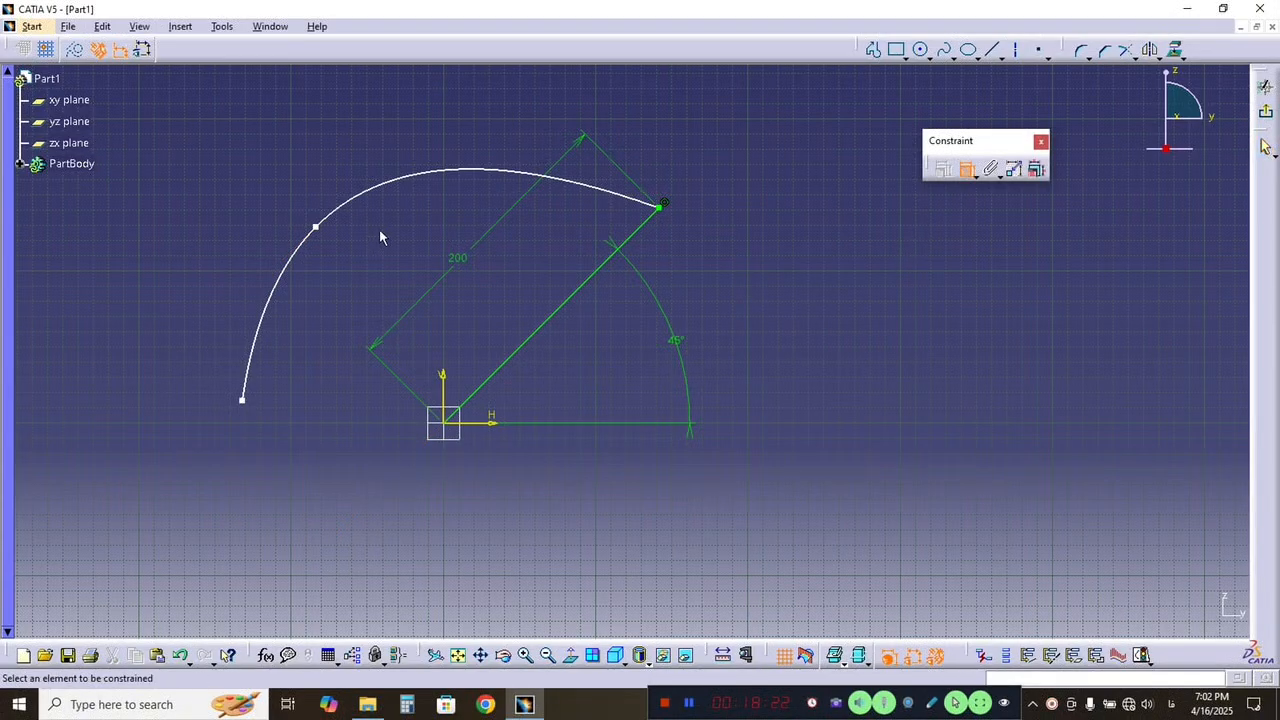
pyautogui.click(317, 228)
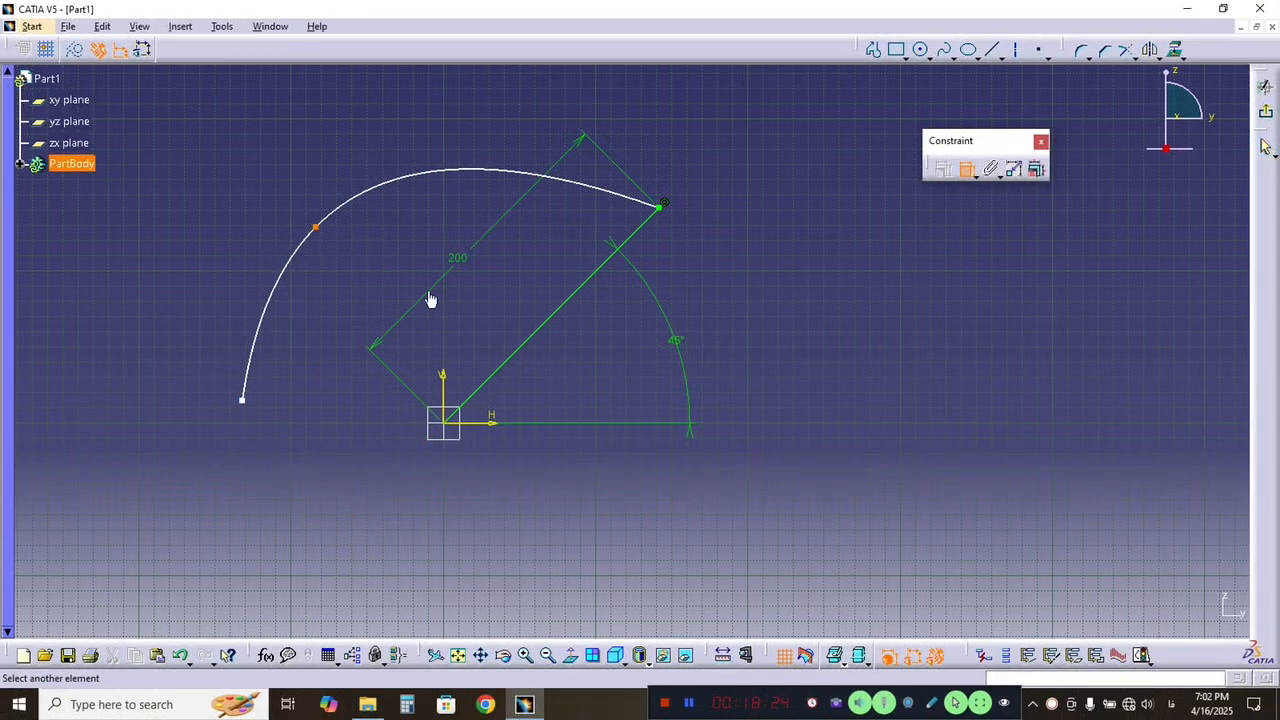
pyautogui.click(518, 364)
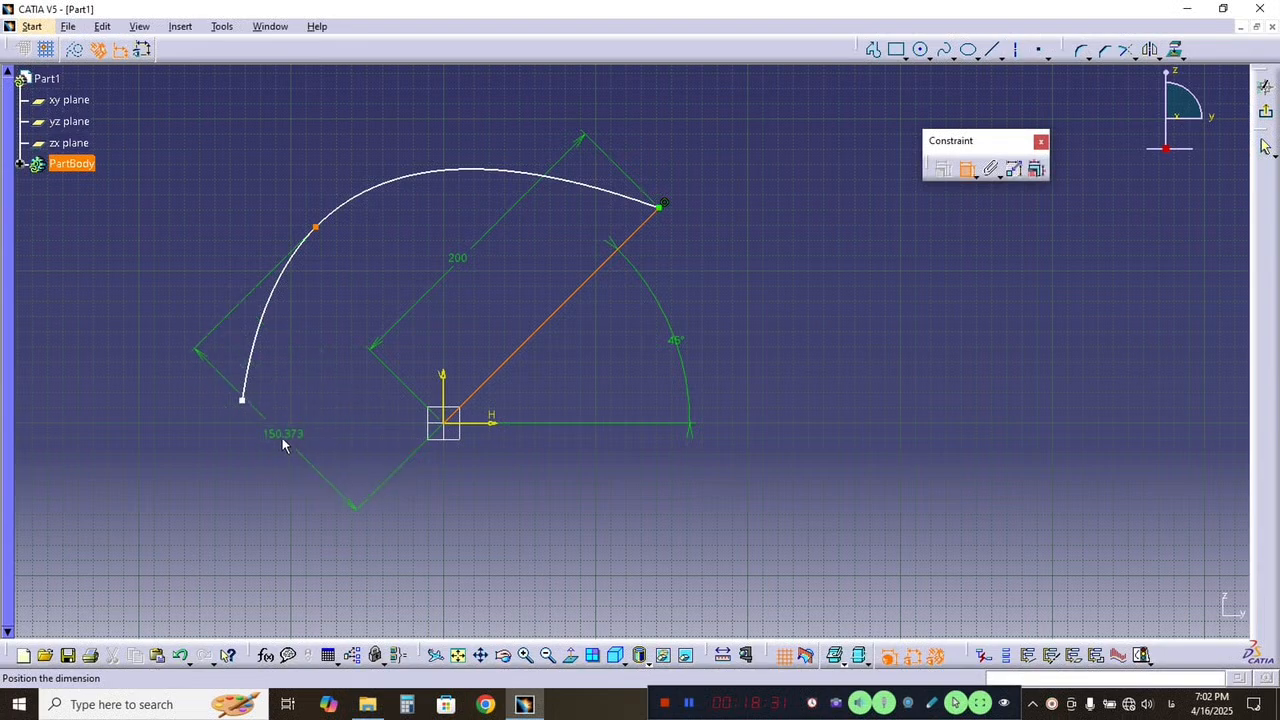
pyautogui.rightClick(310, 398)
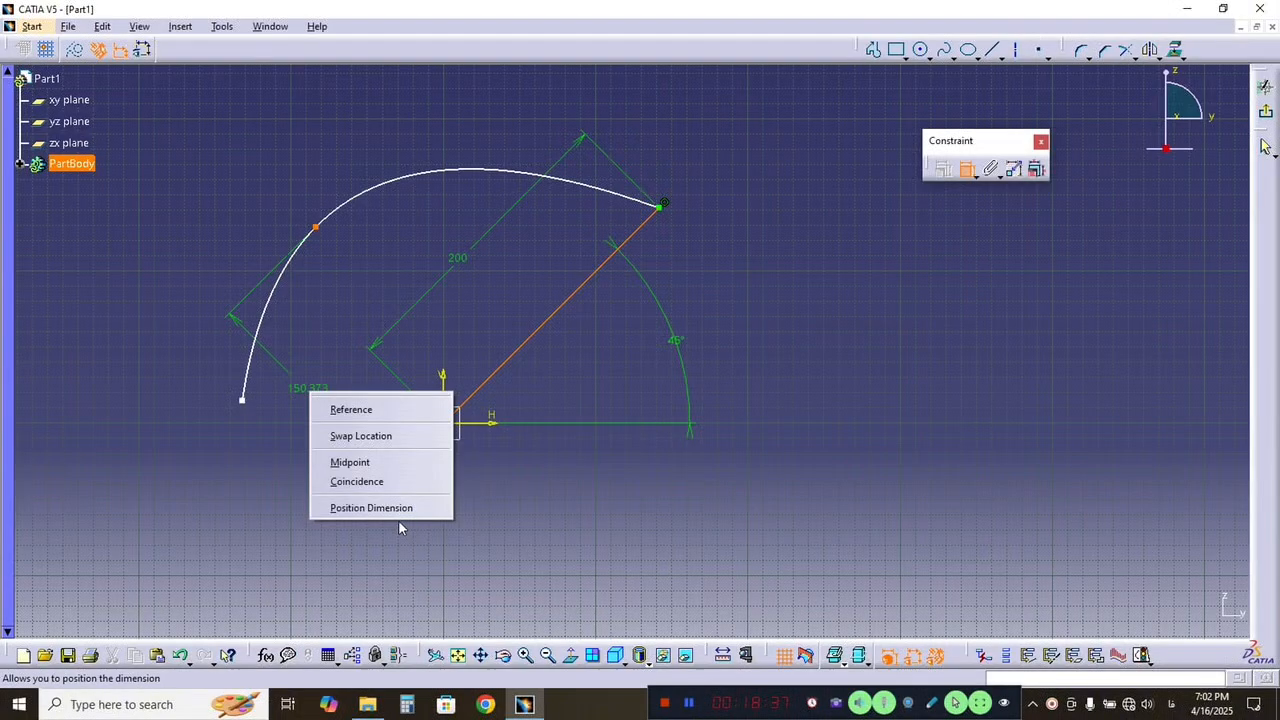
pyautogui.click(371, 508)
pyautogui.rightClick(333, 408)
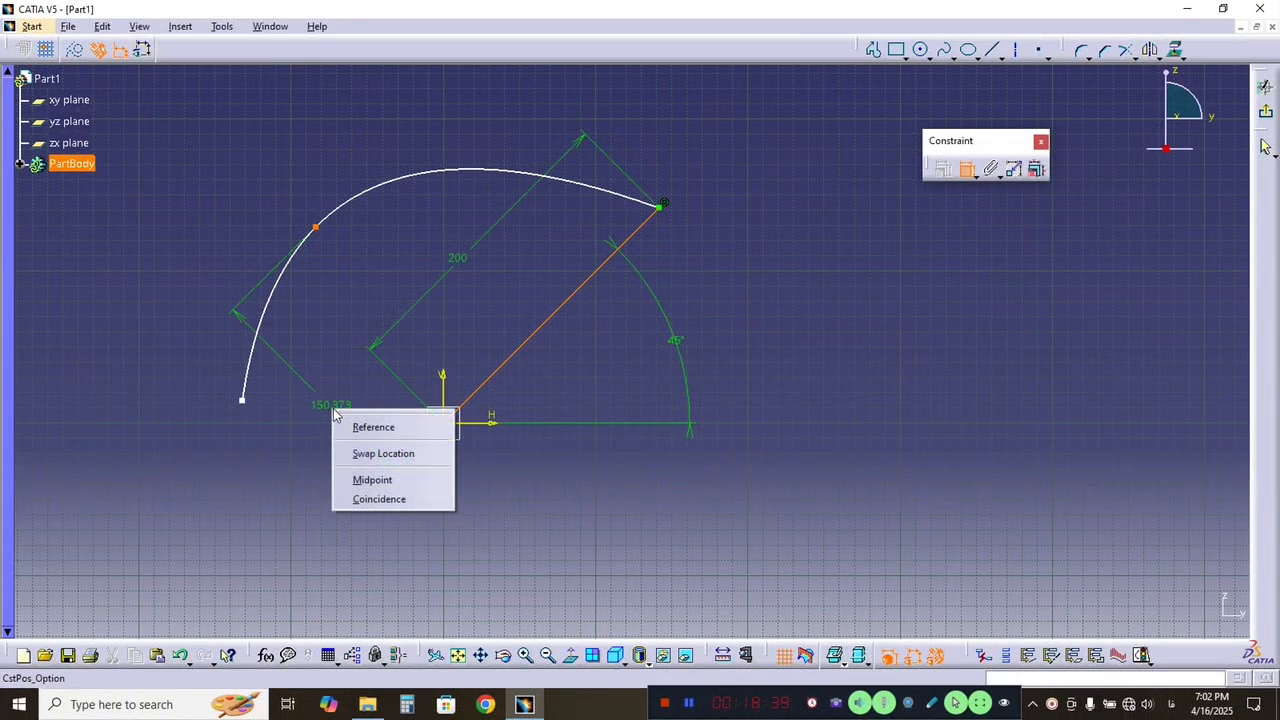
pyautogui.click(394, 480)
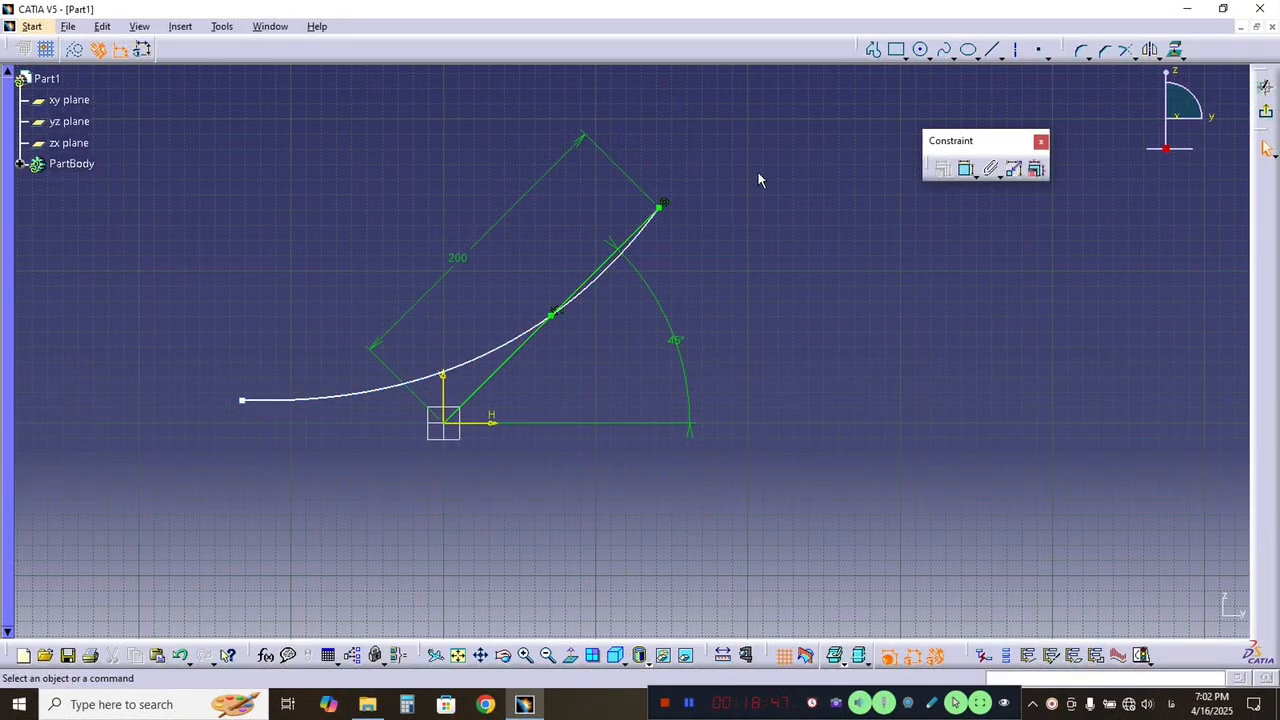
# Clear all sketch geometry and draw two separate lines, a slanted one above the origin and a steep one to its right.
pyautogui.moveTo(791, 141); pyautogui.dragTo(131, 529)
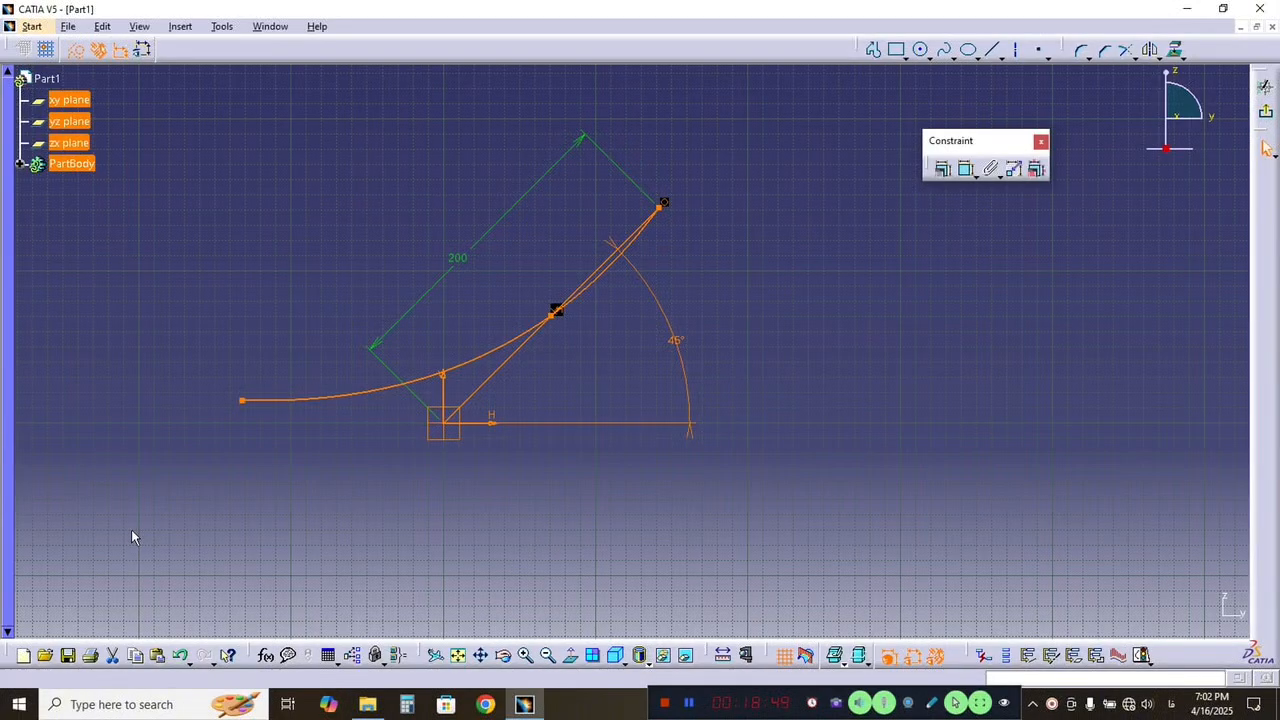
pyautogui.press('Delete')
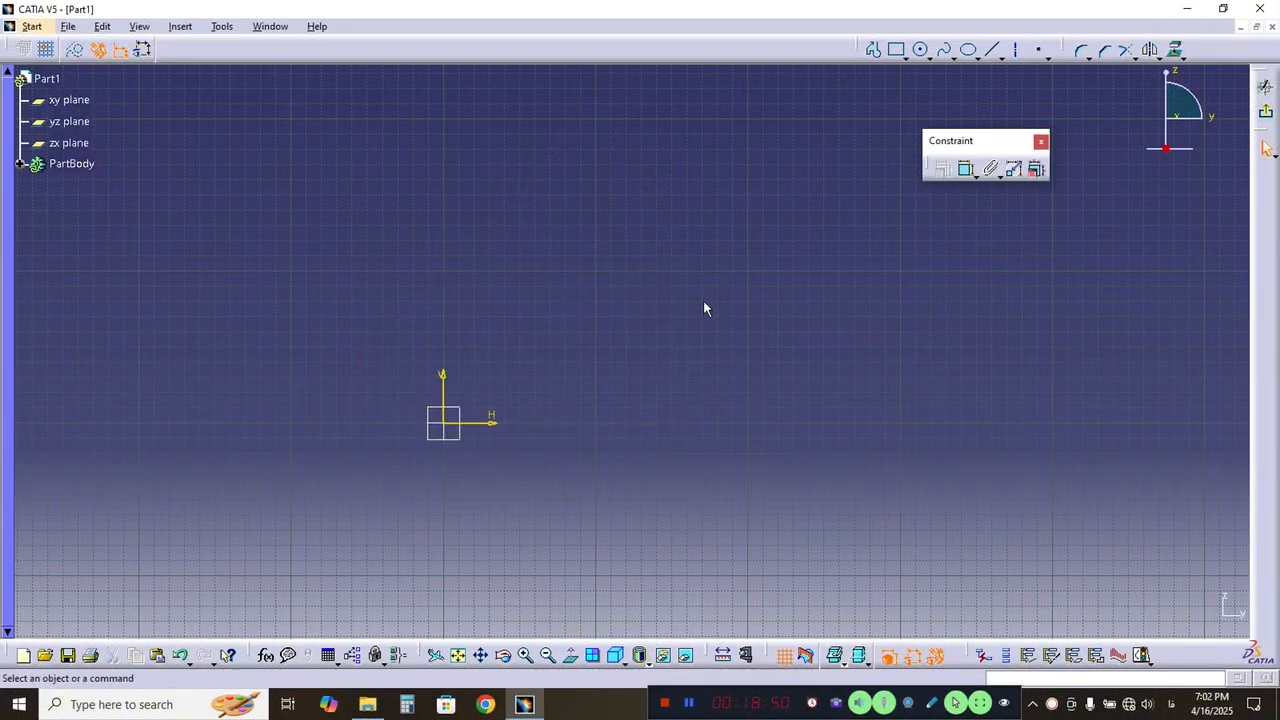
pyautogui.click(997, 52)
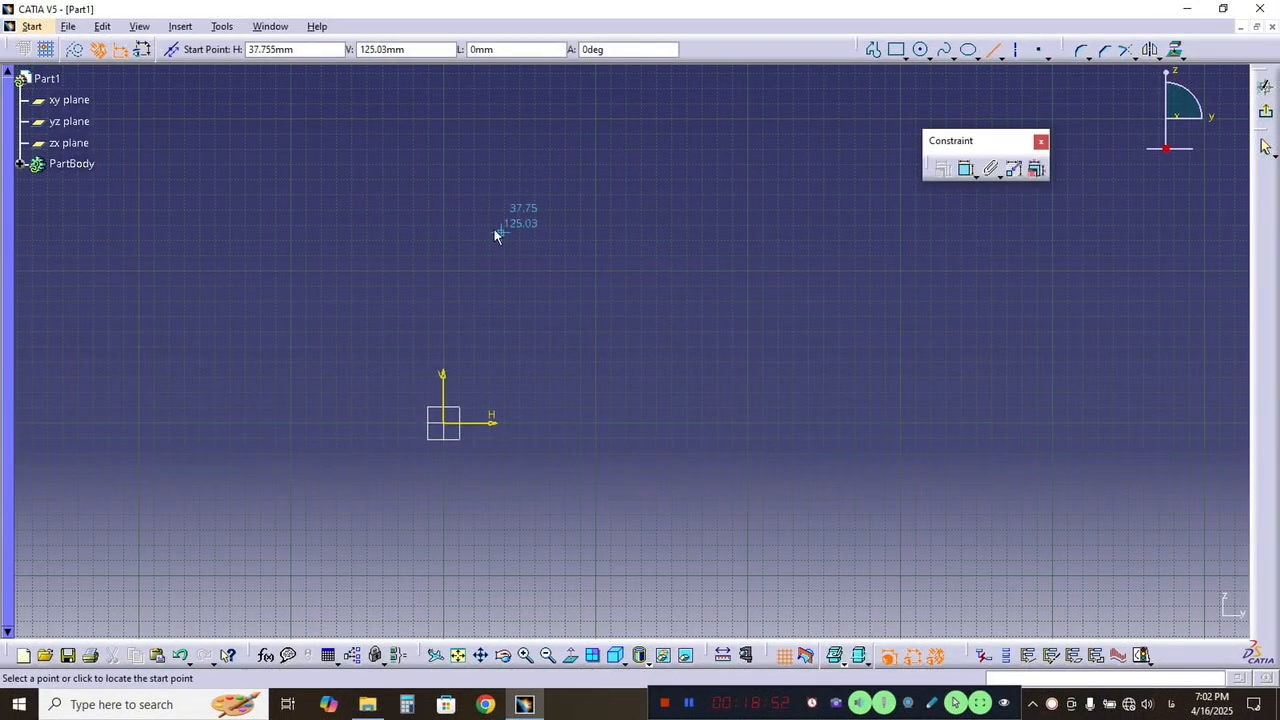
pyautogui.click(565, 170)
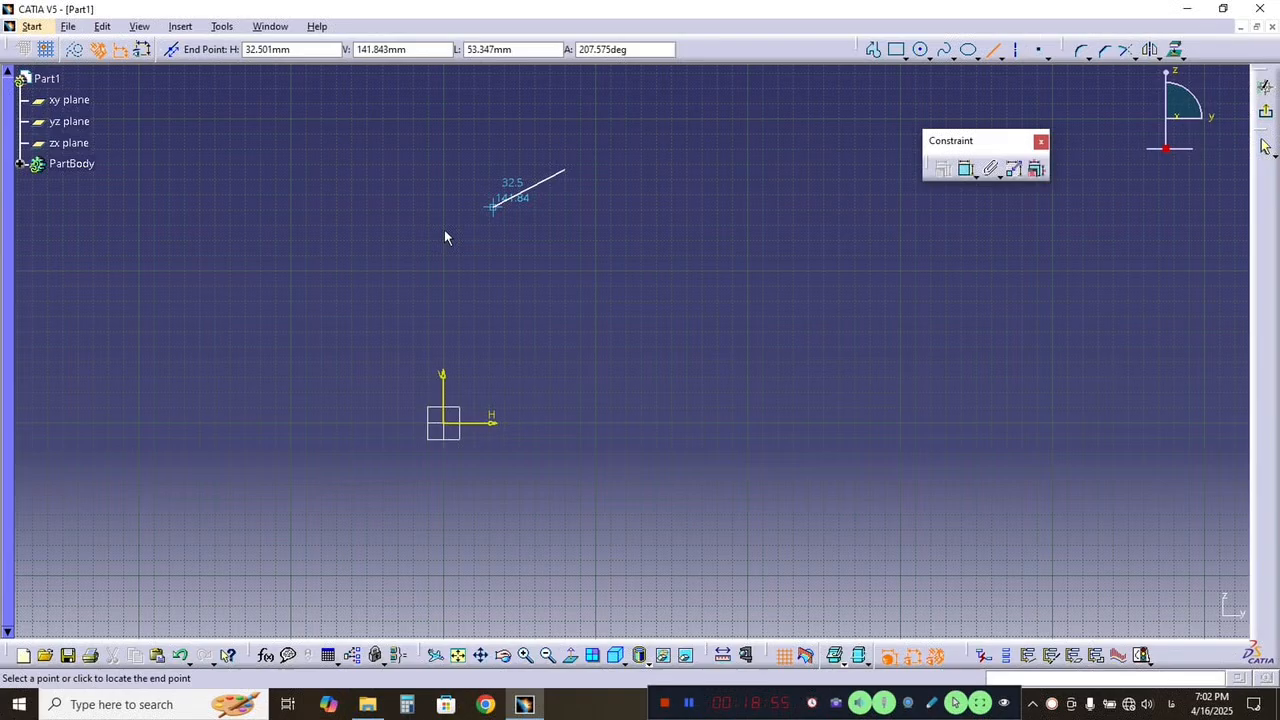
pyautogui.click(321, 320)
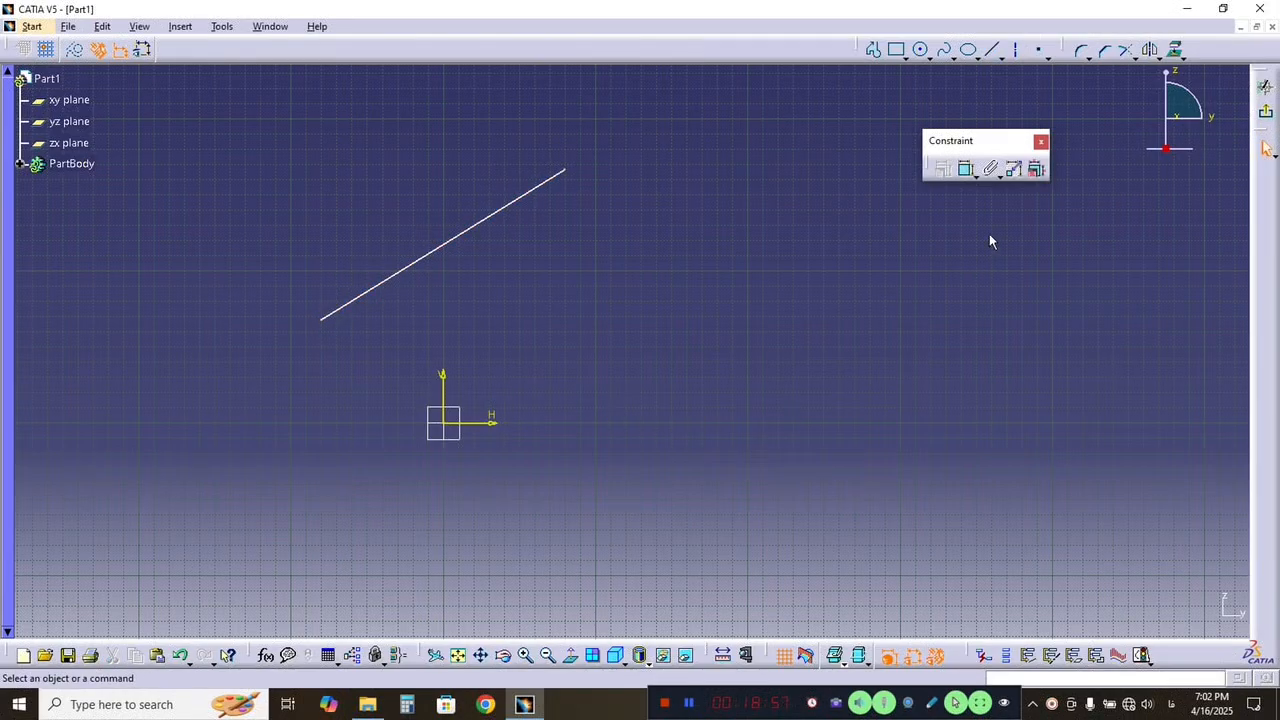
pyautogui.click(993, 52)
pyautogui.click(704, 234)
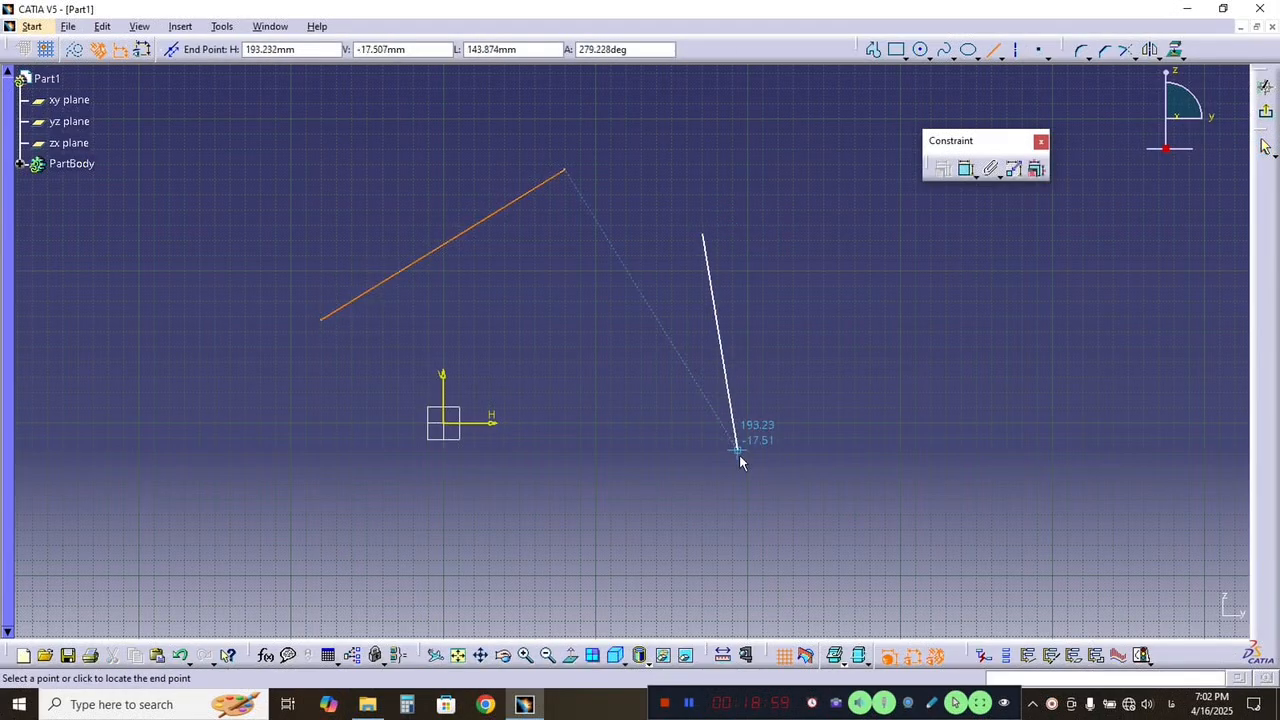
pyautogui.click(766, 525)
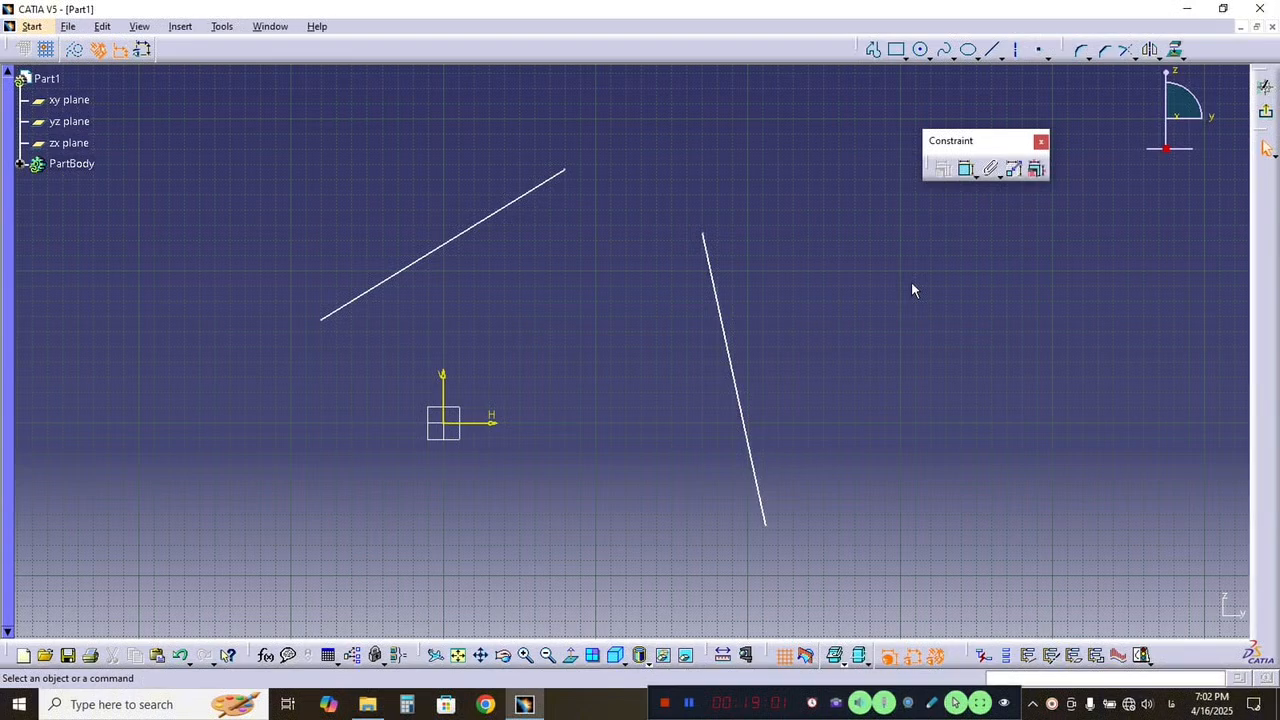
# Move the steep line closer to the slanted one and preview their upper ends' distance with horizontal and vertical measure directions.
pyautogui.moveTo(716, 278); pyautogui.dragTo(629, 336)
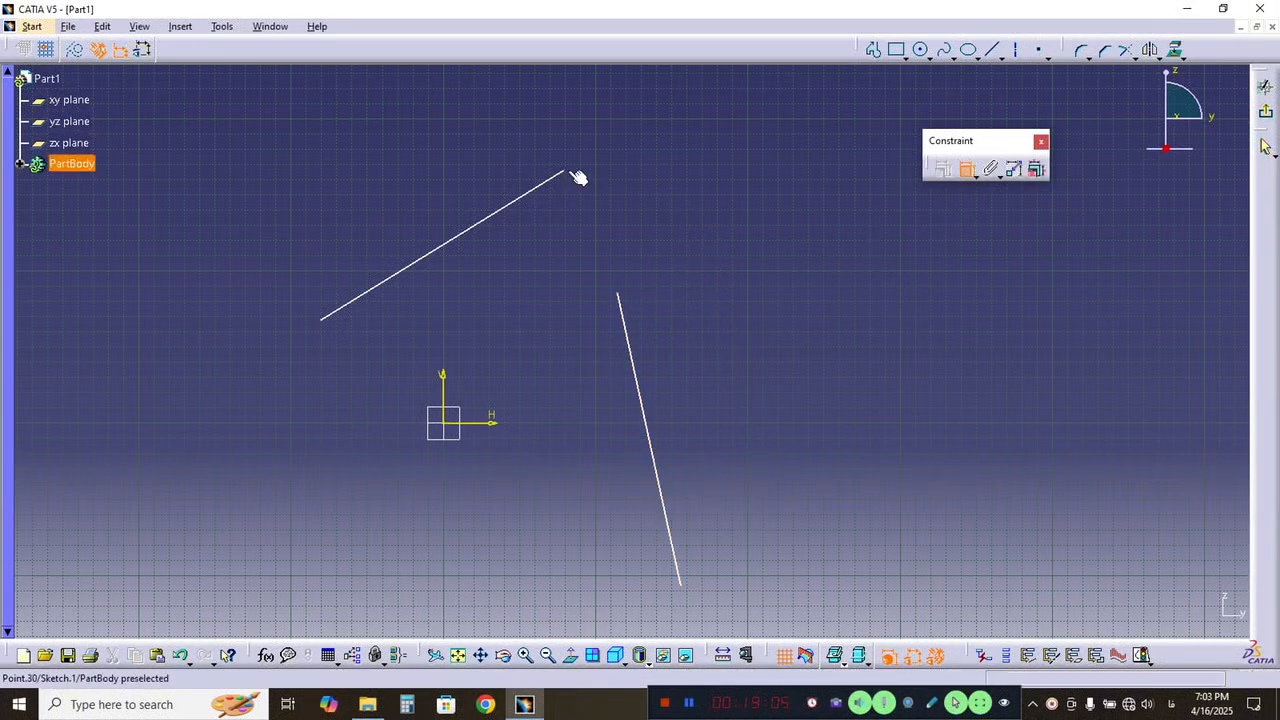
pyautogui.click(619, 294)
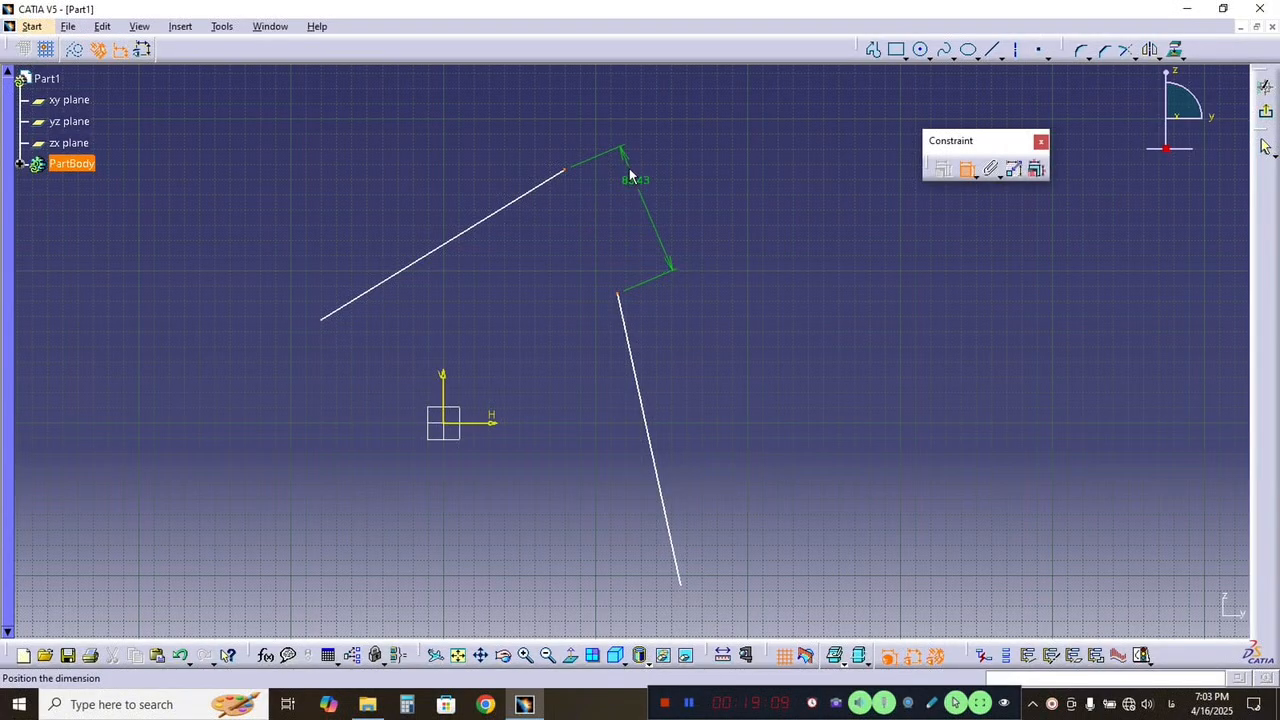
pyautogui.rightClick(659, 209)
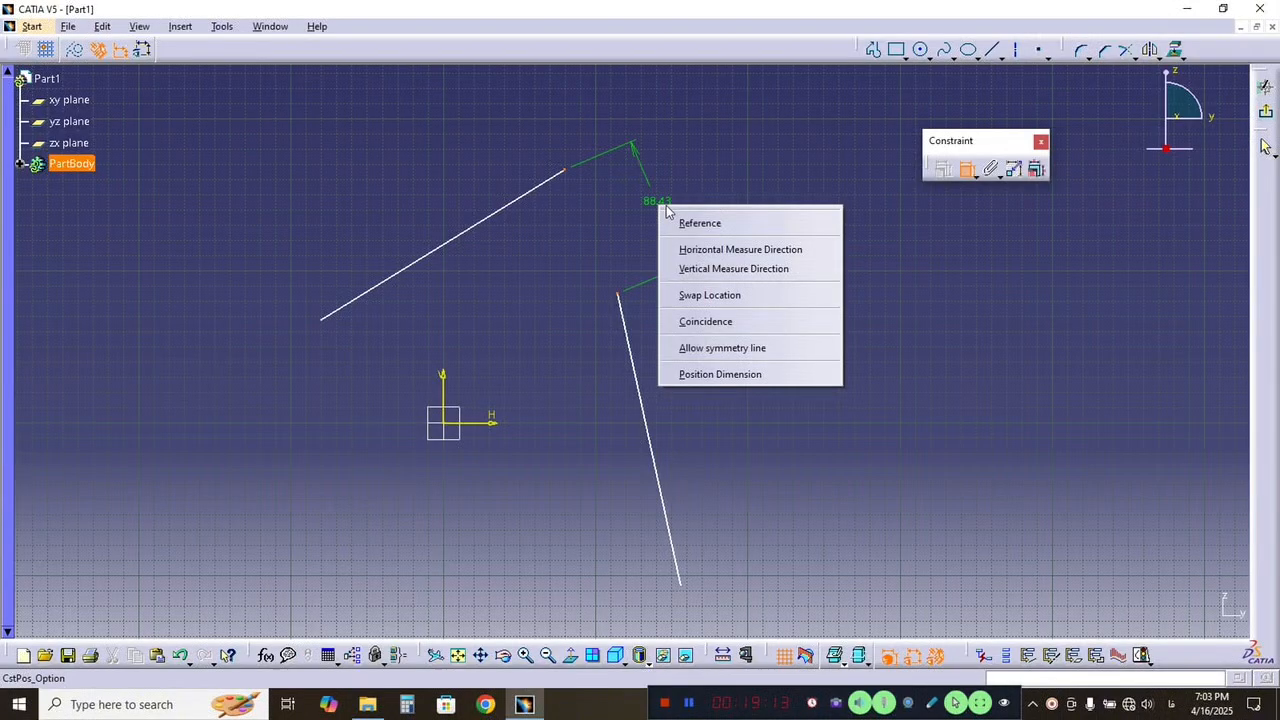
pyautogui.click(760, 250)
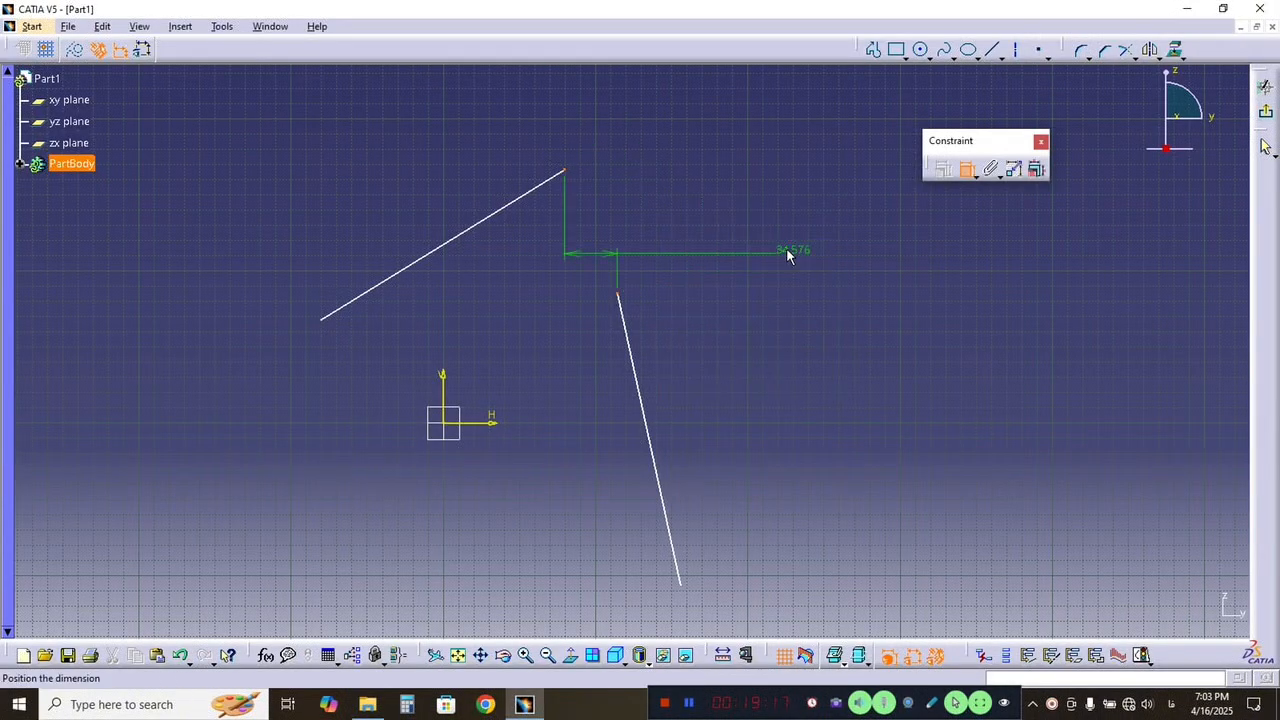
pyautogui.rightClick(663, 229)
pyautogui.click(752, 293)
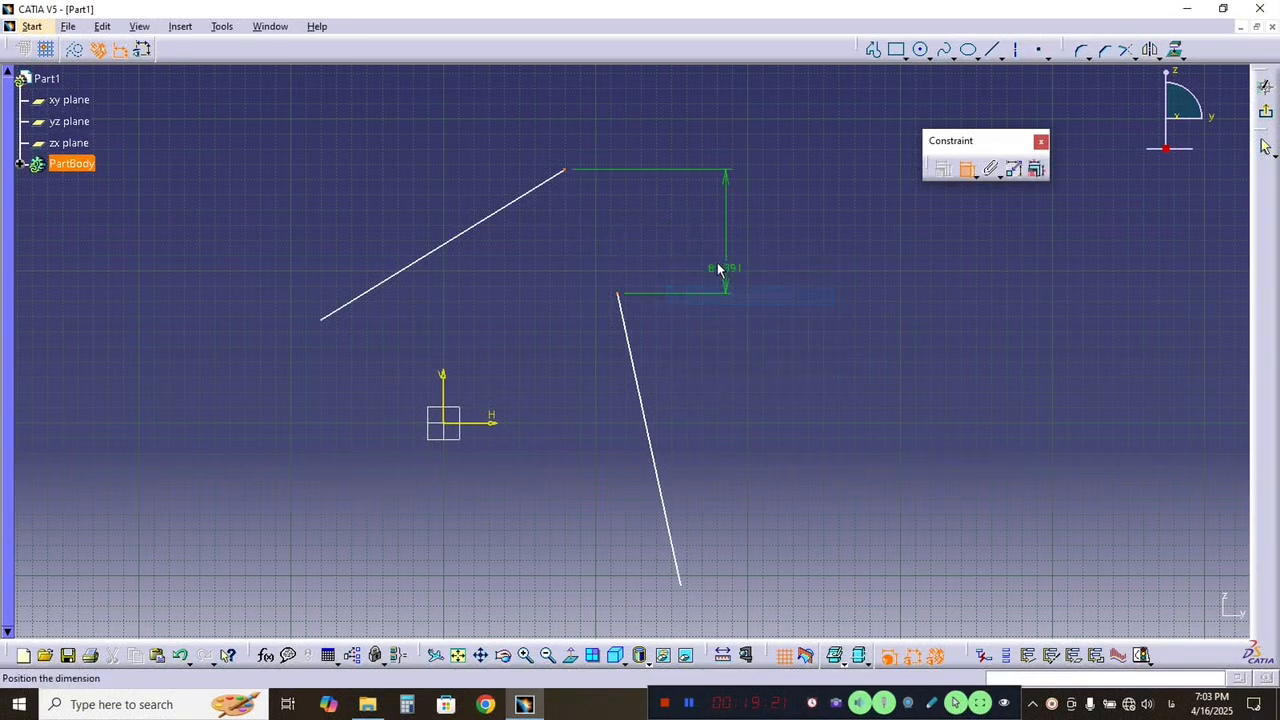
# Switch the previewed dimension to reference and back to driving, set it to no measure direction, and cancel it.
pyautogui.rightClick(615, 218)
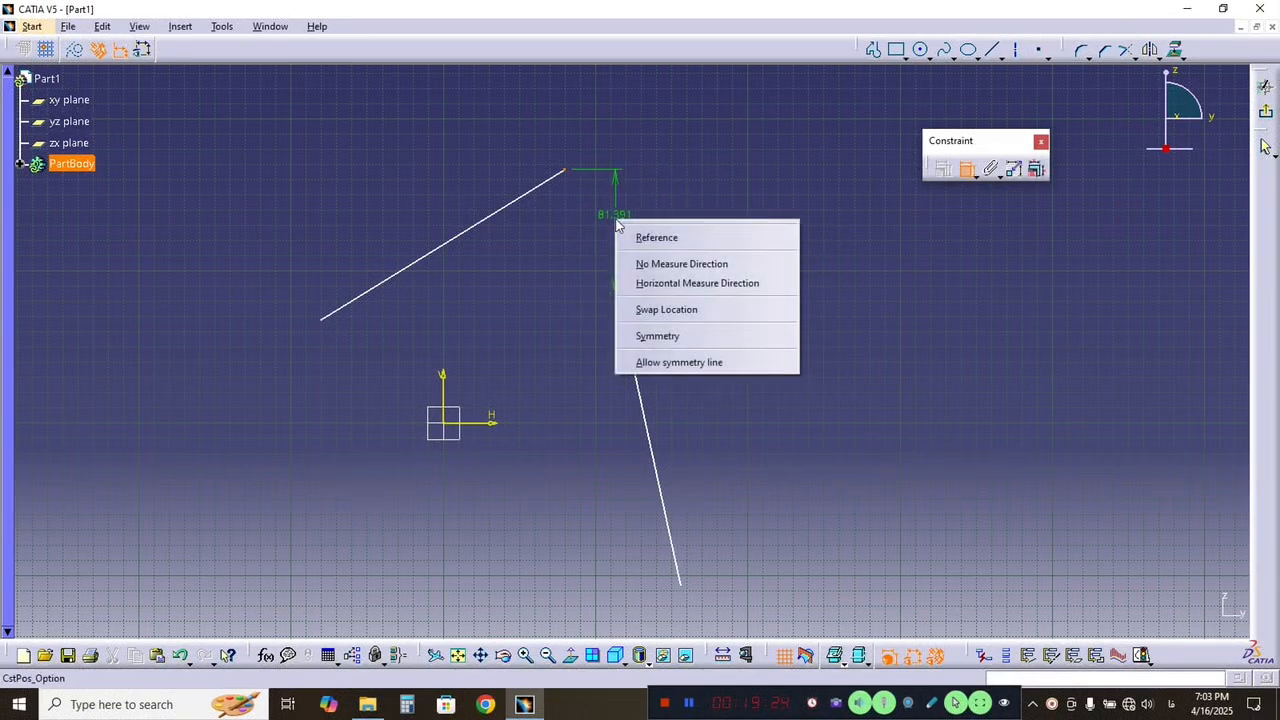
pyautogui.click(698, 236)
pyautogui.rightClick(664, 222)
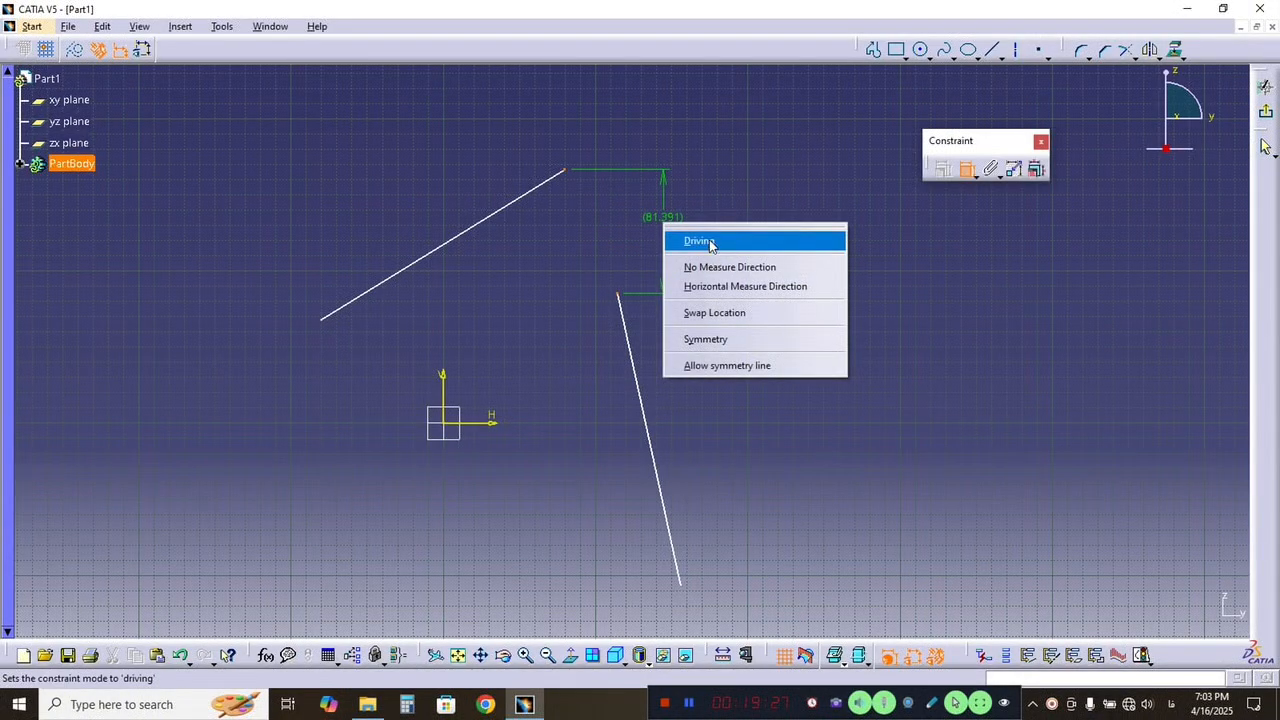
pyautogui.click(711, 243)
pyautogui.rightClick(619, 214)
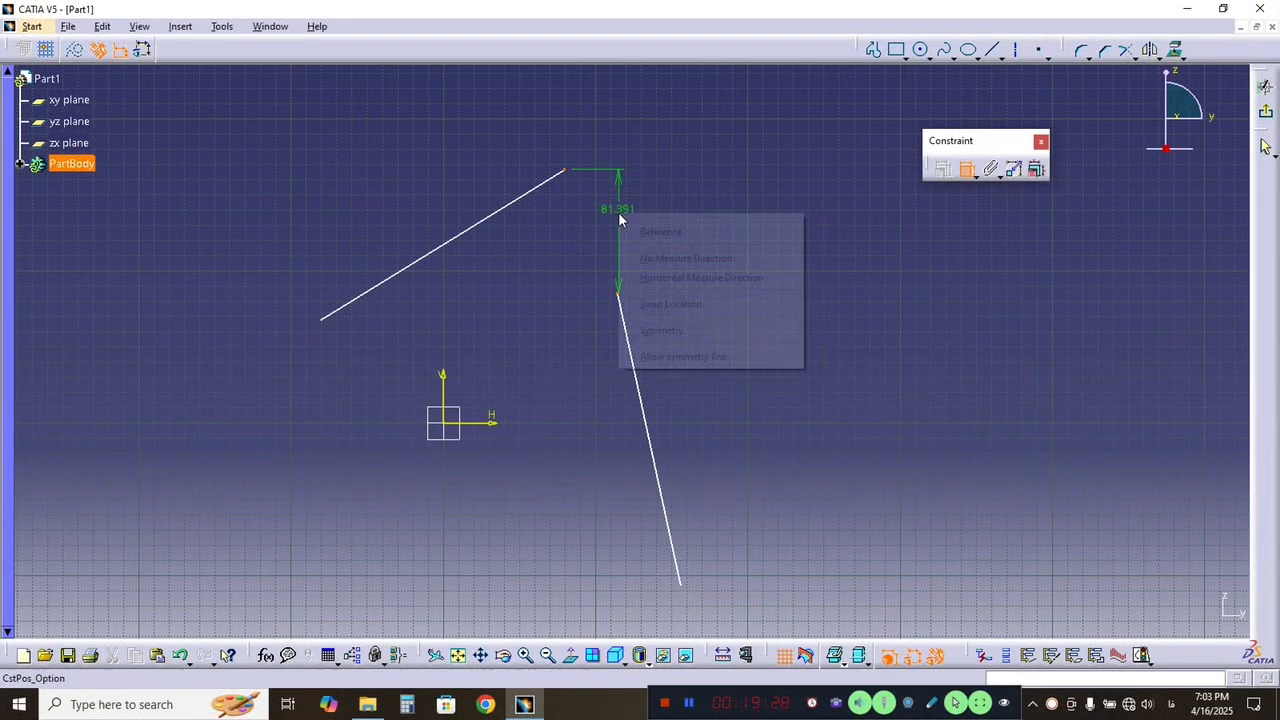
pyautogui.click(690, 258)
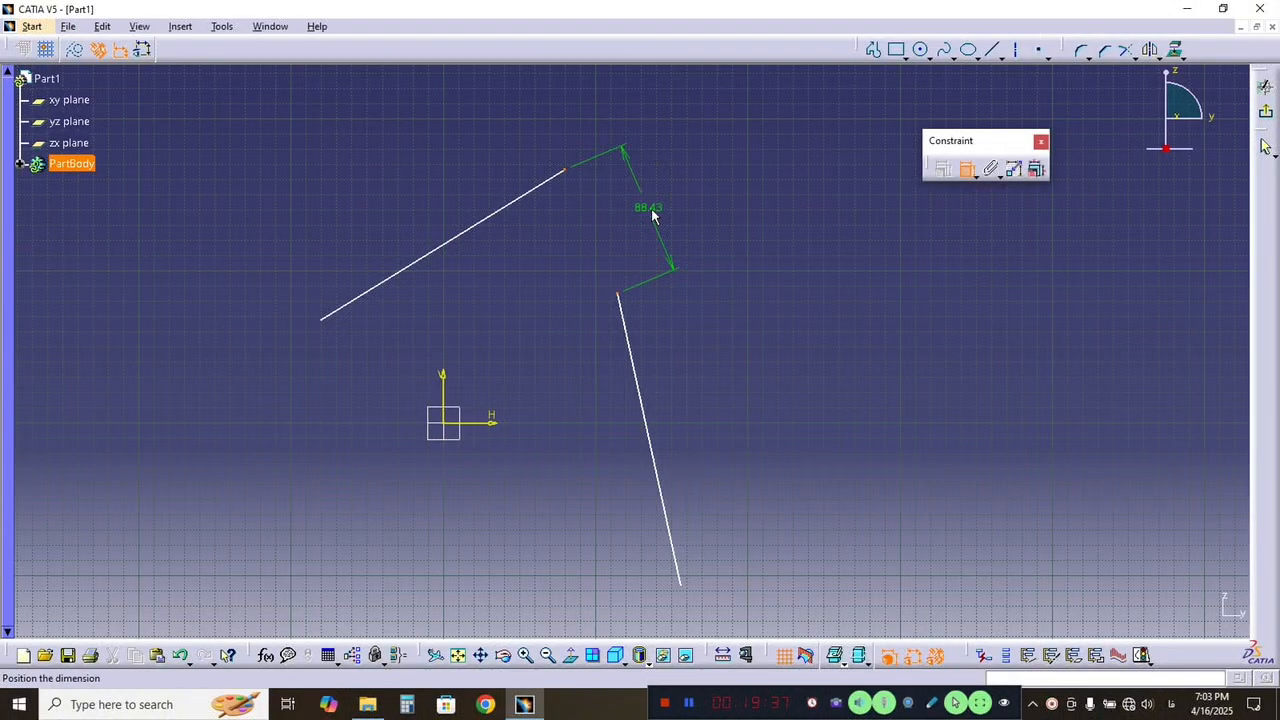
pyautogui.press('Escape')
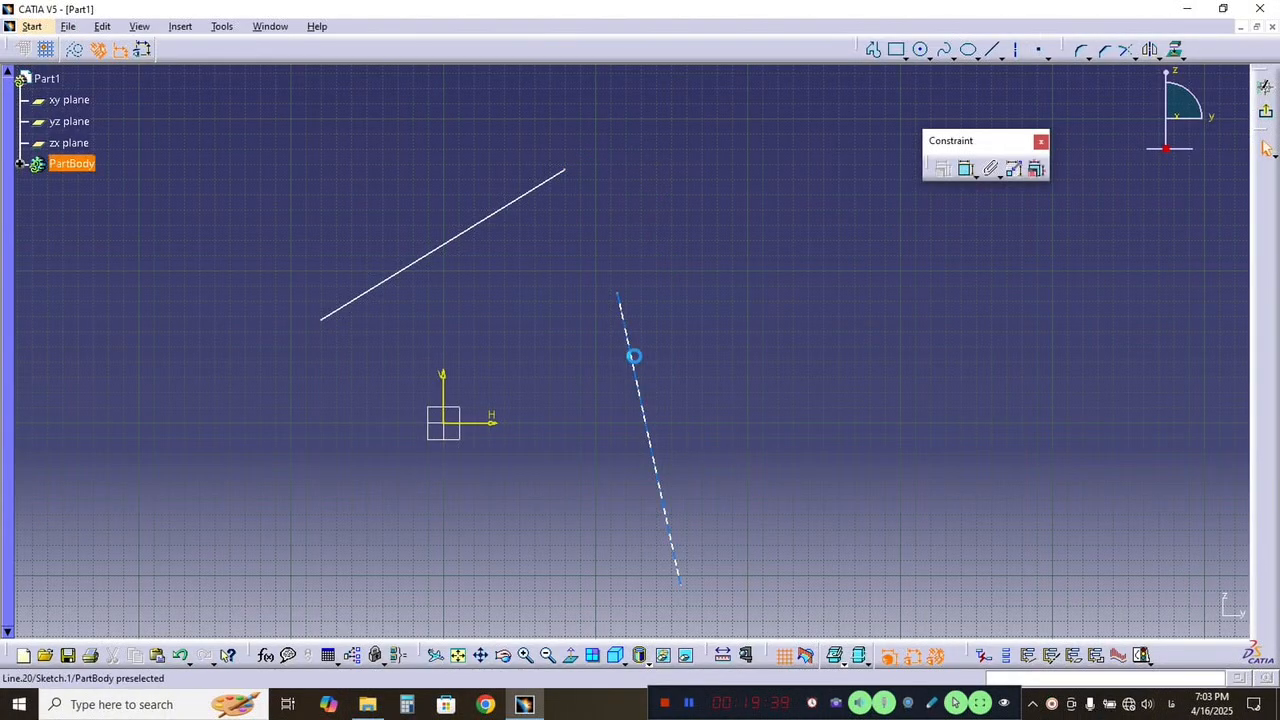
# Delete the steep line and move the remaining slanted line to the right of the origin.
pyautogui.click(632, 360)
pyautogui.press('Delete')
pyautogui.moveTo(499, 224)
pyautogui.mouseDown()
pyautogui.moveTo(674, 294)
pyautogui.moveTo(742, 354)
pyautogui.mouseUp()
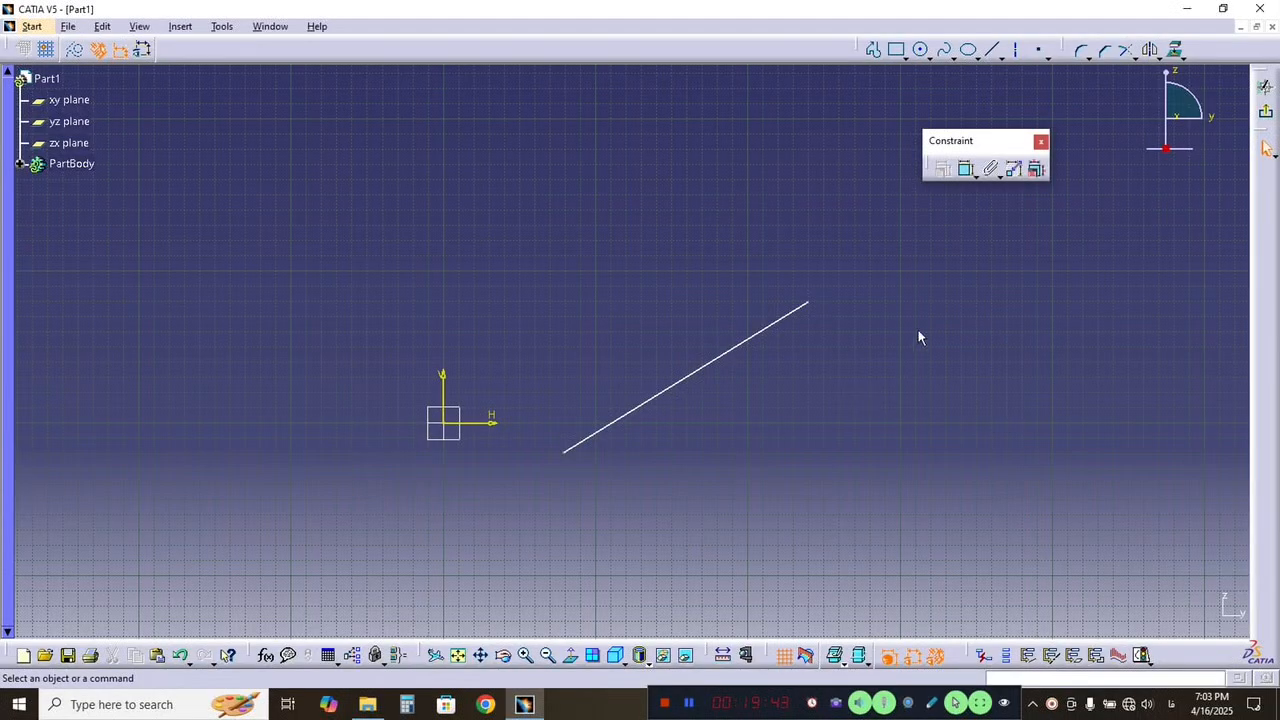
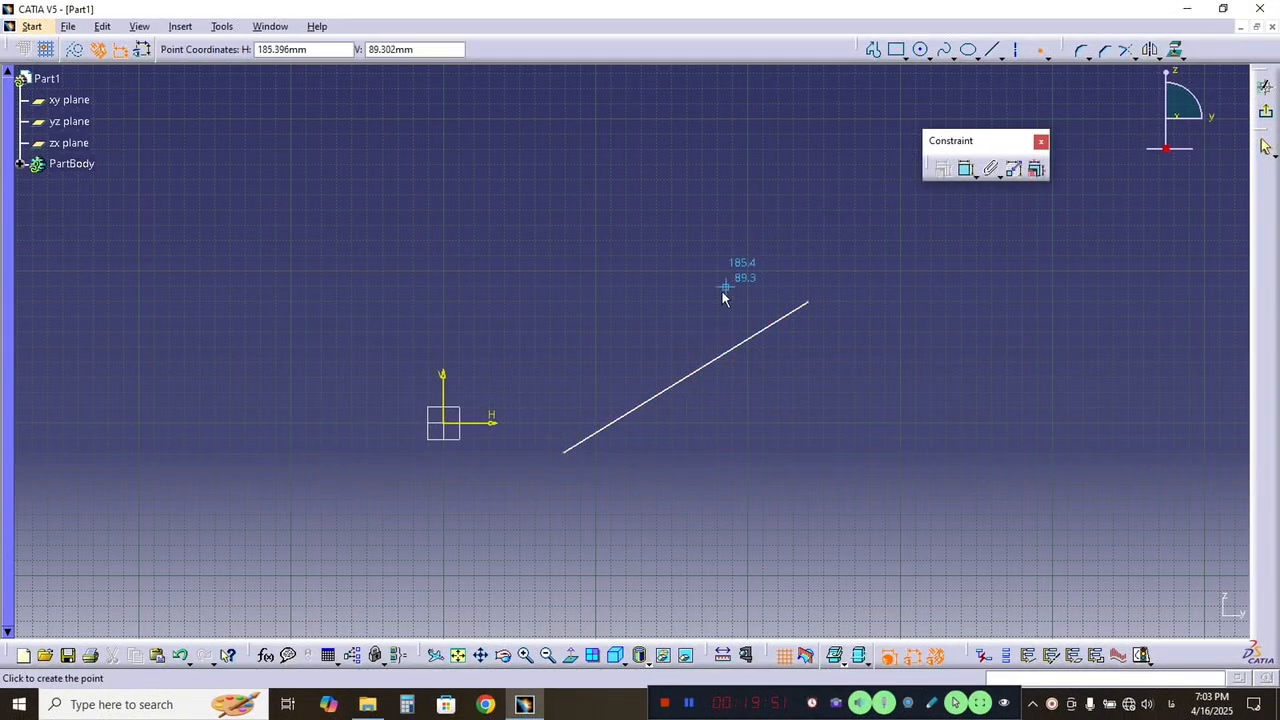
# Place a point at the midpoint of the slanted line.
pyautogui.rightClick(669, 391)
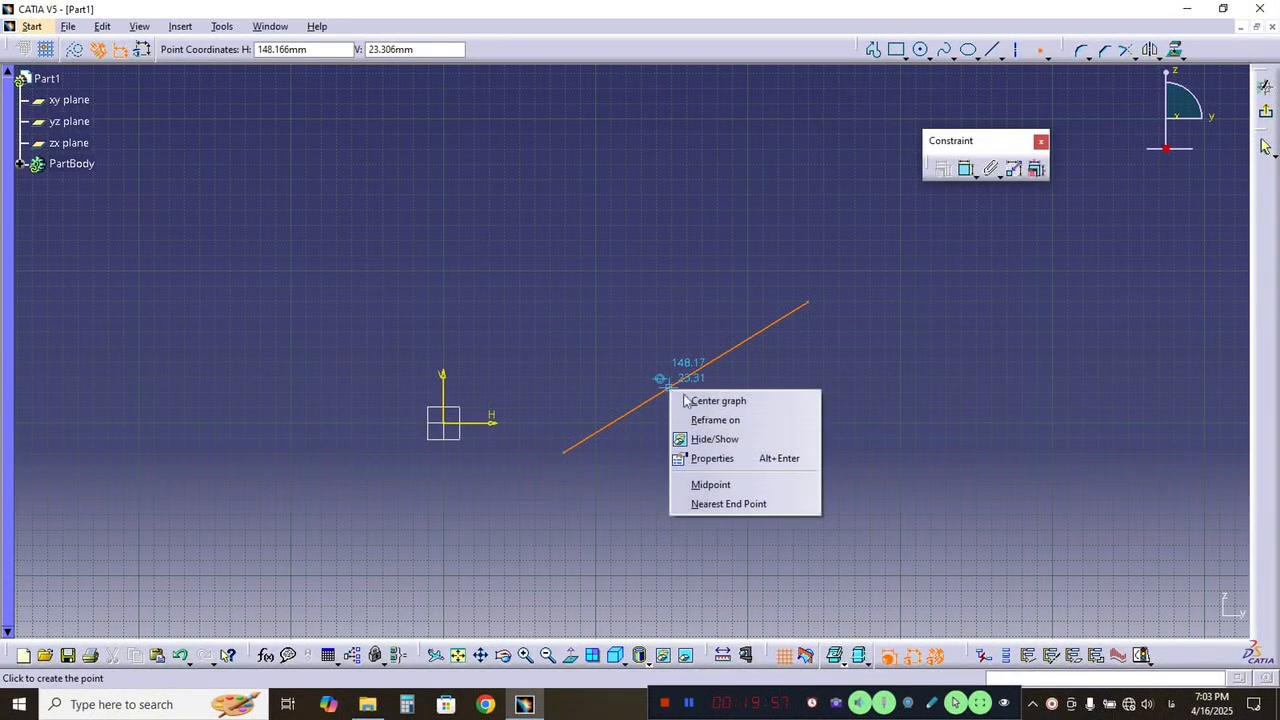
pyautogui.click(760, 495)
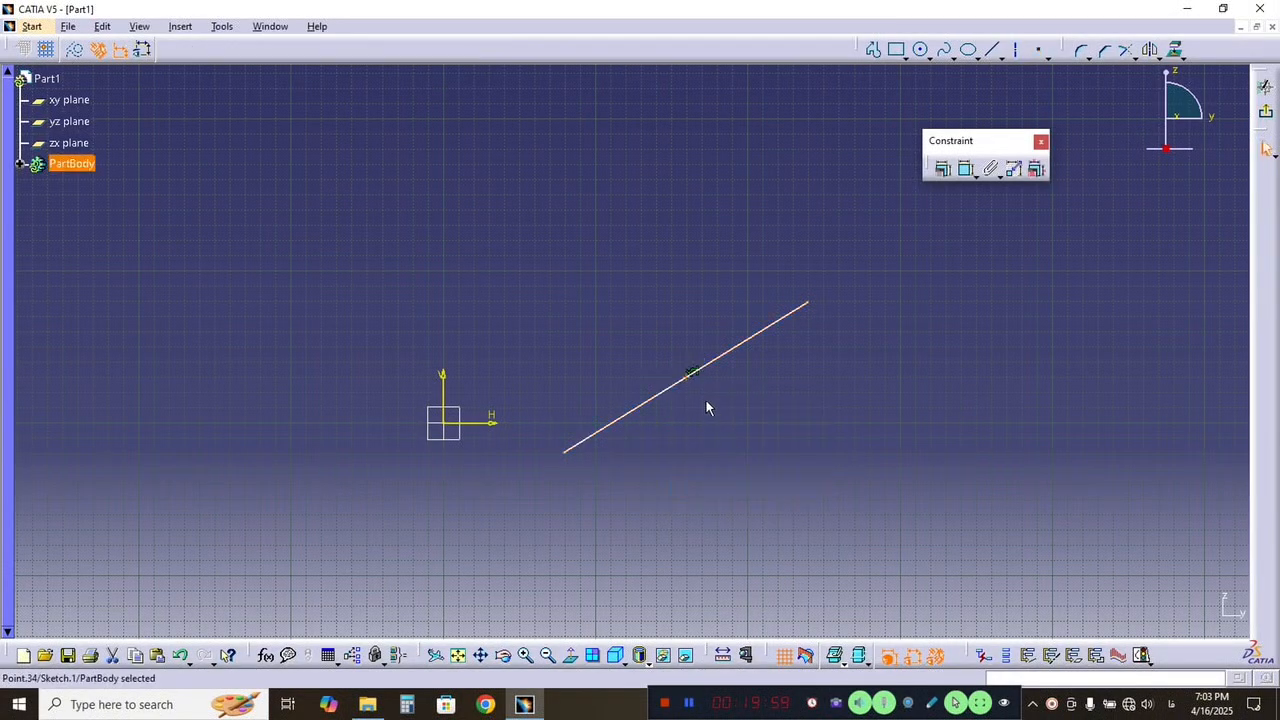
pyautogui.moveTo(722, 414); pyautogui.dragTo(668, 232, button='middle')
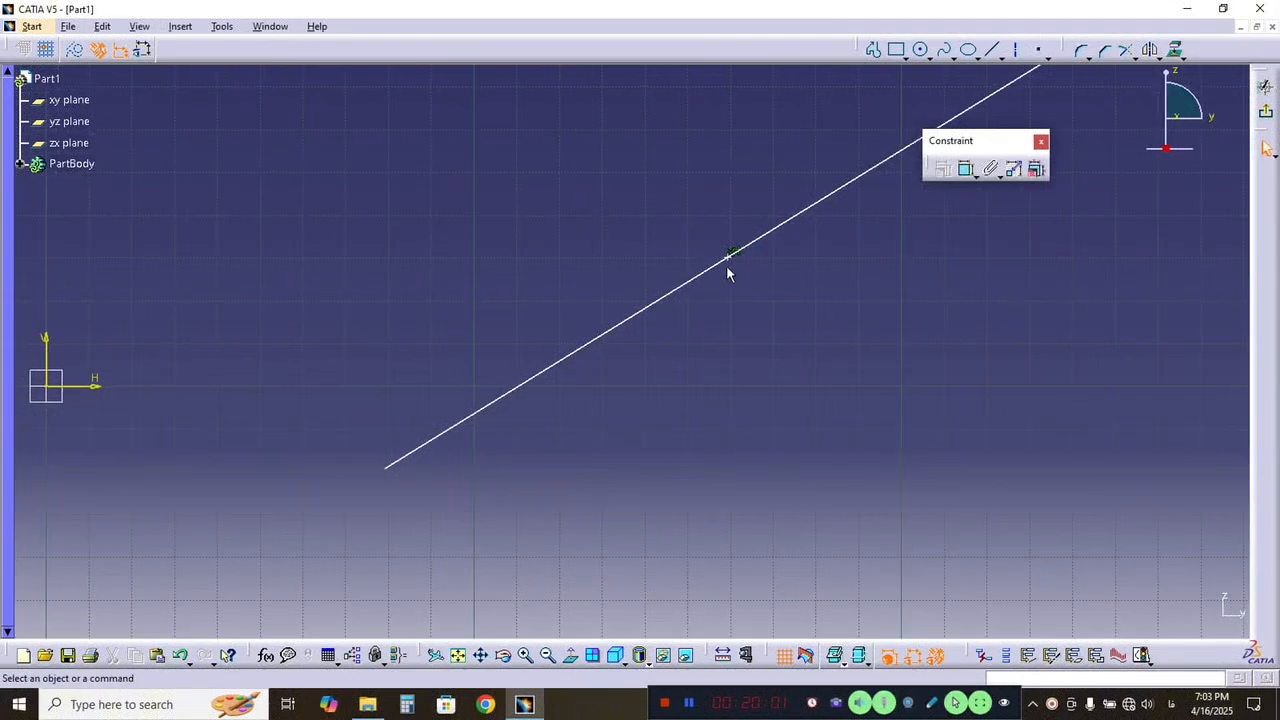
pyautogui.moveTo(763, 266); pyautogui.dragTo(758, 374, button='middle')
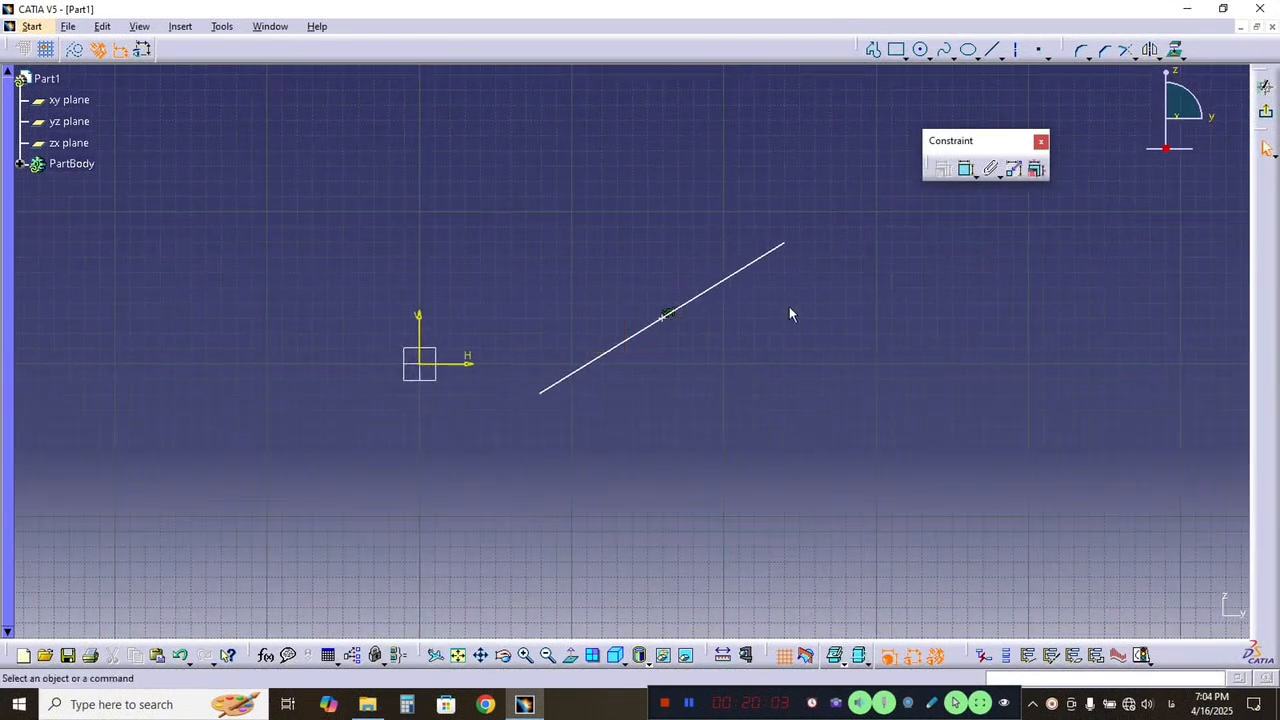
# Delete the slanted line together with its midpoint.
pyautogui.moveTo(831, 195); pyautogui.dragTo(463, 507)
pyautogui.press('Delete')
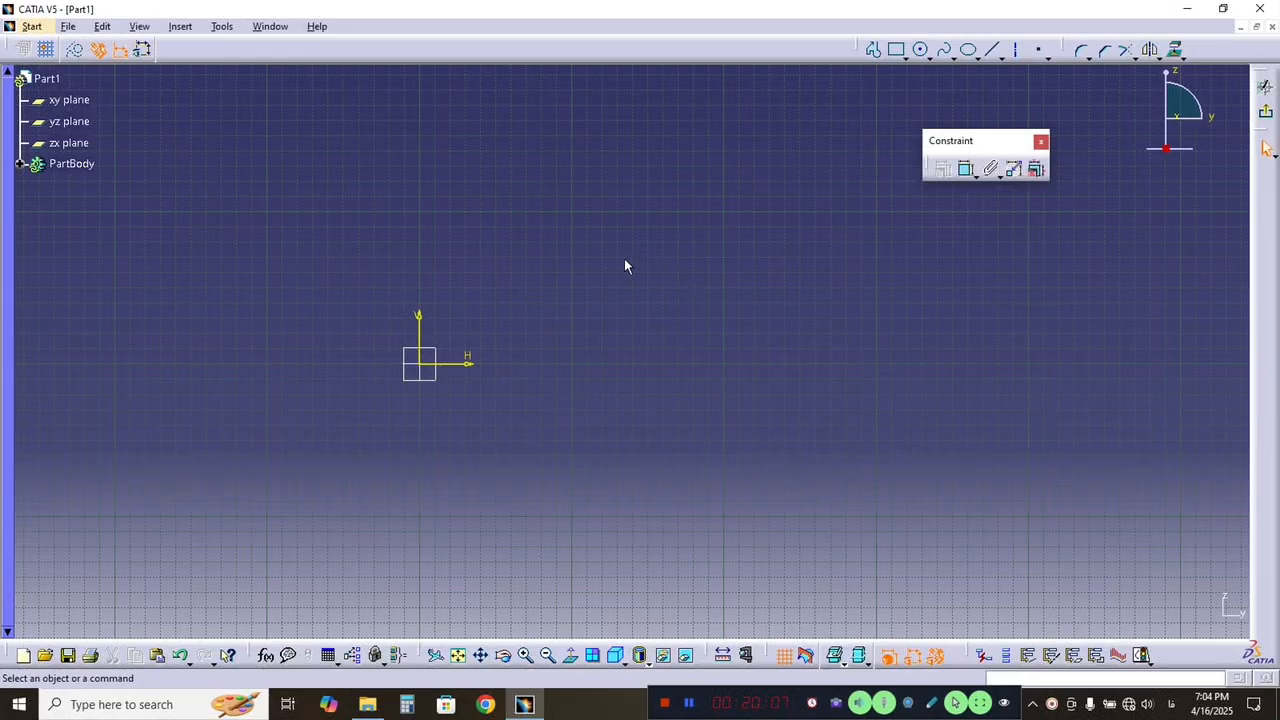
pyautogui.moveTo(624, 265); pyautogui.dragTo(770, 303, button='middle')
pyautogui.moveTo(757, 377); pyautogui.dragTo(731, 344, button='middle')
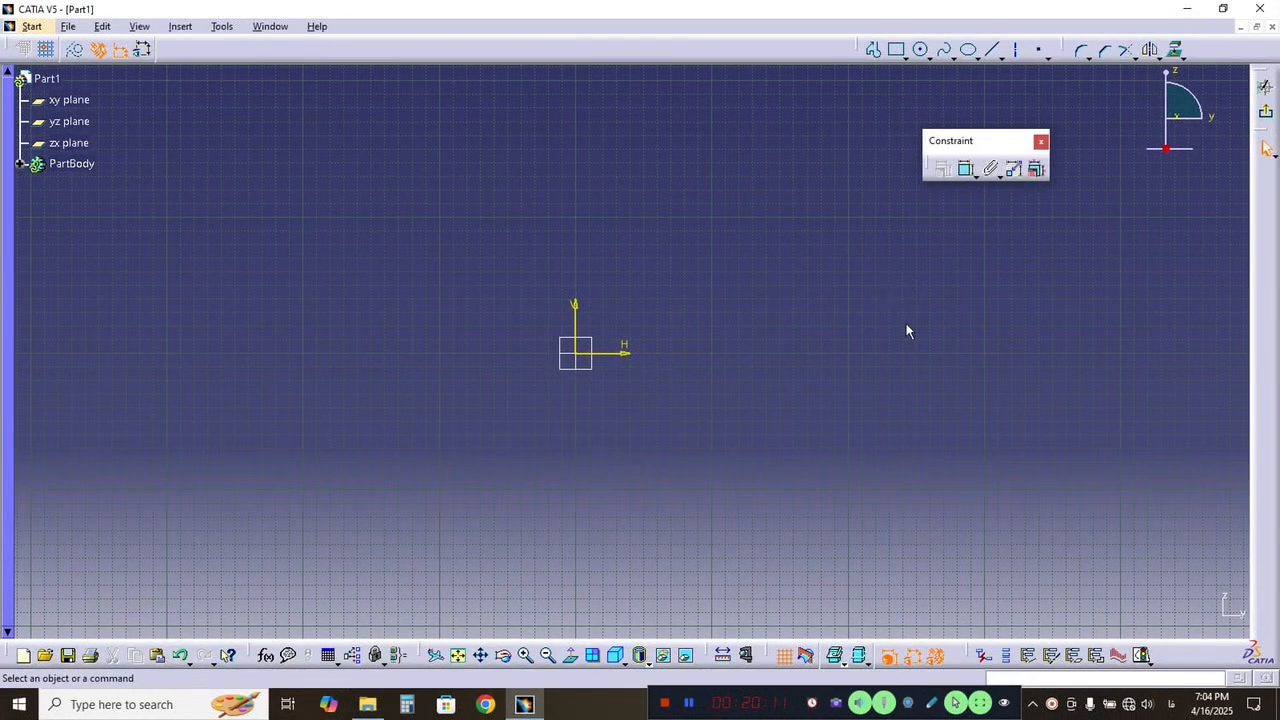
# Draw a single slanted line from above right of the origin down to its left, near the horizontal axis.
pyautogui.click(1149, 664)
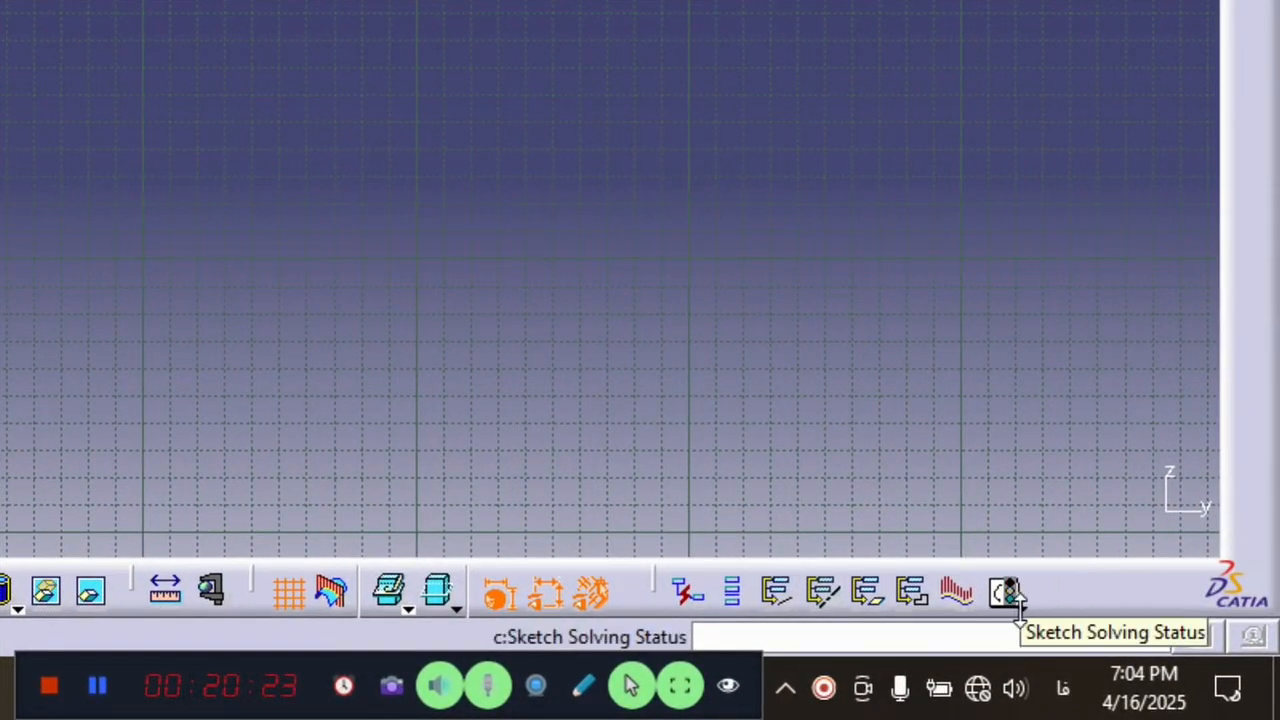
pyautogui.click(1016, 600)
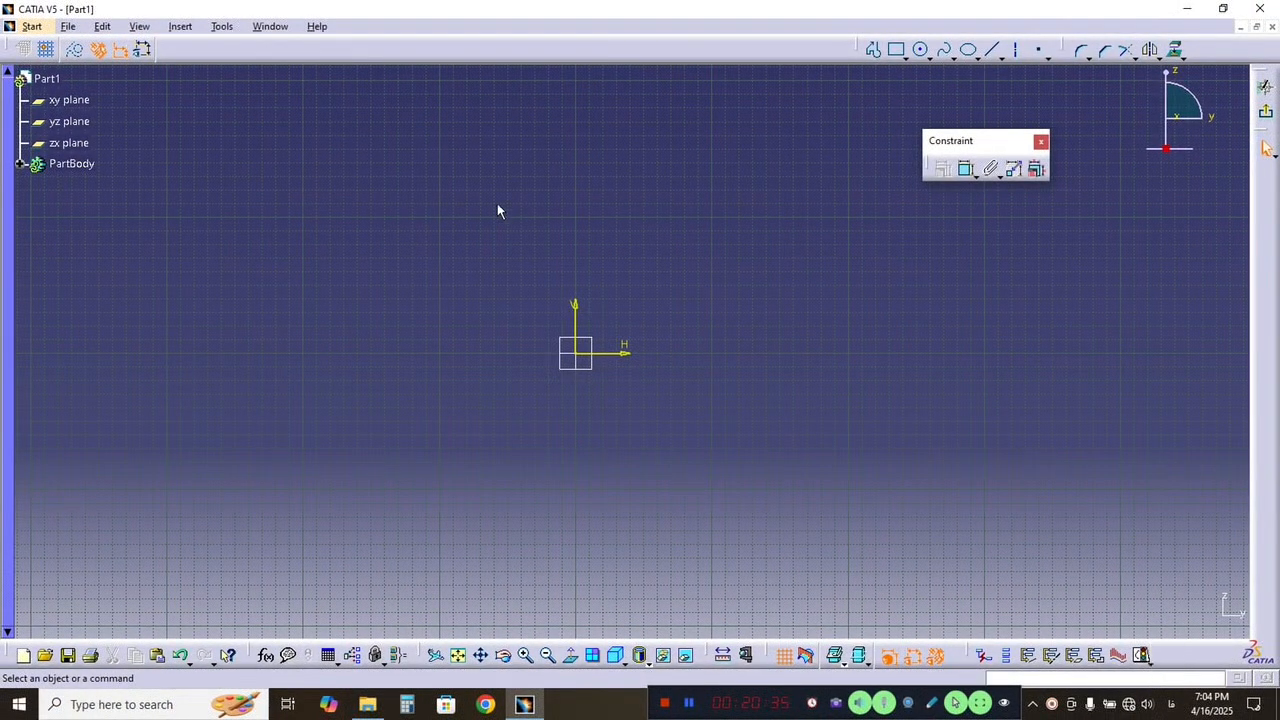
pyautogui.click(992, 49)
pyautogui.click(660, 165)
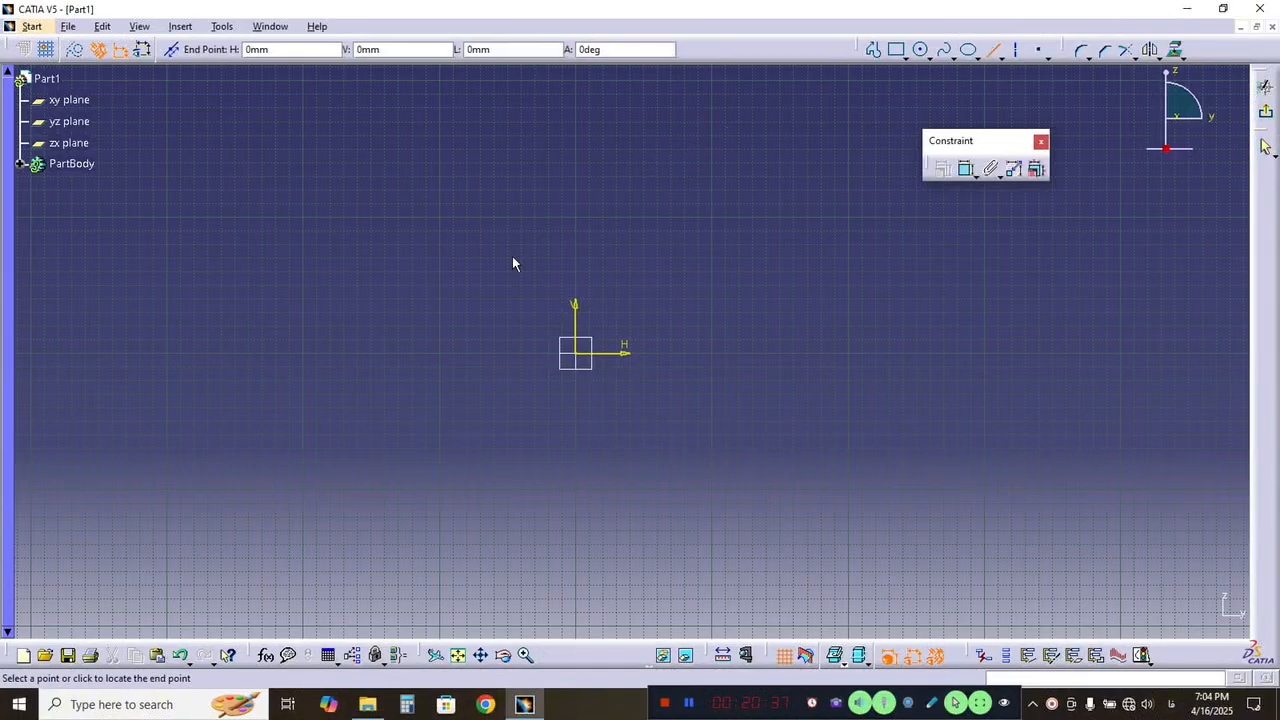
pyautogui.click(369, 357)
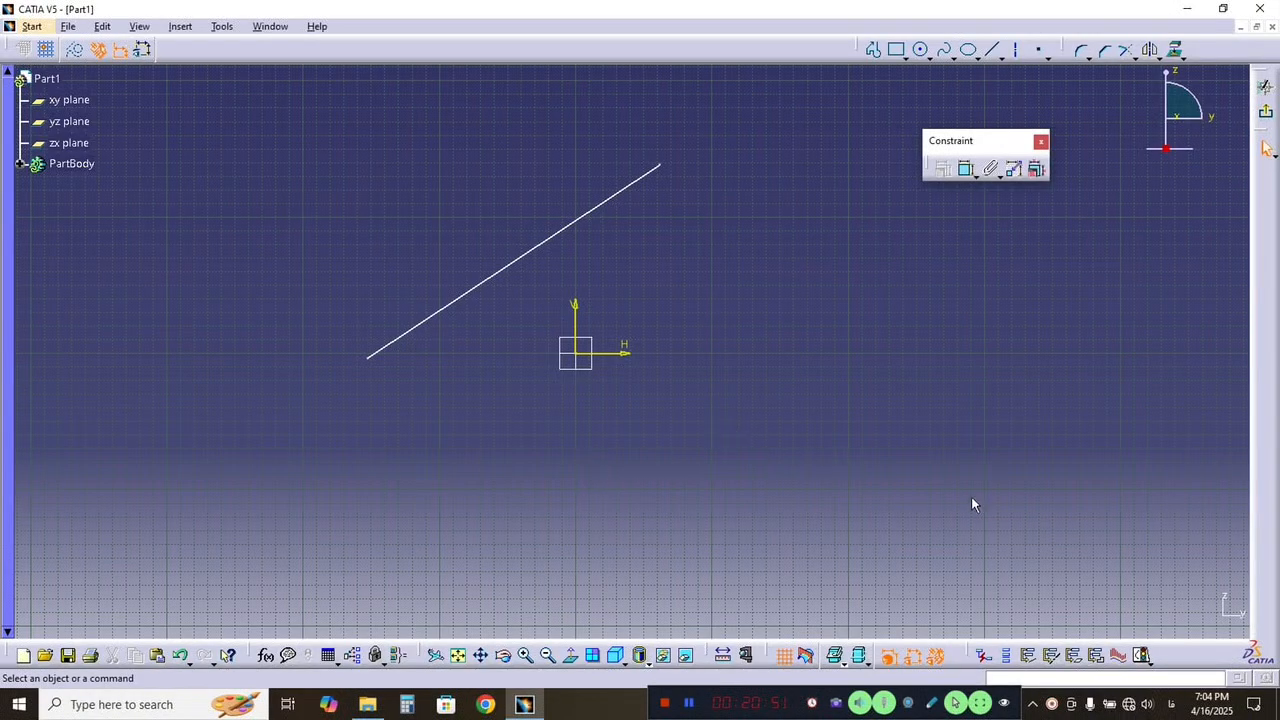
# Run Sketch Analysis on the slanted line, examine its entry in the geometry results, and close the analysis.
pyautogui.click(1145, 658)
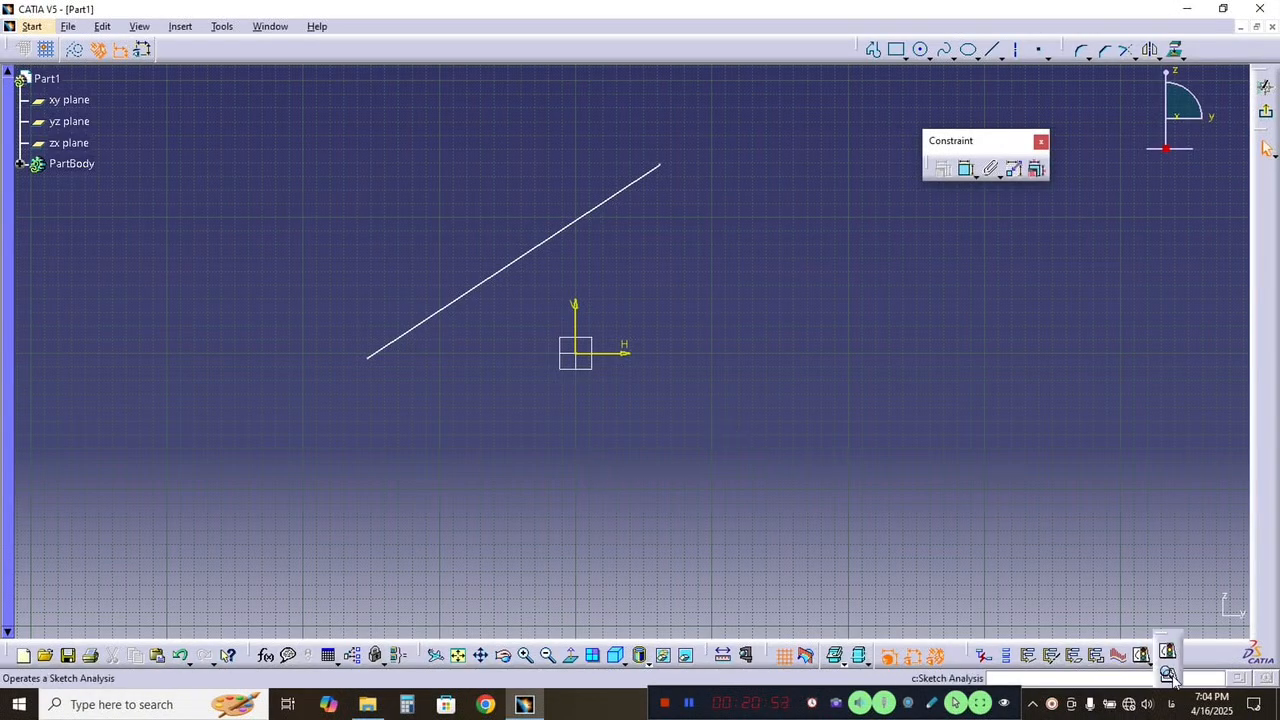
pyautogui.click(1170, 672)
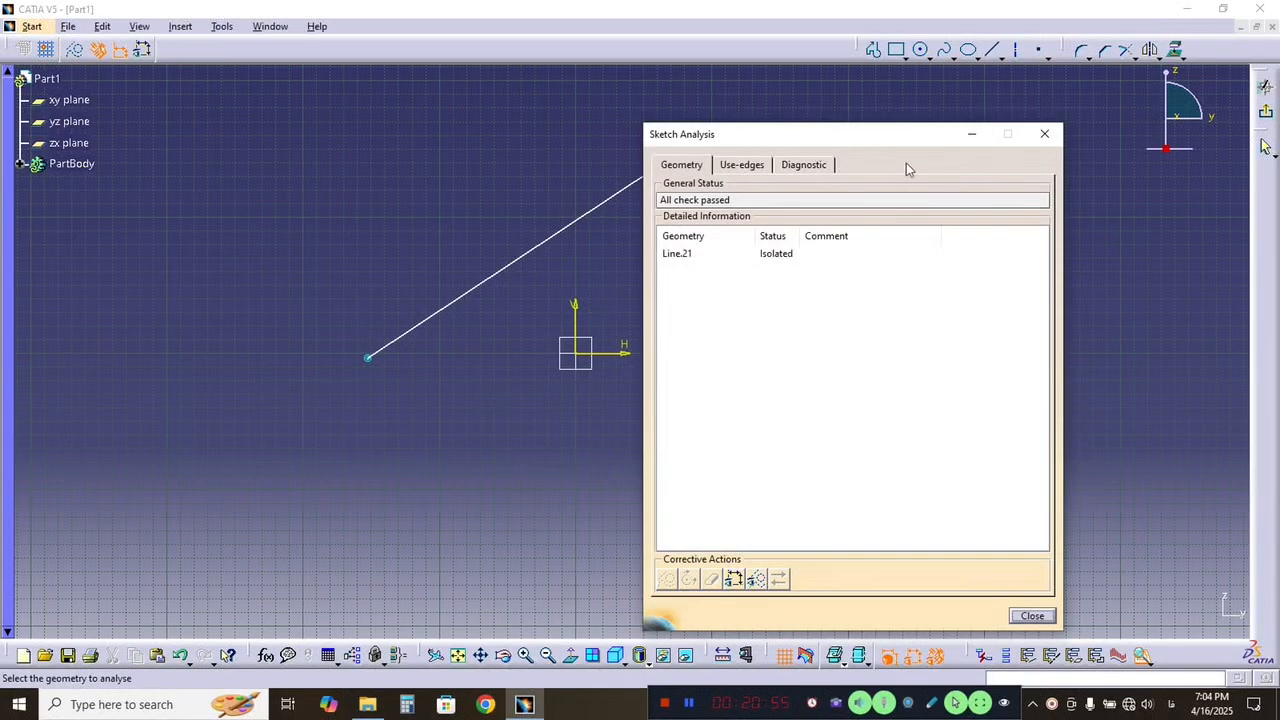
pyautogui.moveTo(909, 155); pyautogui.dragTo(1107, 175)
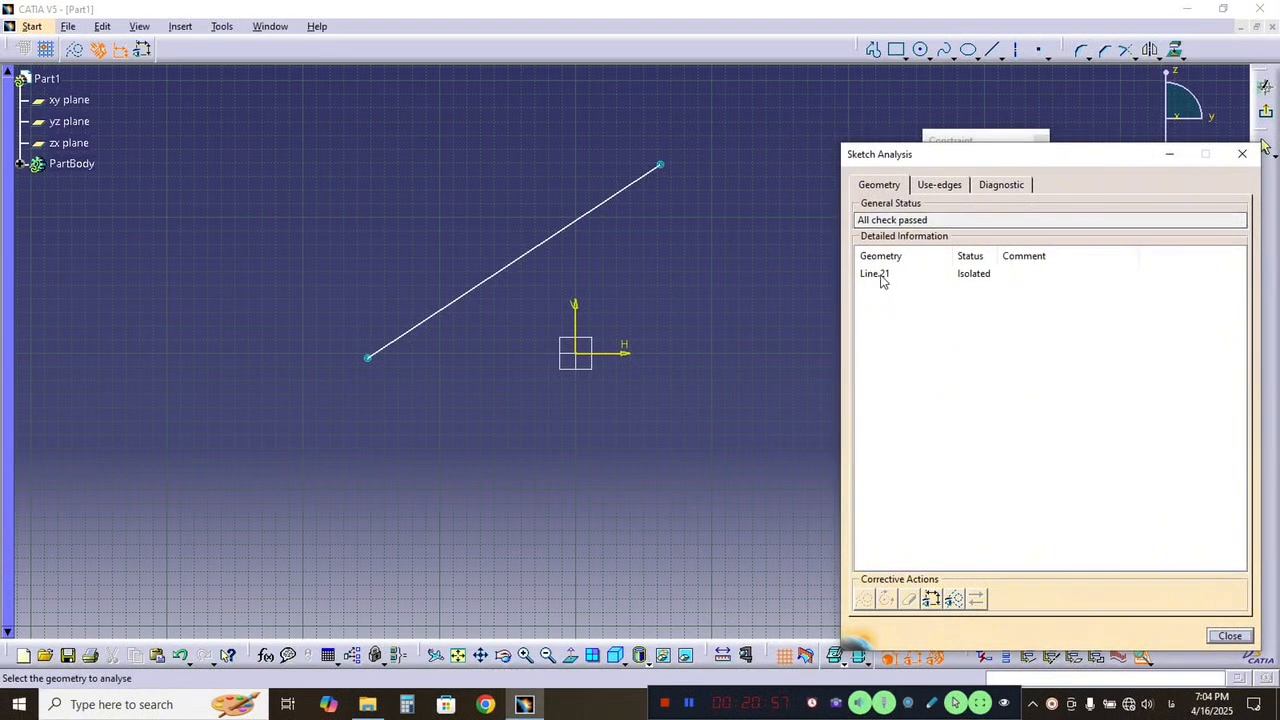
pyautogui.click(900, 281)
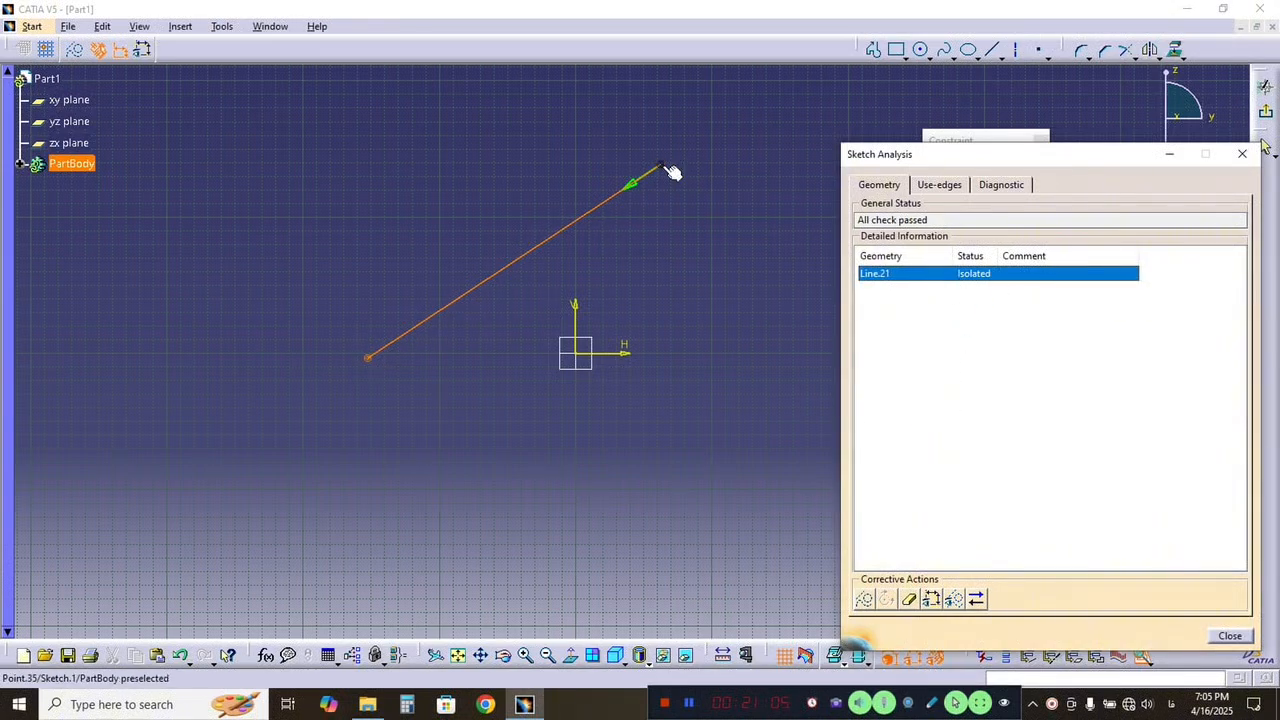
pyautogui.click(1230, 637)
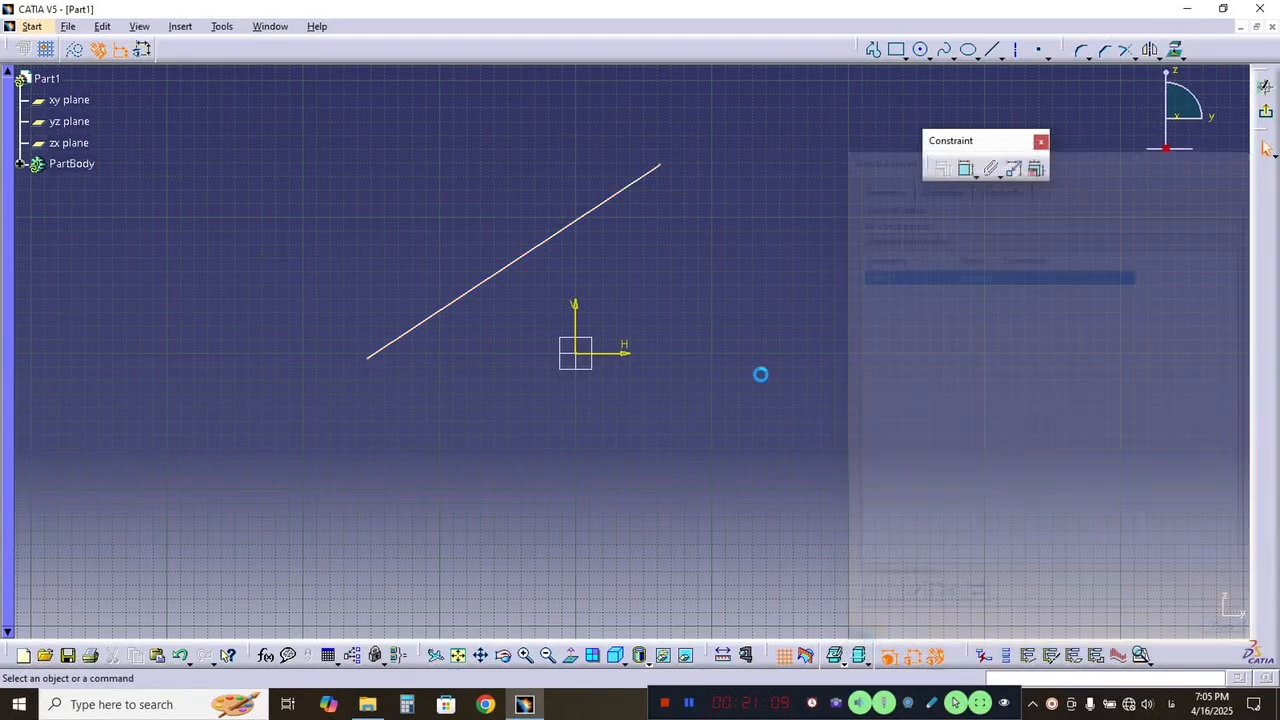
# Delete the slanted line and draw a wide rectangle just above the origin, extending to both sides of the vertical axis.
pyautogui.click(585, 222)
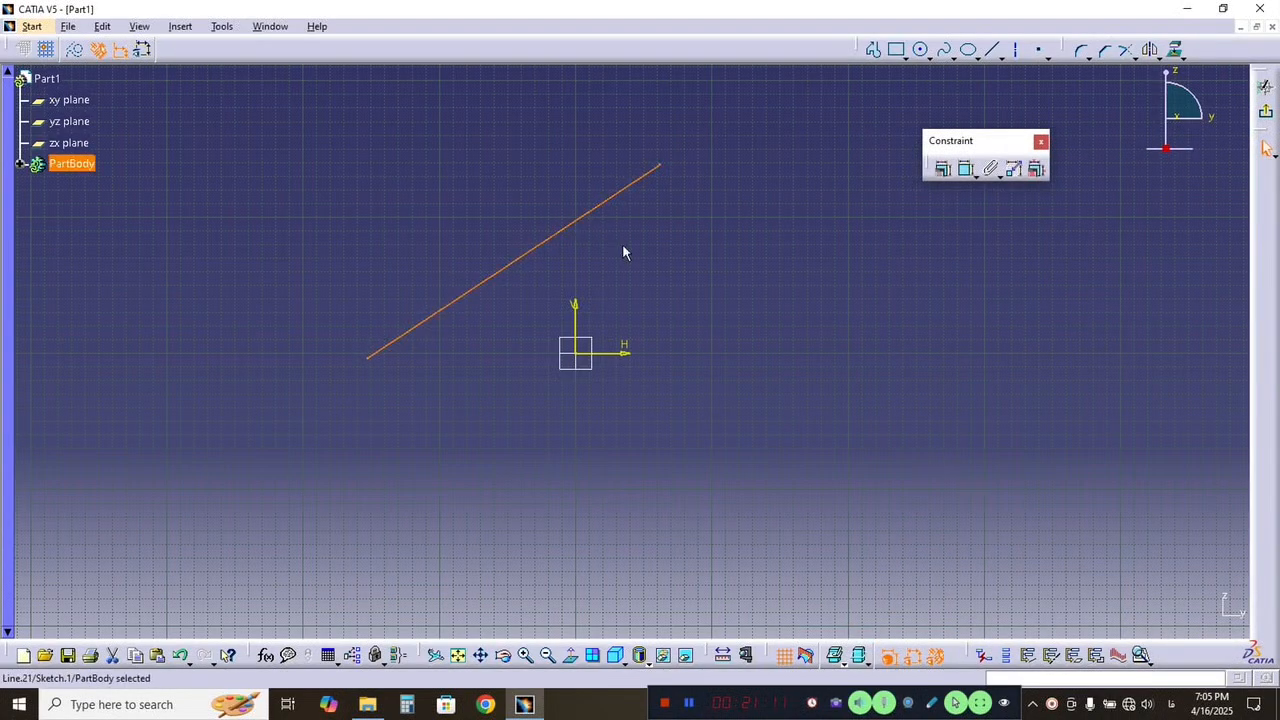
pyautogui.press('Delete')
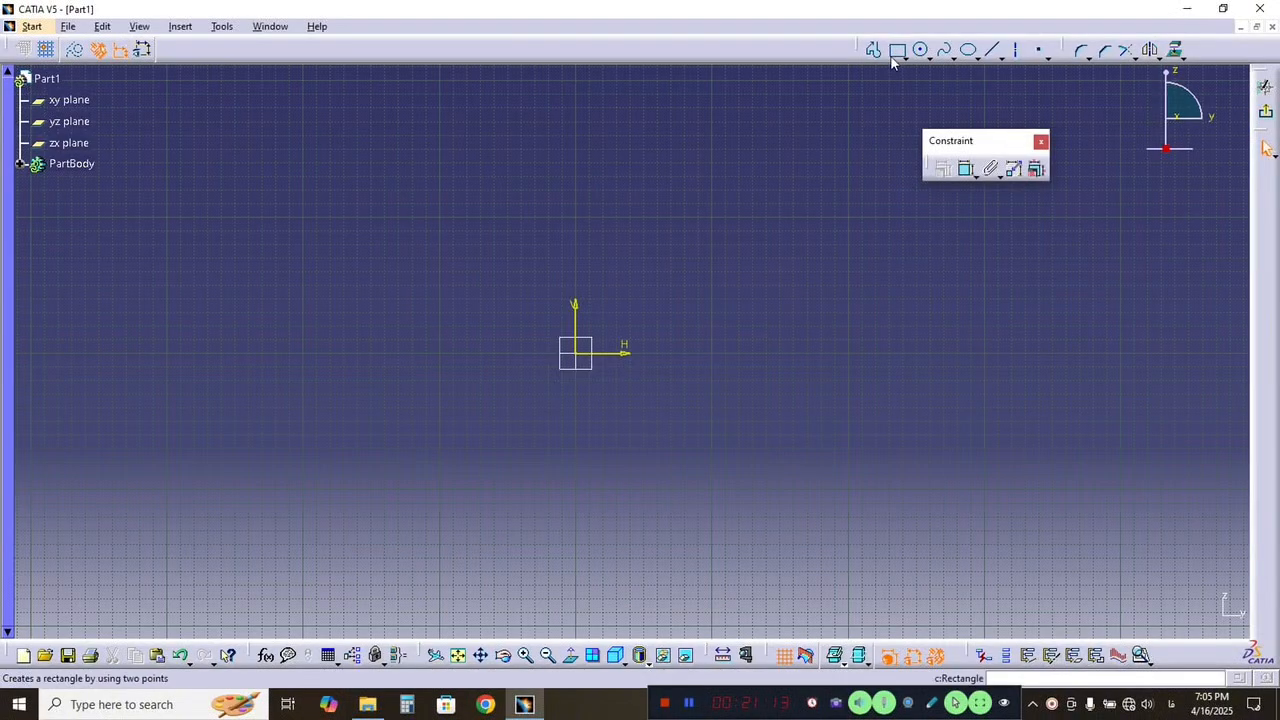
pyautogui.click(897, 49)
pyautogui.click(366, 188)
pyautogui.click(743, 304)
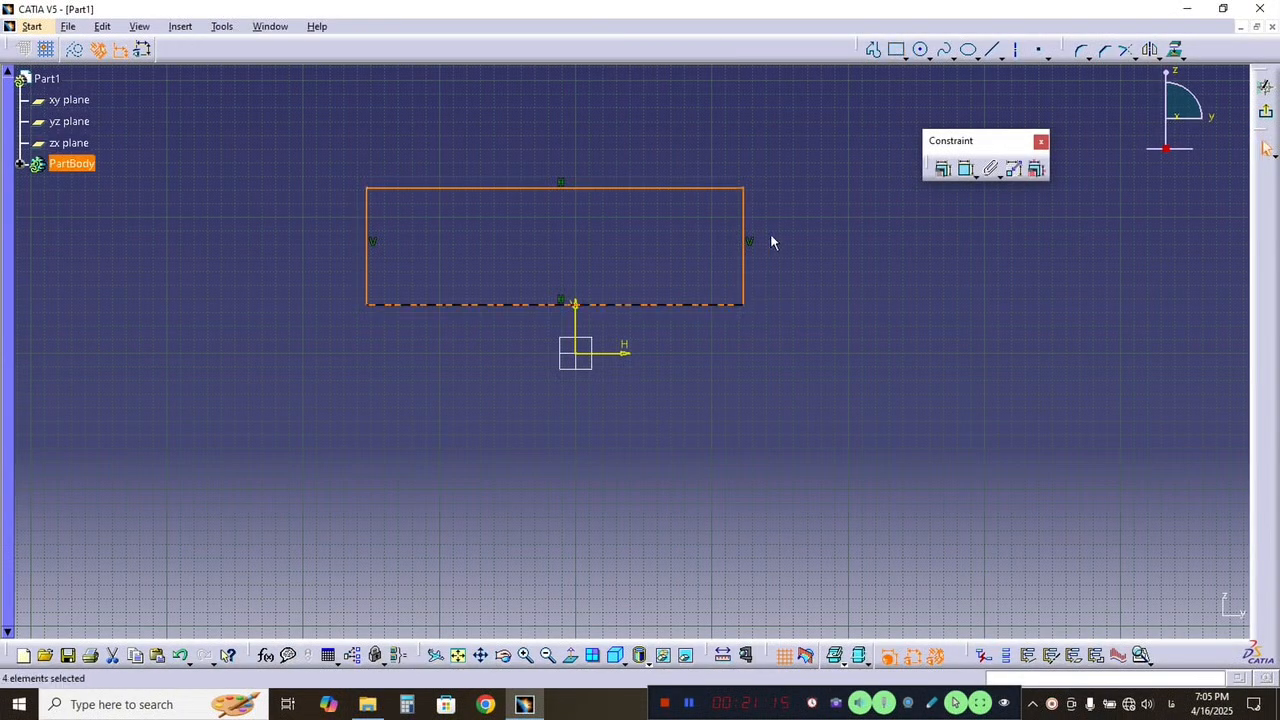
pyautogui.click(793, 234)
# Trim the upper end of the rectangle's right edge to leave a tiny gap at the upper-right corner.
pyautogui.moveTo(794, 241)
pyautogui.mouseDown(button='middle')
pyautogui.moveTo(657, 277)
pyautogui.moveTo(571, 135)
pyautogui.mouseUp(button='middle')
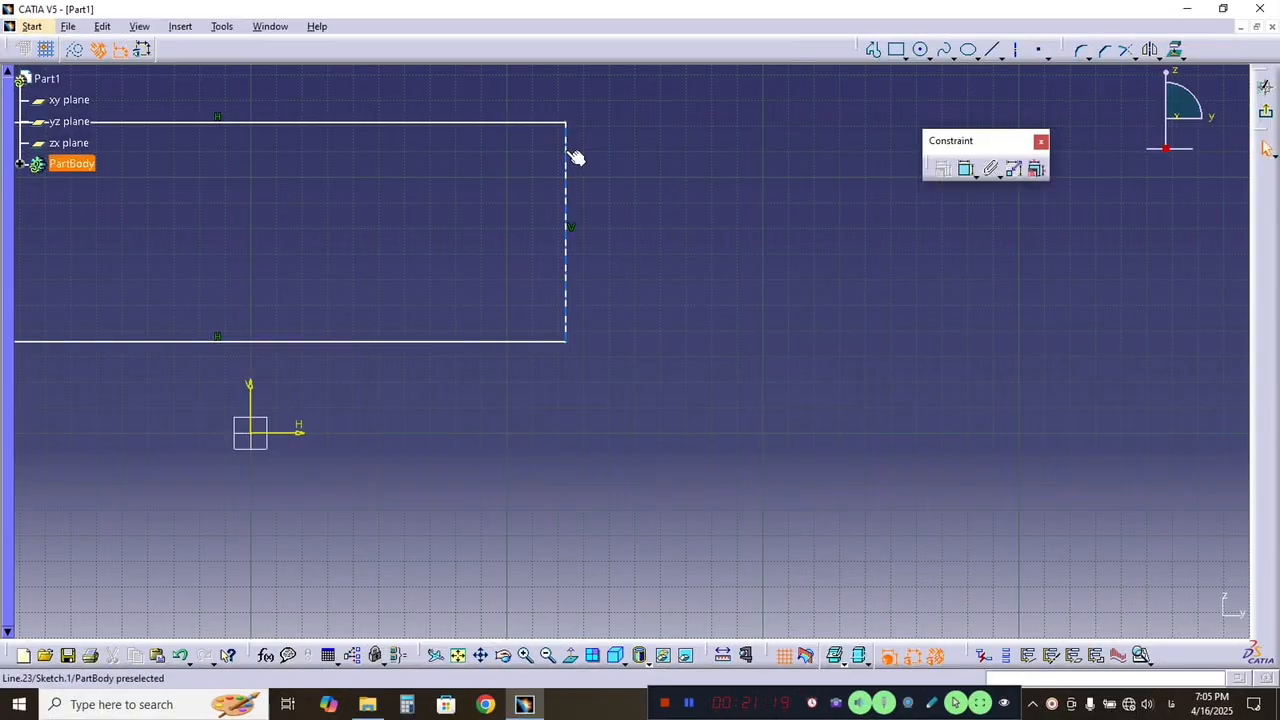
pyautogui.moveTo(612, 158)
pyautogui.mouseDown(button='middle')
pyautogui.moveTo(666, 306)
pyautogui.moveTo(571, 157)
pyautogui.moveTo(746, 417)
pyautogui.moveTo(628, 385)
pyautogui.moveTo(571, 289)
pyautogui.moveTo(834, 426)
pyautogui.moveTo(169, 351)
pyautogui.moveTo(647, 403)
pyautogui.moveTo(763, 491)
pyautogui.moveTo(450, 388)
pyautogui.mouseUp(button='middle')
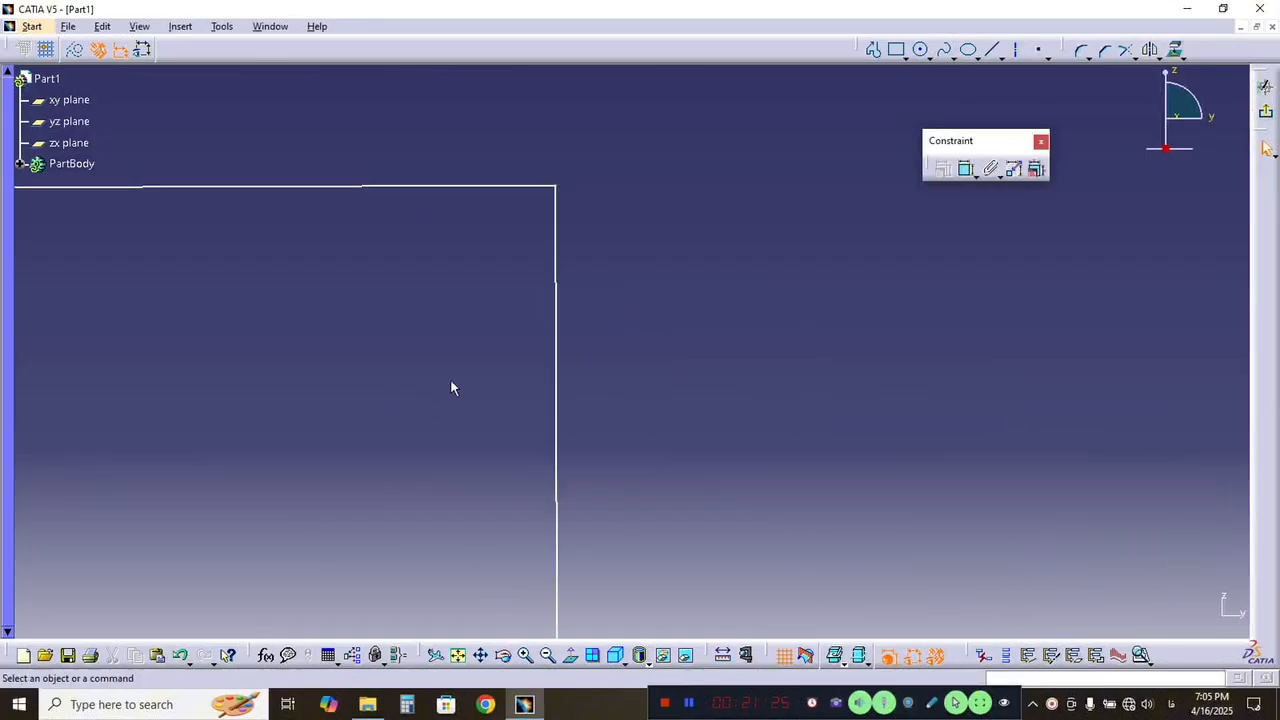
pyautogui.click(1128, 52)
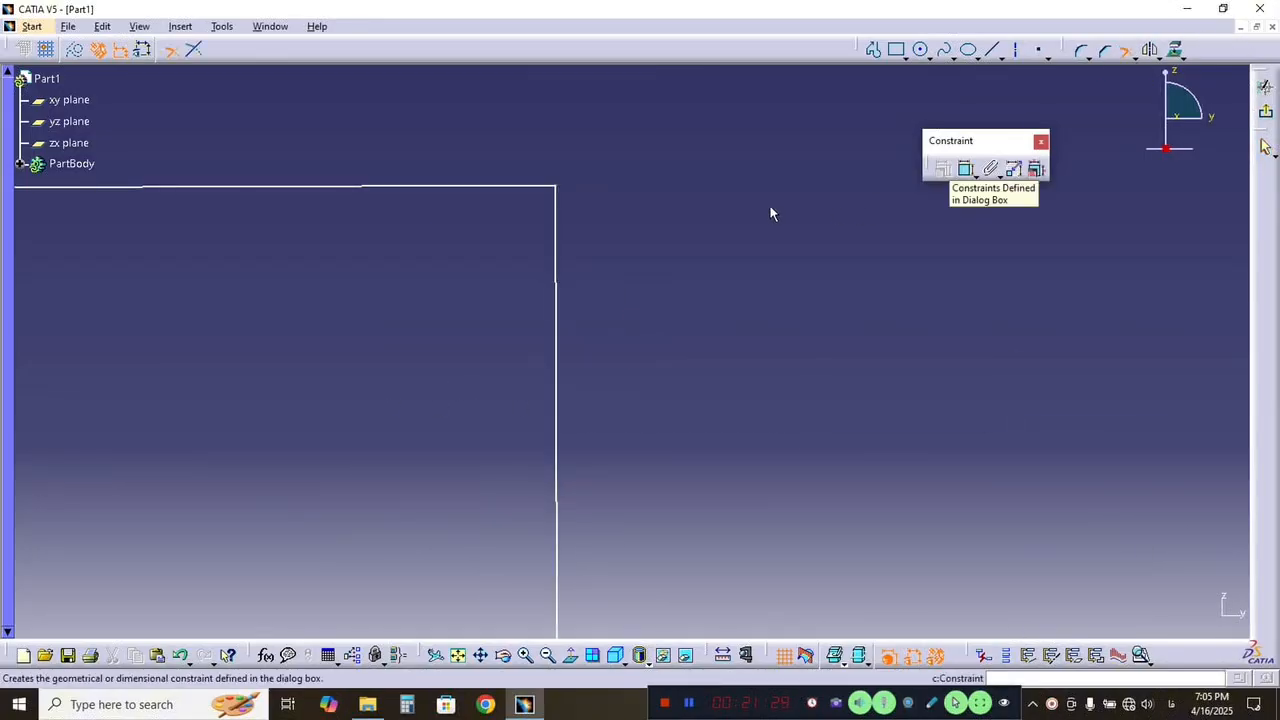
pyautogui.click(558, 274)
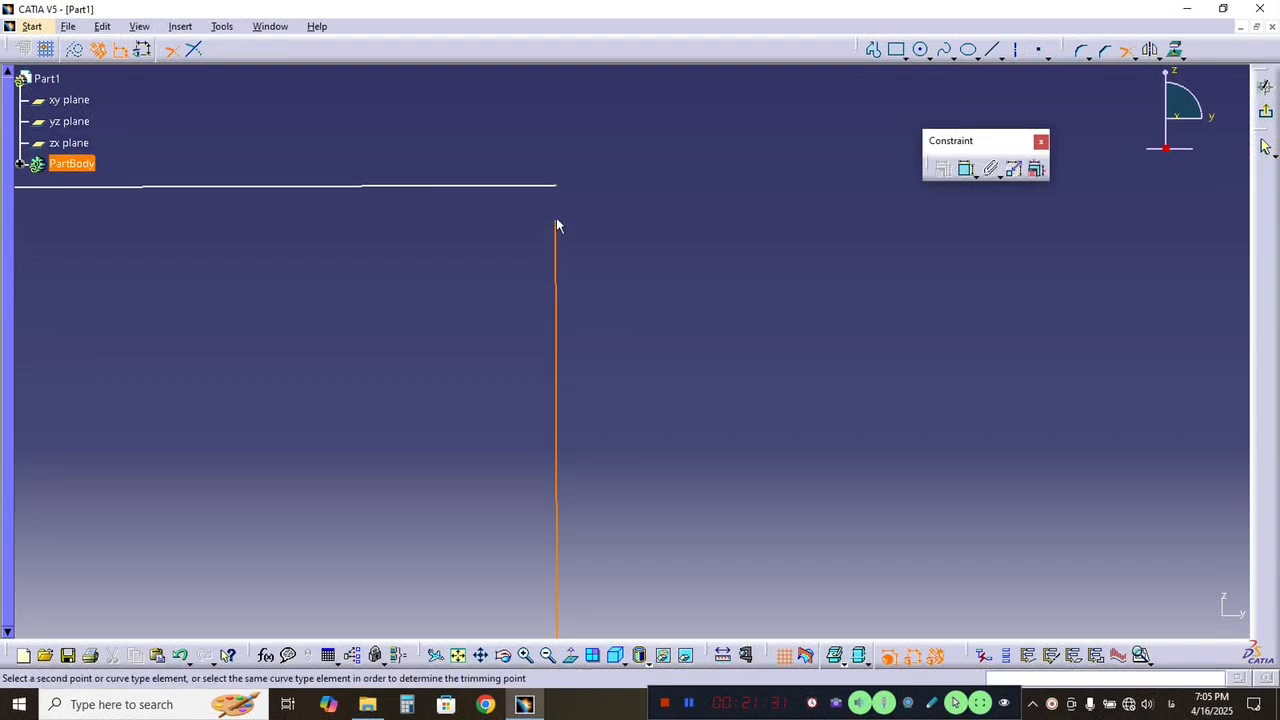
pyautogui.click(558, 205)
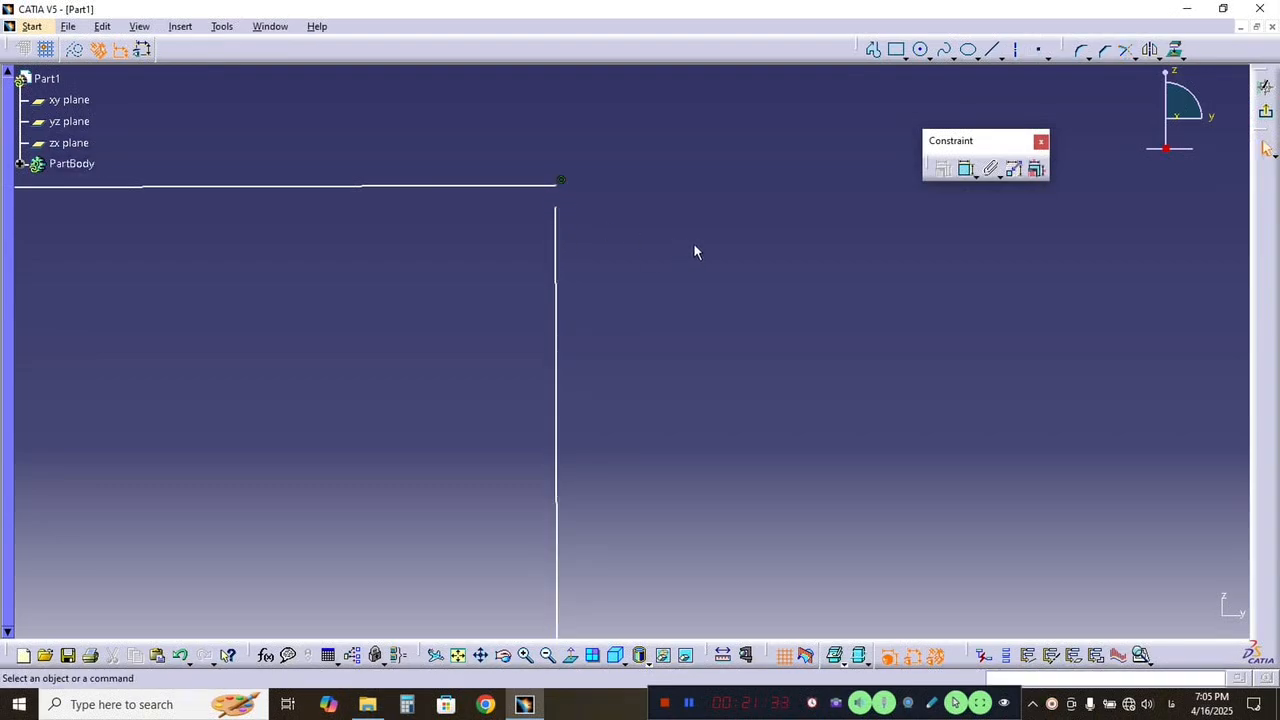
# Run Sketch Analysis on the trimmed rectangle, examine its implicit profile entry, and close the analysis.
pyautogui.moveTo(671, 179)
pyautogui.mouseDown(button='middle')
pyautogui.moveTo(669, 227)
pyautogui.moveTo(717, 440)
pyautogui.moveTo(729, 223)
pyautogui.moveTo(657, 474)
pyautogui.moveTo(719, 367)
pyautogui.moveTo(637, 244)
pyautogui.mouseUp(button='middle')
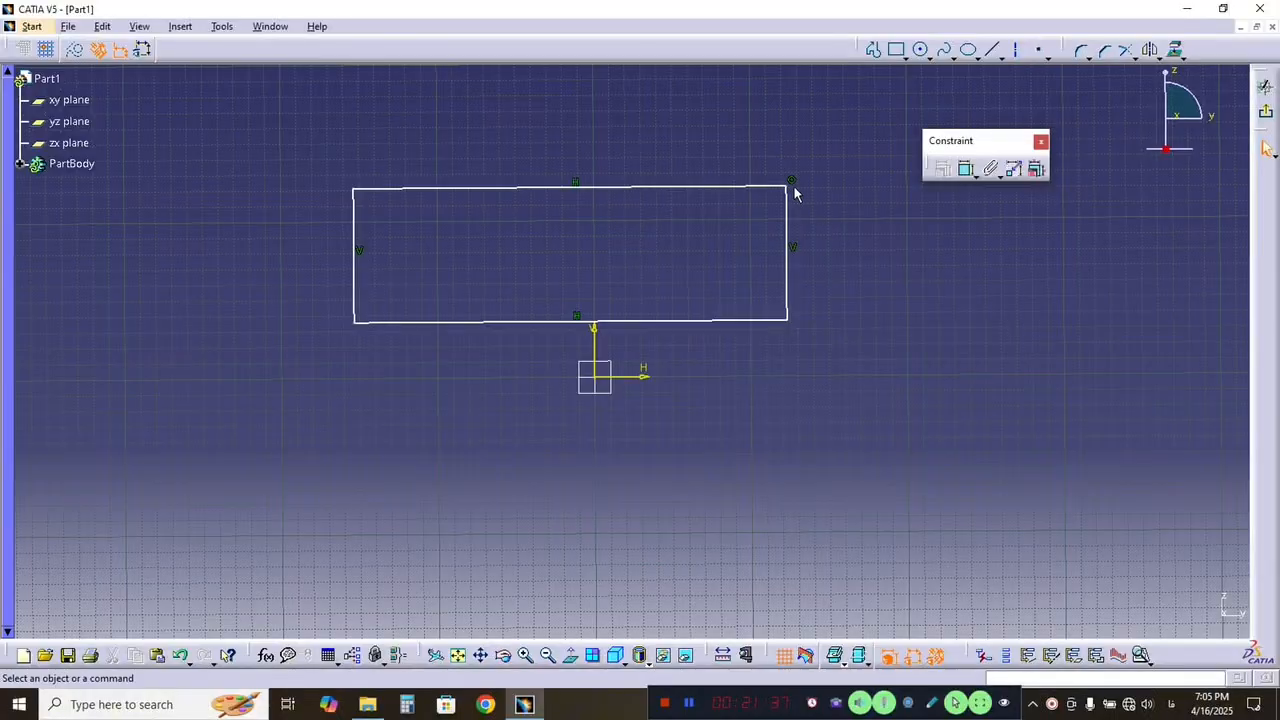
pyautogui.moveTo(853, 349)
pyautogui.mouseDown(button='middle')
pyautogui.moveTo(714, 299)
pyautogui.moveTo(891, 443)
pyautogui.mouseUp(button='middle')
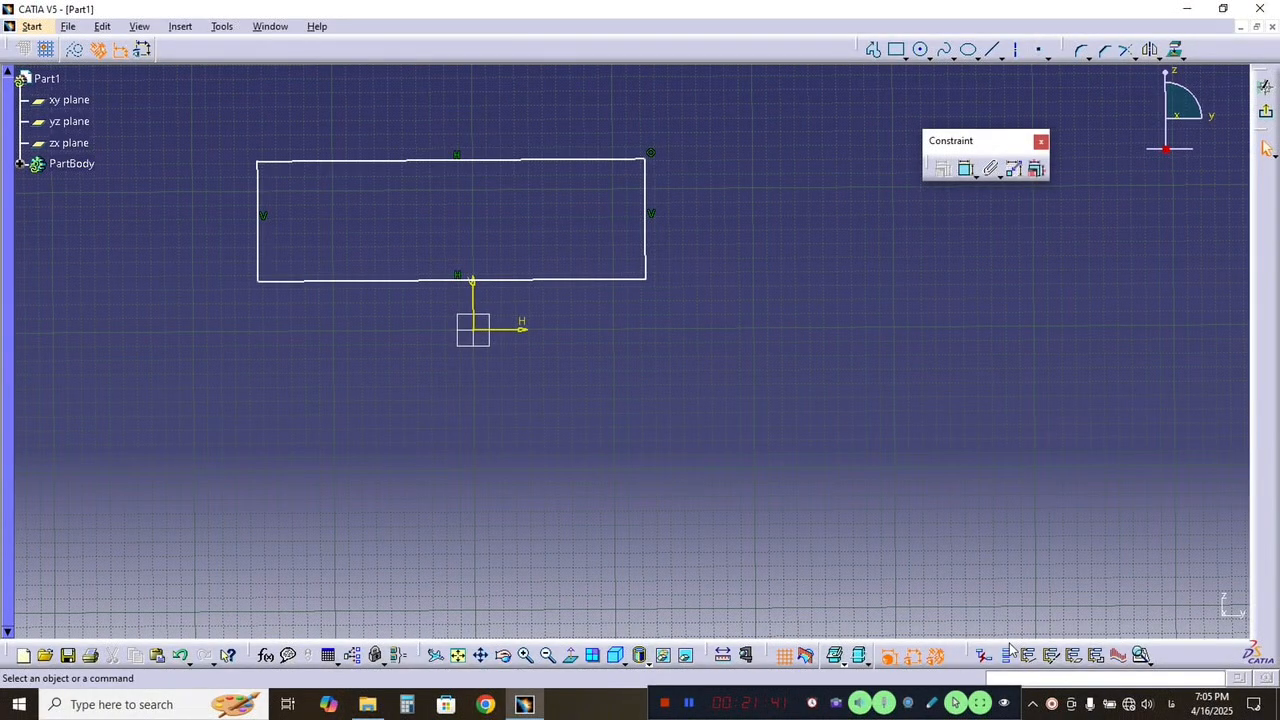
pyautogui.moveTo(561, 366); pyautogui.dragTo(645, 419, button='middle')
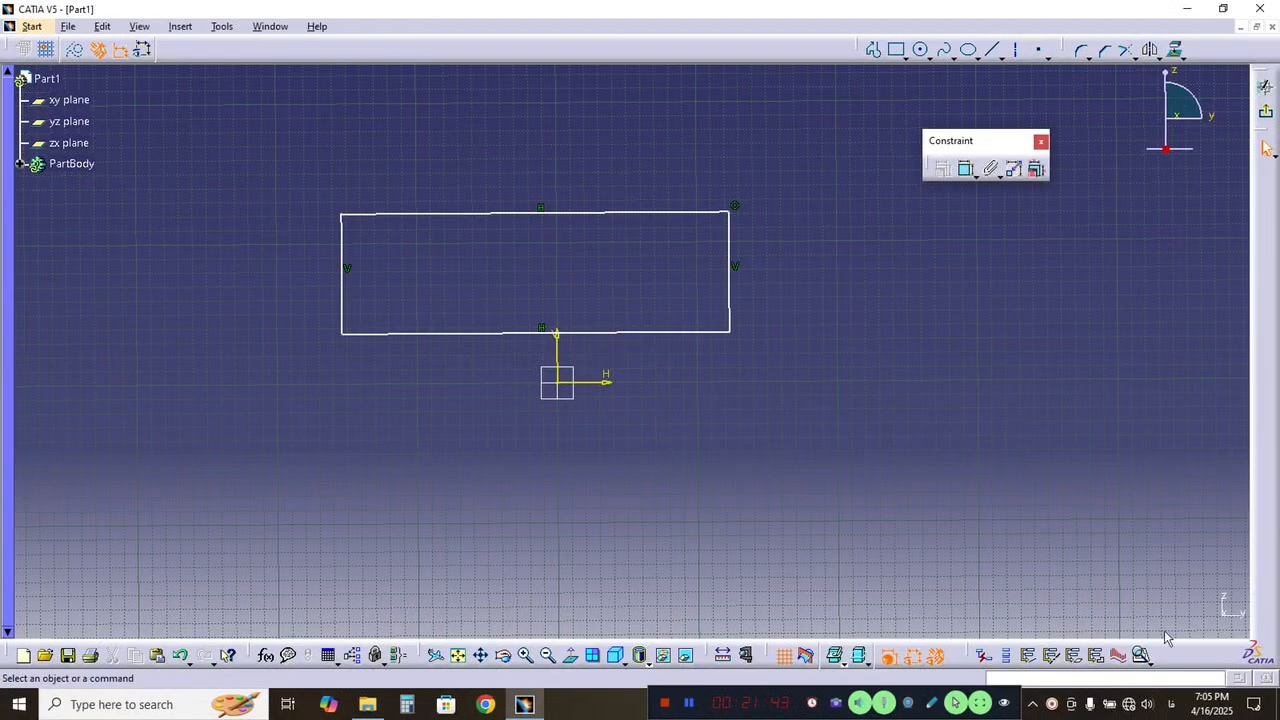
pyautogui.click(1140, 658)
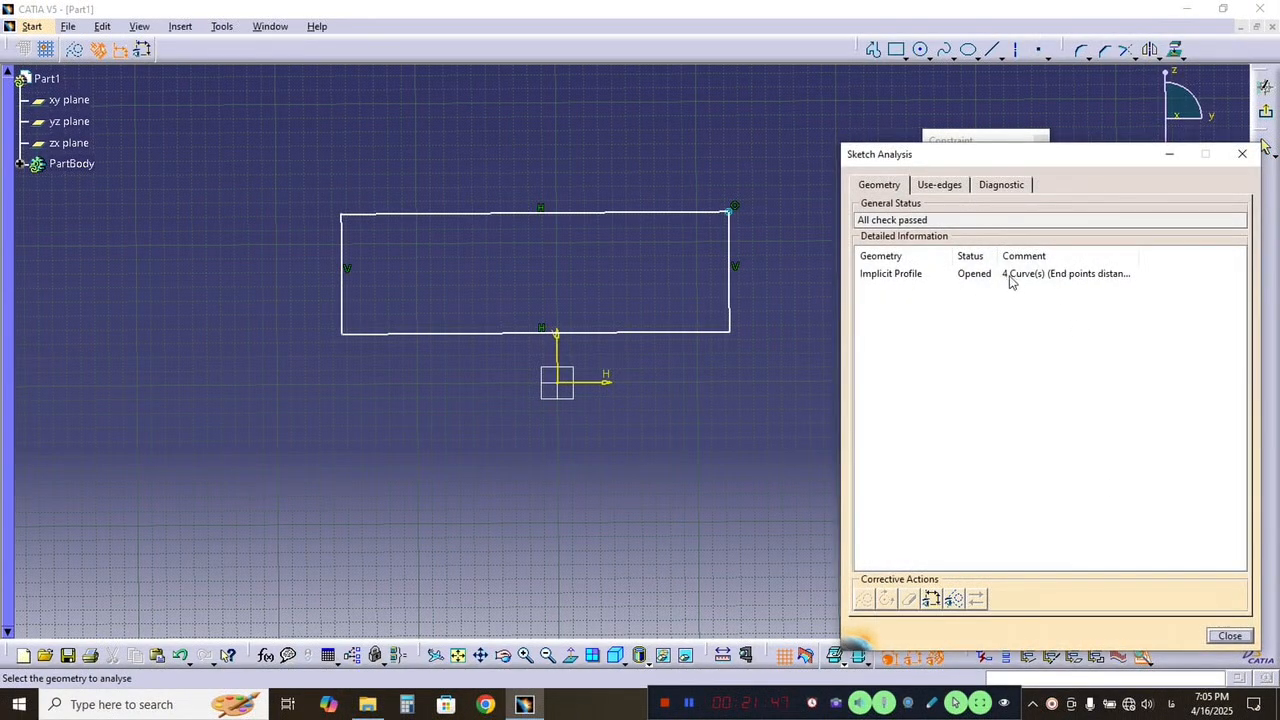
pyautogui.click(975, 276)
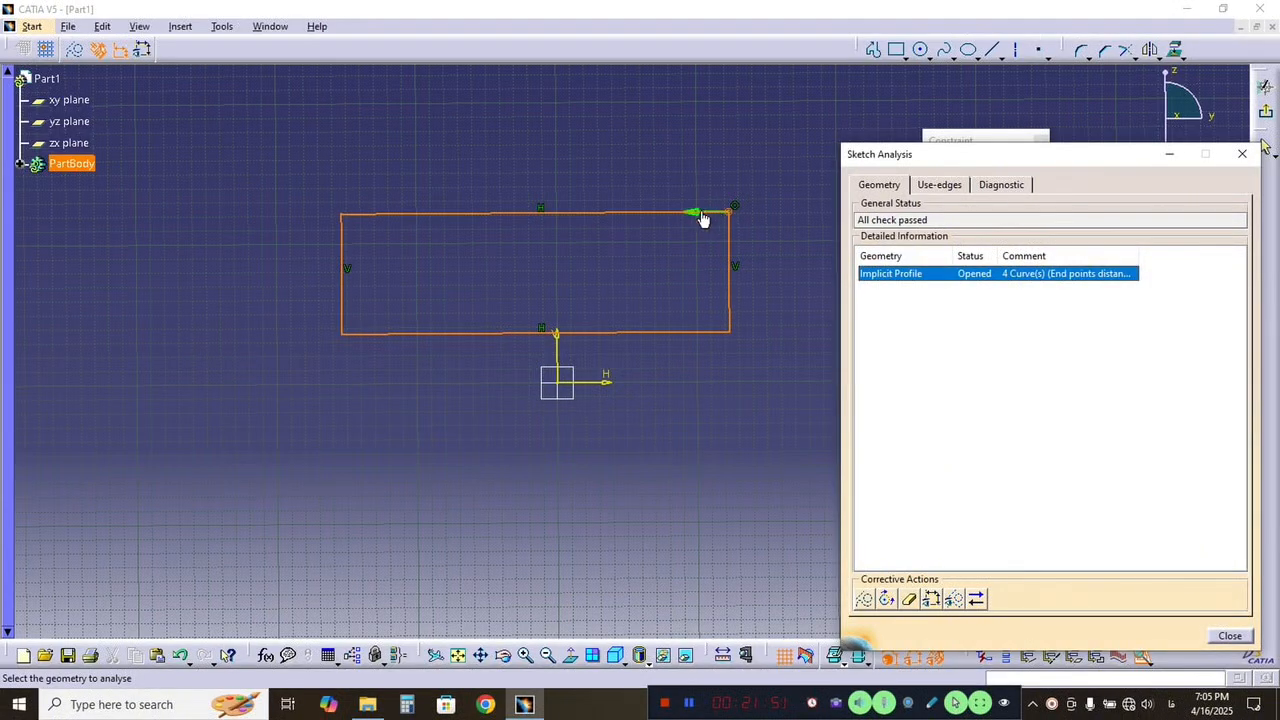
pyautogui.click(1229, 638)
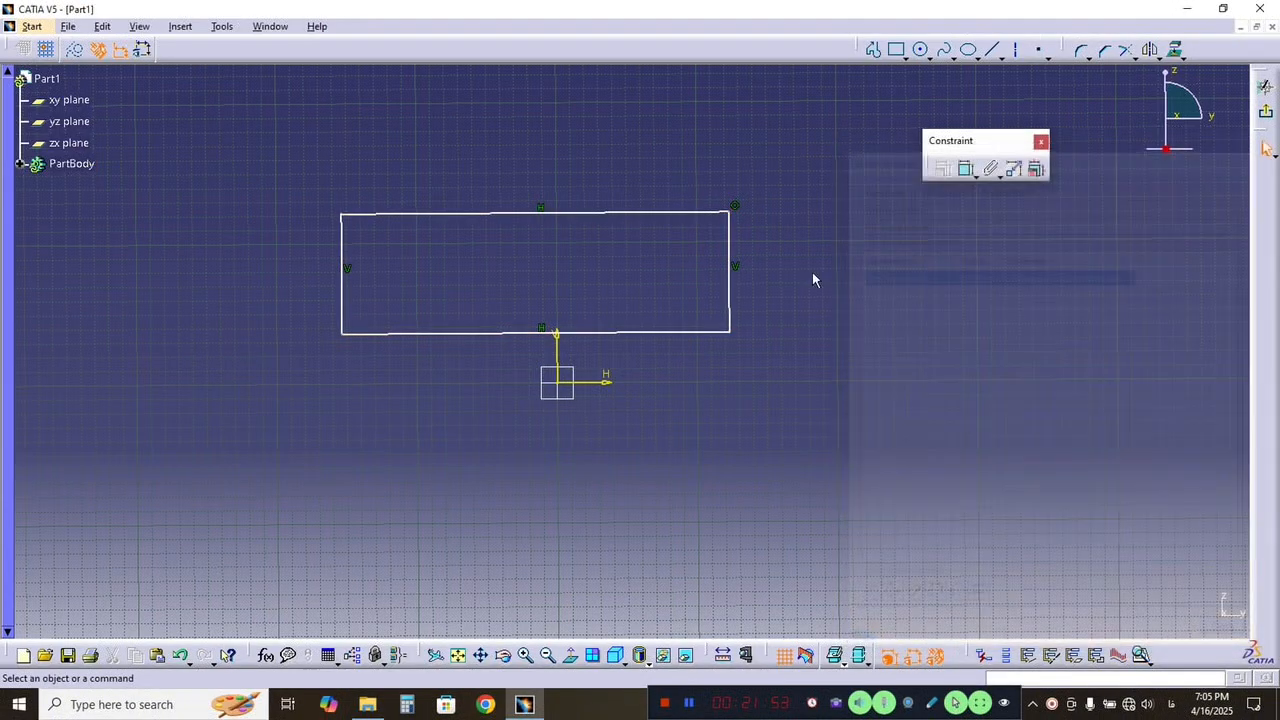
# Close the corner gap with a short line from the right edge's trimmed end to the top edge's right end.
pyautogui.moveTo(811, 277)
pyautogui.mouseDown(button='middle')
pyautogui.moveTo(772, 373)
pyautogui.moveTo(785, 340)
pyautogui.mouseUp(button='middle')
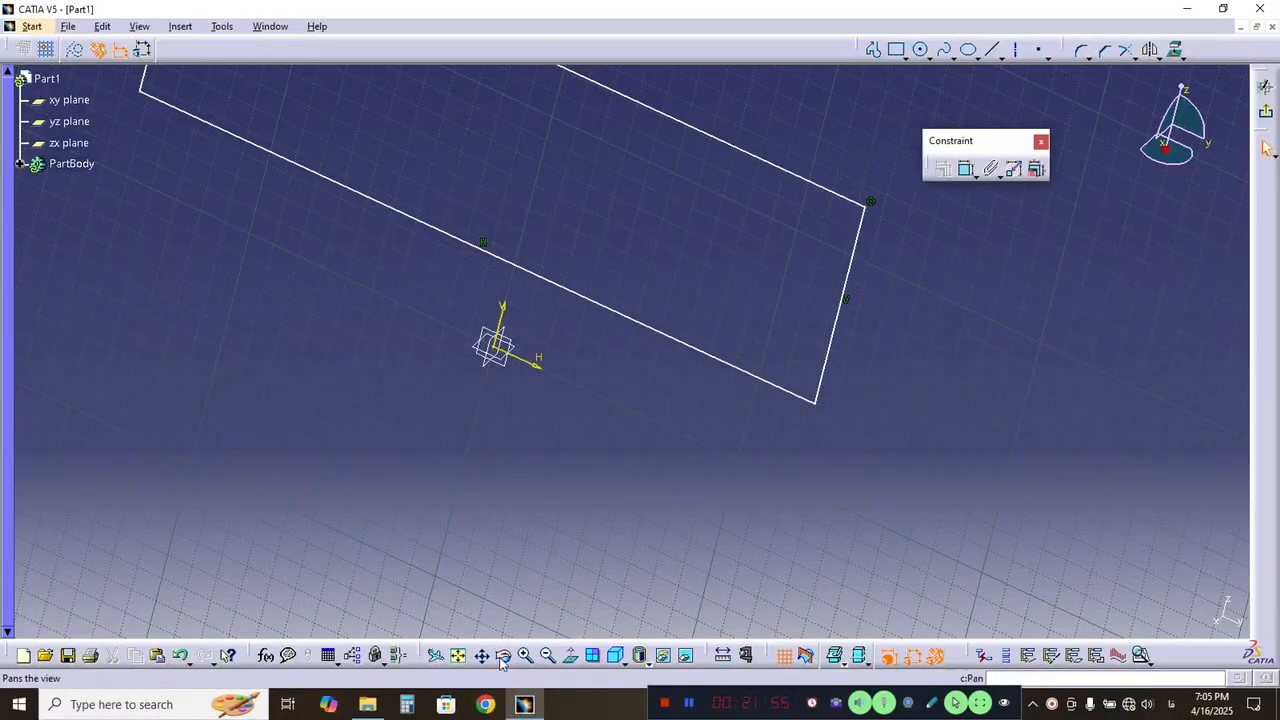
pyautogui.click(571, 656)
pyautogui.moveTo(797, 290)
pyautogui.mouseDown(button='middle')
pyautogui.moveTo(731, 377)
pyautogui.moveTo(646, 299)
pyautogui.moveTo(657, 406)
pyautogui.moveTo(649, 220)
pyautogui.moveTo(634, 449)
pyautogui.moveTo(491, 517)
pyautogui.moveTo(749, 323)
pyautogui.moveTo(969, 580)
pyautogui.moveTo(780, 334)
pyautogui.moveTo(783, 167)
pyautogui.moveTo(626, 234)
pyautogui.moveTo(694, 294)
pyautogui.moveTo(726, 491)
pyautogui.moveTo(684, 418)
pyautogui.moveTo(691, 397)
pyautogui.mouseUp(button='middle')
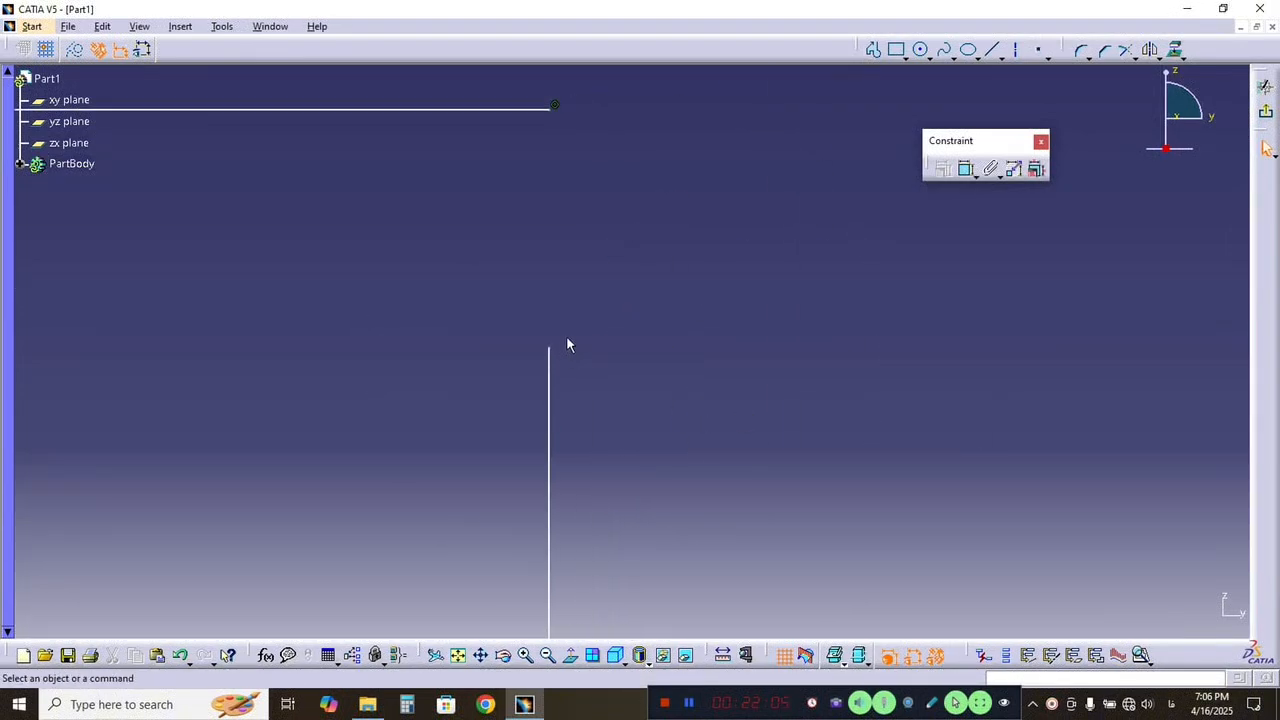
pyautogui.click(992, 49)
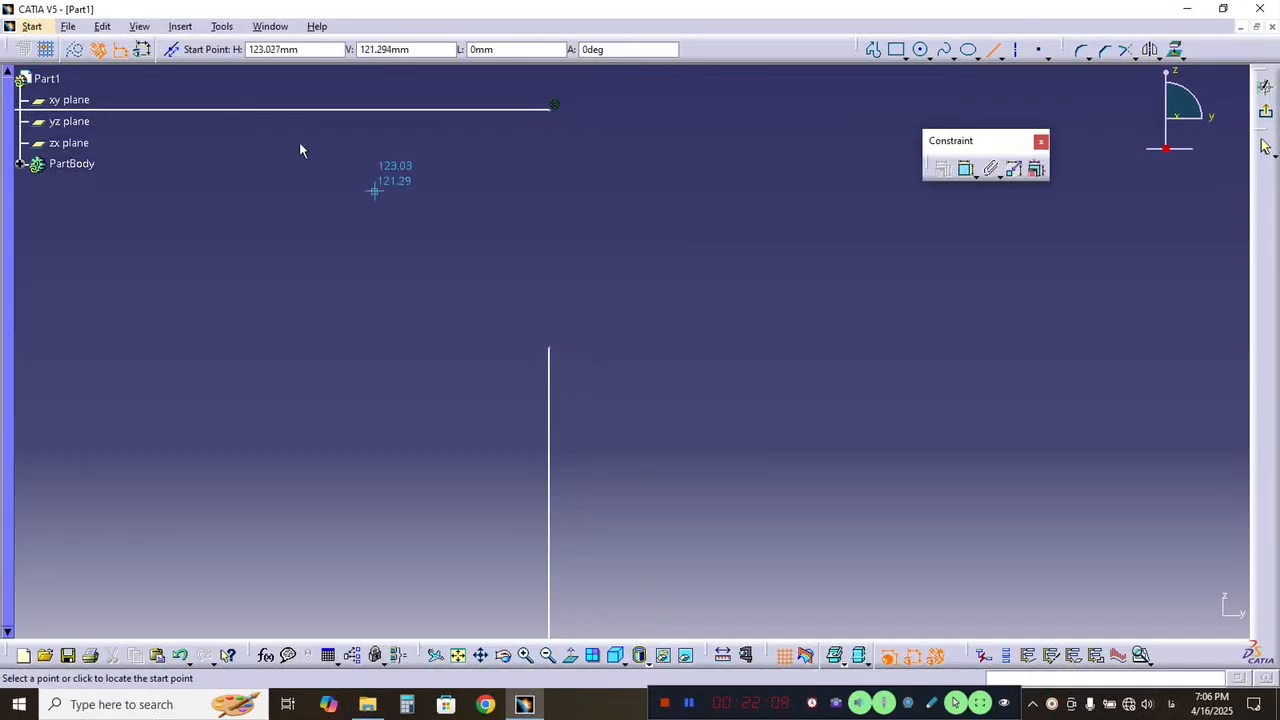
pyautogui.click(550, 348)
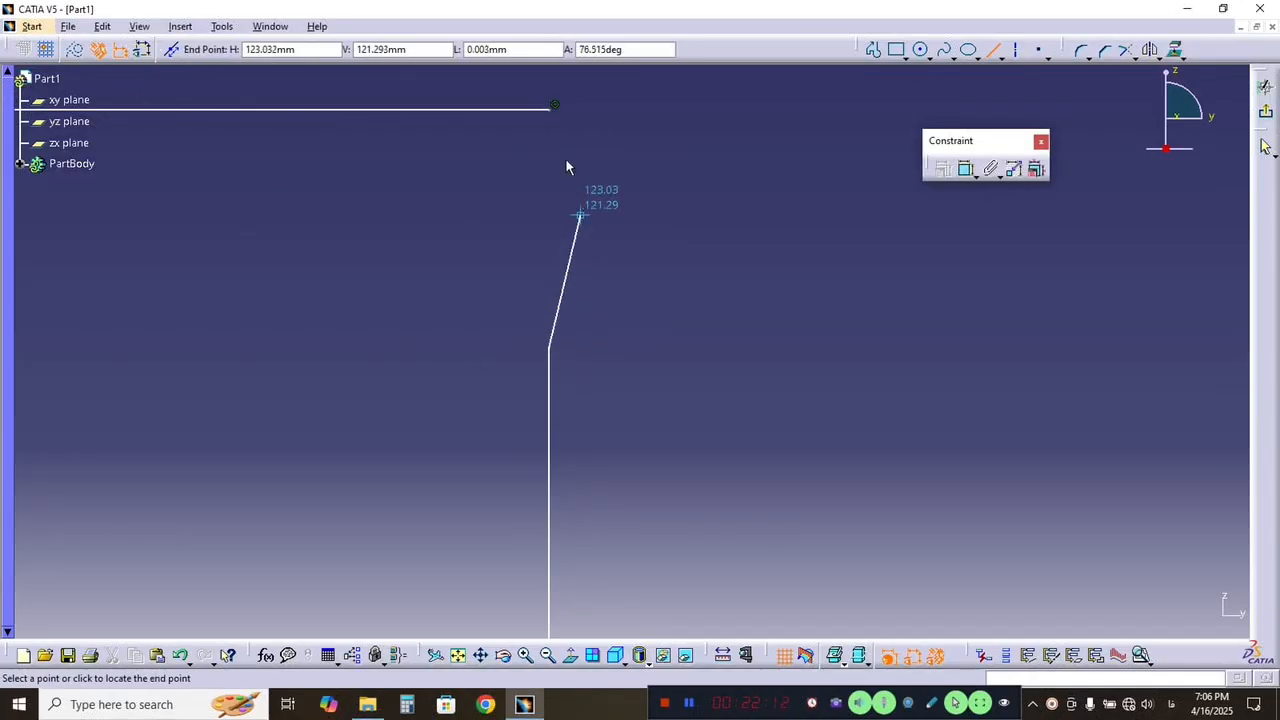
pyautogui.click(548, 104)
# Rerun Sketch Analysis on the repaired rectangle, examine the status of its implicit profile, and close the analysis.
pyautogui.moveTo(681, 177)
pyautogui.mouseDown(button='middle')
pyautogui.moveTo(758, 356)
pyautogui.moveTo(758, 200)
pyautogui.mouseUp(button='middle')
pyautogui.click(1141, 655)
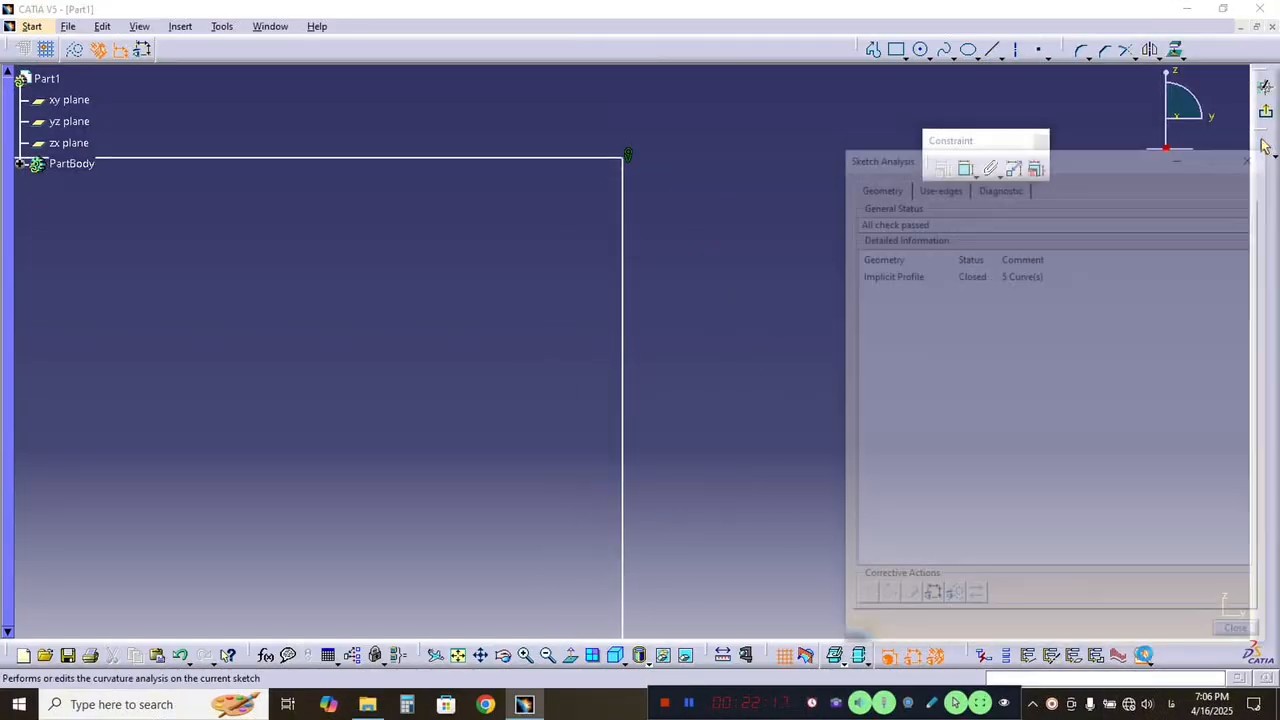
pyautogui.click(968, 279)
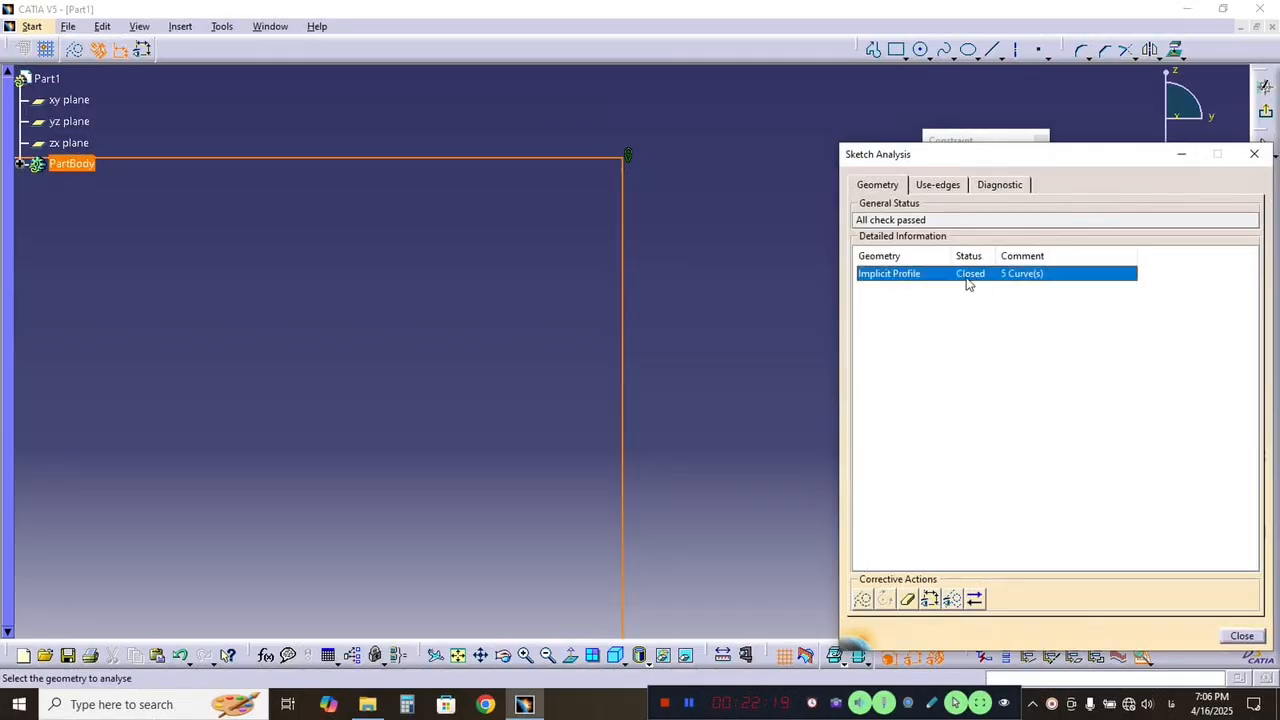
pyautogui.click(1241, 636)
# Delete the whole rectangle, including the bridging line and all its constraints.
pyautogui.moveTo(674, 286); pyautogui.dragTo(725, 620, button='middle')
pyautogui.moveTo(510, 362)
pyautogui.mouseDown(button='middle')
pyautogui.moveTo(597, 237)
pyautogui.moveTo(617, 531)
pyautogui.mouseUp(button='middle')
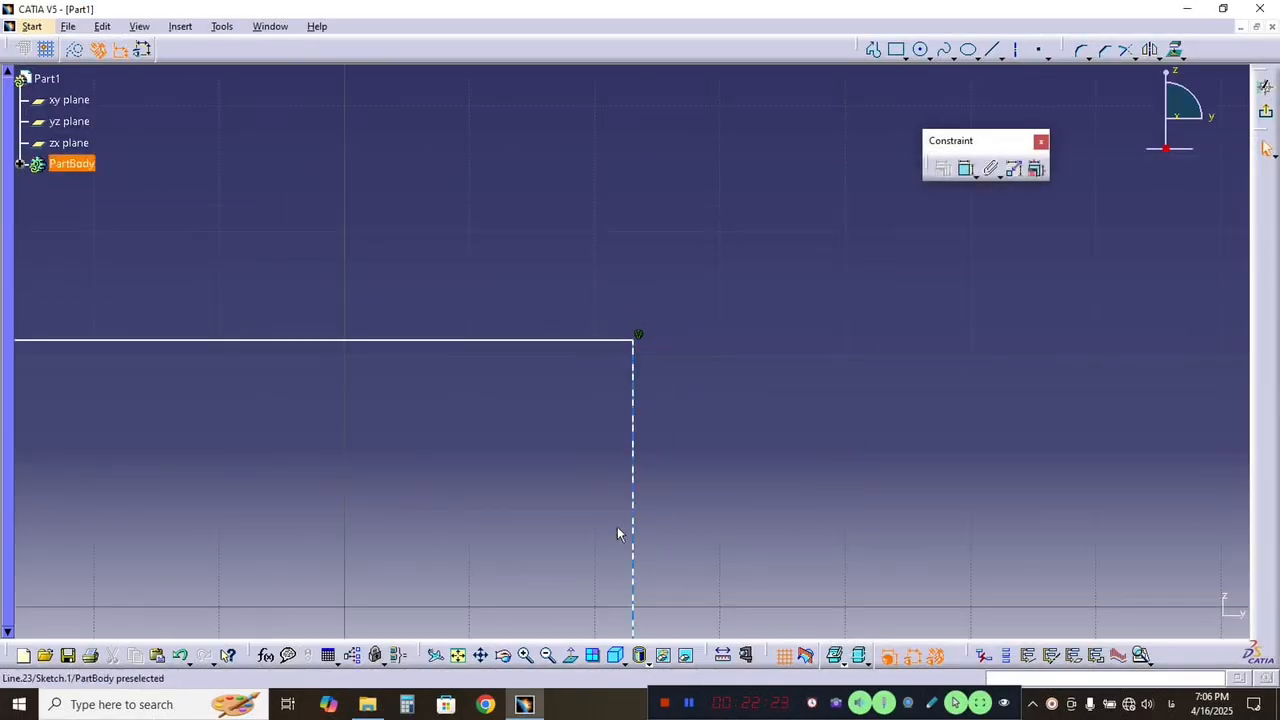
pyautogui.moveTo(466, 452)
pyautogui.mouseDown(button='middle')
pyautogui.moveTo(711, 209)
pyautogui.moveTo(706, 400)
pyautogui.mouseUp(button='middle')
pyautogui.moveTo(750, 257); pyautogui.dragTo(174, 480)
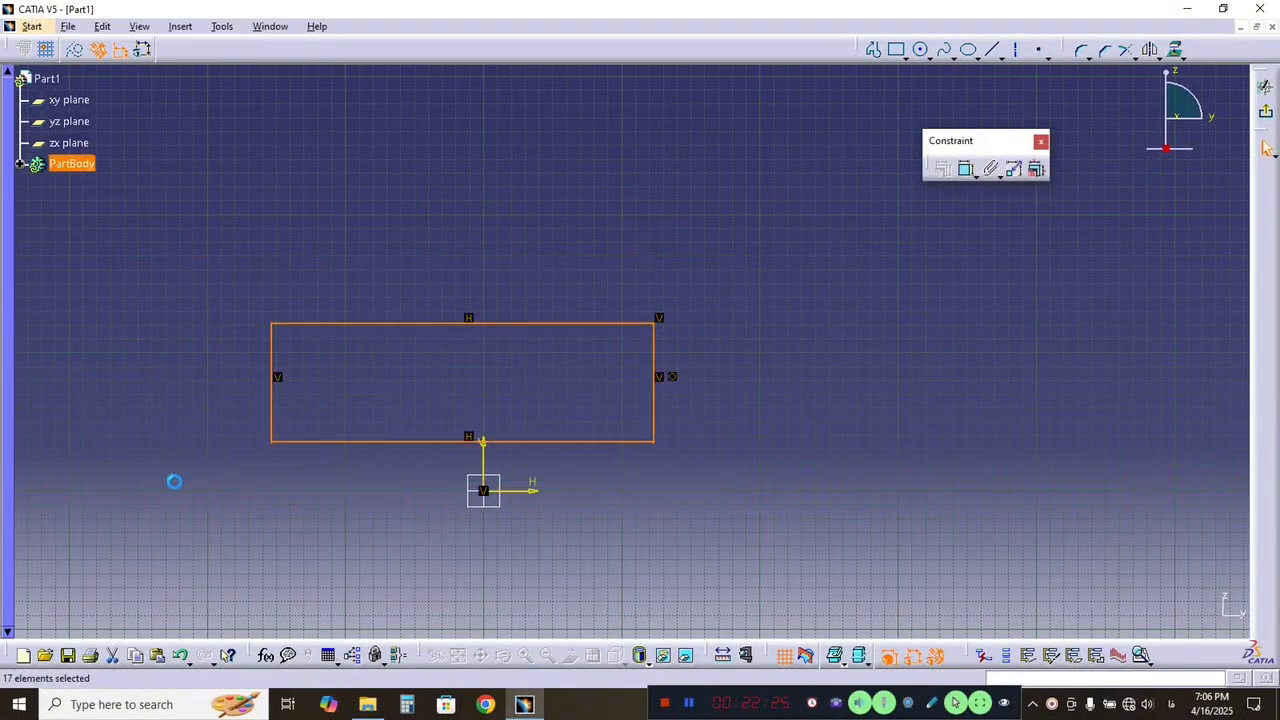
pyautogui.press('Delete')
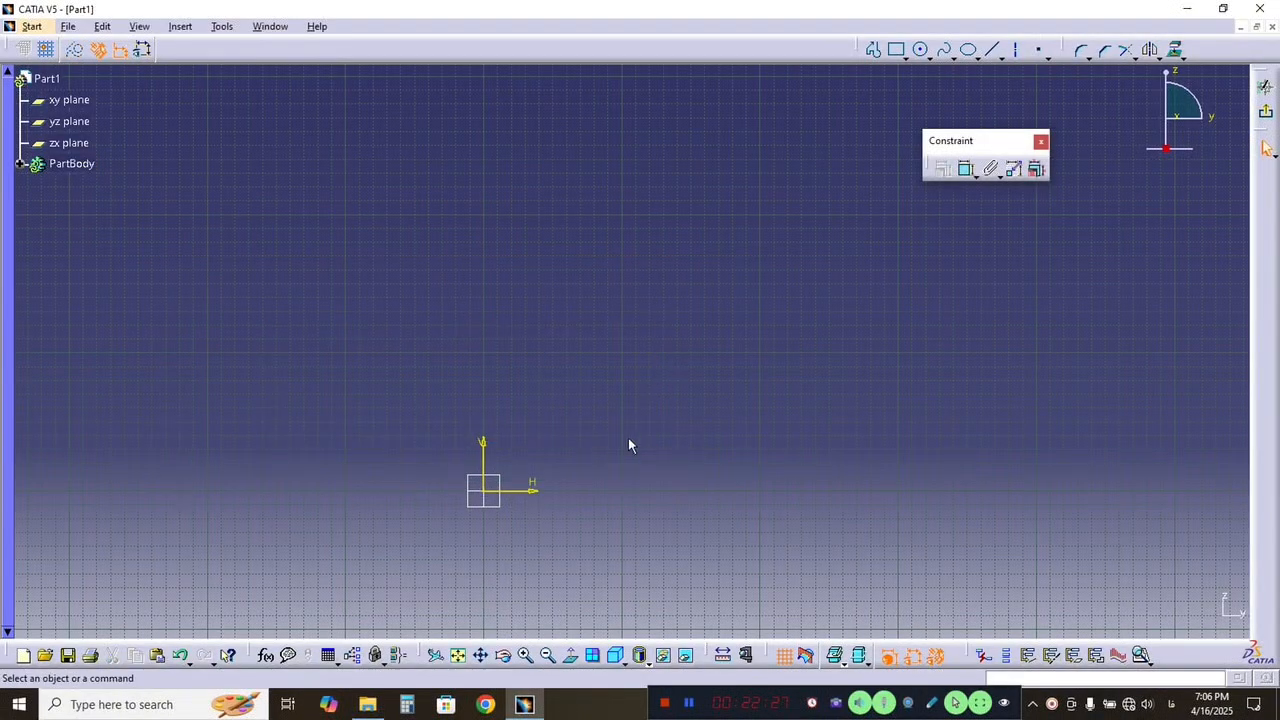